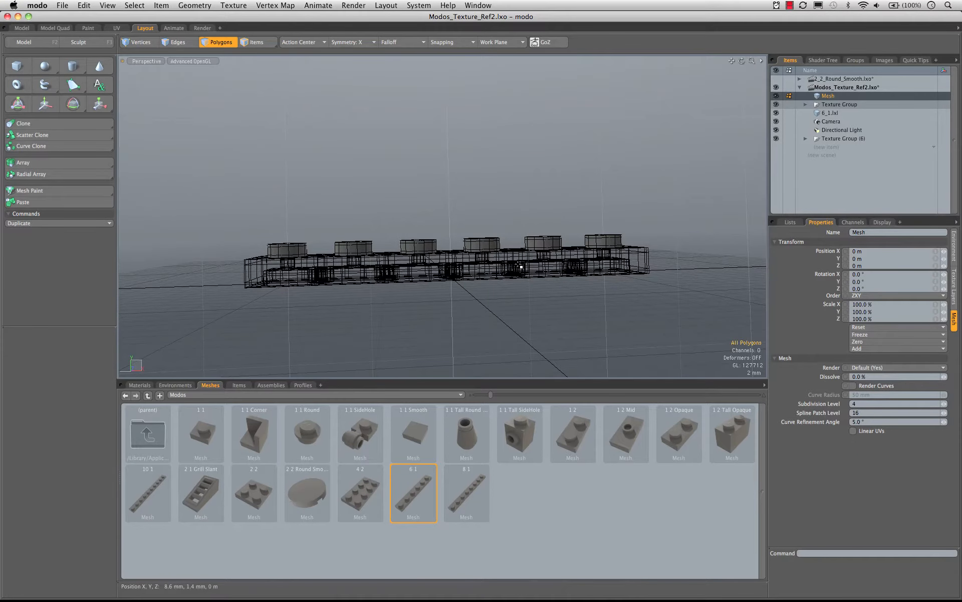
- Lower the separate mesh of six studs by 3.3 mm along Y so it sits inside the brick's base
key(w)
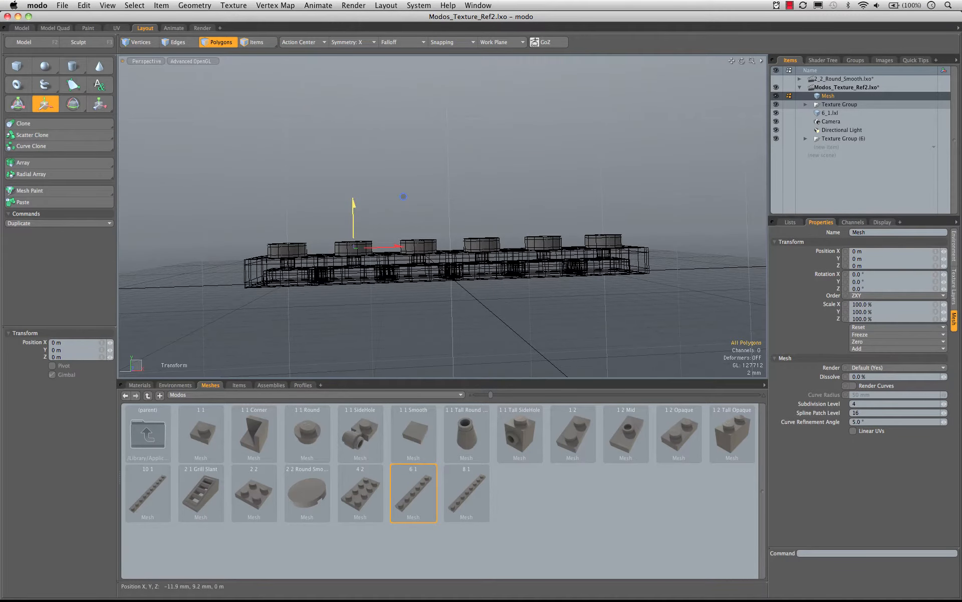
drag(404, 196, 404, 220)
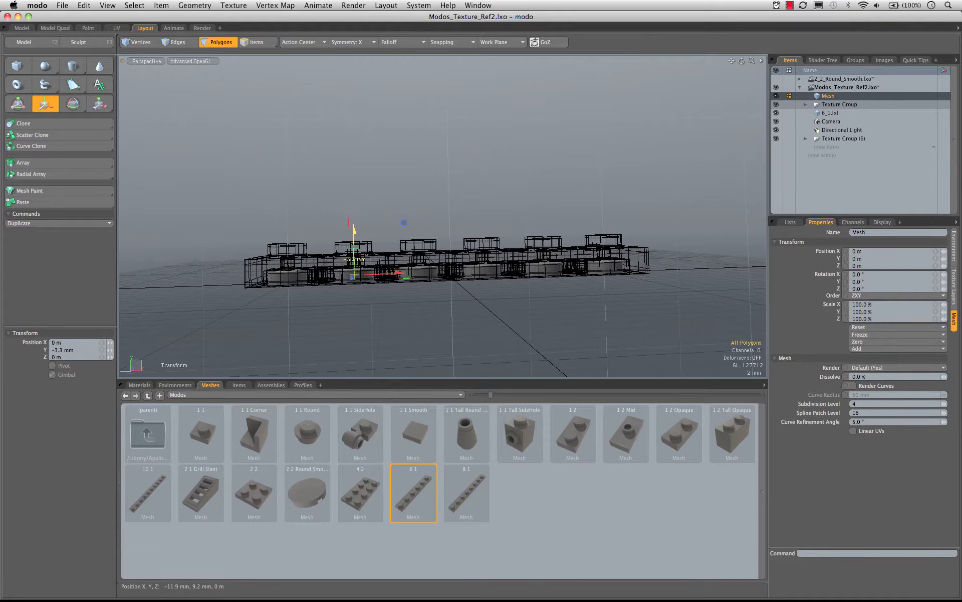
key(space)
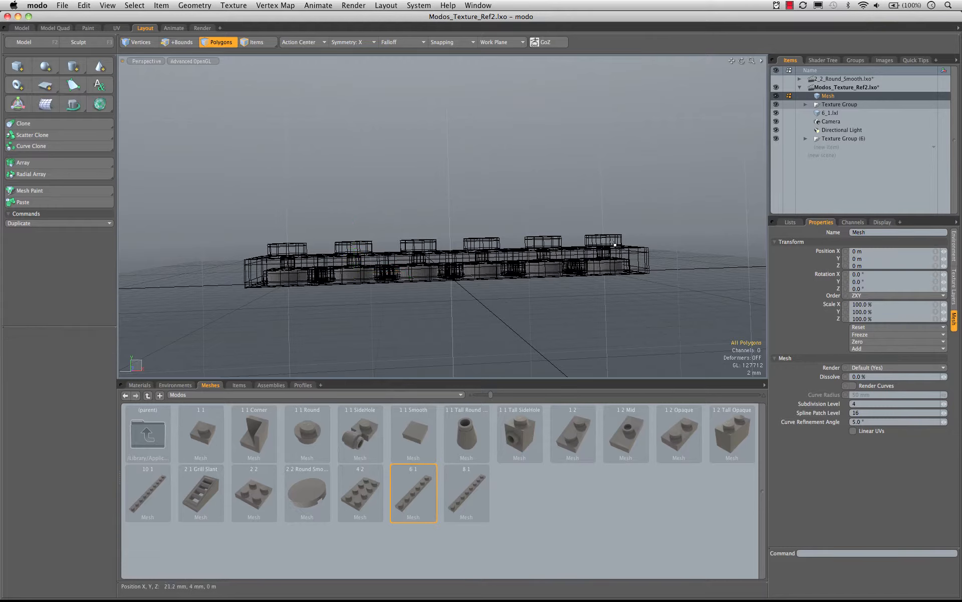
- Select the 6_1.lxl brick item, move it down to a Y position of -3.2 mm and clear the item selection
key(5)
click(590, 246)
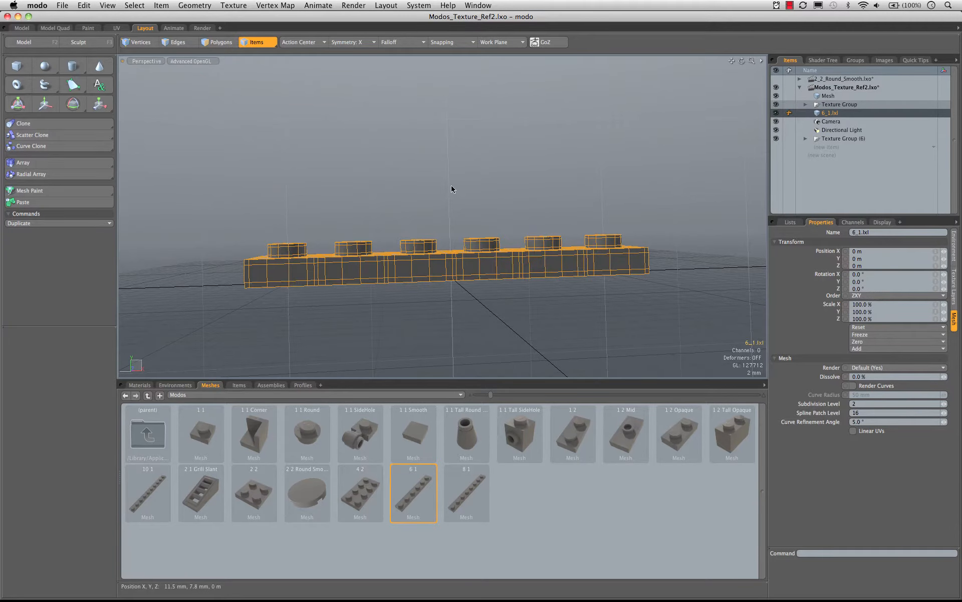
key(w)
drag(451, 239, 451, 265)
key(space)
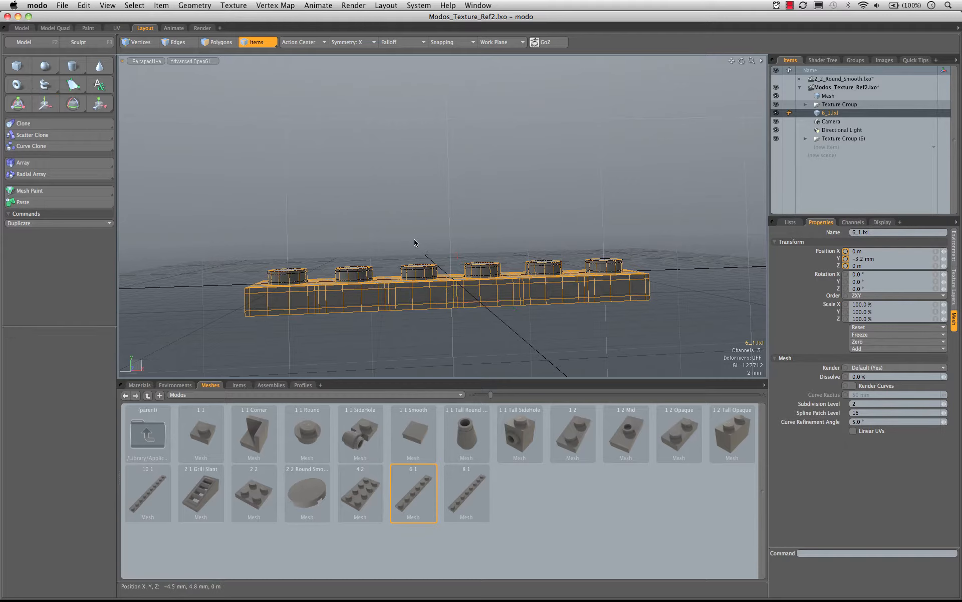
click(836, 90)
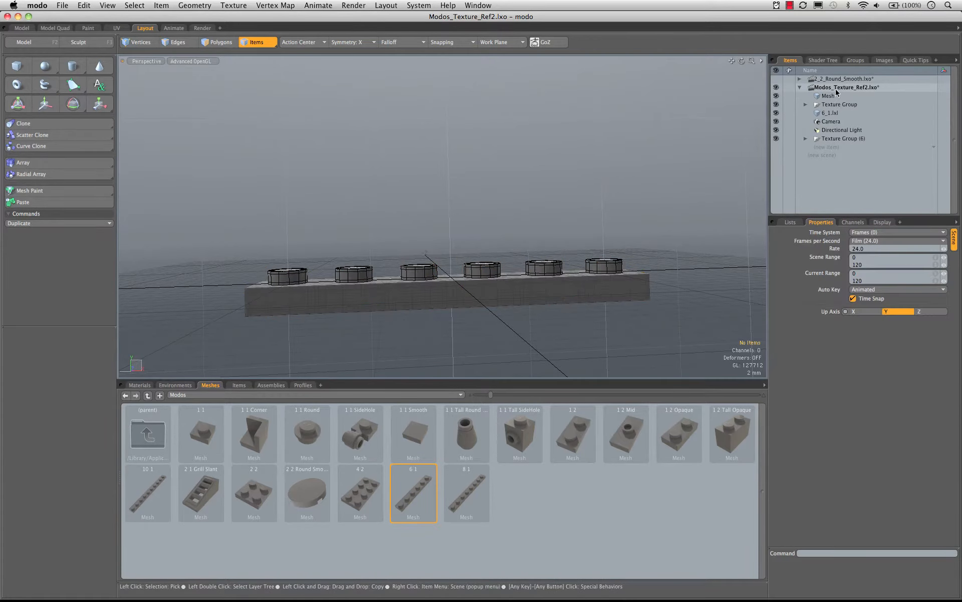
- In the Mesh item, select all connected polygons of the end stud
alt+drag(381, 235, 374, 271)
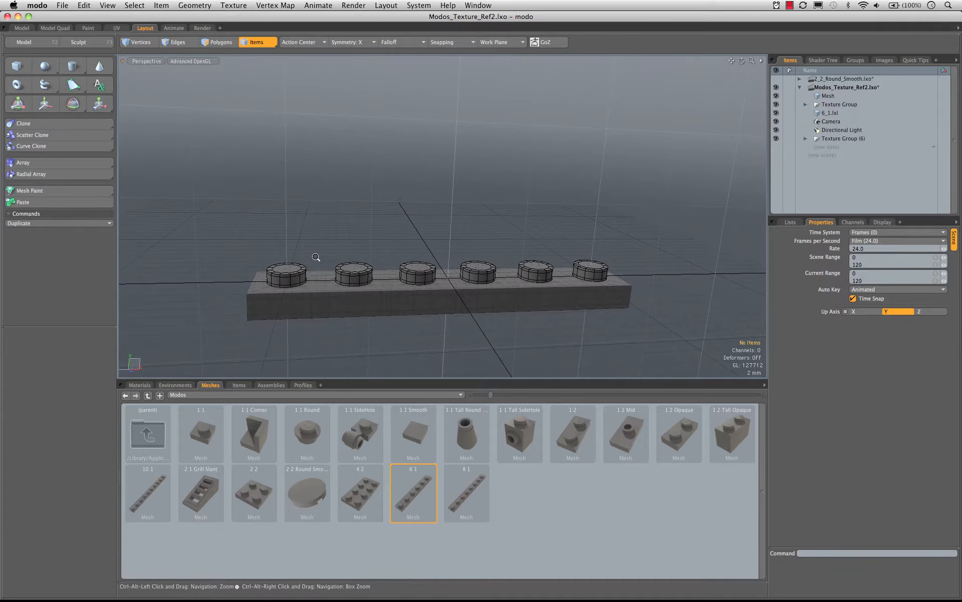
ctrl+alt+drag(316, 257, 292, 266)
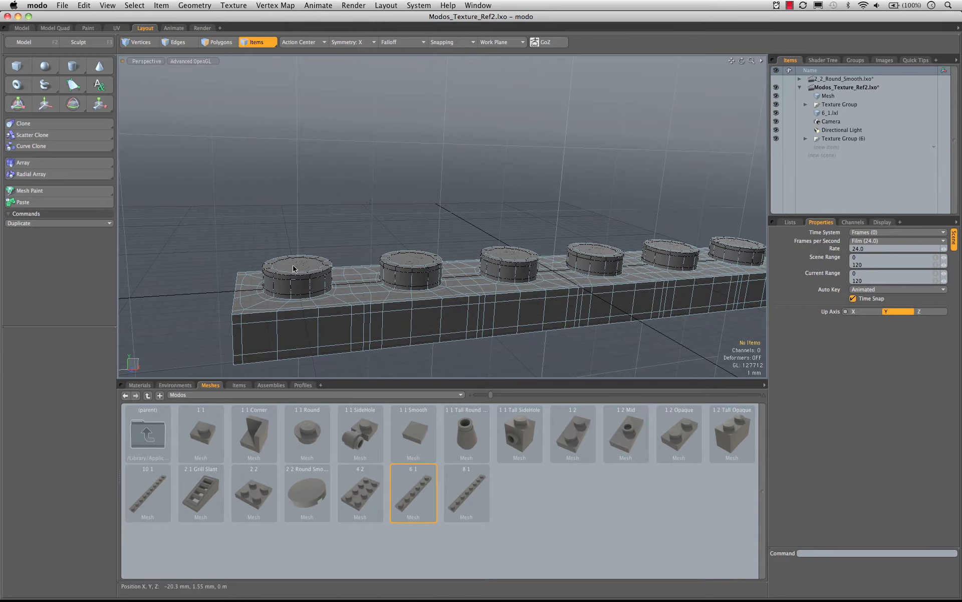
click(296, 267)
key(3)
click(297, 266)
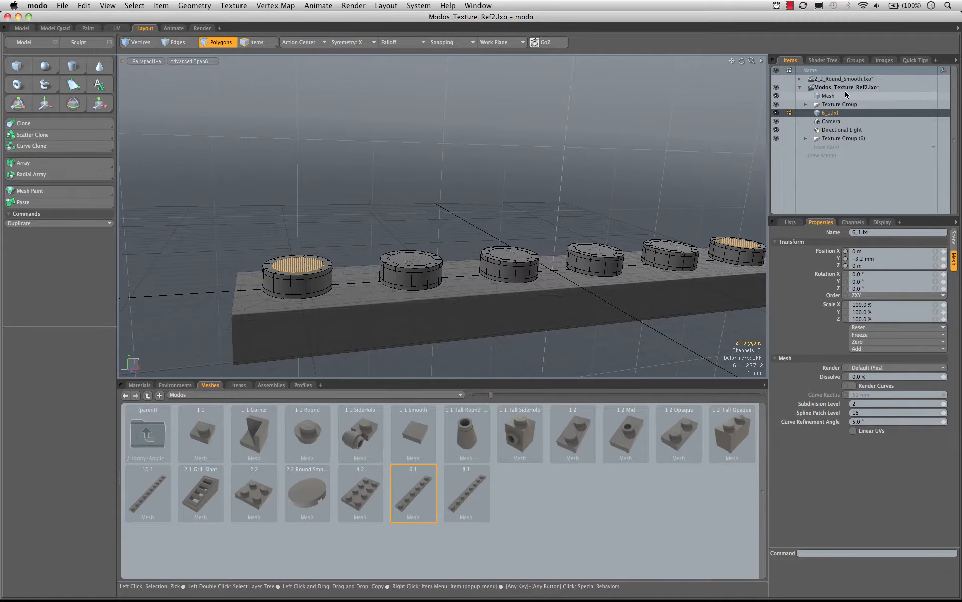
click(828, 96)
double_click(298, 274)
ctrl+alt+drag(298, 274, 281, 293)
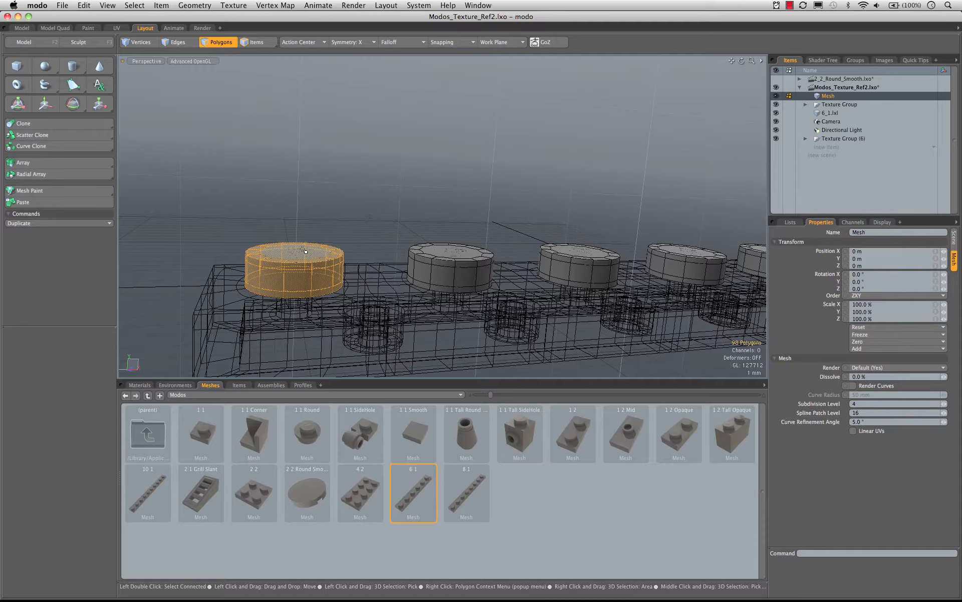
mouse_move(301, 284)
alt+mouse_down()
mouse_move(372, 268)
mouse_move(318, 299)
alt+mouse_up()
alt+drag(273, 270, 302, 297)
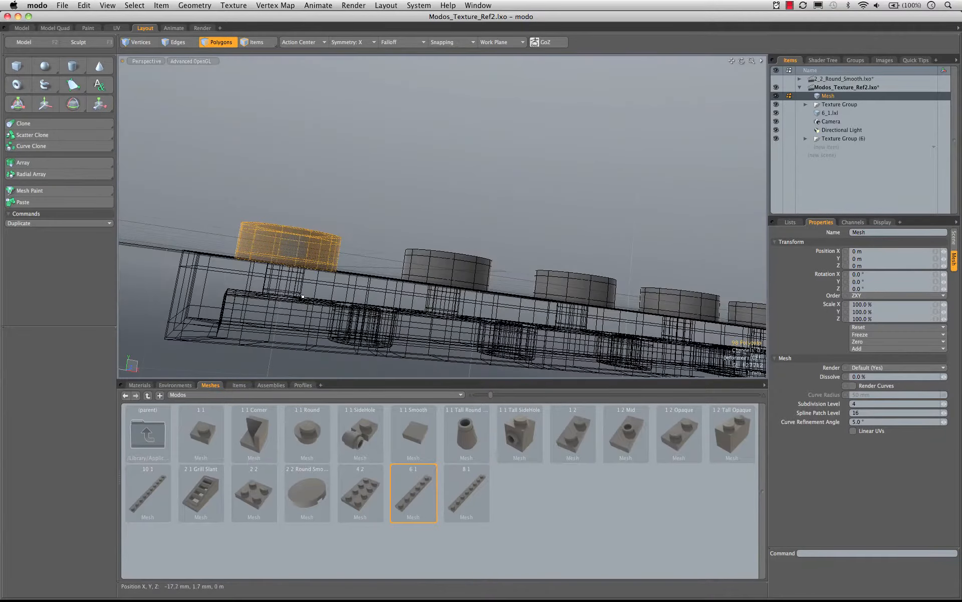
alt+drag(310, 246, 284, 253)
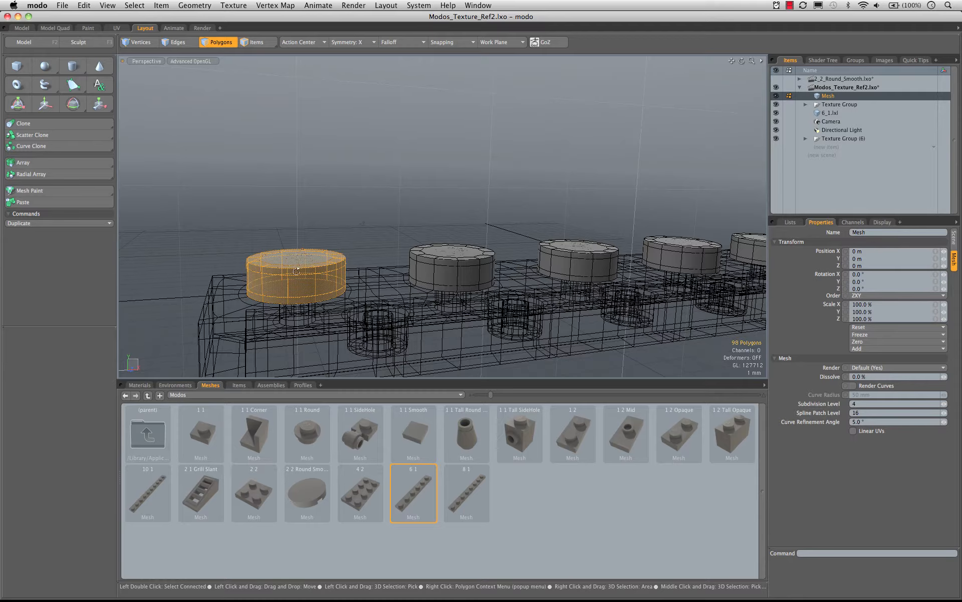
alt+drag(296, 271, 365, 260)
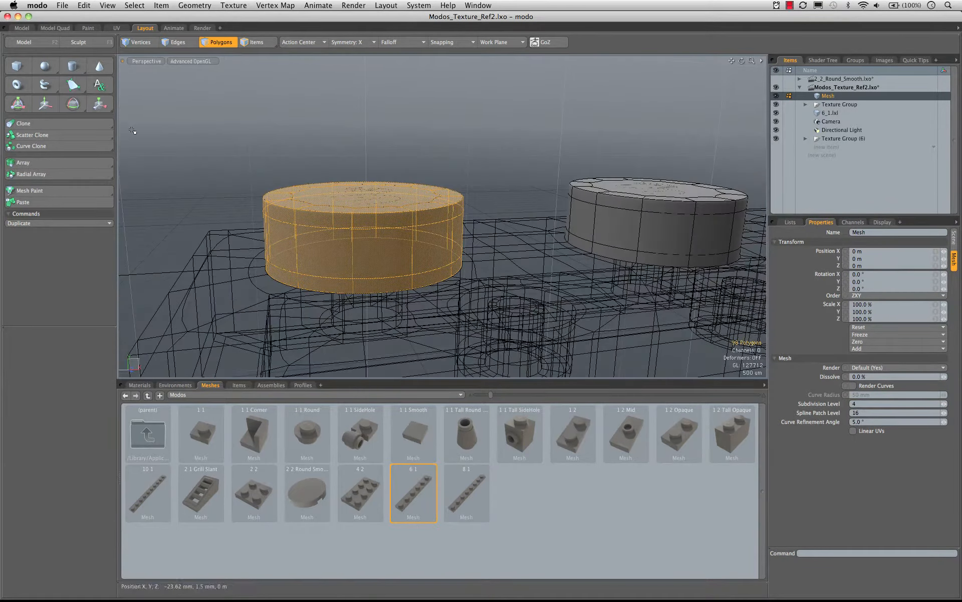
- Change to the Model Quad layout and turn off subdivision on the selected end stud
click(55, 27)
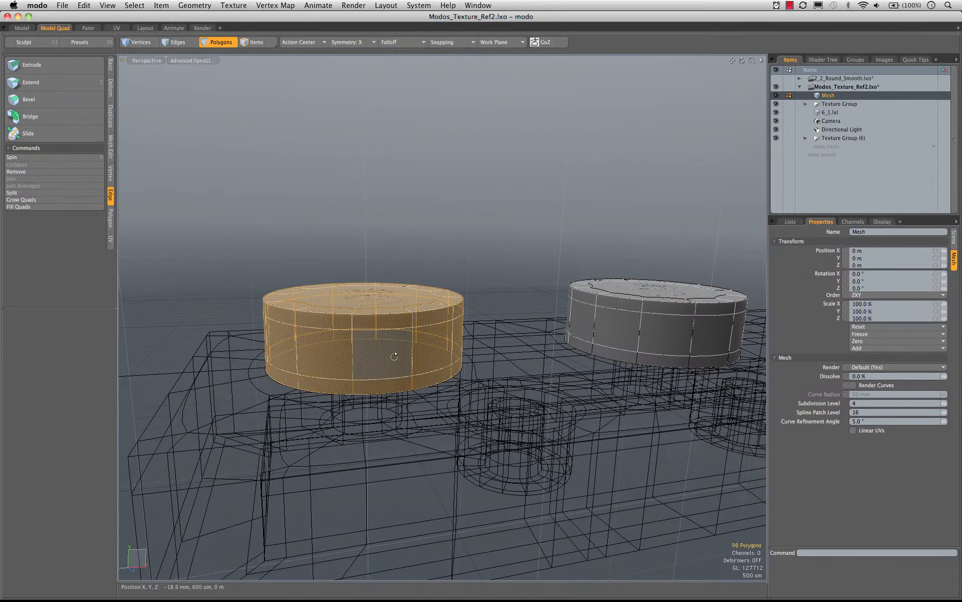
alt+drag(395, 356, 494, 373)
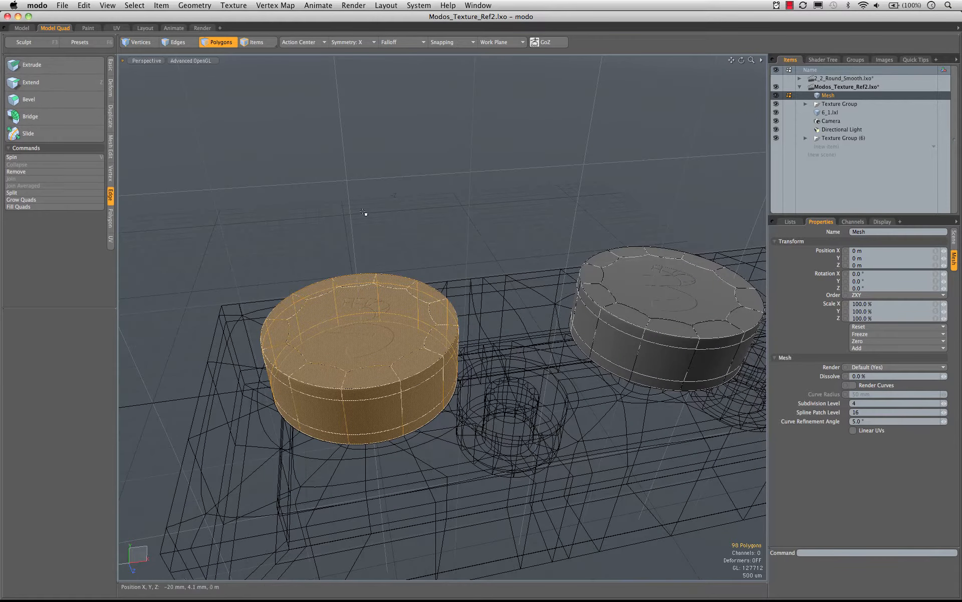
key(Tab)
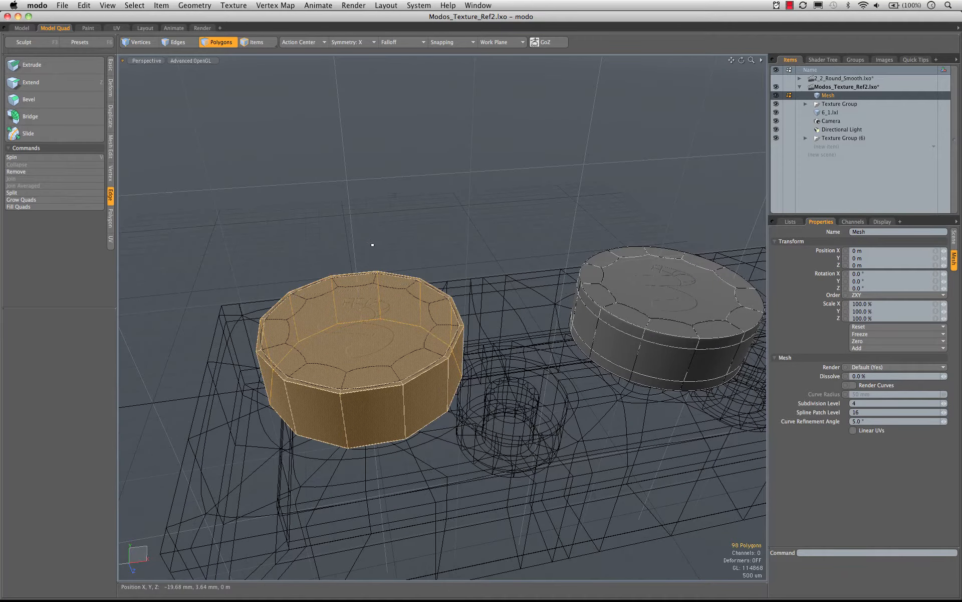
alt+drag(369, 242, 458, 295)
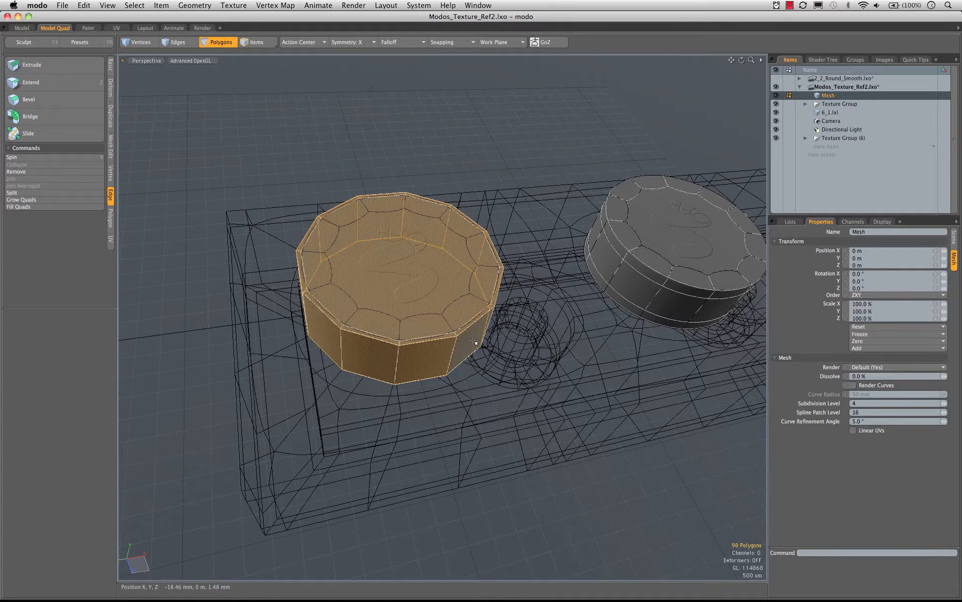
alt+drag(475, 343, 269, 246)
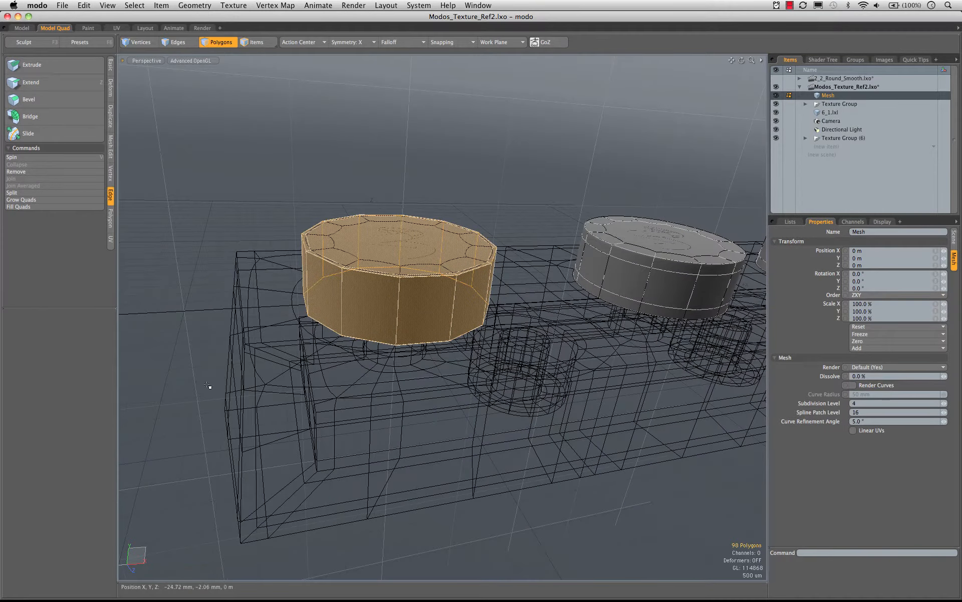
alt+drag(258, 412, 431, 387)
- Show the end stud in four views and thicken its selected polygons outward by 1.2 mm
key(KP_0)
key(shift+a)
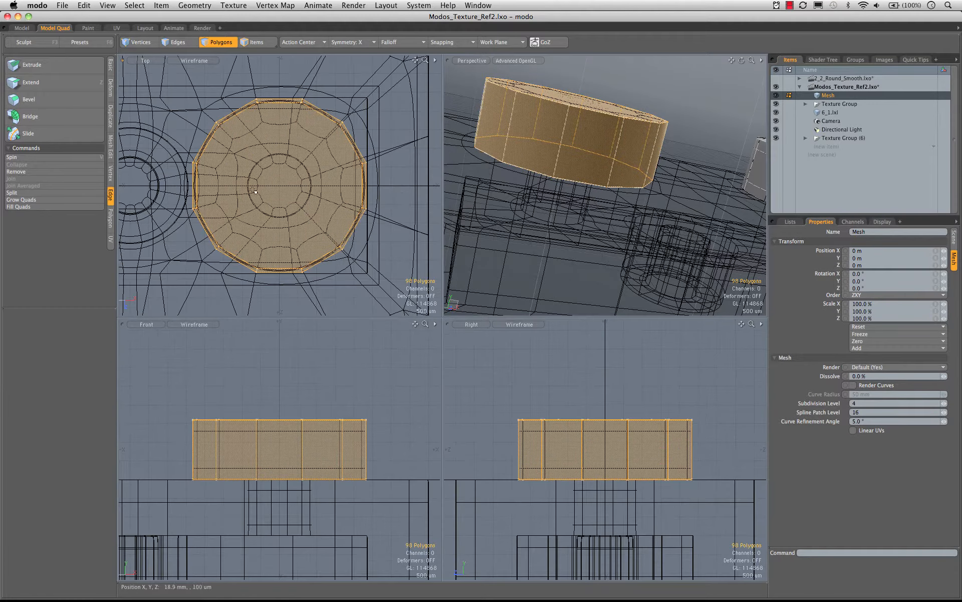
ctrl+alt+drag(344, 188, 300, 186)
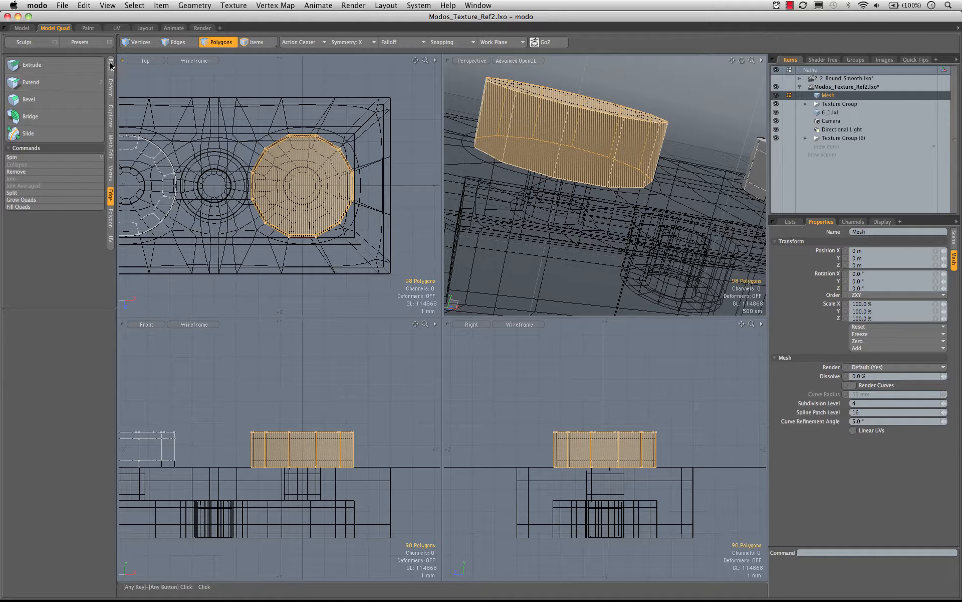
click(111, 218)
click(30, 96)
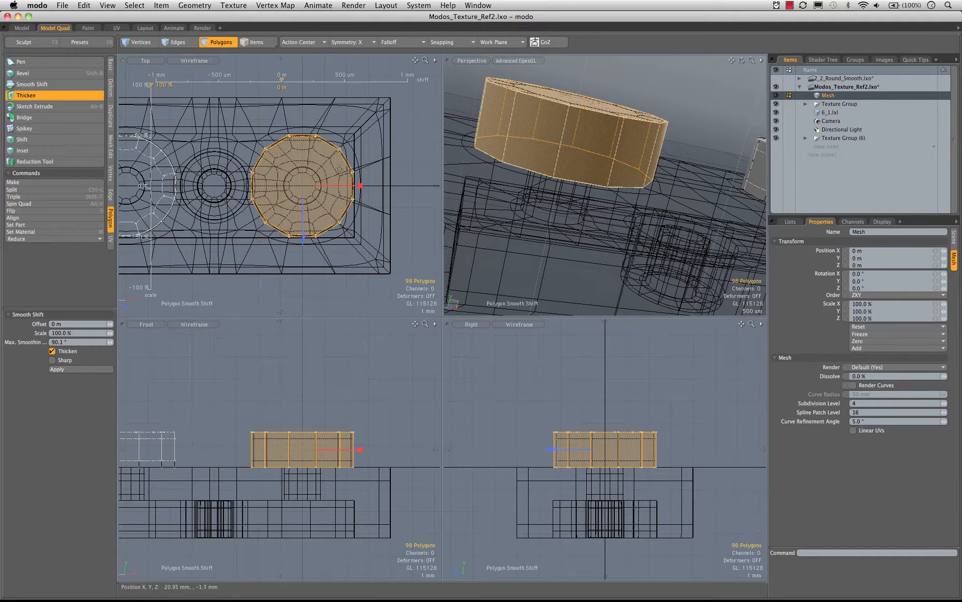
drag(303, 241, 303, 265)
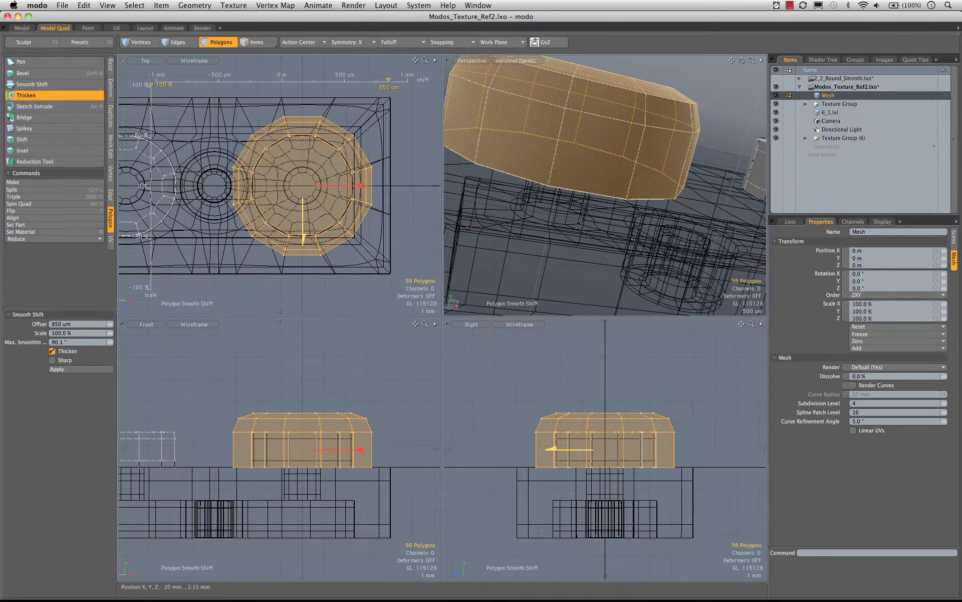
drag(303, 264, 303, 272)
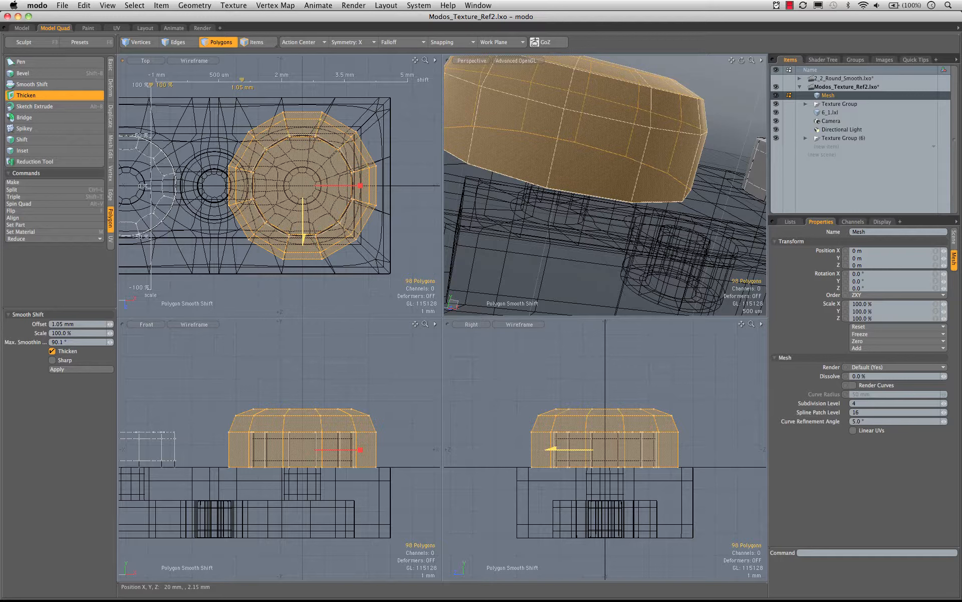
drag(303, 273, 302, 279)
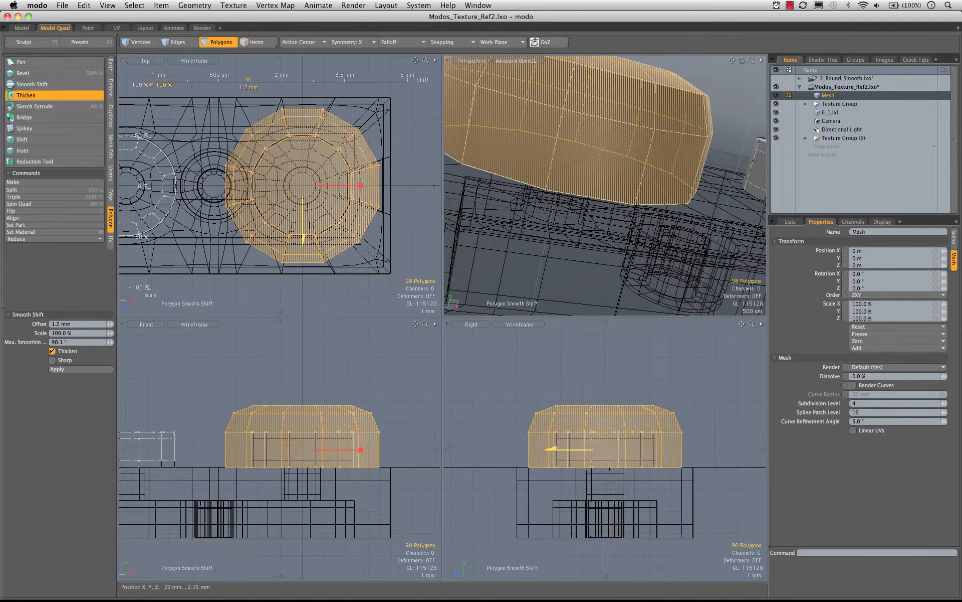
- Select the thickened stud's domed cap by growing the selection from its top face, and maximize the perspective view
alt+drag(577, 139, 641, 135)
key(space)
click(629, 138)
key(shift+Up)
key(shift+Up)
key(shift+Up)
key(ctrl+space)
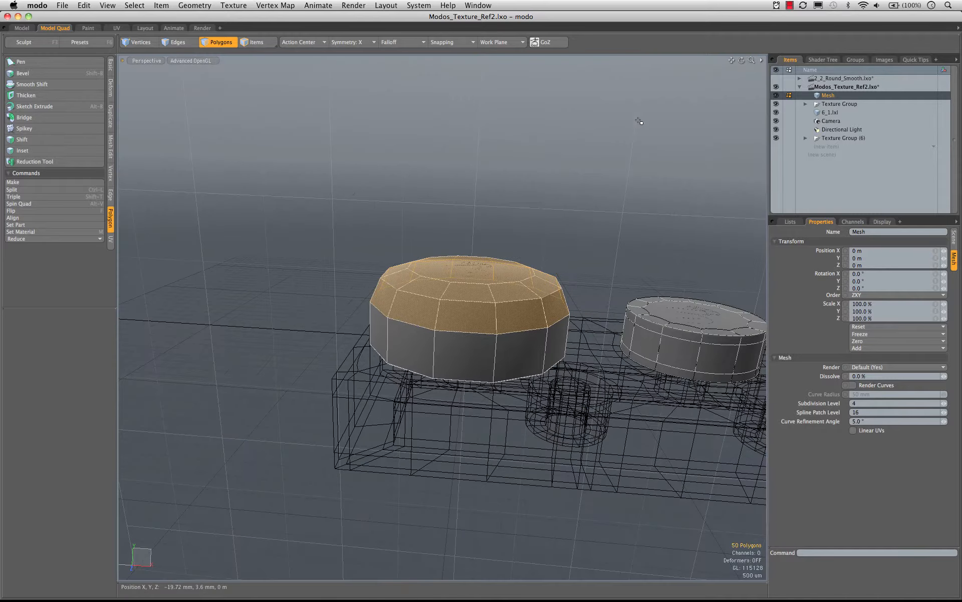
- Flatten the stud's selected cap by scaling it to 0% along its normal with the action center set to Element
alt+drag(471, 324, 452, 352)
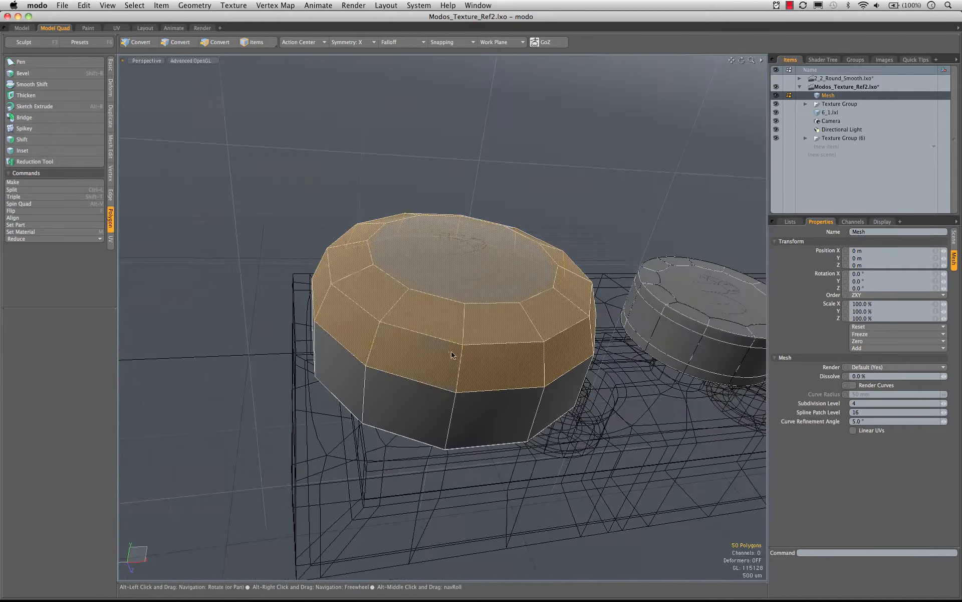
key(y)
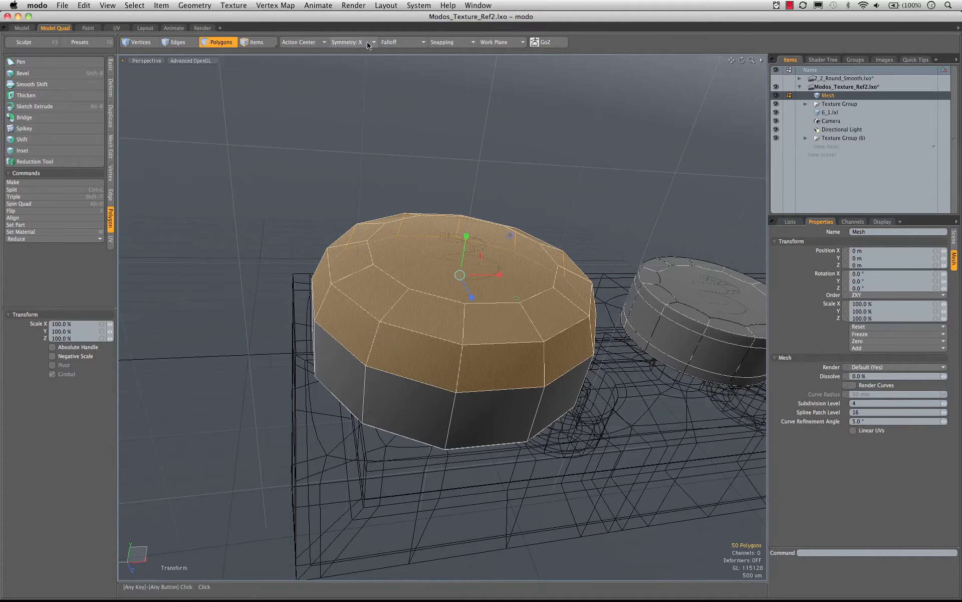
click(299, 43)
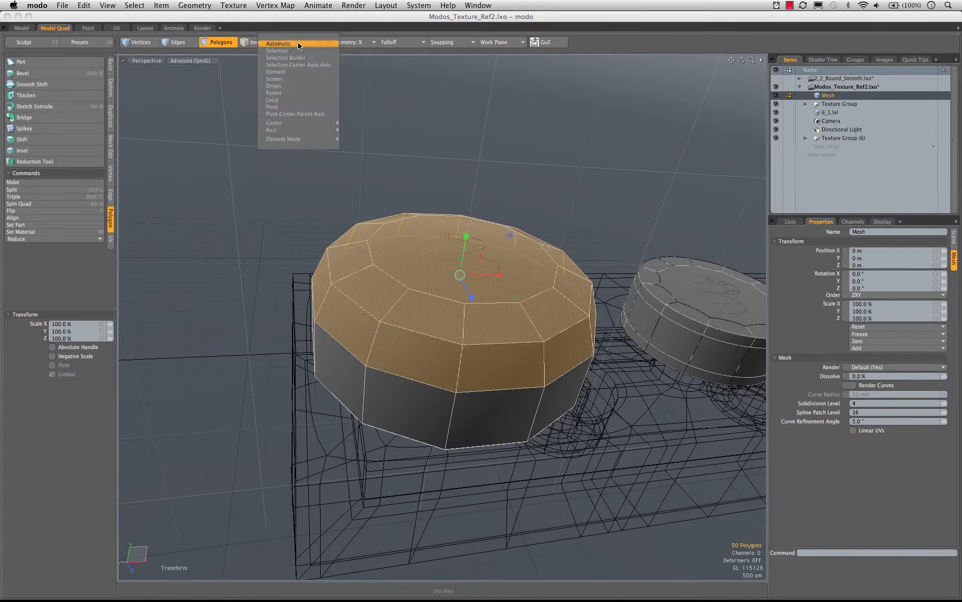
click(290, 72)
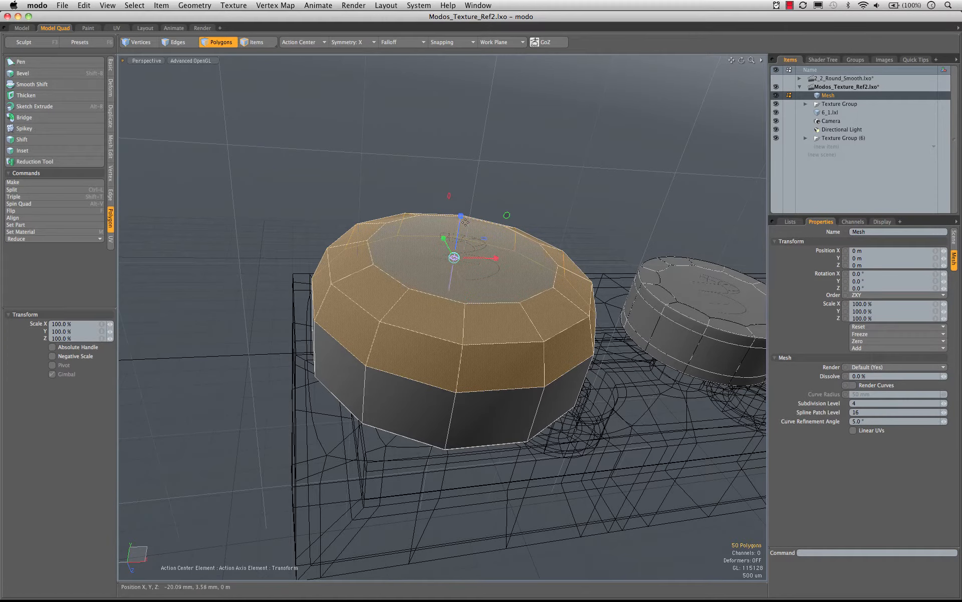
drag(460, 217, 478, 283)
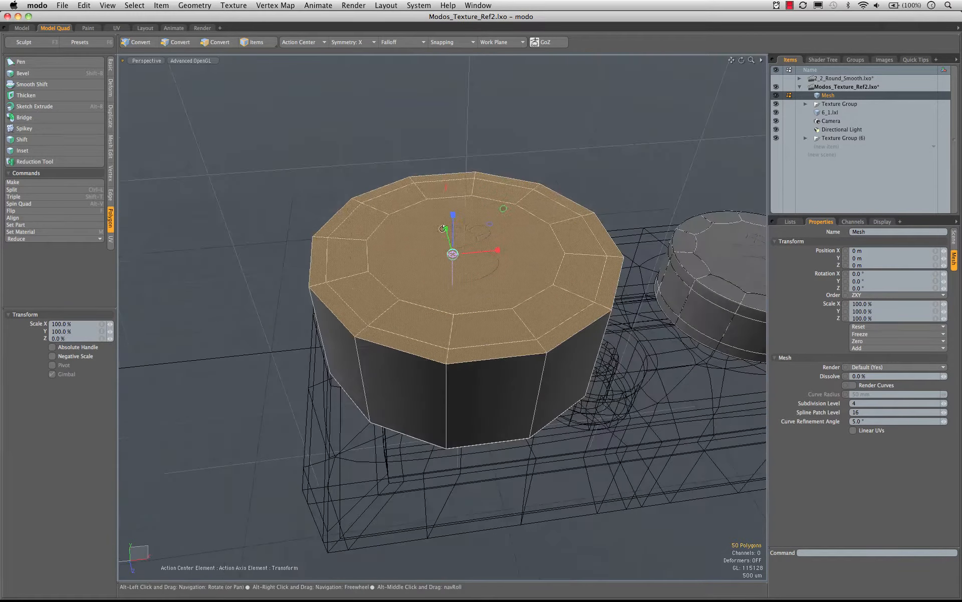
key(space)
click(289, 216)
- Inspect the stud's flattened top and side walls, highlighting the central top polygon
key(2)
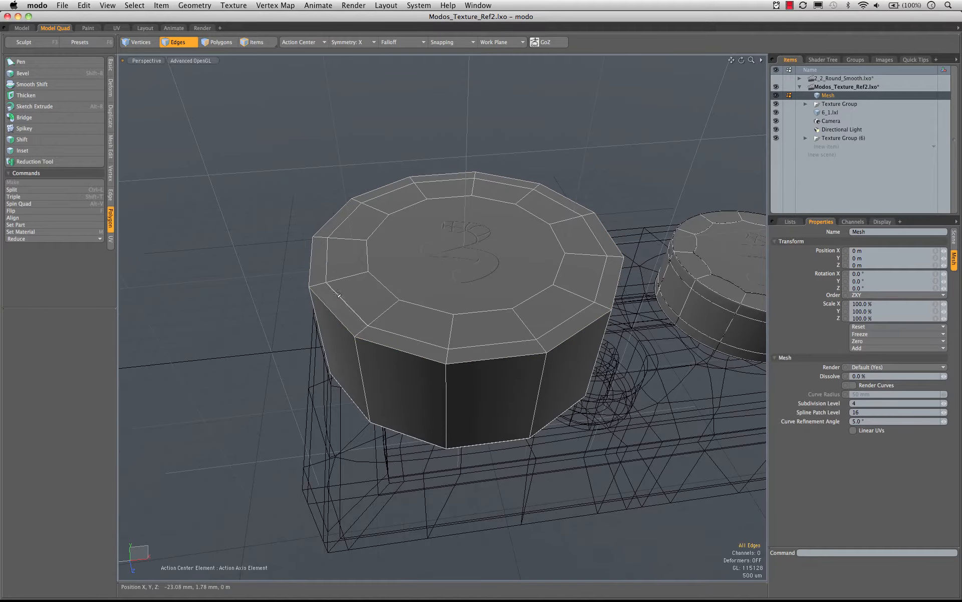
alt+drag(563, 264, 499, 213)
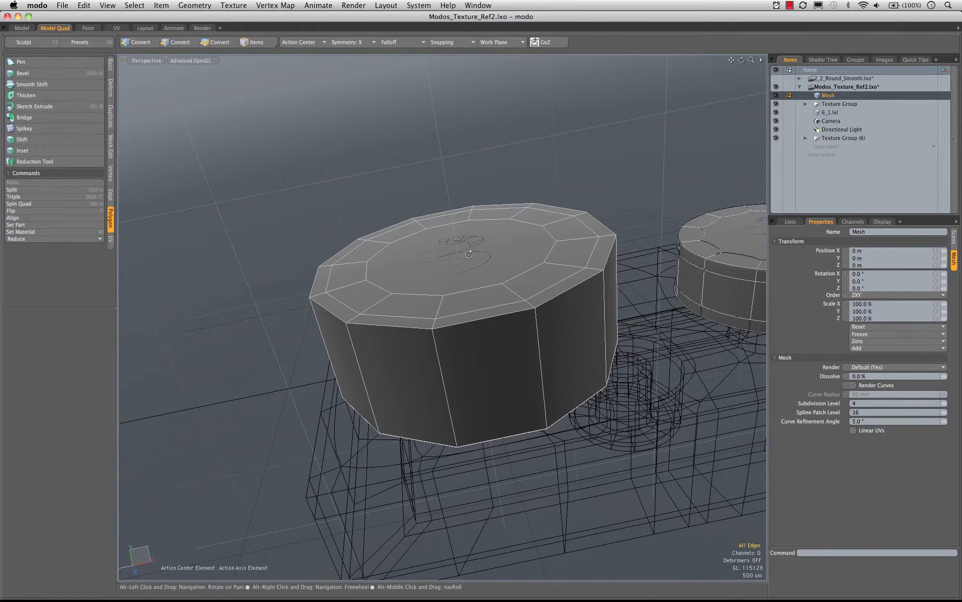
alt+drag(467, 258, 519, 321)
key(3)
click(442, 264)
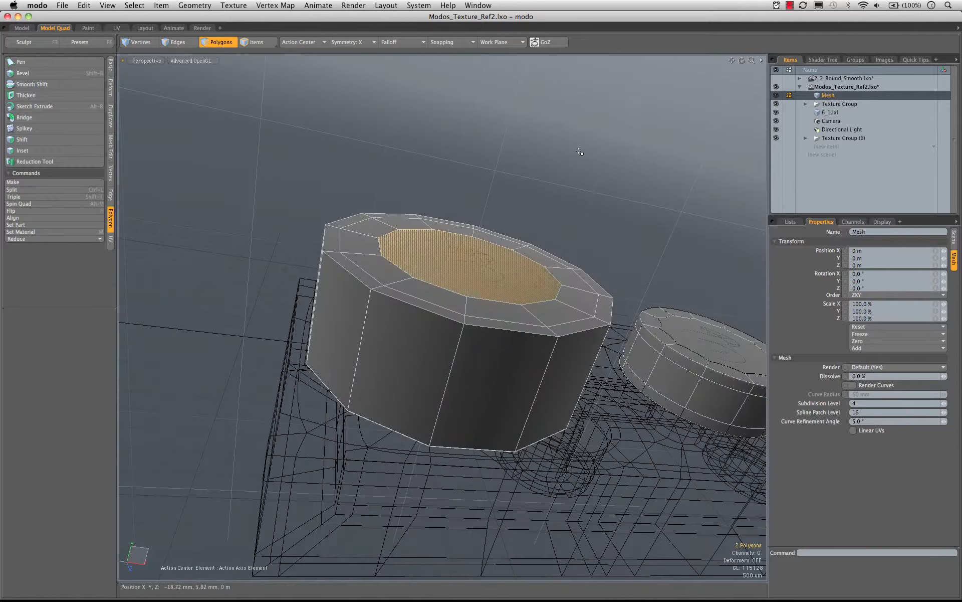
alt+drag(580, 153, 465, 367)
alt+drag(523, 242, 471, 245)
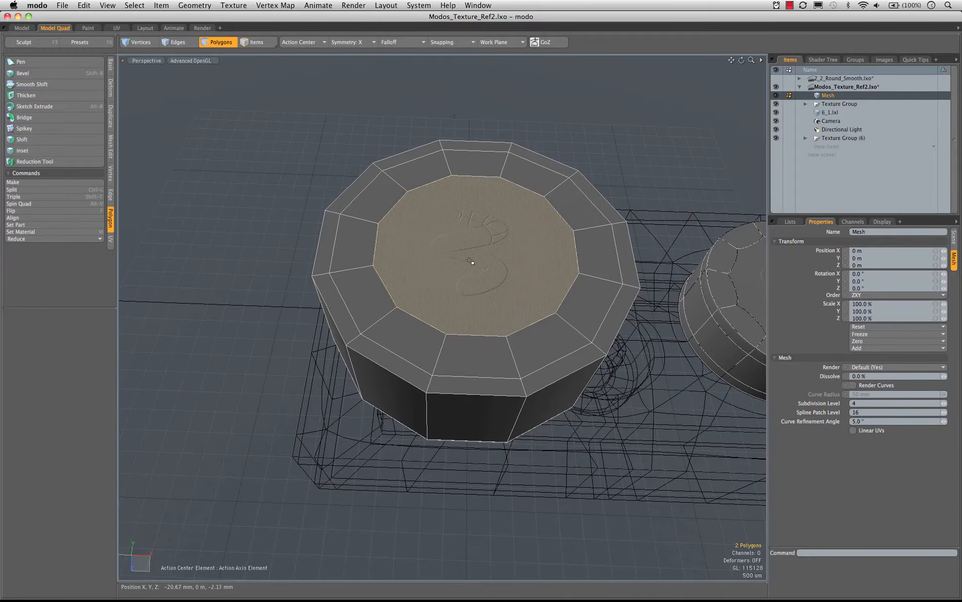
- Remove the edge loop just inside the outer rim of the end stud's flattened top
key(2)
double_click(348, 308)
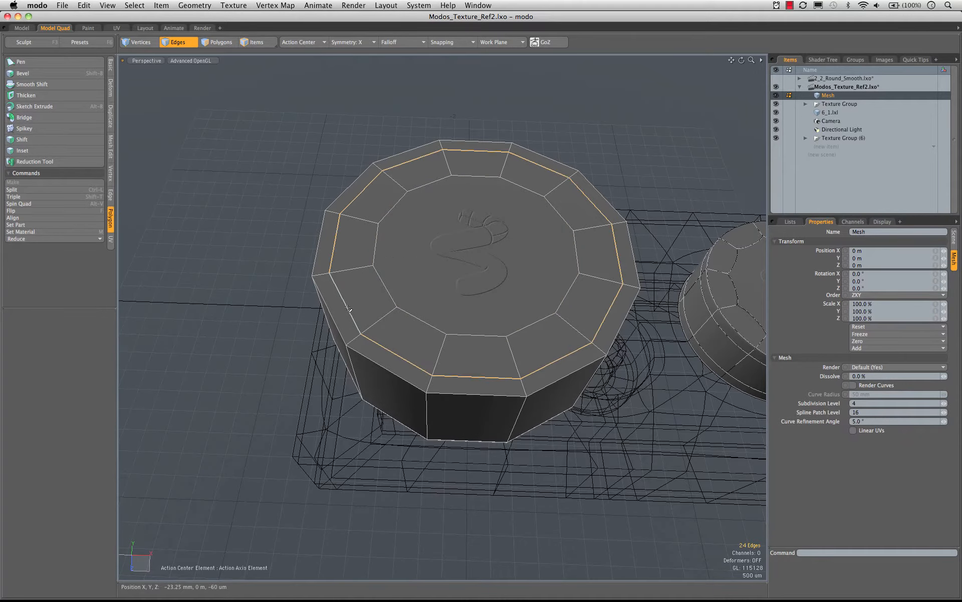
key(BackSpace)
alt+drag(354, 286, 356, 253)
- Display the bounding dimensions of the selected central polygon on the stud's top
key(3)
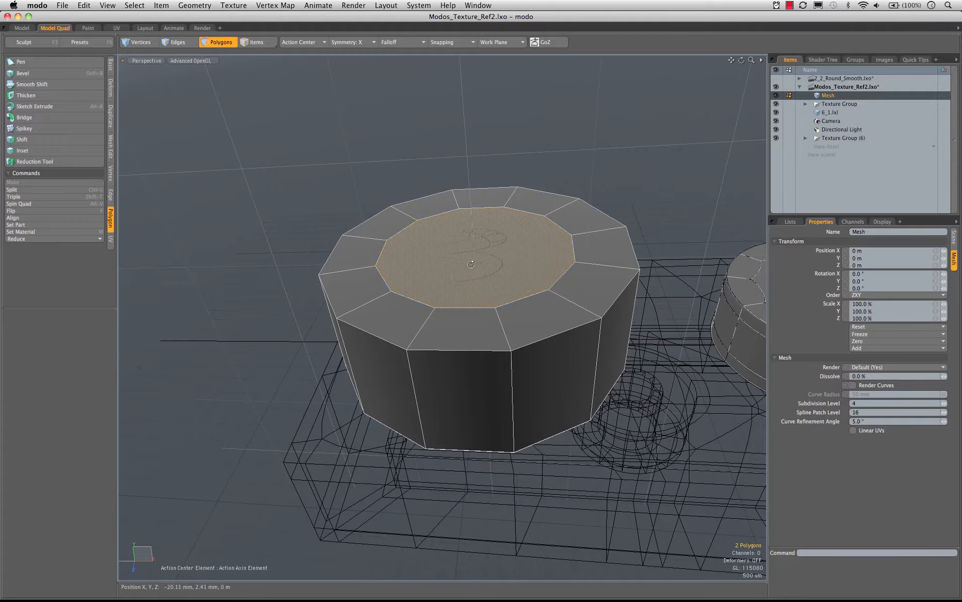
alt+drag(471, 264, 476, 308)
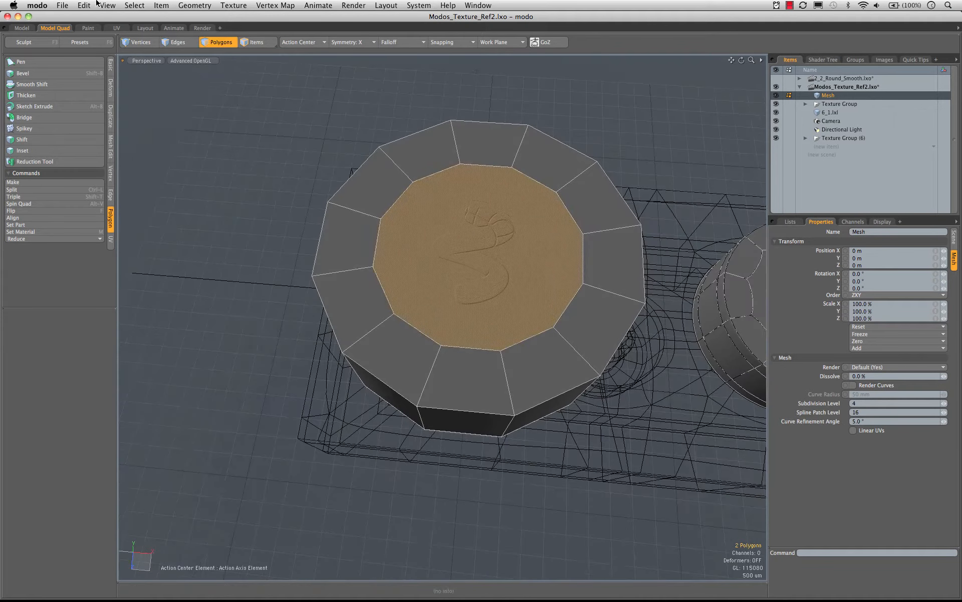
click(70, 6)
mouse_move(83, 5)
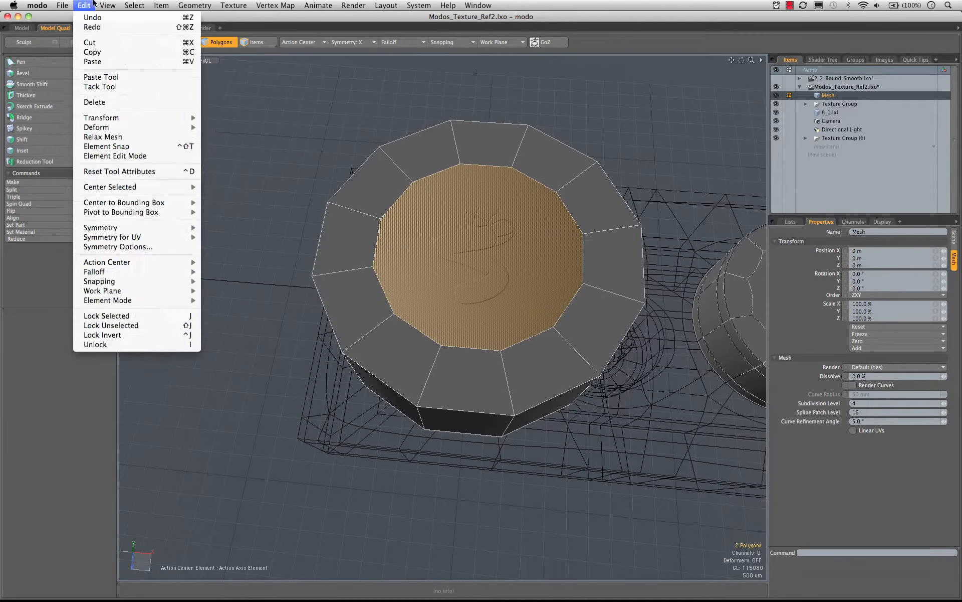
click(136, 184)
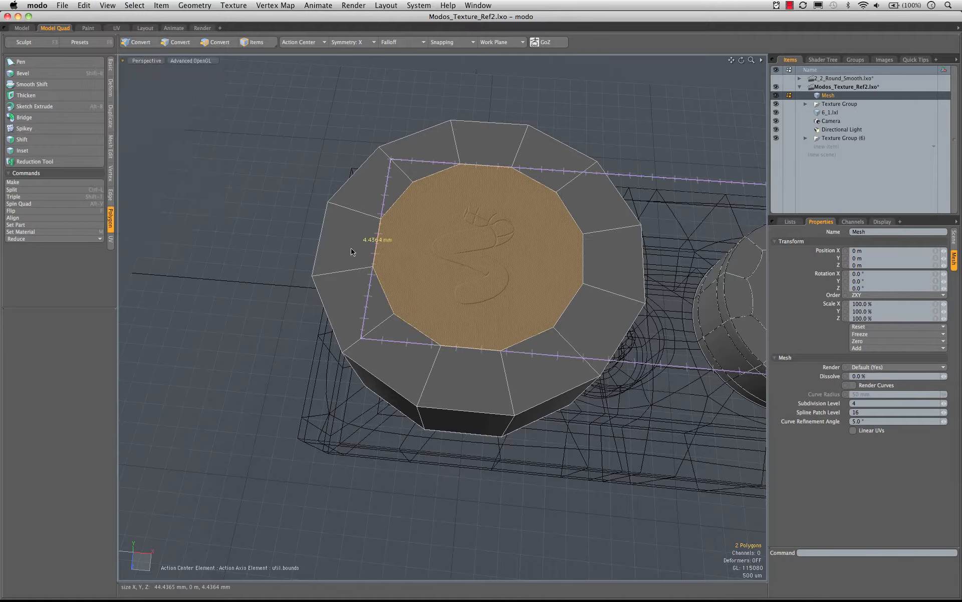
alt+drag(420, 270, 517, 265)
alt+drag(438, 245, 337, 181)
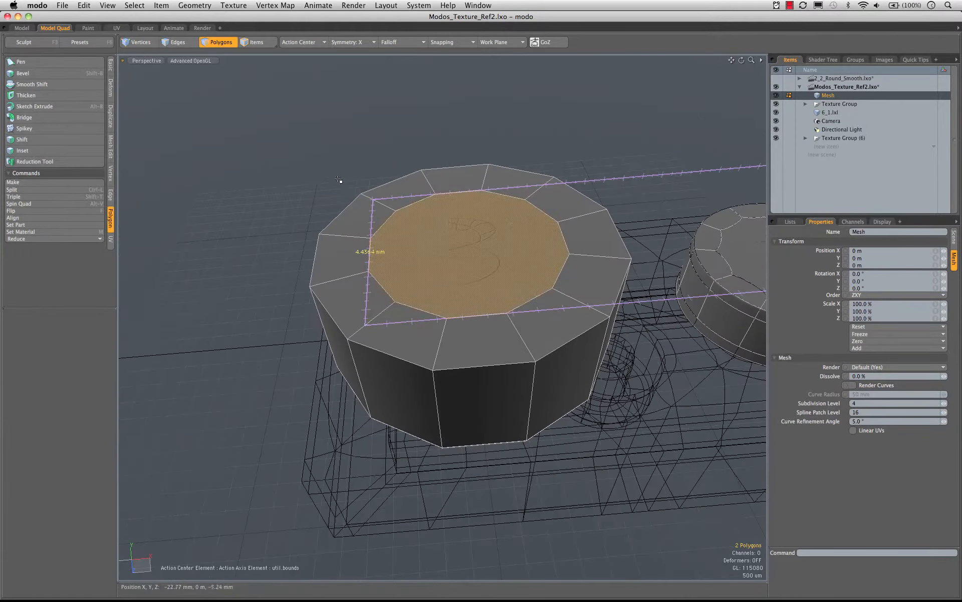
- Turn off symmetry and select the ceiling polygons inside the stud's hollow underside
click(343, 41)
click(343, 31)
alt+drag(480, 287, 452, 163)
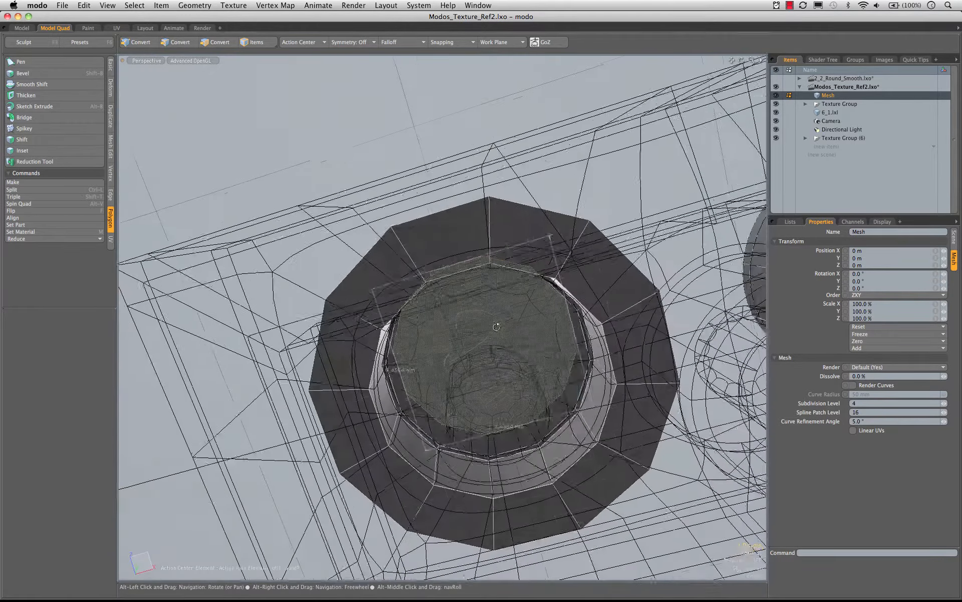
shift+click(502, 337)
alt+drag(502, 337, 424, 129)
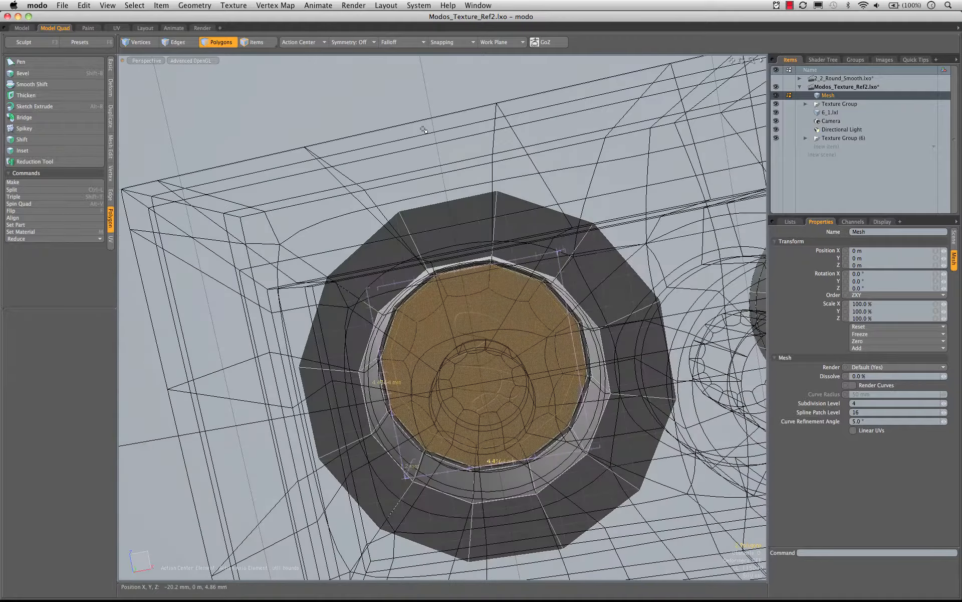
key(shift+Up)
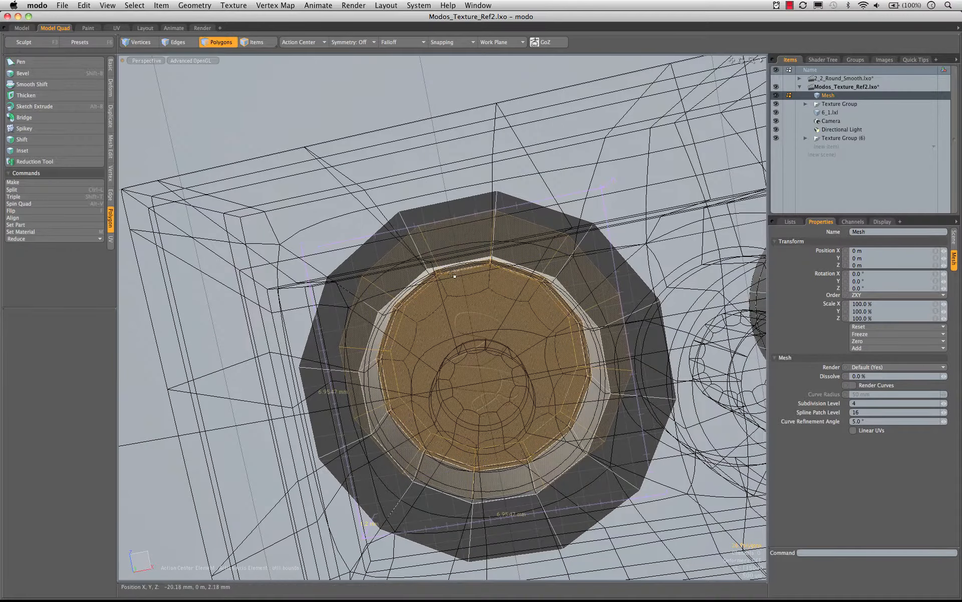
click(453, 299)
alt+drag(454, 300, 439, 478)
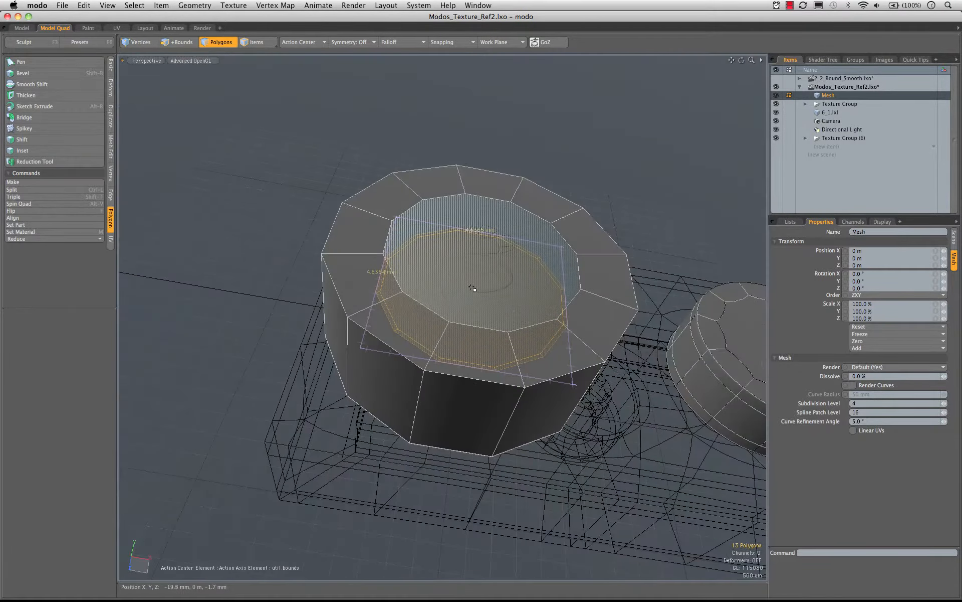
- Add the stud's central top polygon to the selection and measure the thickness above the cavity in four views
shift+click(490, 253)
alt+drag(492, 252, 416, 255)
key(ctrl+space)
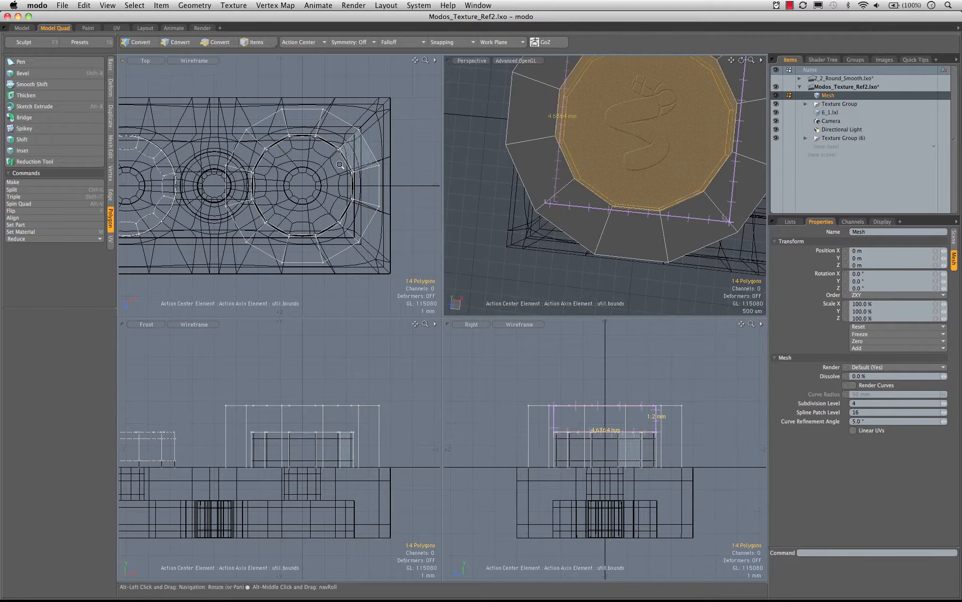
ctrl+alt+drag(293, 160, 318, 160)
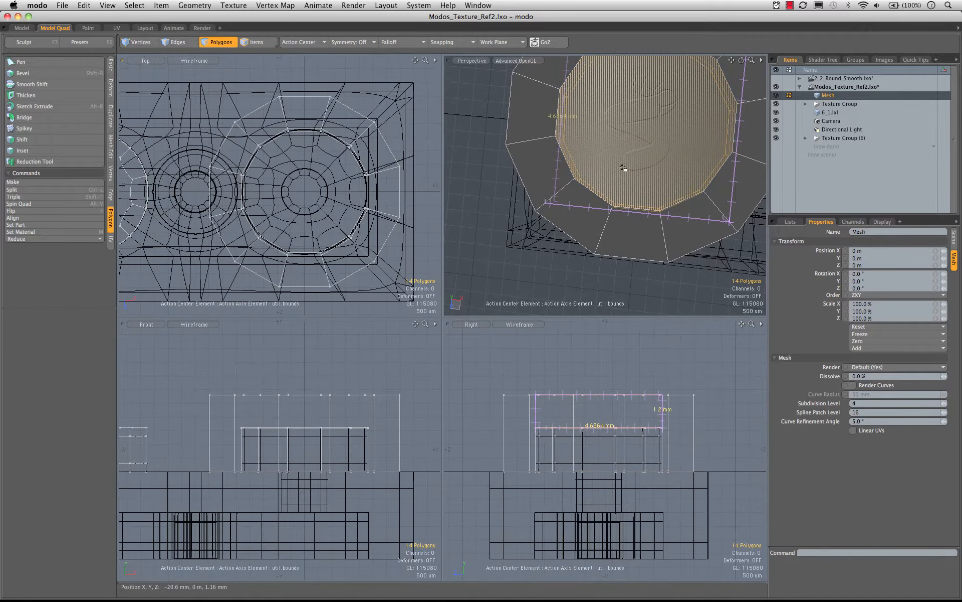
- Select all connected polygons of the end stud, convert them to a subdivision surface and clear the selection
key(])
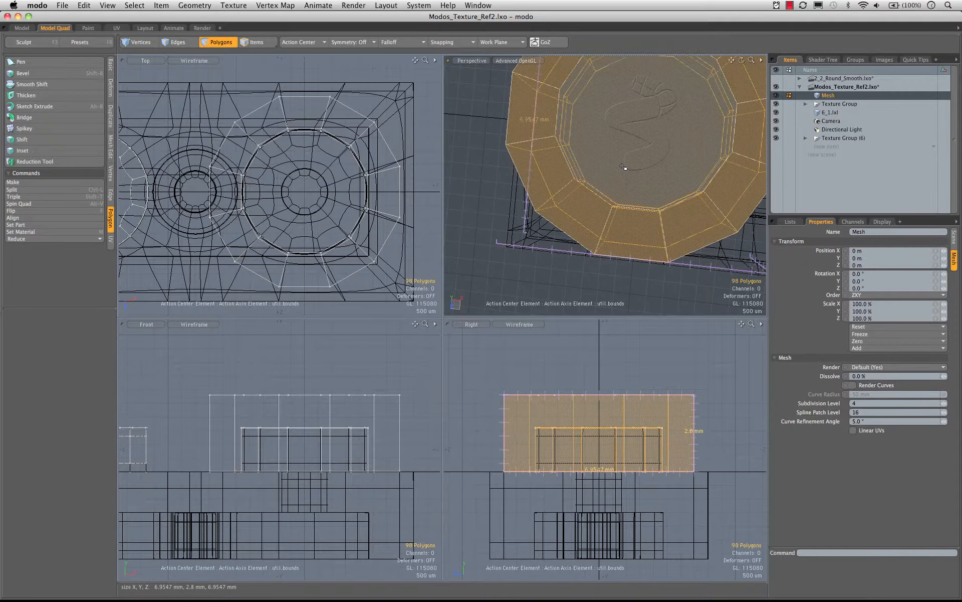
key(Tab)
click(494, 145)
- Examine the smoothed stud's underside by growing a selection over the cavity's ceiling and walls, and compare it unsmoothed
click(608, 145)
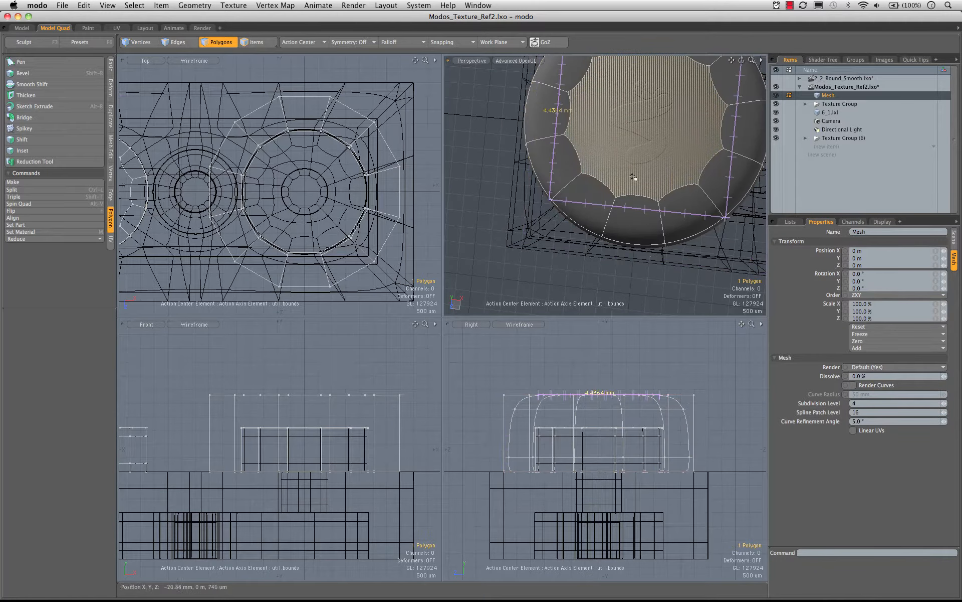
mouse_move(634, 177)
alt+mouse_down()
mouse_move(663, 202)
mouse_move(588, 215)
mouse_move(631, 199)
mouse_move(587, 176)
mouse_move(621, 176)
alt+mouse_up()
key(shift+Up)
key(shift+Up)
key(shift+Up)
key(shift+Up)
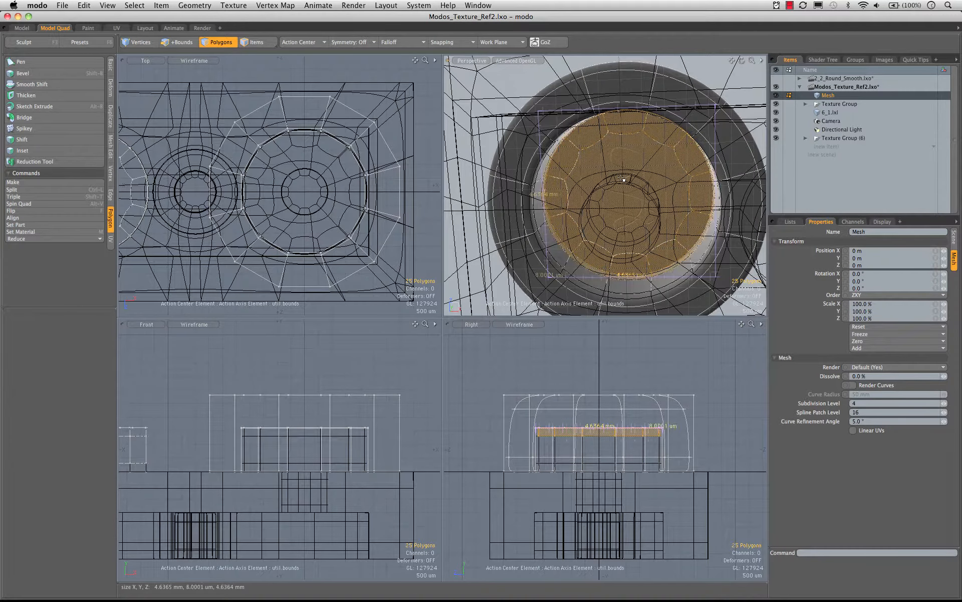
alt+drag(621, 177, 591, 146)
key(shift+Down)
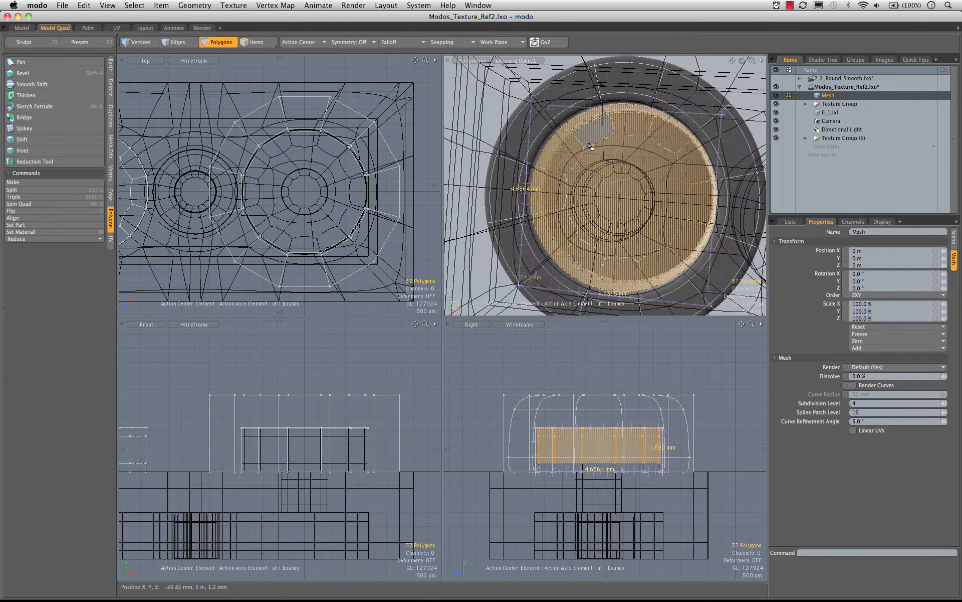
click(479, 105)
key(Tab)
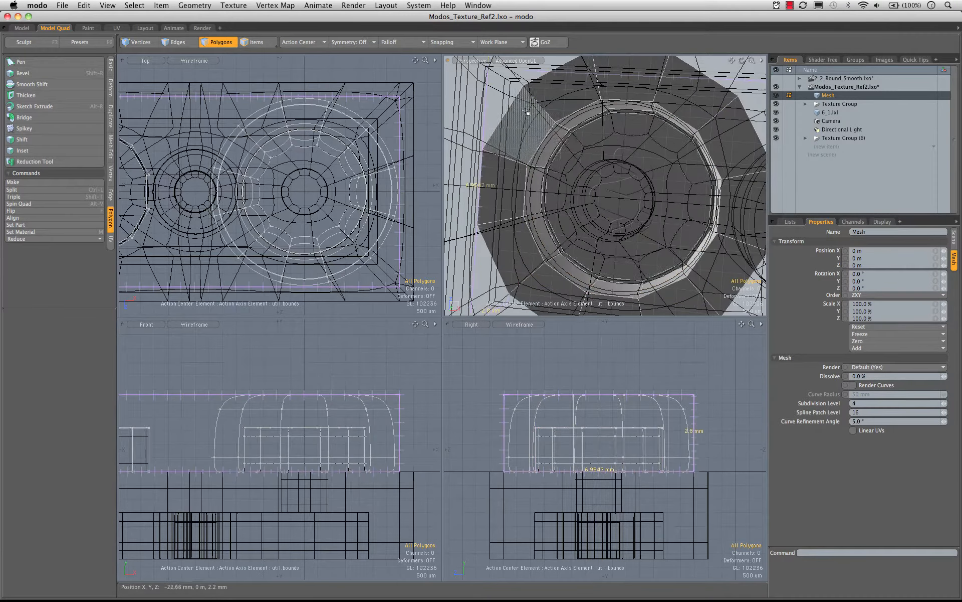
- Remove the 12-edge loop around the lower inner rim of the stud's cavity
alt+drag(550, 133, 542, 167)
key(2)
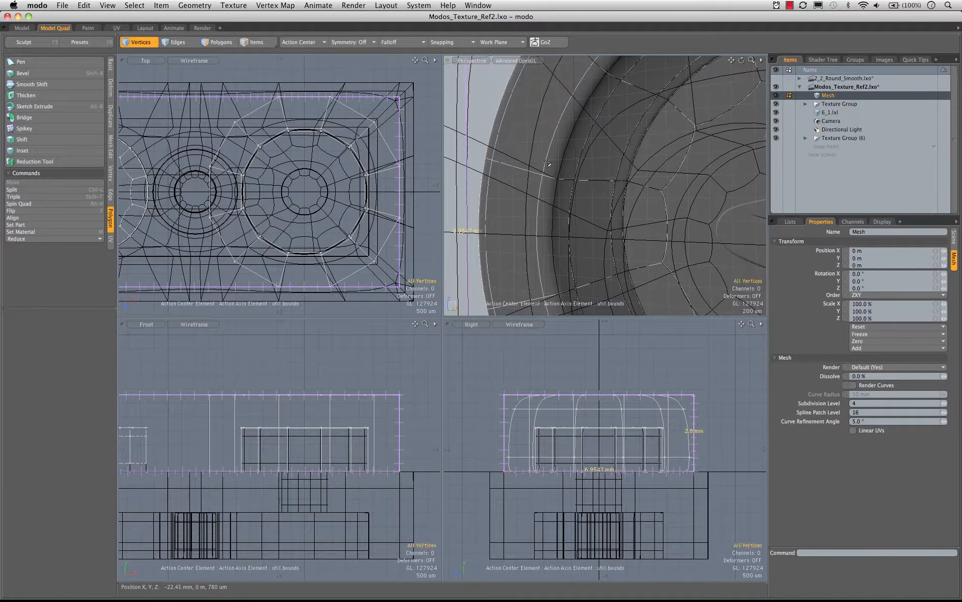
click(546, 163)
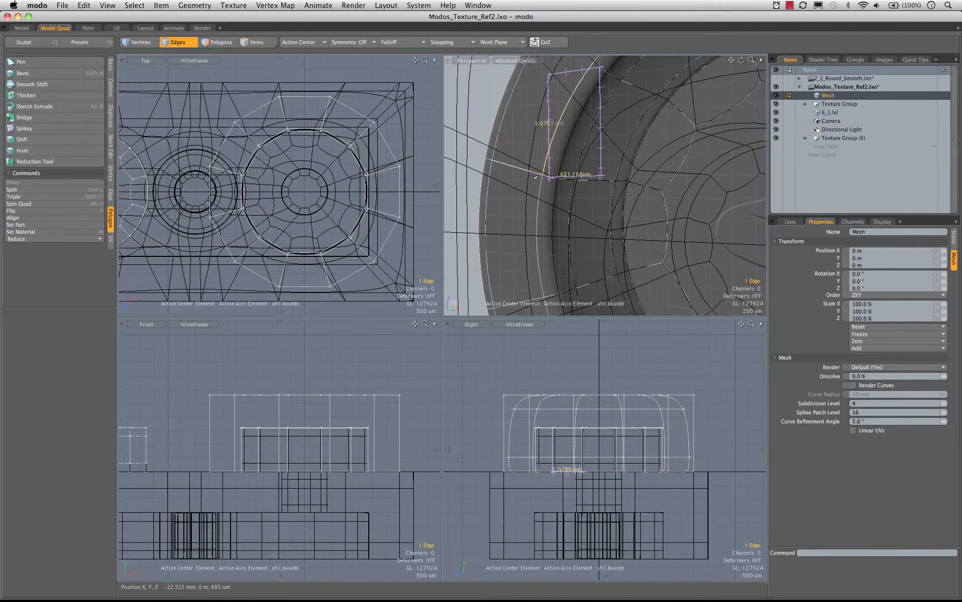
double_click(545, 166)
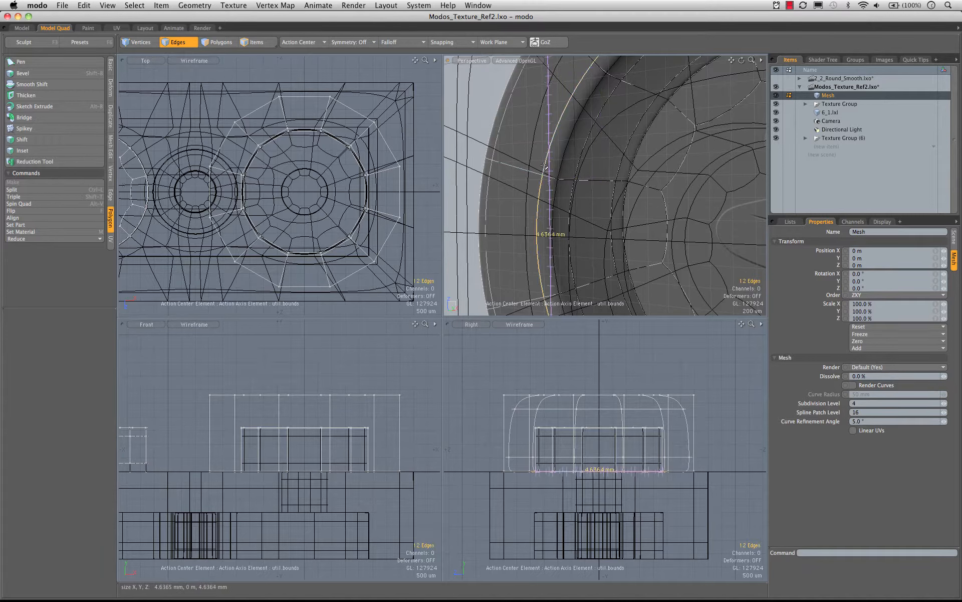
key(Escape)
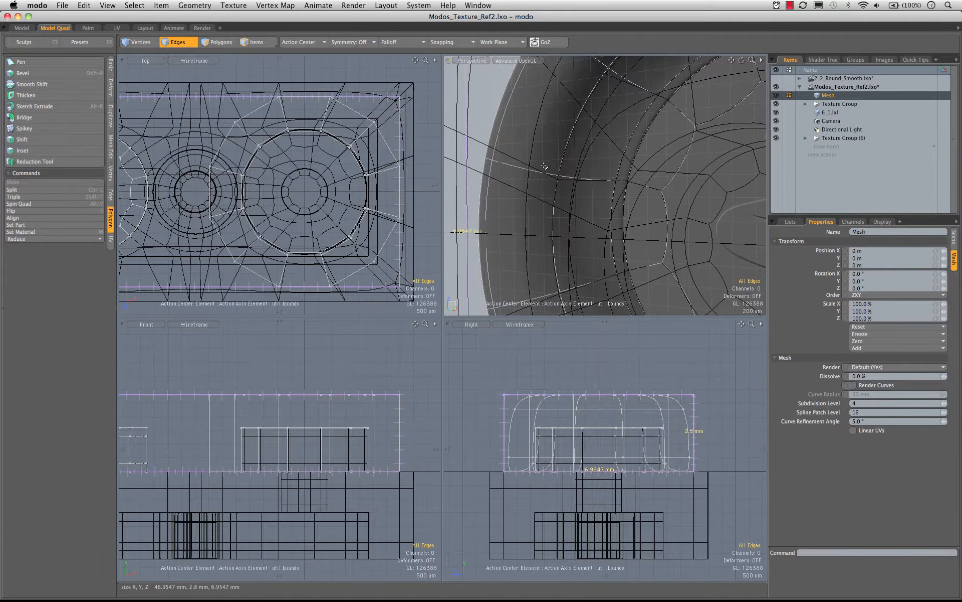
- Select the cavity's ceiling and walls with smoothing off, and frame the selection in the orthographic views
key(3)
click(720, 236)
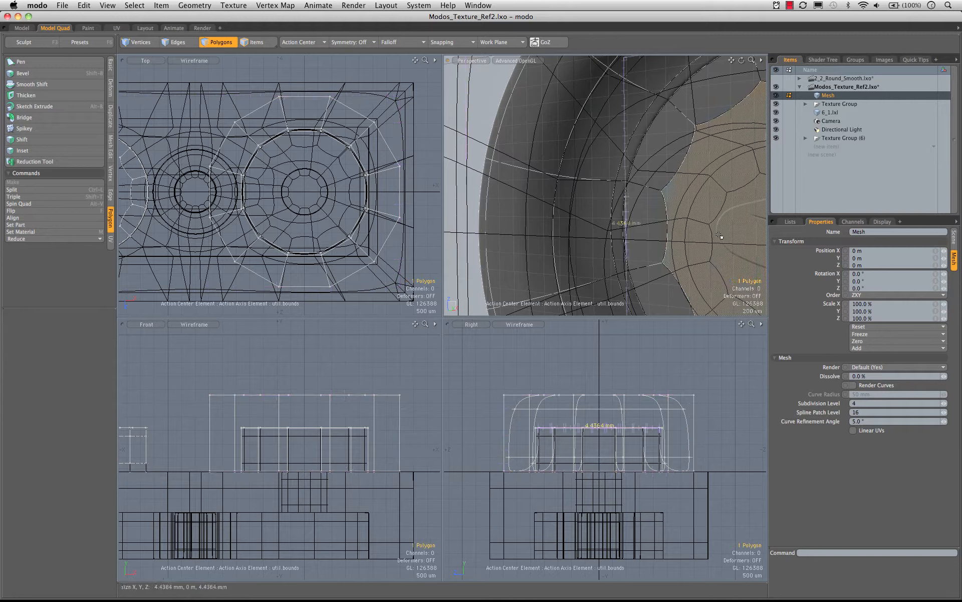
key(Escape)
key(Tab)
click(705, 196)
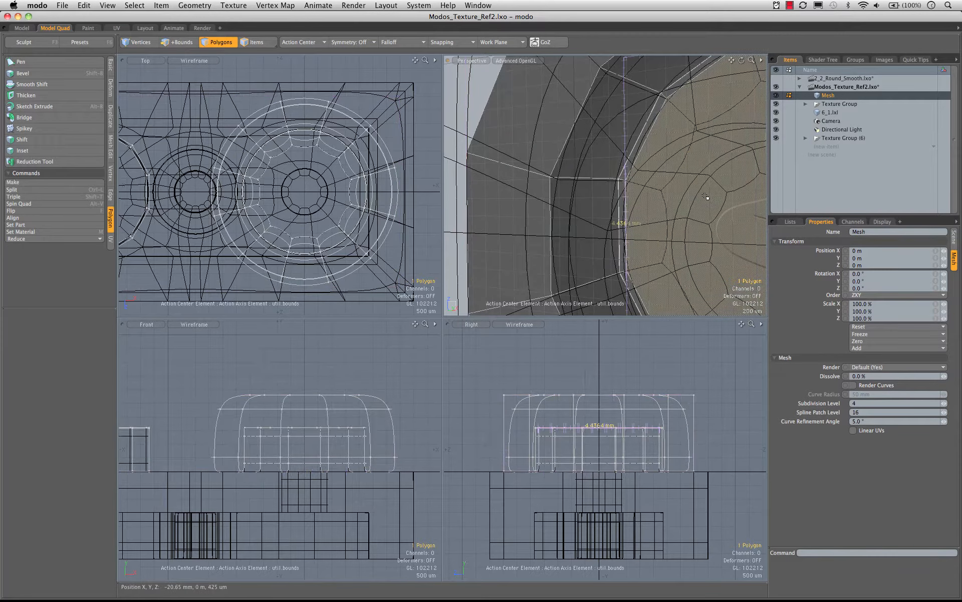
key(shift+Up)
key(shift+Up)
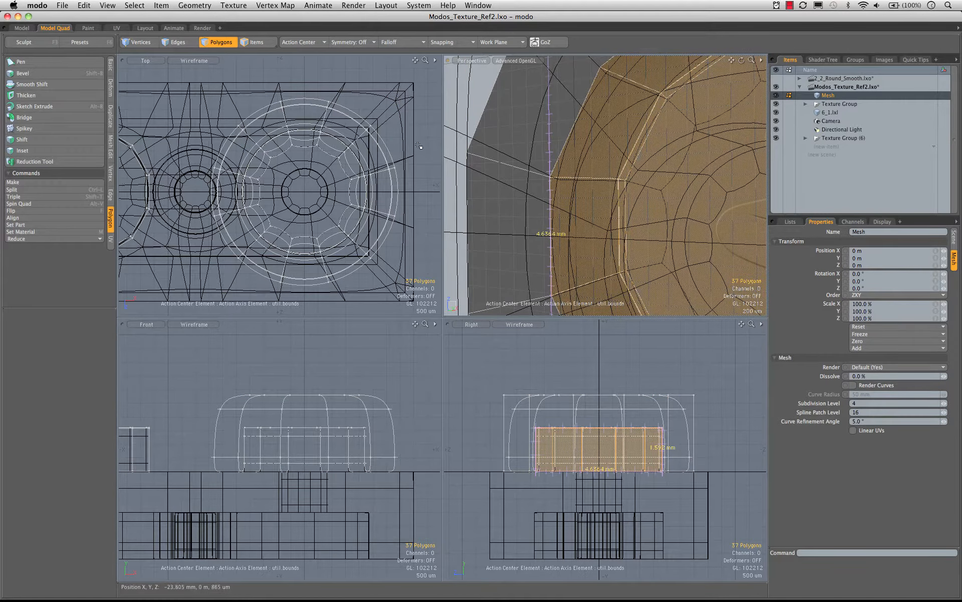
key(shift+a)
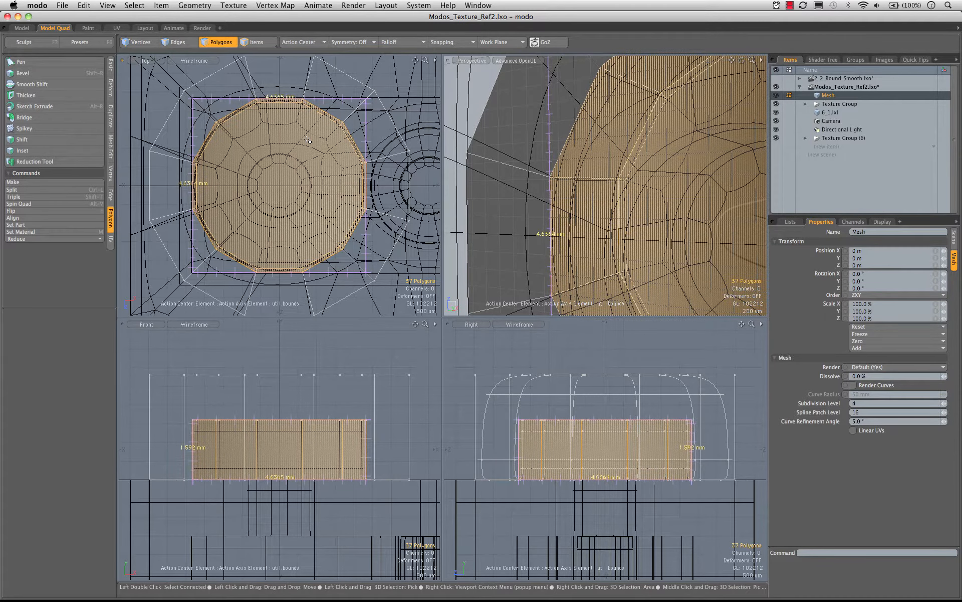
- Turn off the dimension display and maximize the top view around the end stud
alt+drag(335, 164, 347, 162)
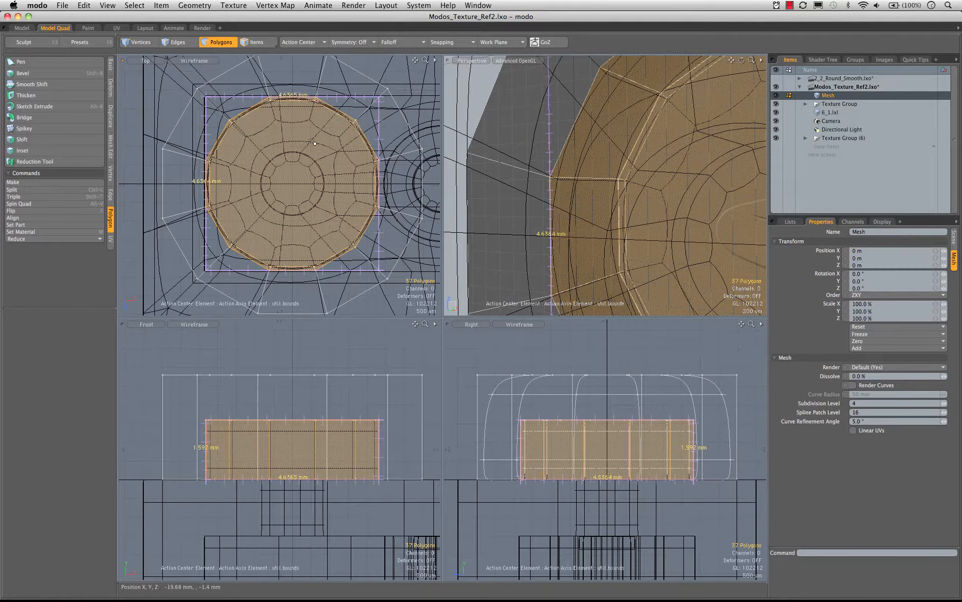
mouse_move(328, 153)
ctrl+alt+mouse_down()
mouse_move(306, 152)
mouse_move(317, 152)
ctrl+alt+mouse_up()
ctrl+alt+drag(293, 376, 324, 357)
click(107, 5)
click(133, 186)
ctrl+alt+drag(257, 200, 306, 190)
key(ctrl+space)
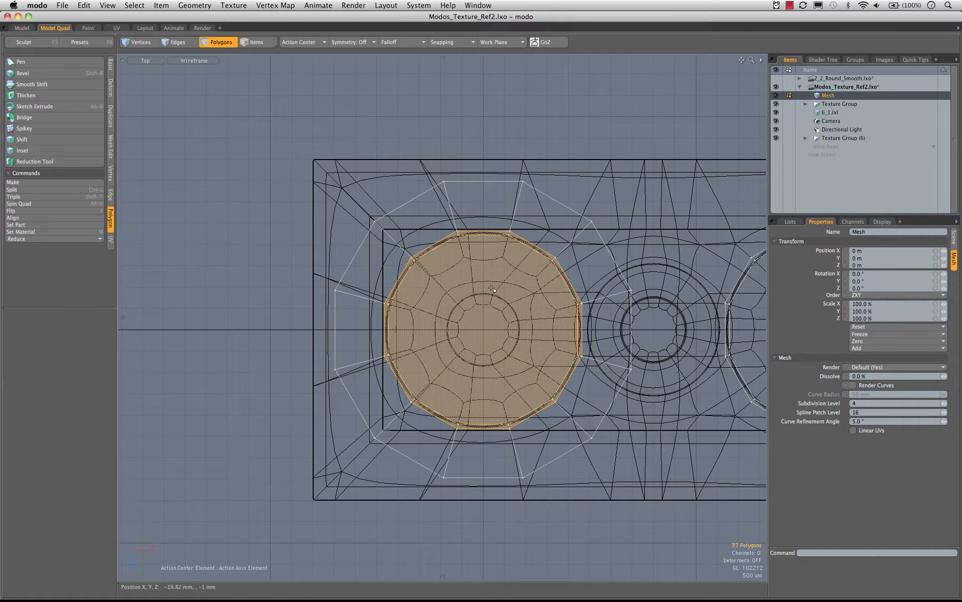
- Clear the selection, compare the wireframes of the 6_1.lxl item and Mesh, and return to Mesh in four views
key(Escape)
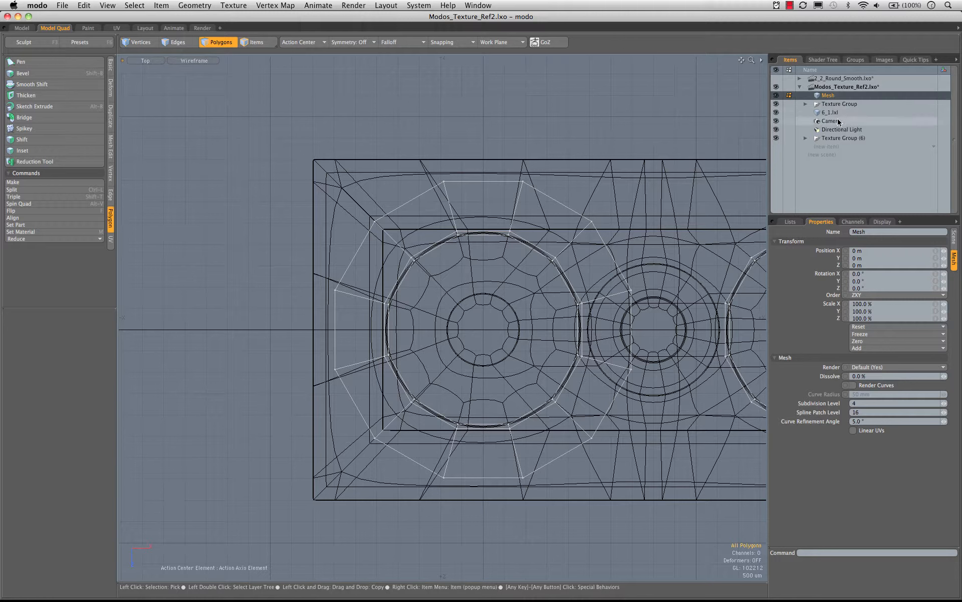
click(835, 112)
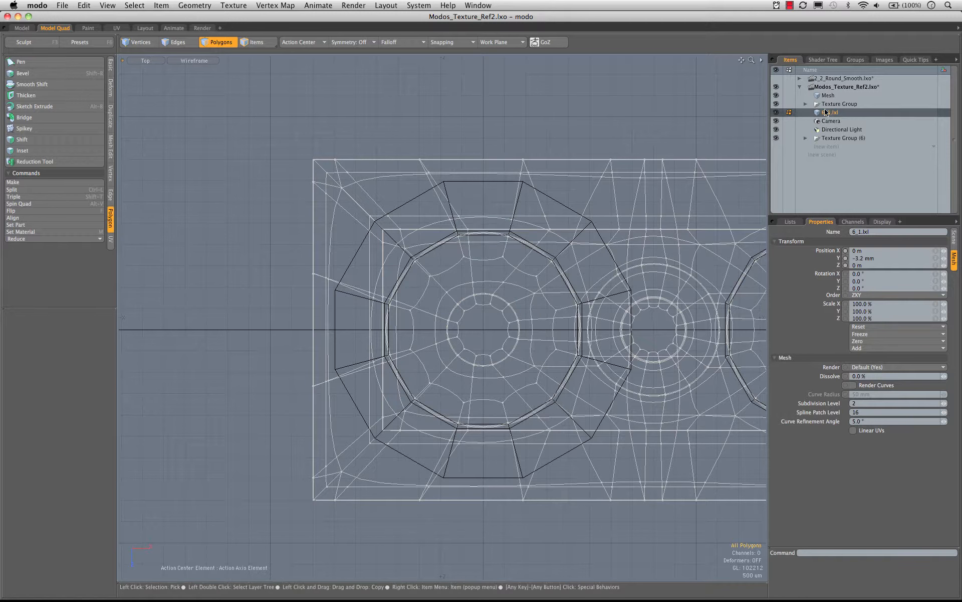
click(835, 95)
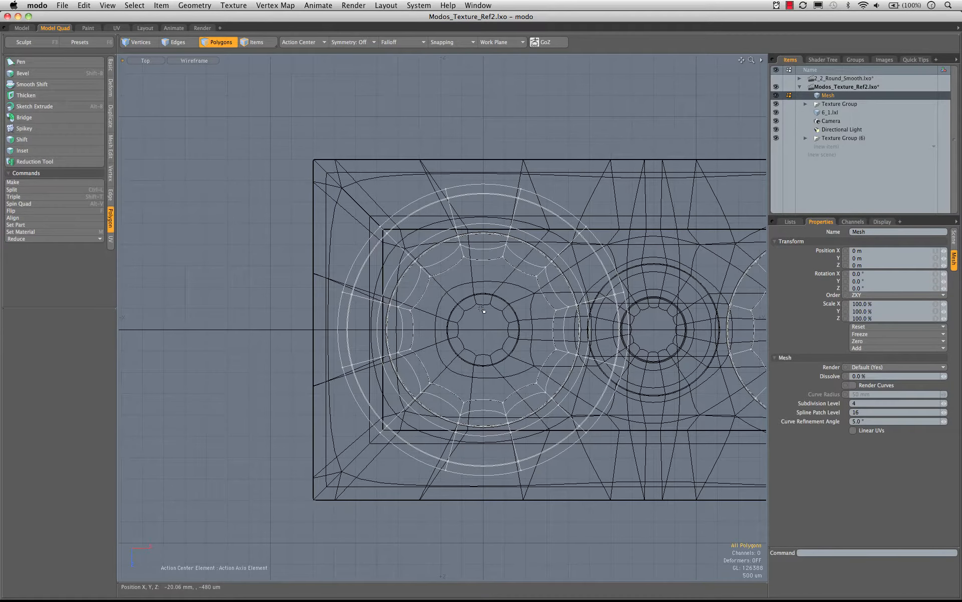
key(1)
key(0)
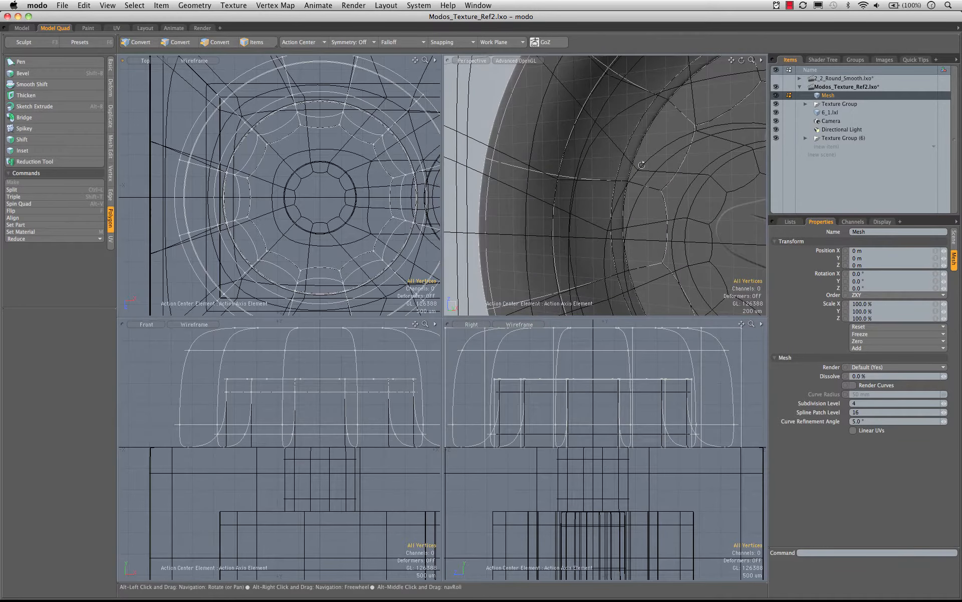
alt+drag(577, 150, 607, 145)
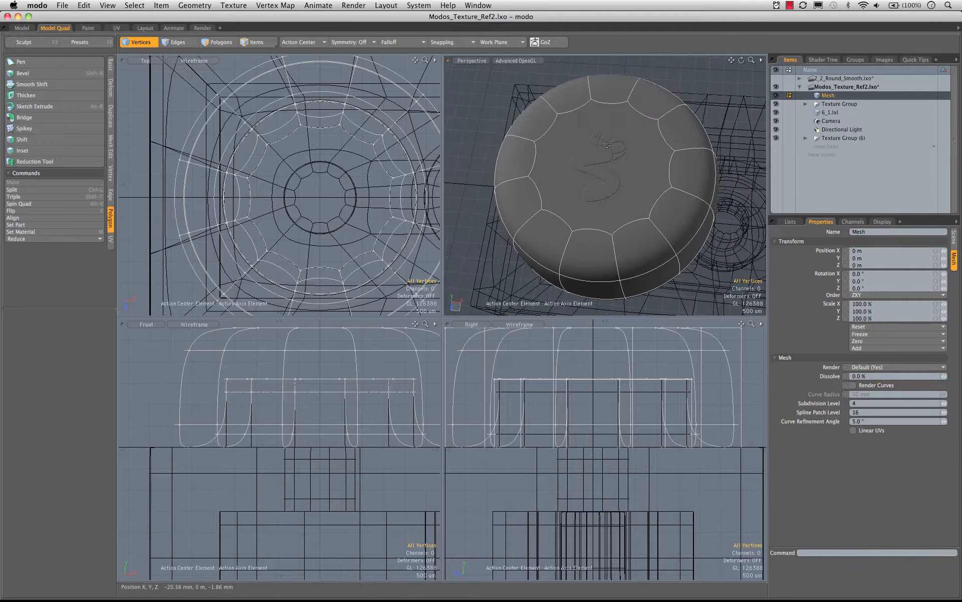
- Loop-slice the ring of polygons around the stud's upper rim in Symmetry mode with a count of 2 at 0.5%
key(2)
key(5)
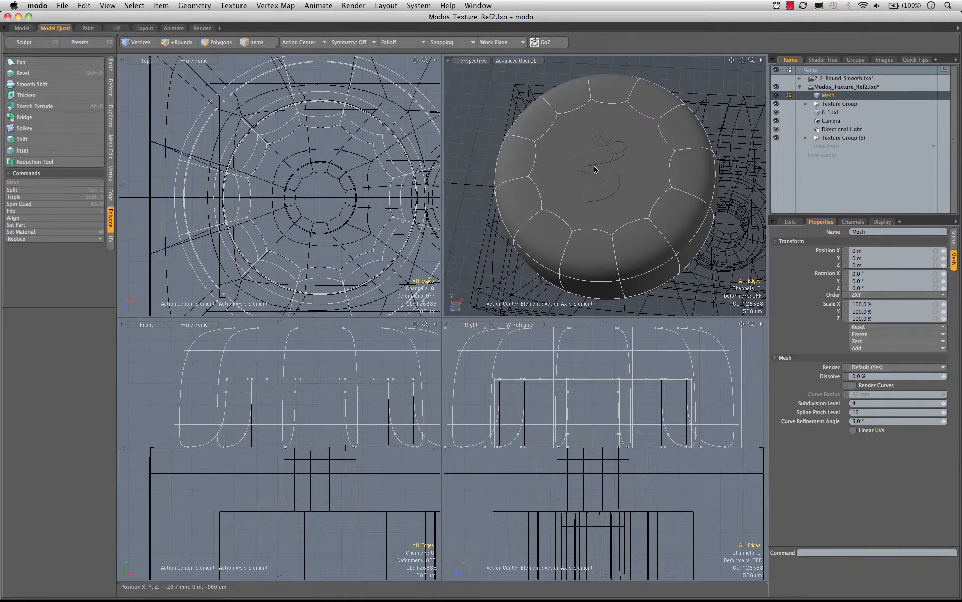
key(2)
mouse_move(596, 171)
alt+mouse_down()
mouse_move(621, 230)
mouse_move(667, 185)
mouse_move(608, 166)
mouse_move(602, 142)
mouse_move(560, 199)
mouse_move(573, 209)
alt+mouse_up()
key(3)
click(603, 143)
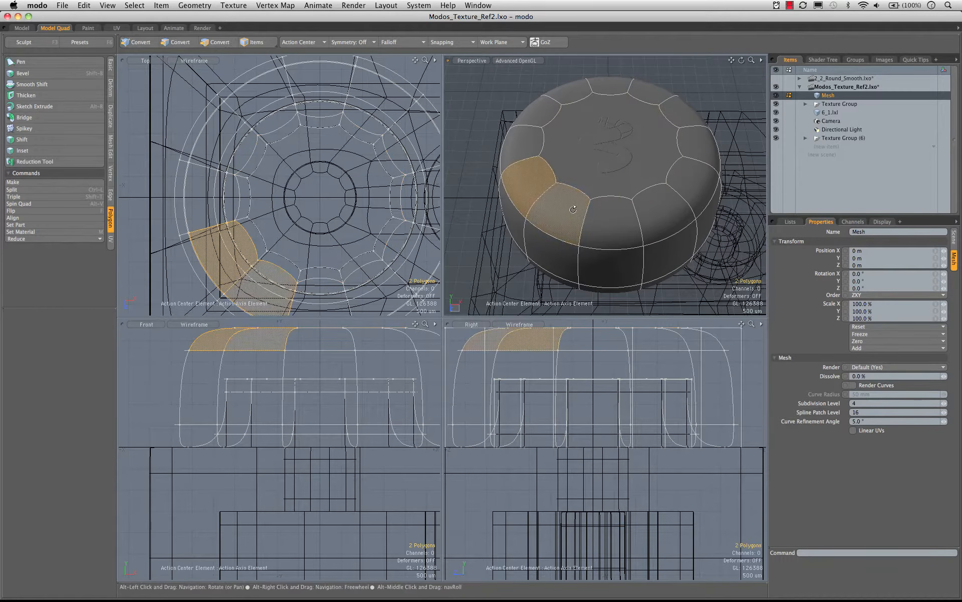
key(alt+c)
click(202, 379)
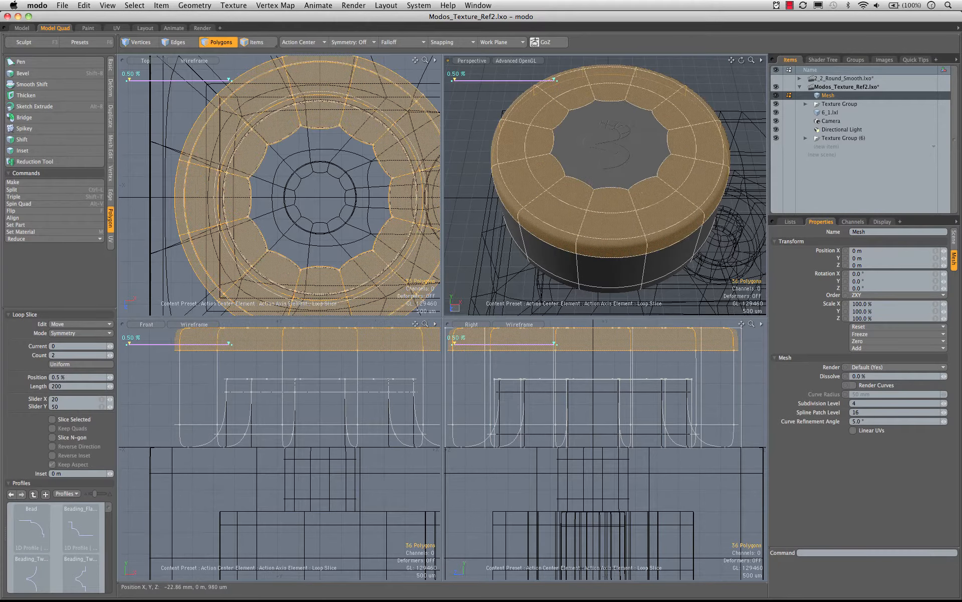
- Bevel the single polygon at the centre of the end stud's top with an inset of 100 um and no shift
alt+drag(690, 188, 608, 148)
key(space)
click(608, 149)
key(shift+b)
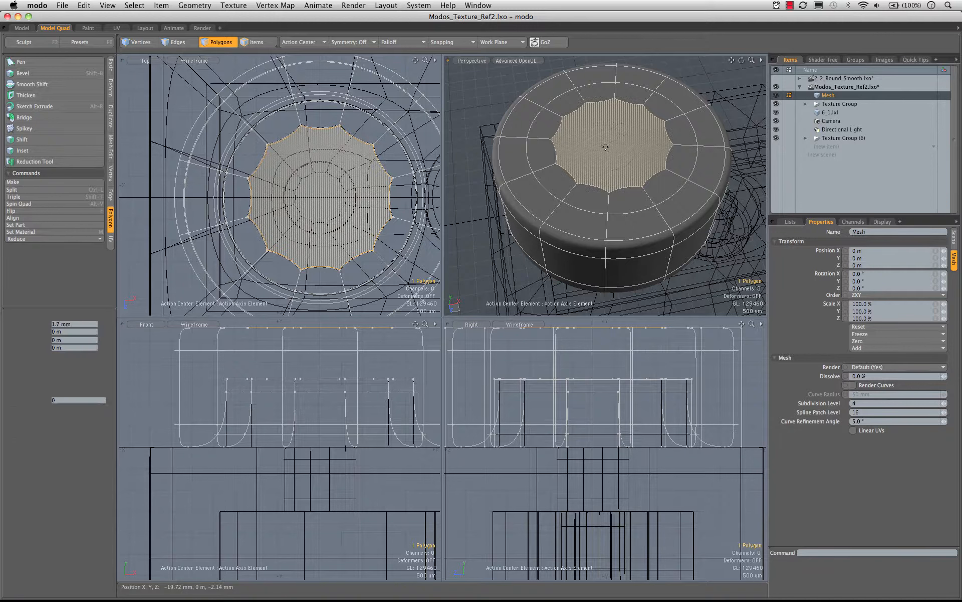
drag(664, 133, 665, 135)
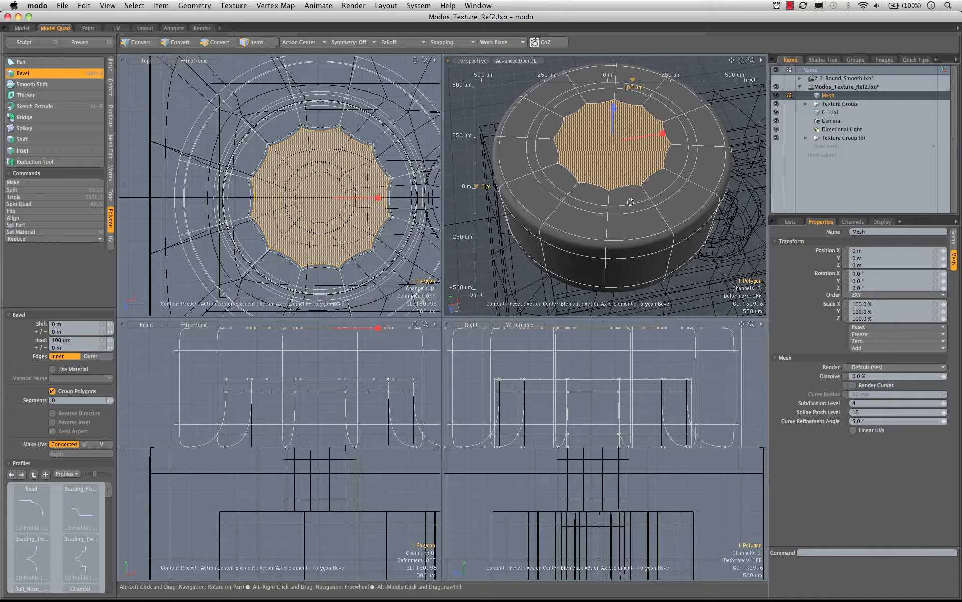
- Loop-slice the stud's outer wall in Symmetry mode with a count of 2 at 2%
alt+drag(620, 210, 584, 131)
key(space)
key(alt+c)
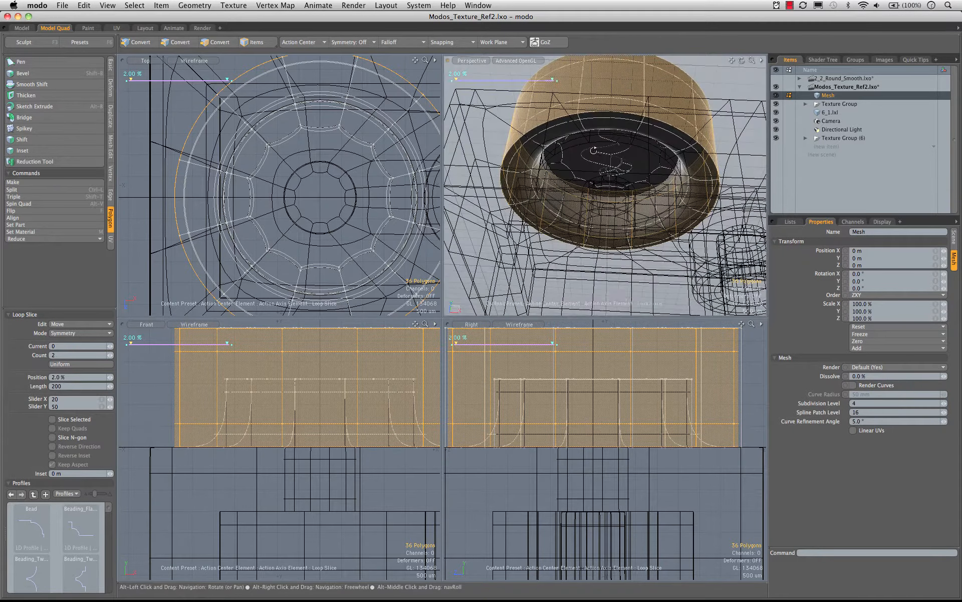
key(space)
- Select two adjacent polygons on the cavity's inner wall and loop-slice that ring with a count of 2 at 1.5%
drag(542, 180, 554, 187)
key(alt)
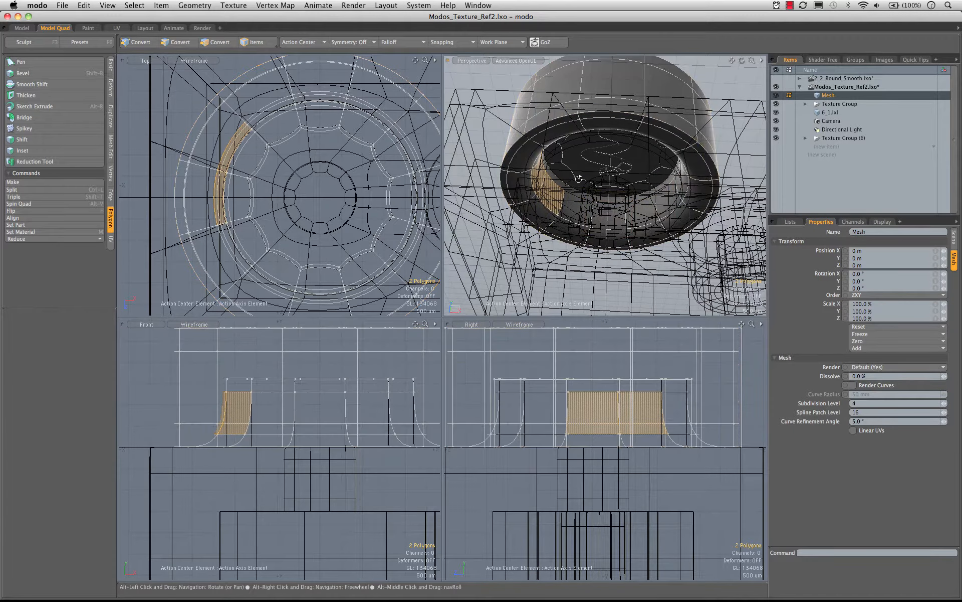
key(super+z)
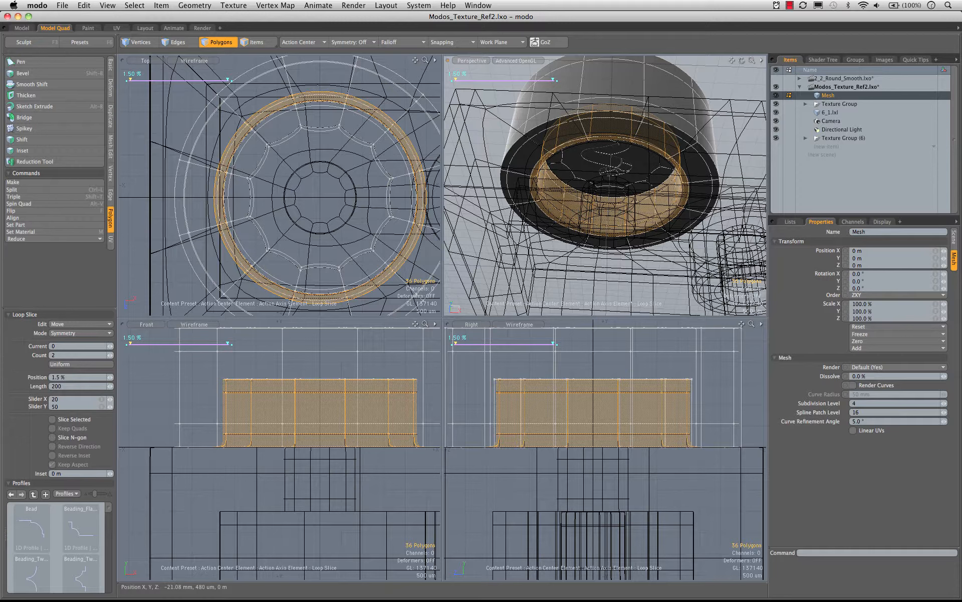
alt+drag(601, 187, 564, 191)
key(space)
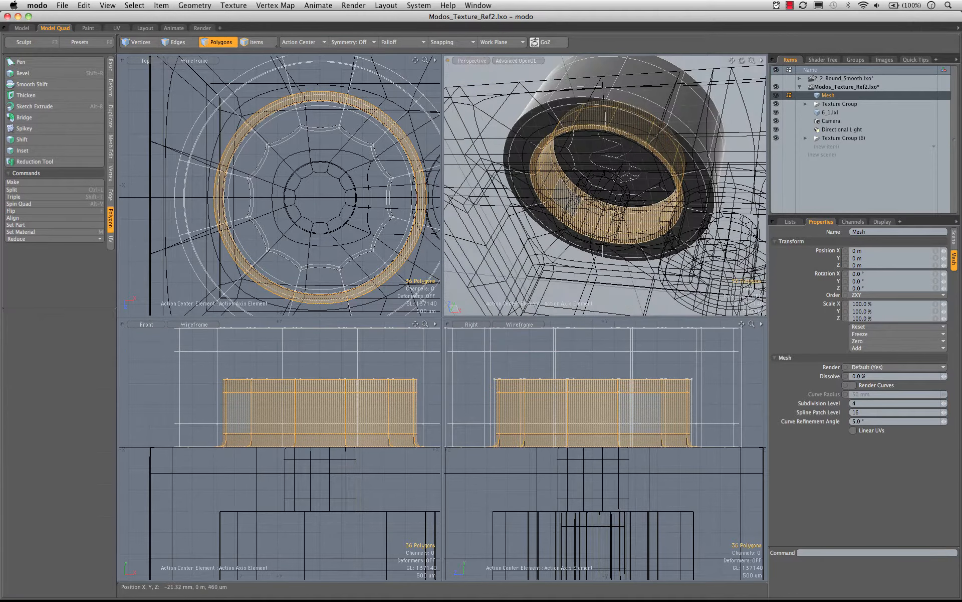
- Remove two edge loops from the stud's underside ring, one beside the cavity opening and one near the outer rim
key(space)
key(super+space)
click(579, 201)
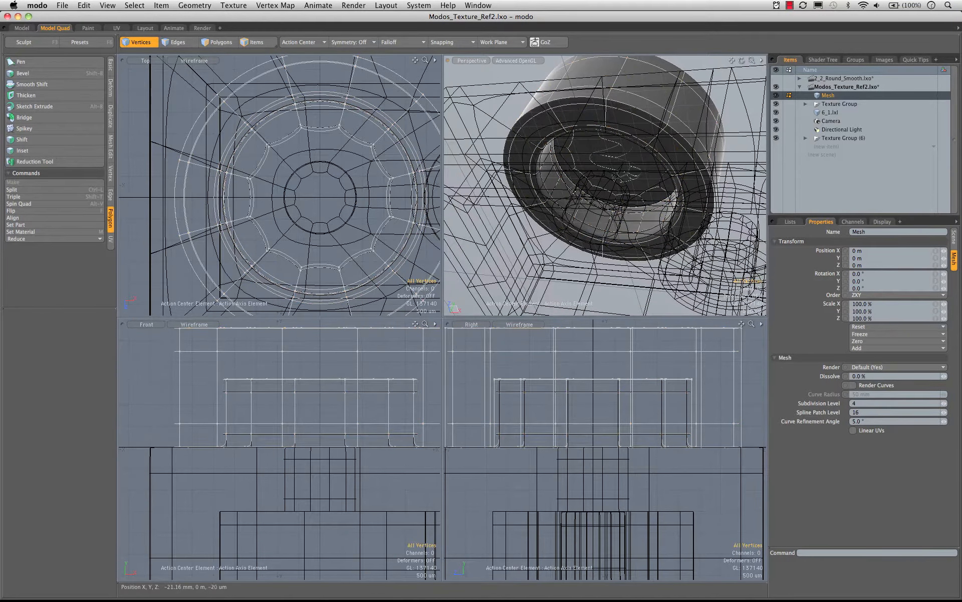
key(2)
double_click(572, 191)
key(BackSpace)
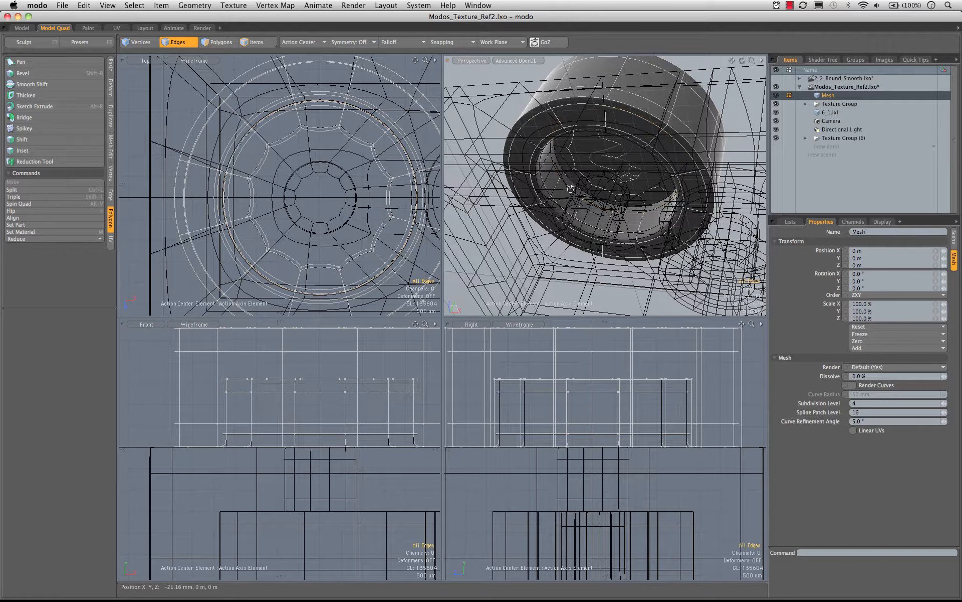
alt+drag(572, 189, 590, 83)
click(590, 82)
double_click(590, 83)
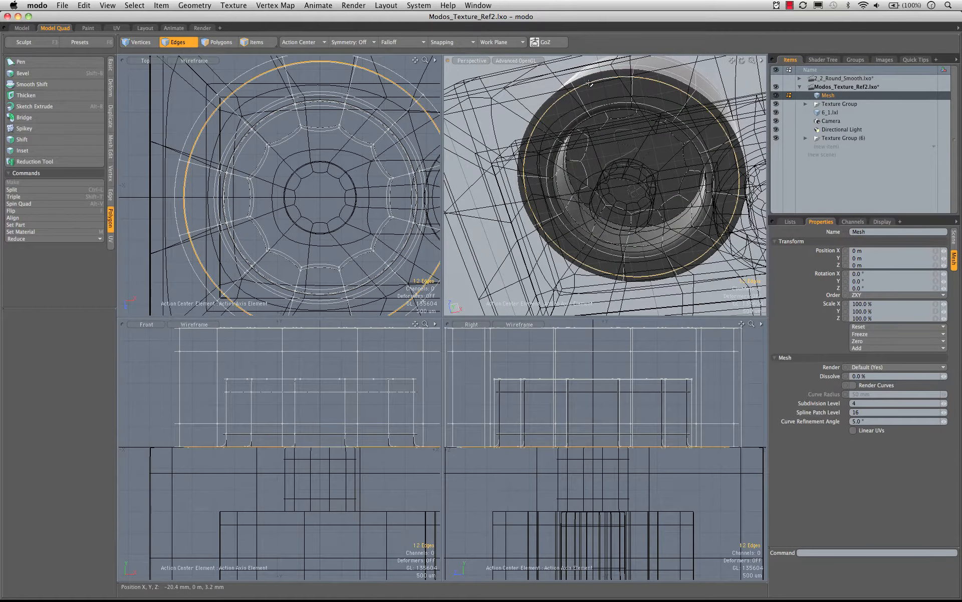
key(BackSpace)
- Select two neighbouring polygons of the underside ring and loop-slice the ring in Symmetry mode with a count of 2 at 0.5%
key(3)
drag(600, 96, 563, 102)
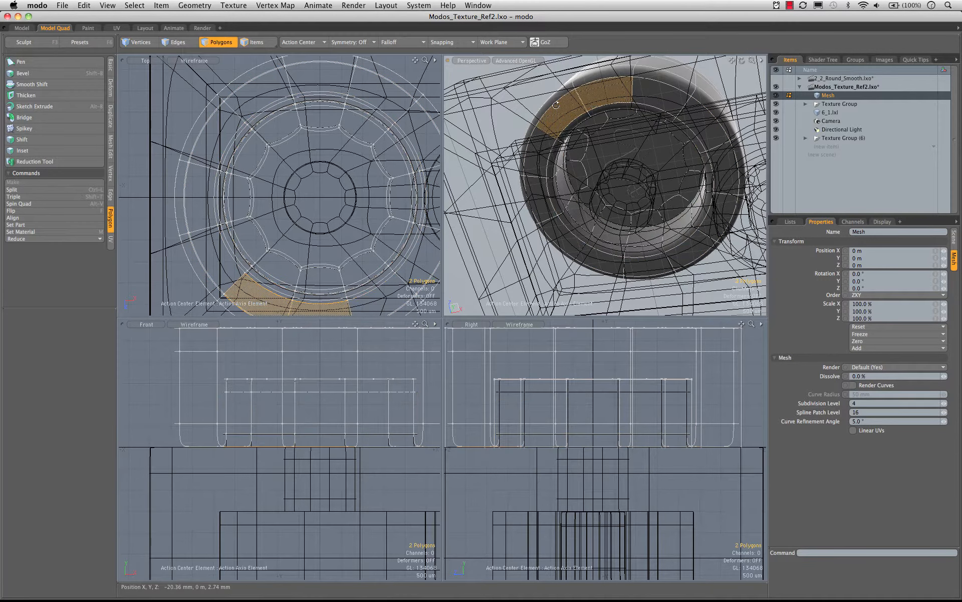
key(alt+c)
click(562, 102)
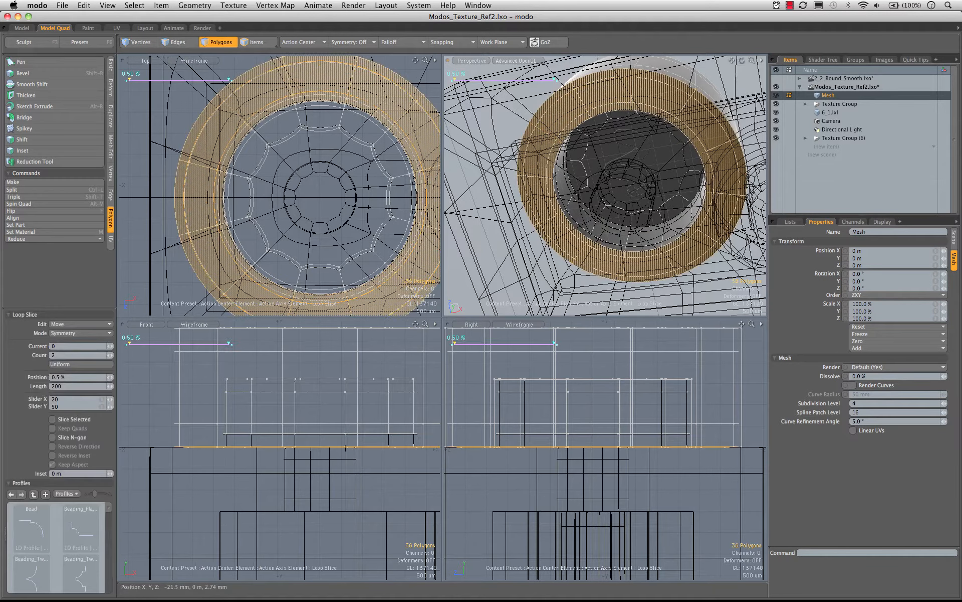
drag(455, 80, 457, 80)
key(q)
click(471, 95)
- Select the cavity's ceiling polygon and grow the selection over the cavity walls down to the opening
alt+drag(501, 106, 596, 199)
click(652, 130)
double_click(596, 198)
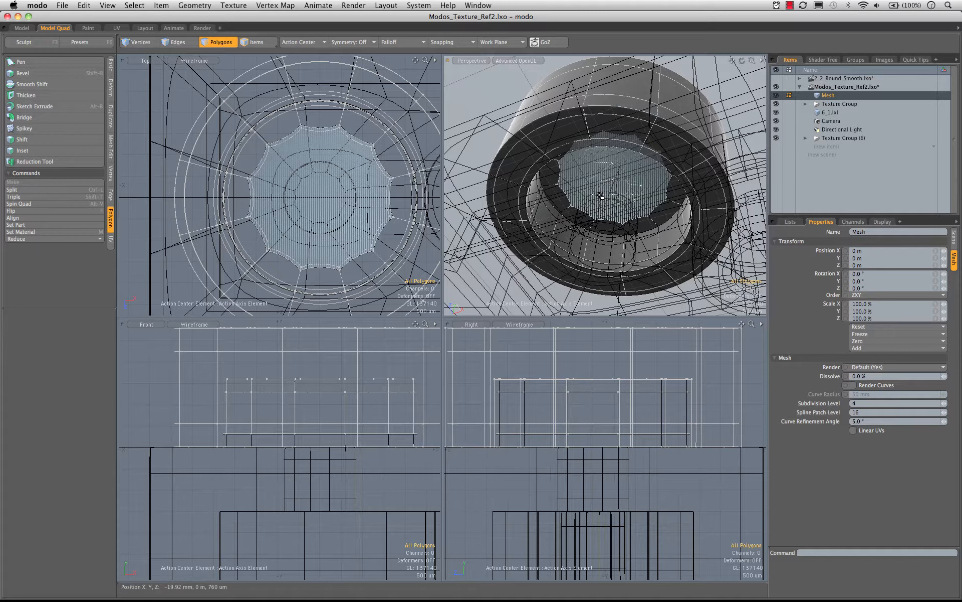
double_click(602, 197)
click(602, 198)
key(shift+Up)
key(shift+Up)
key(shift+Up)
key(shift+Up)
key(shift+Up)
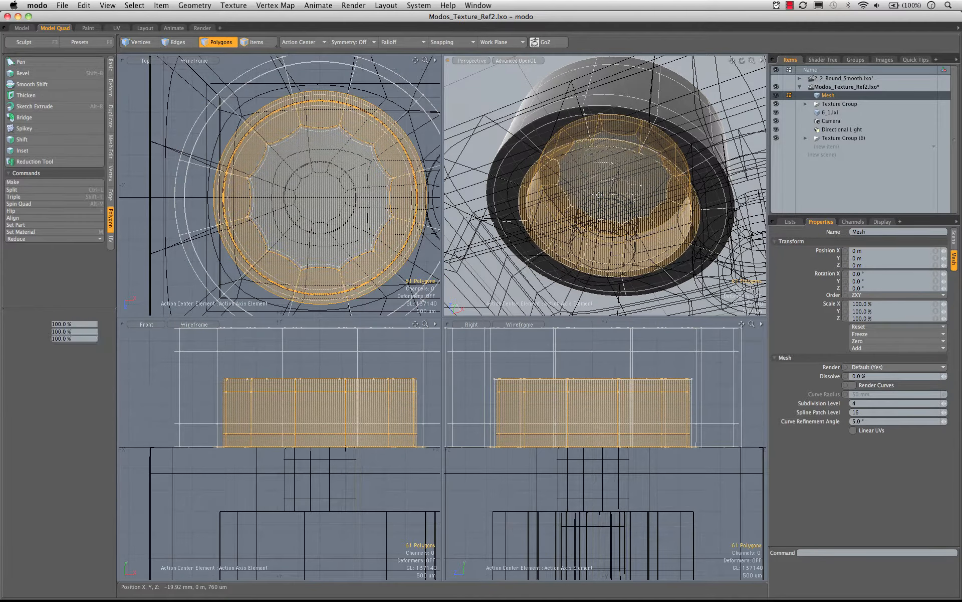
- Set the action center to Automatic, scale the selected cavity polygons very slightly, and clear the selection
key(r)
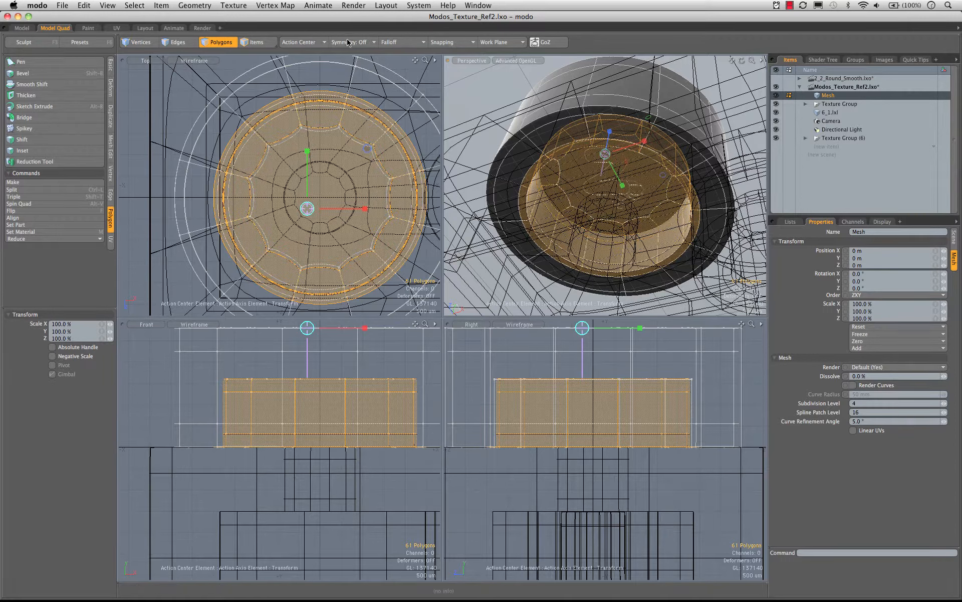
click(307, 43)
click(302, 52)
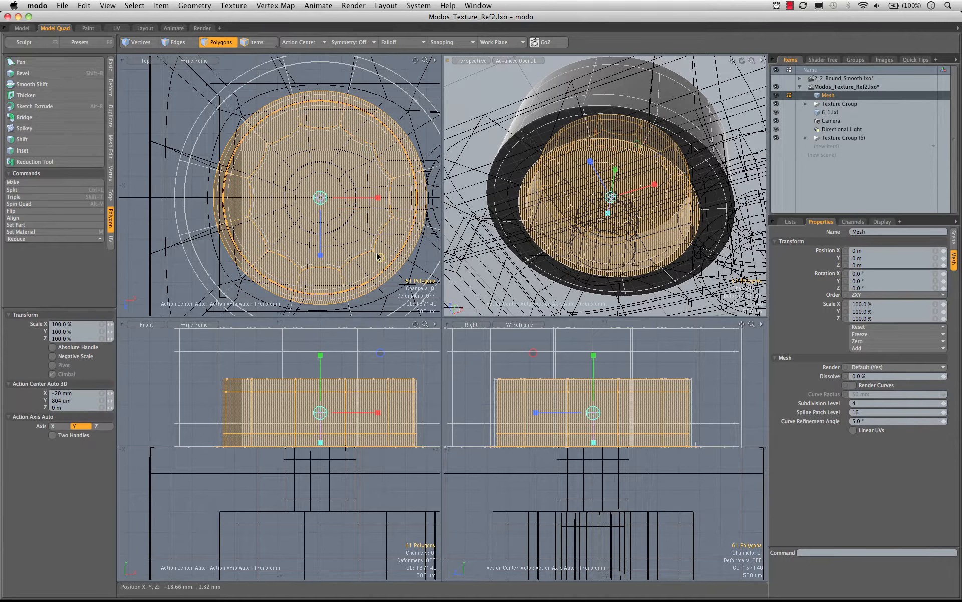
drag(380, 257, 382, 257)
key(q)
key(Escape)
alt+drag(601, 101, 539, 168)
click(598, 136)
key(shift+Up)
- Delete the unrefined stud at the opposite end of the brick
alt+shift+drag(712, 168, 590, 168)
alt+shift+drag(755, 168, 697, 167)
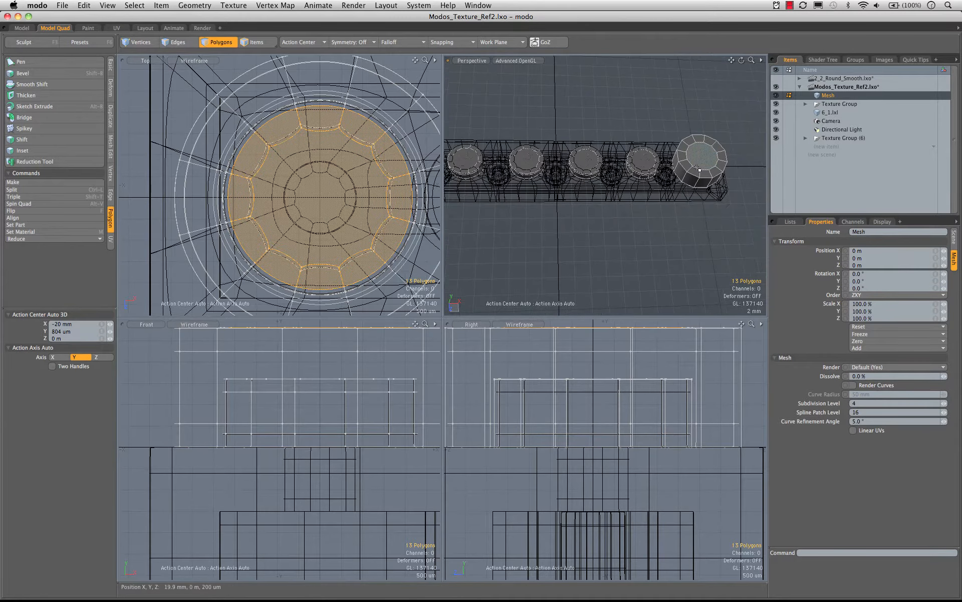
double_click(699, 171)
key(Delete)
- Mirror the refined end stud across the X axis to the opposite end of the brick
alt+shift+drag(627, 176, 732, 171)
double_click(519, 161)
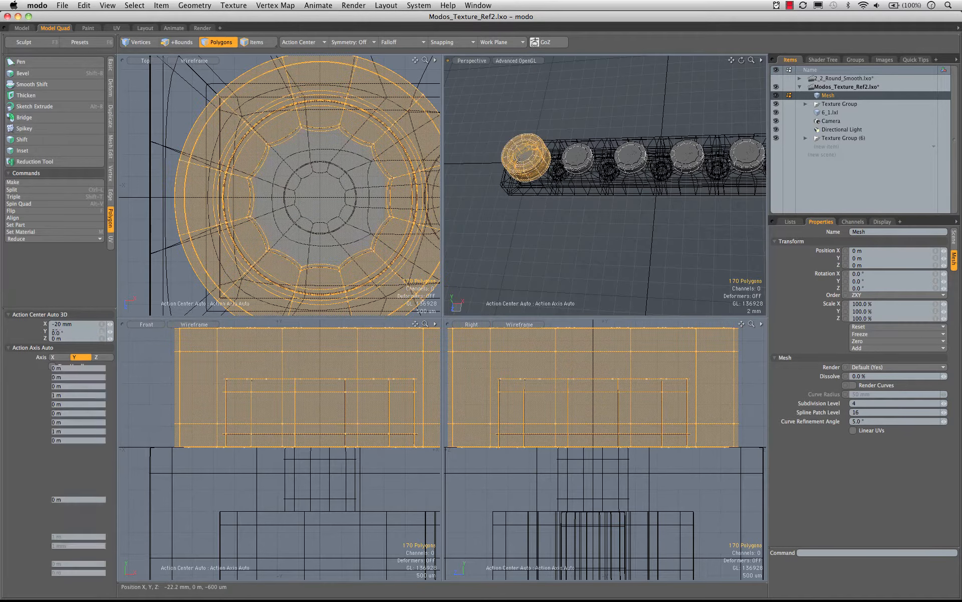
key(shift+v)
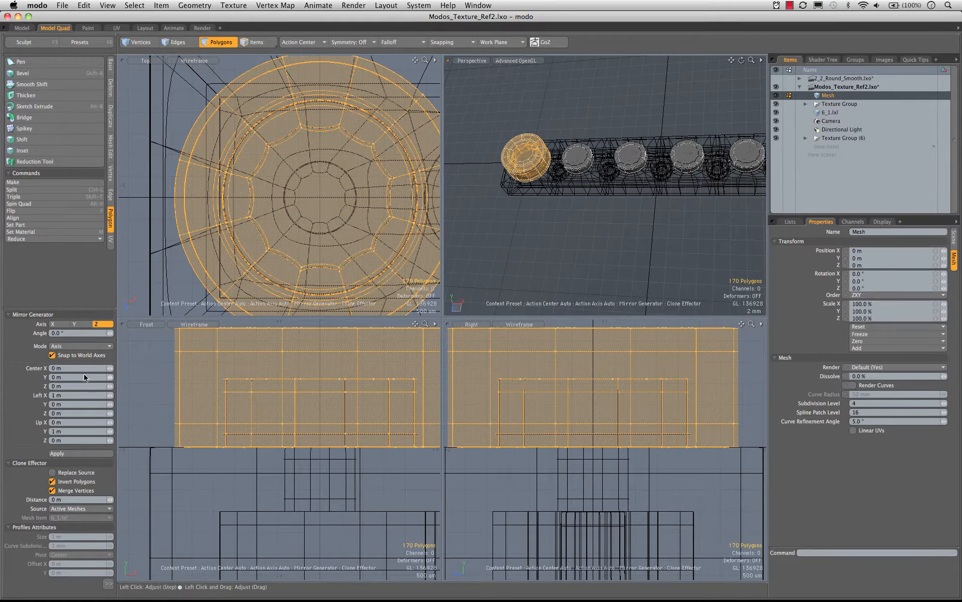
click(59, 324)
click(65, 455)
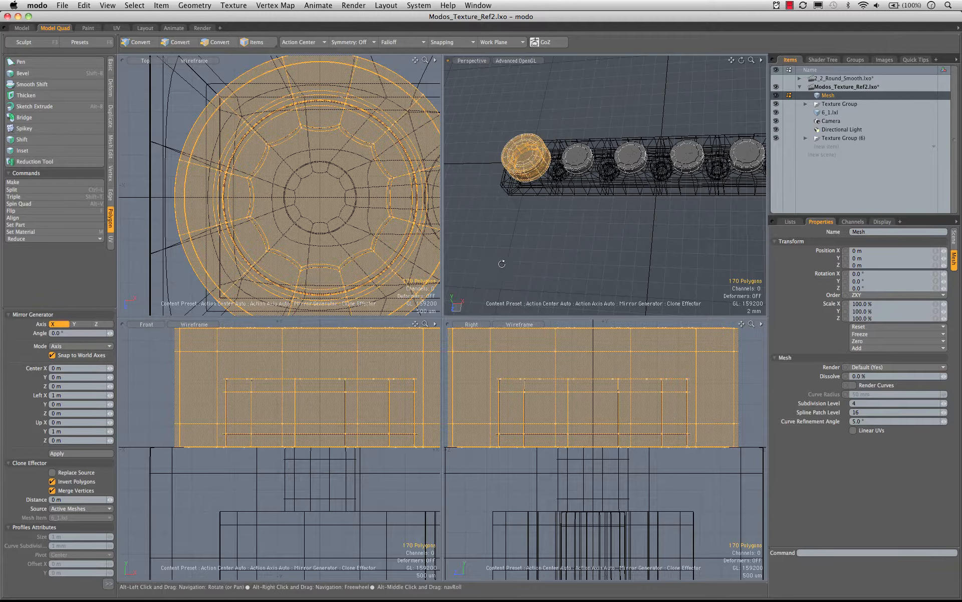
alt+drag(501, 264, 626, 188)
key(0)
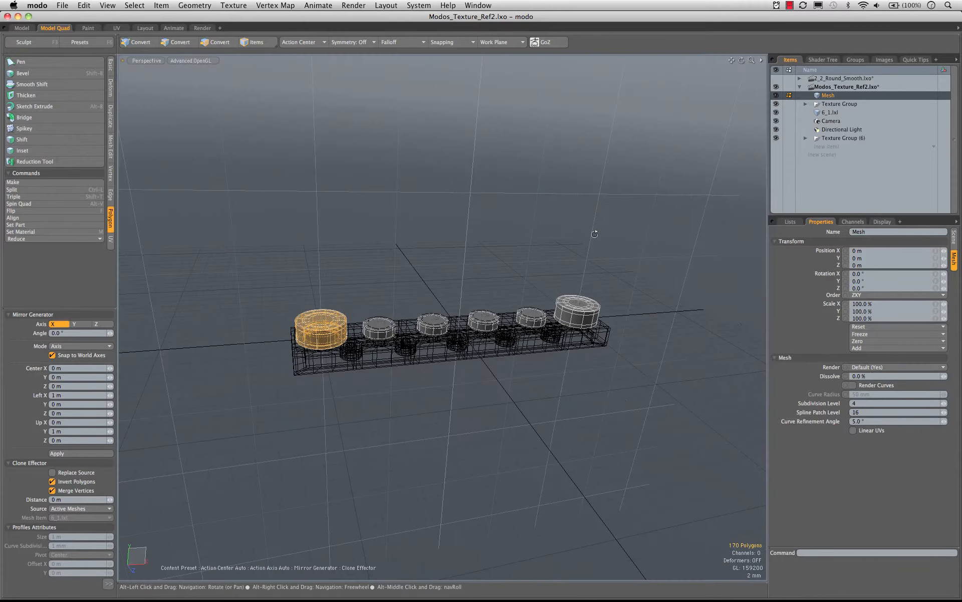
alt+drag(595, 232, 561, 241)
key(space)
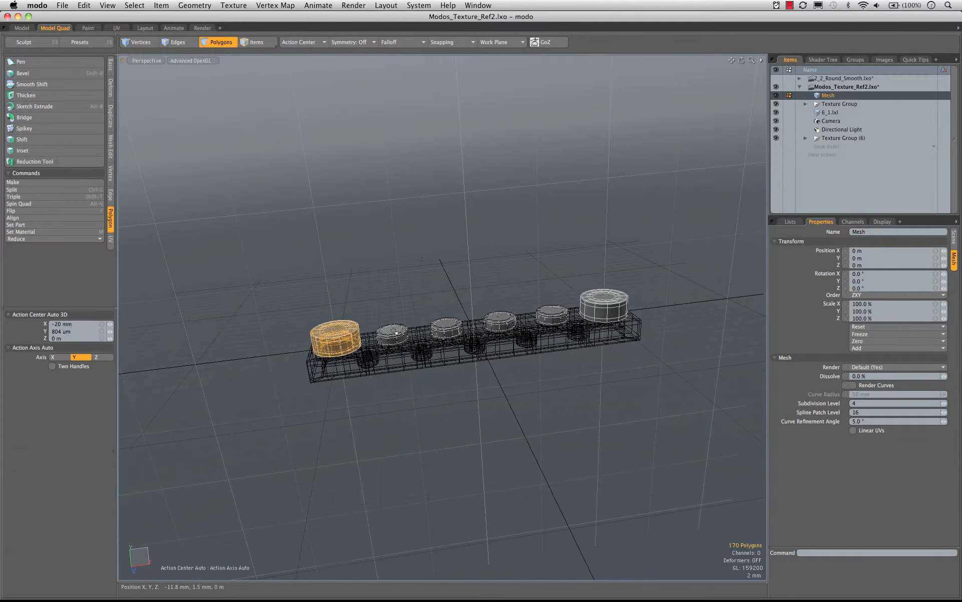
- Select all four middle studs and turn on symmetry across X
double_click(396, 331)
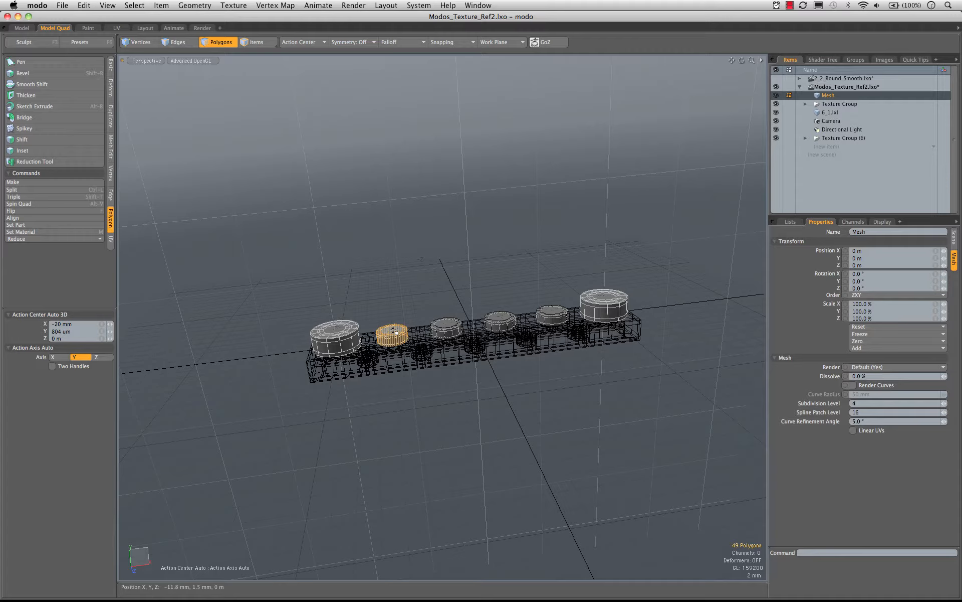
shift+double_click(454, 329)
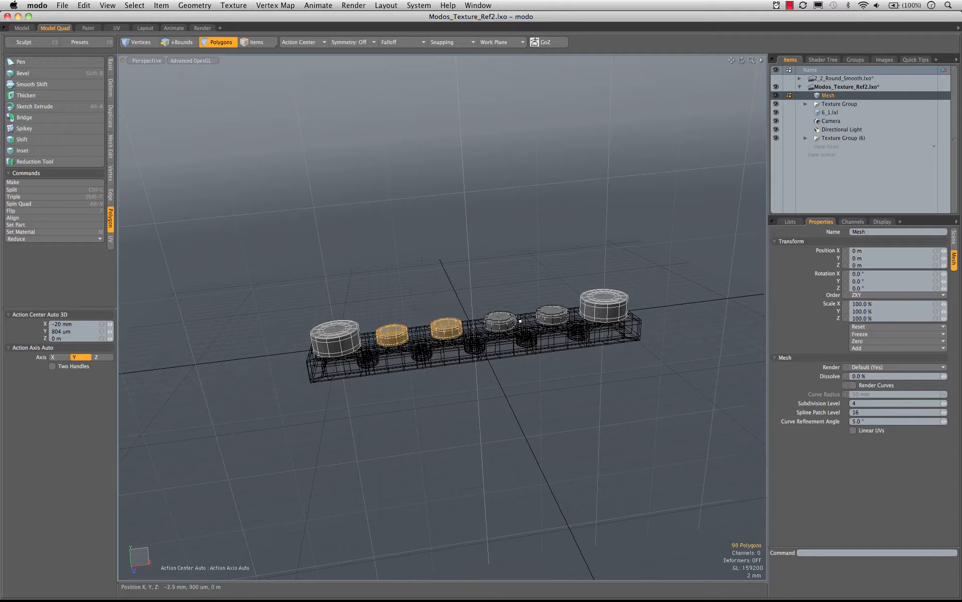
shift+double_click(505, 325)
shift+double_click(552, 315)
click(349, 42)
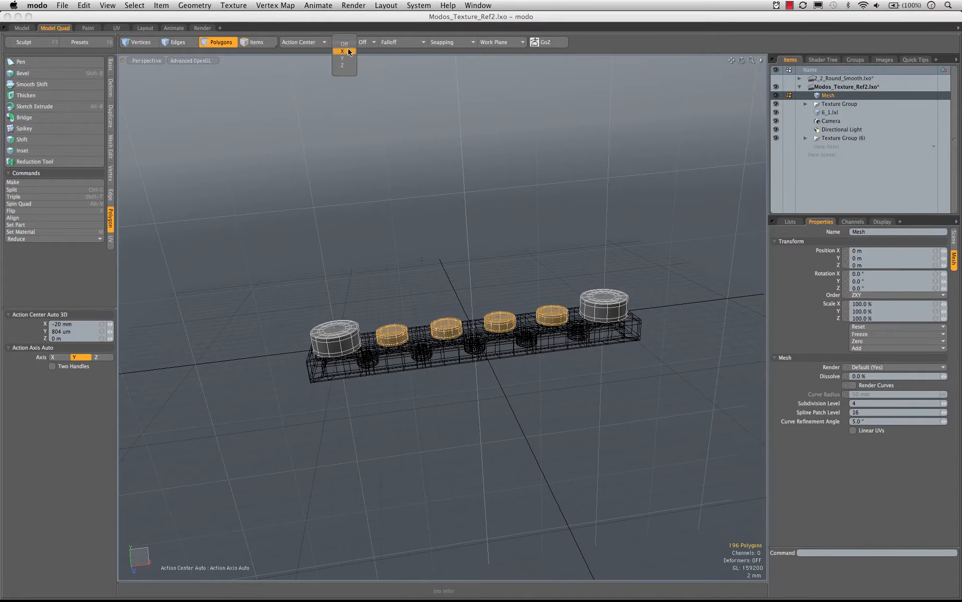
click(349, 52)
- Move the four middle studs straight up so they float well above the brick, and clear the selection
alt+drag(438, 307, 447, 279)
ctrl+alt+drag(377, 321, 419, 316)
alt+drag(418, 316, 492, 292)
key(w)
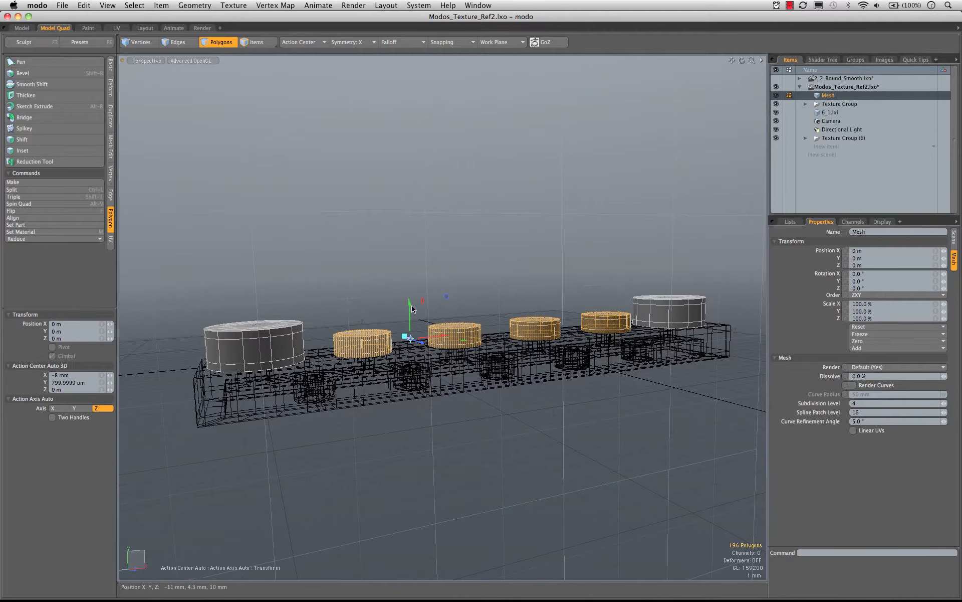
mouse_move(410, 339)
mouse_down()
mouse_move(407, 260)
mouse_move(351, 227)
mouse_up()
key(q)
click(303, 228)
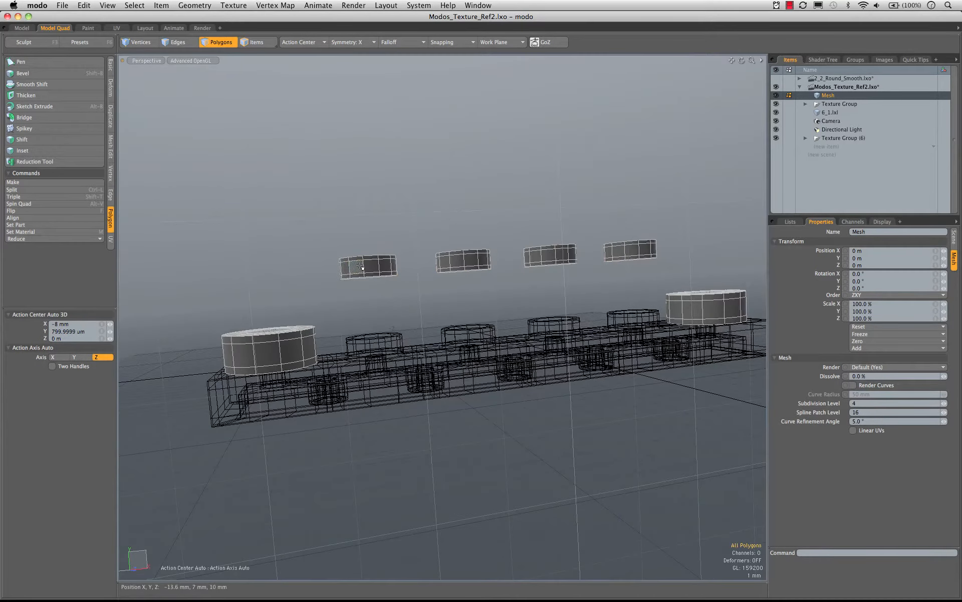
drag(352, 267, 396, 265)
key(shift+Up)
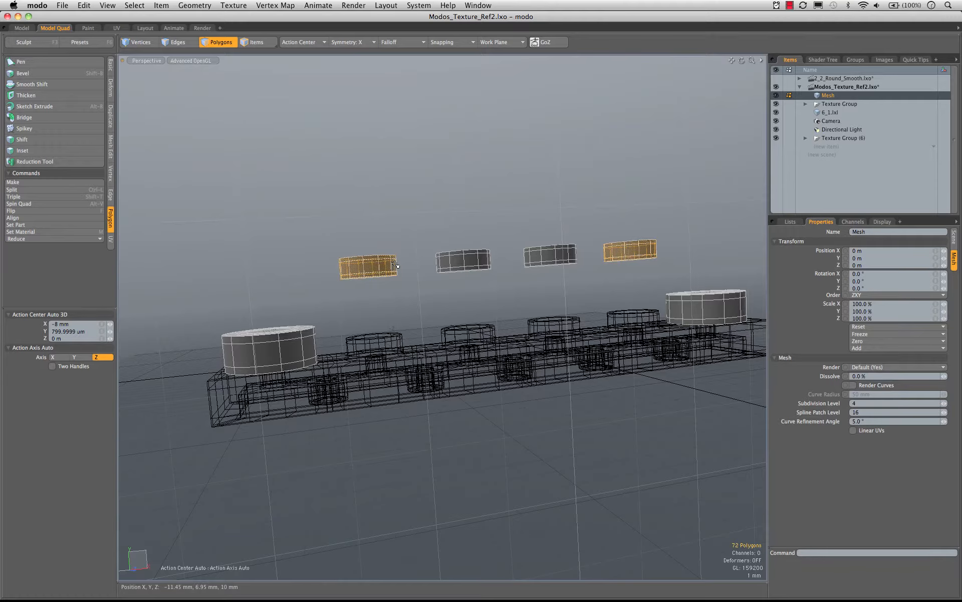
alt+drag(147, 96, 456, 292)
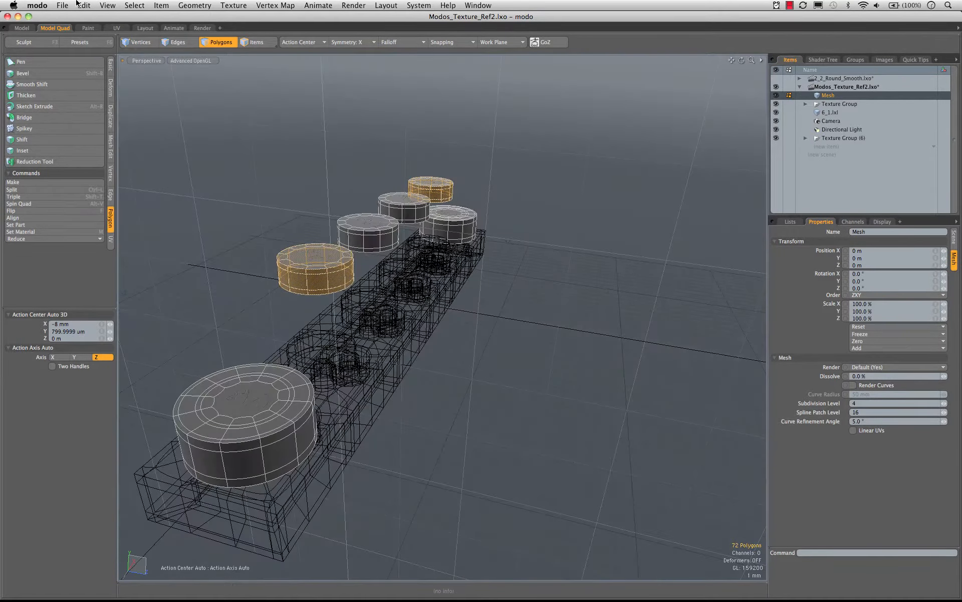
alt+drag(362, 289, 363, 263)
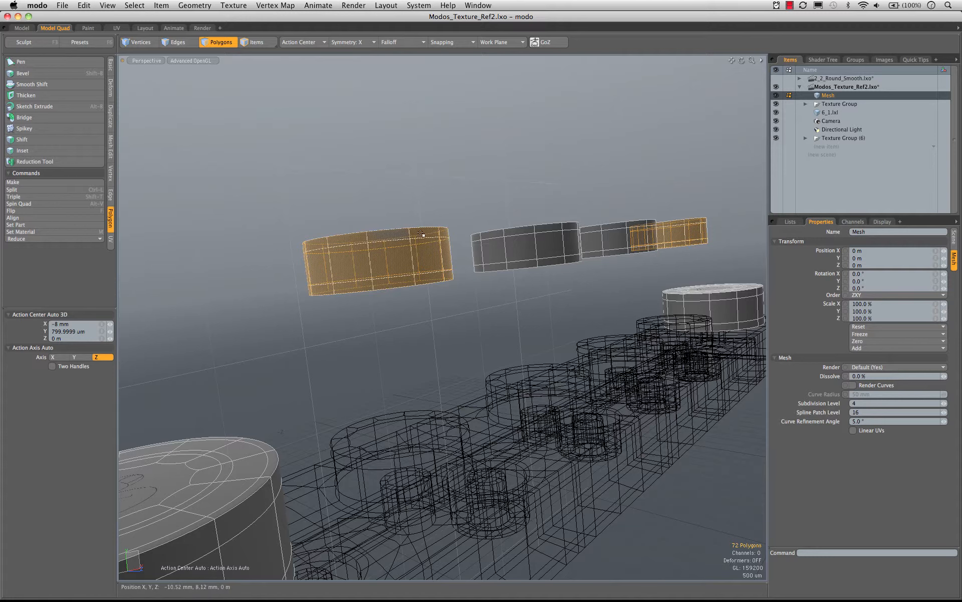
- In the Right view, select the upper vertices of the four raised studs and move them up 3.2 mm
key(ctrl+space)
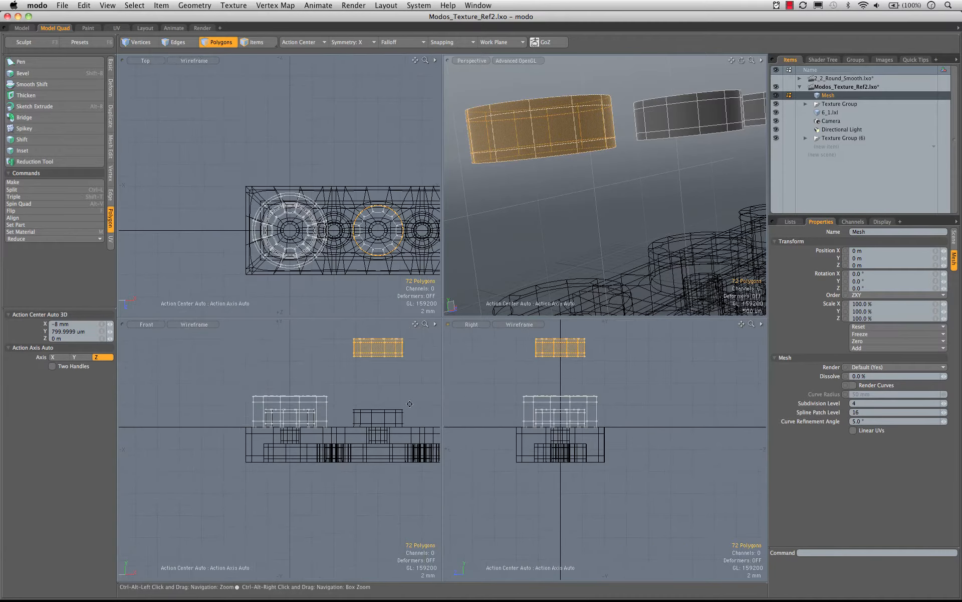
key(ctrl+space)
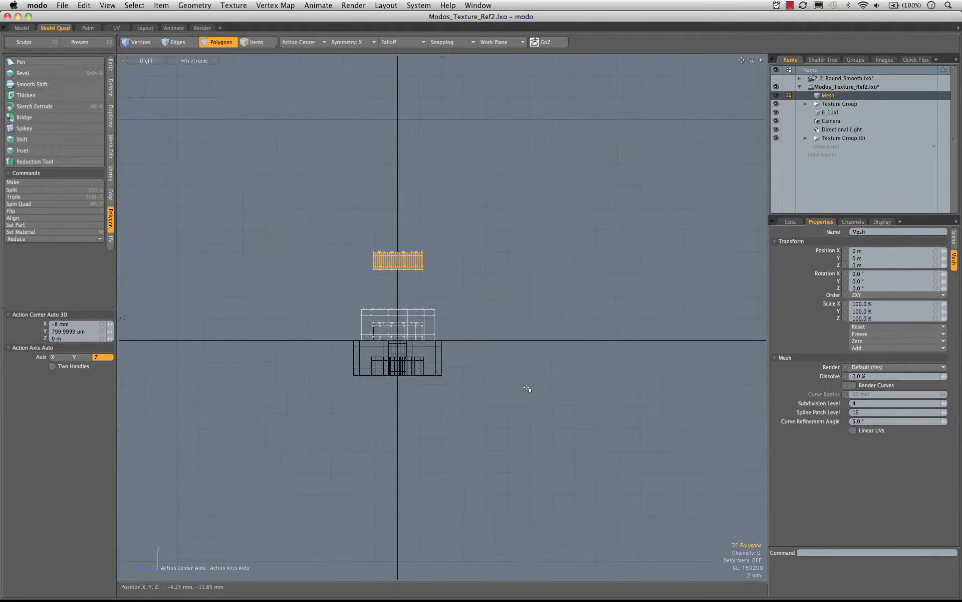
scroll(384, 268, up, 5)
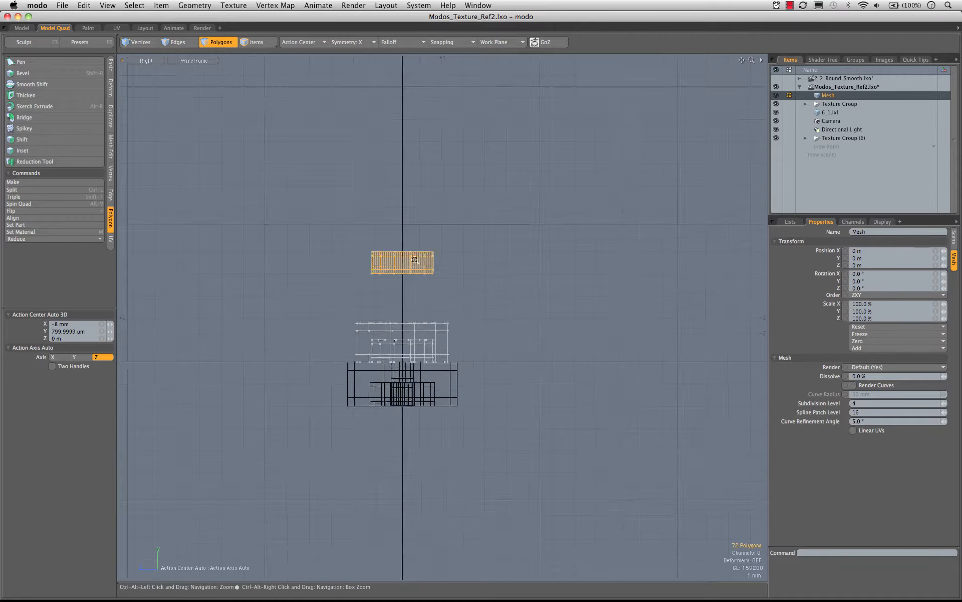
click(343, 263)
key(2)
key(1)
mouse_move(308, 233)
right_down()
mouse_move(607, 279)
mouse_move(580, 282)
right_up()
key(w)
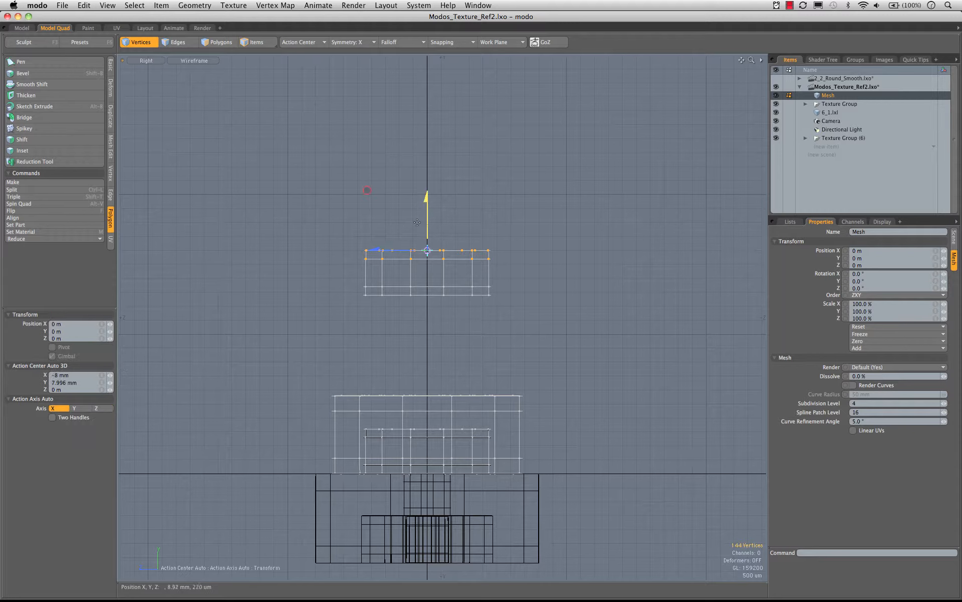
drag(367, 190, 367, 99)
key(ctrl+space)
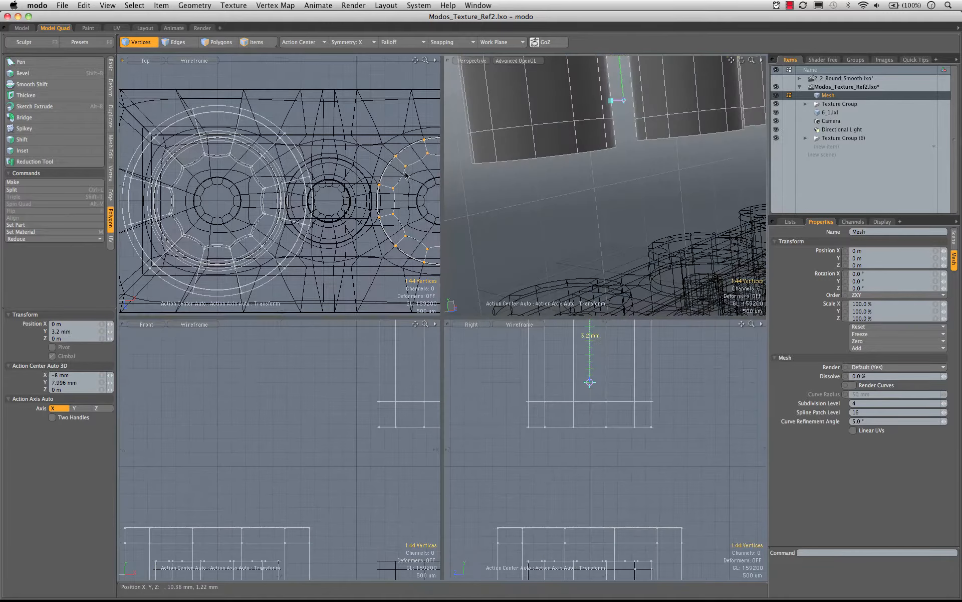
- Select the open bottom edge loop of the outermost raised studs and fill it with a polygon
alt+drag(649, 129, 559, 194)
key(space)
key(2)
double_click(593, 199)
key(b)
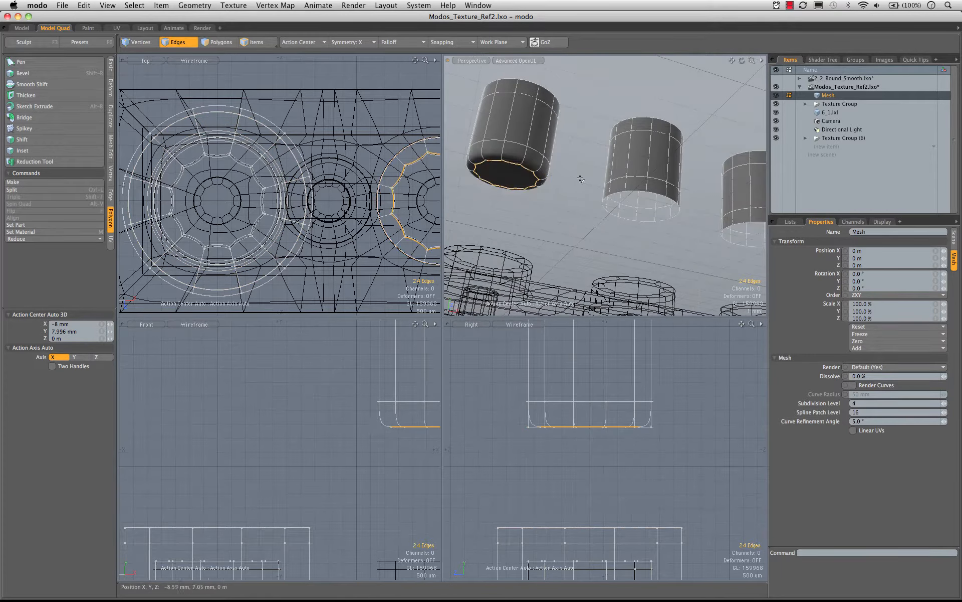
- Fill the open bottoms of the two inner raised studs with polygons, and bevel all four bottom caps with a 100 um inset
double_click(634, 190)
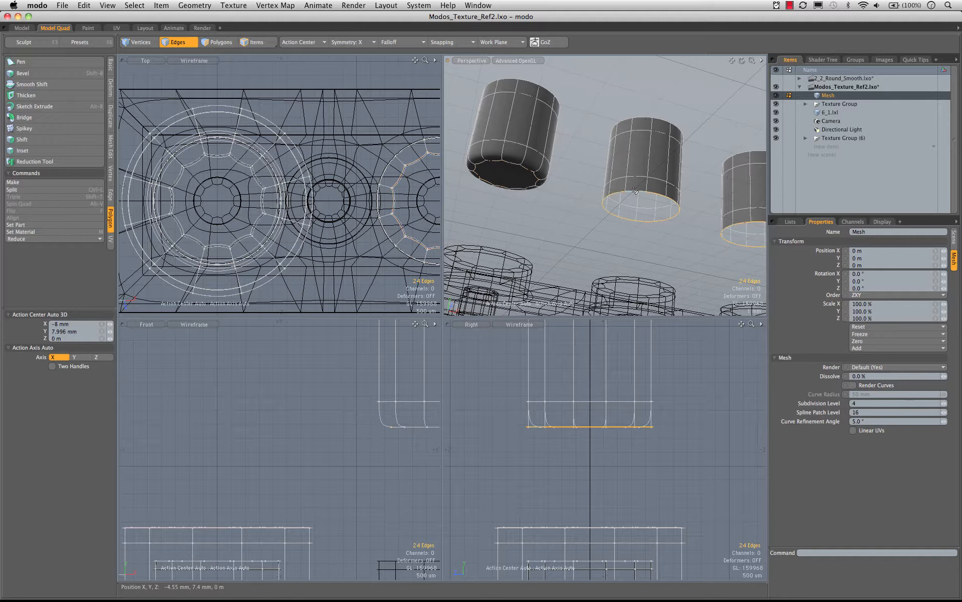
key(b)
key(3)
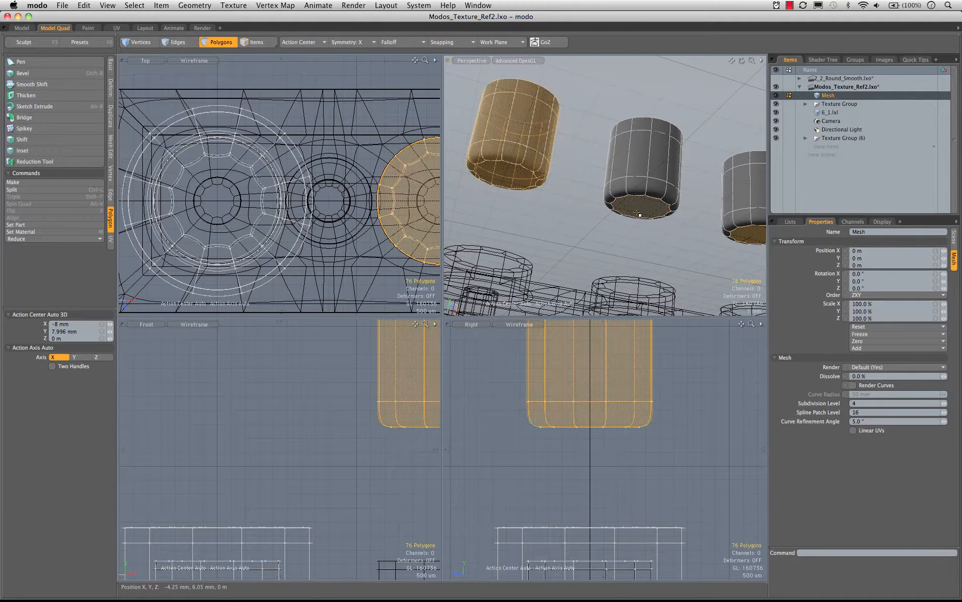
key(shift+b)
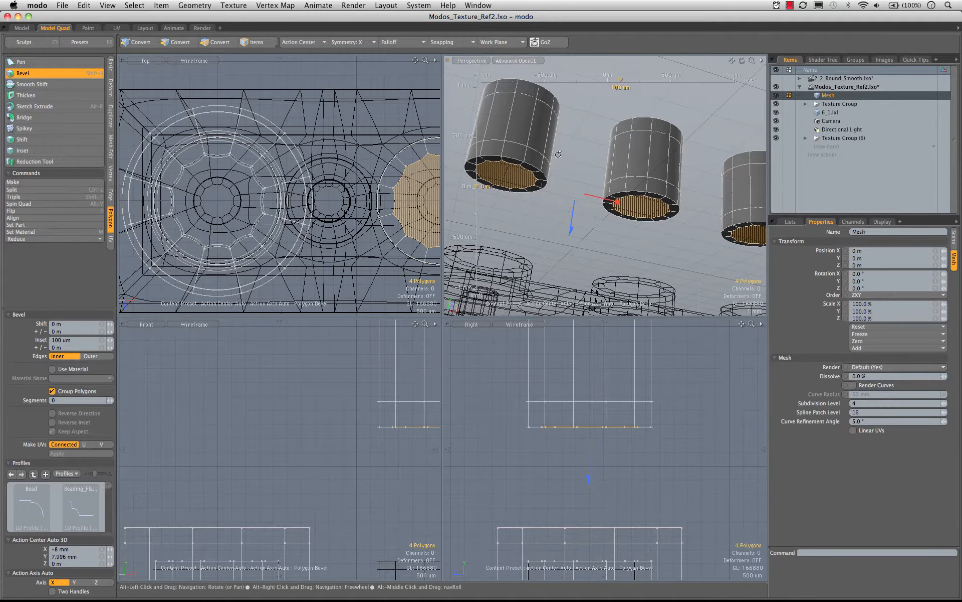
key(q)
- Bevel the top caps of the four raised studs twice, with an inset of 600 um and then 80 um
alt+drag(571, 107, 535, 155)
click(578, 137)
click(627, 185)
shift+click(612, 145)
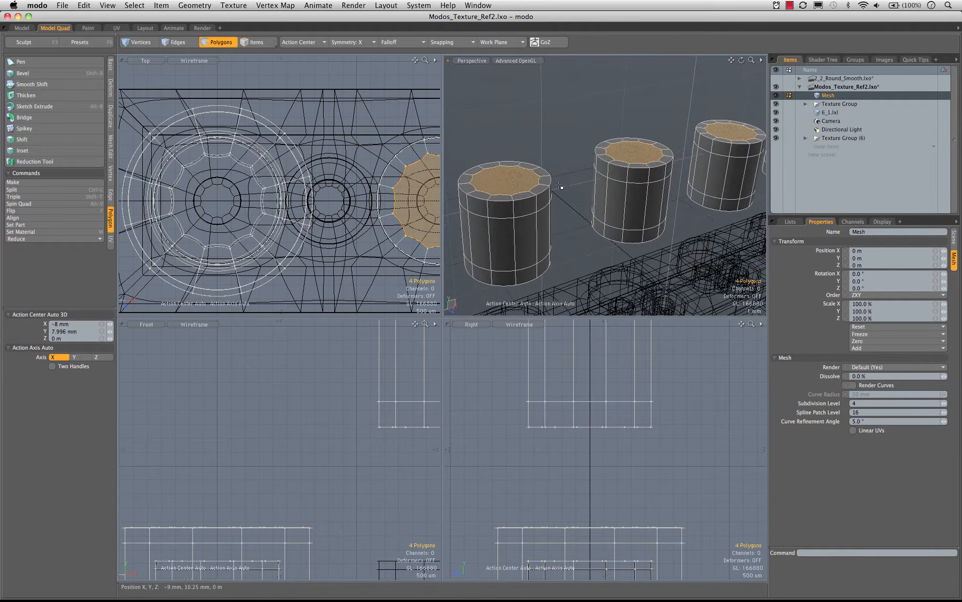
key(shift+b)
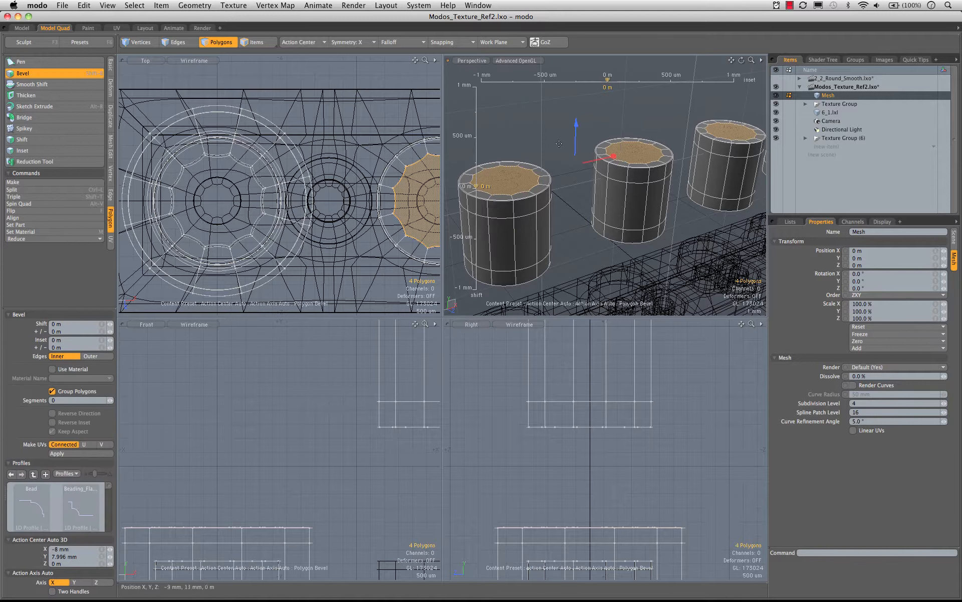
drag(614, 156, 645, 155)
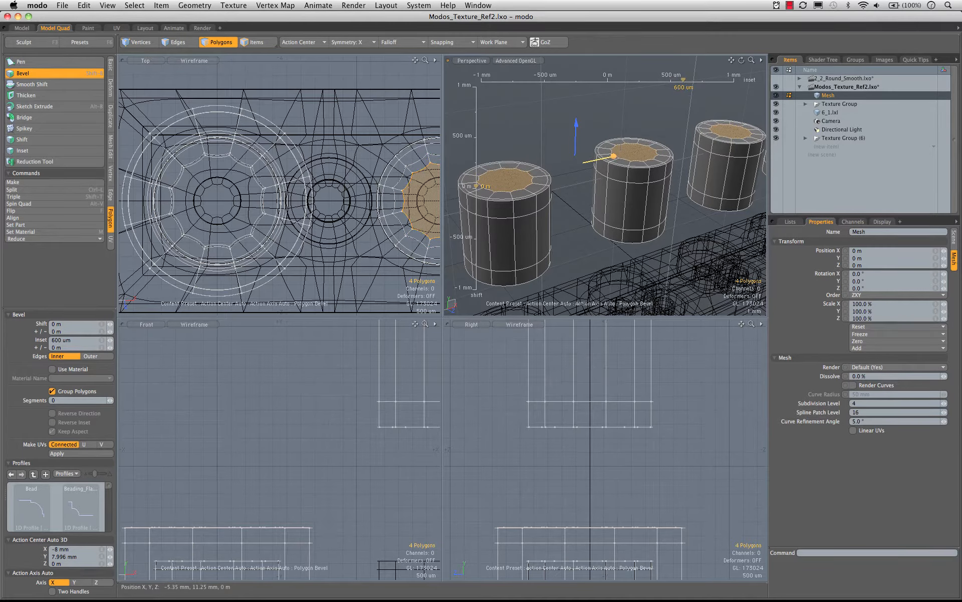
shift+click(575, 111)
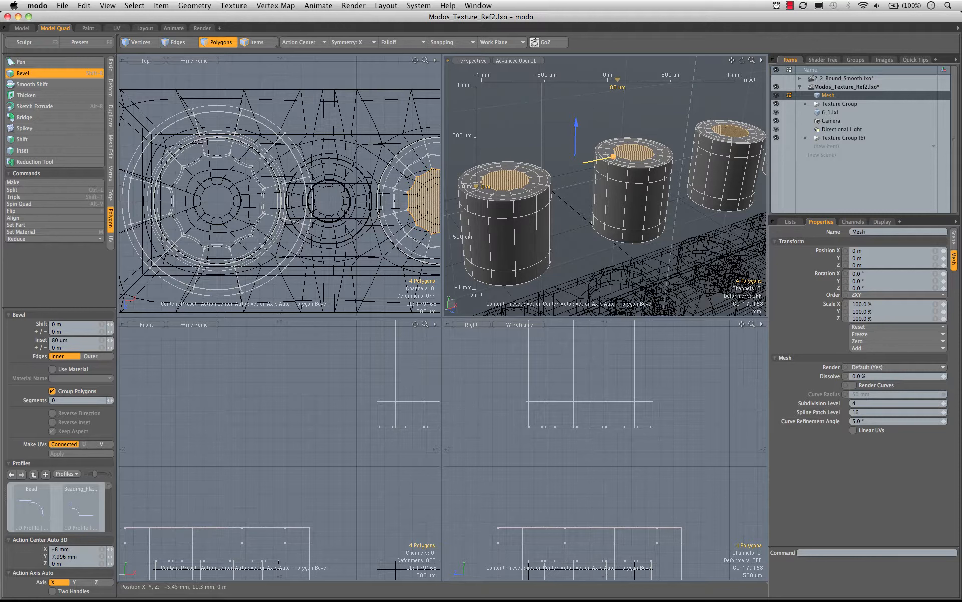
- Bevel the inner top polygons of the four raised studs with a shift of -3.2 mm to form round recesses
shift+click(533, 120)
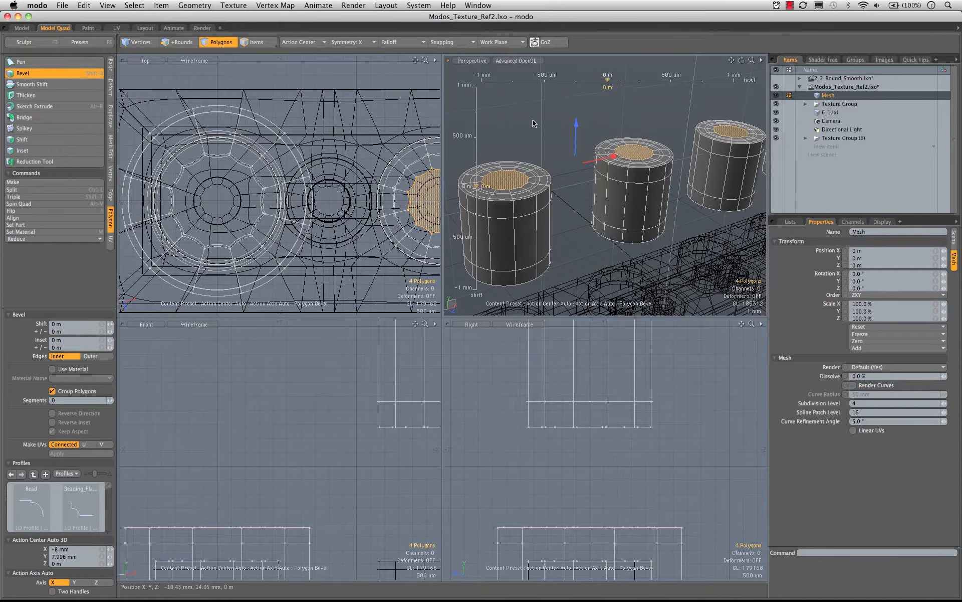
drag(576, 126, 576, 133)
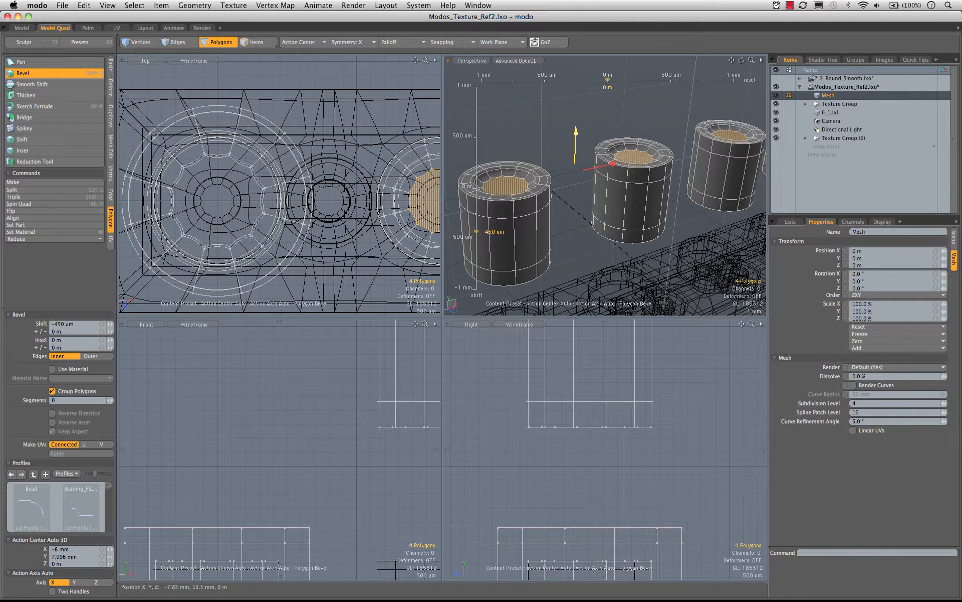
drag(576, 131, 574, 177)
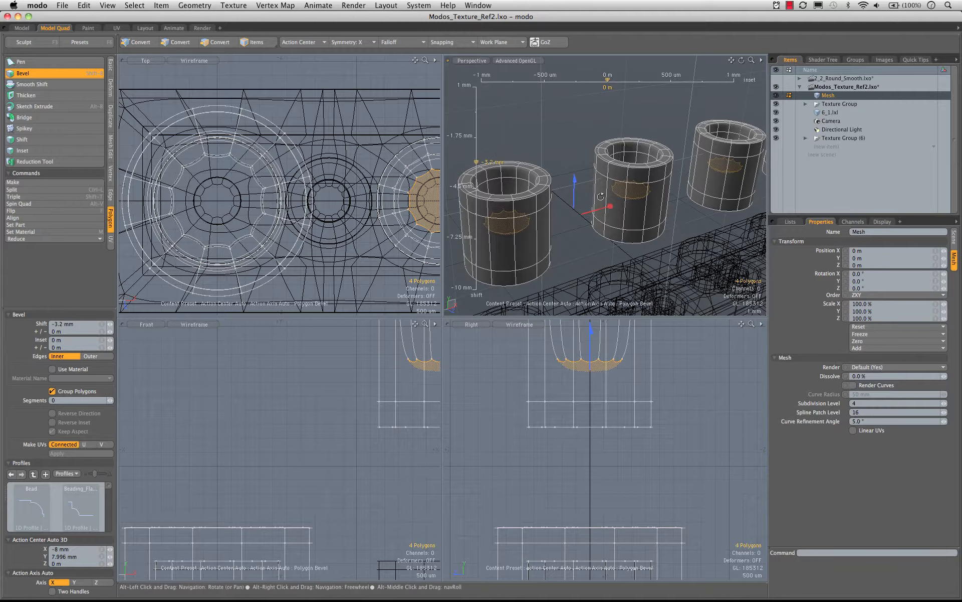
- Loop-slice the recess walls of all four raised studs symmetrically with a count of 2 at 2.0 %, and clear the selection
alt+drag(507, 171, 502, 214)
key(space)
key(alt+c)
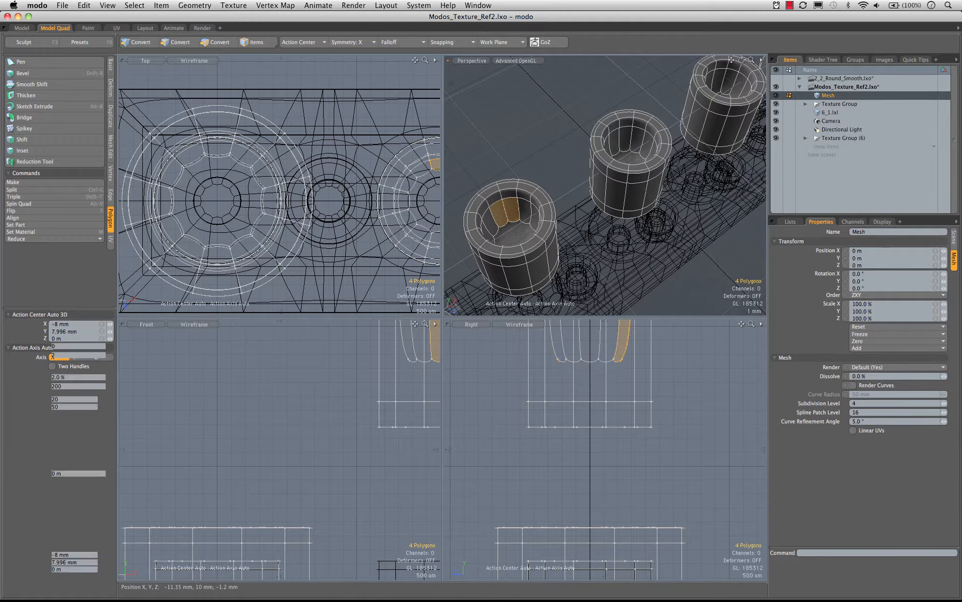
click(502, 214)
key(space)
click(512, 126)
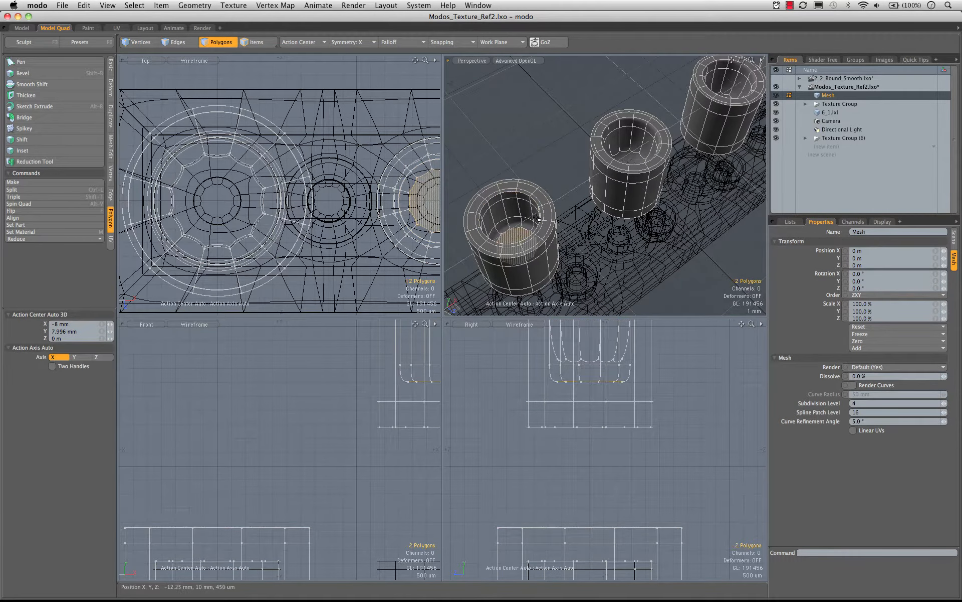
alt+drag(537, 217, 550, 245)
drag(643, 132, 628, 133)
key(alt+c)
click(627, 134)
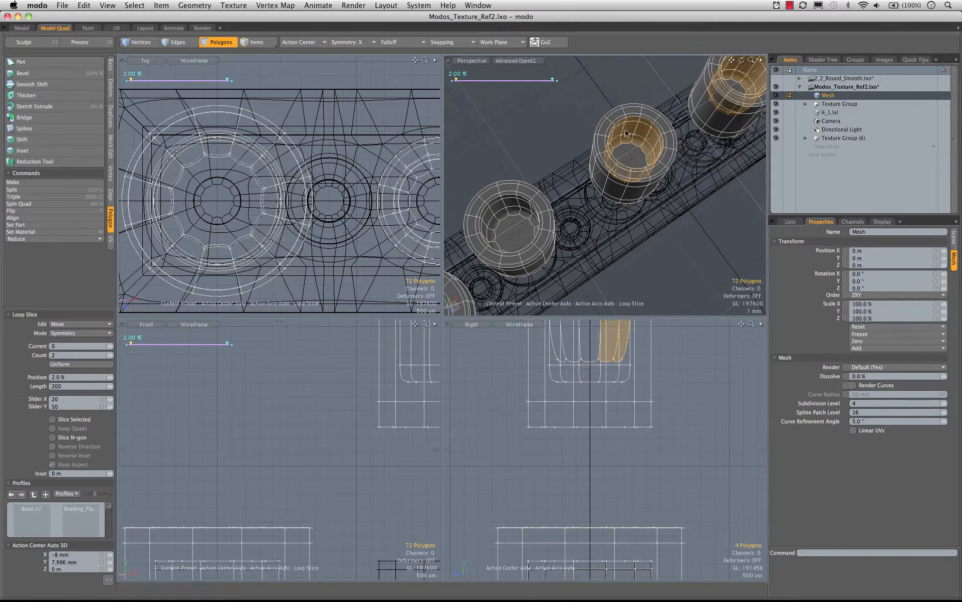
key(space)
click(588, 103)
- Bevel the recess floors of the four raised studs with an 80 um inset and clear the selection
click(636, 156)
shift+click(524, 229)
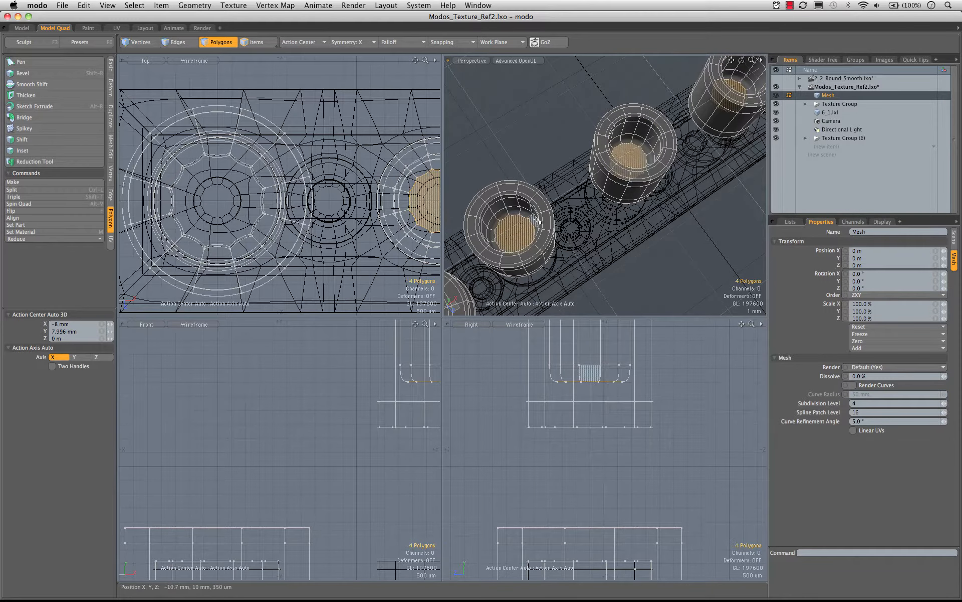
key(shift+b)
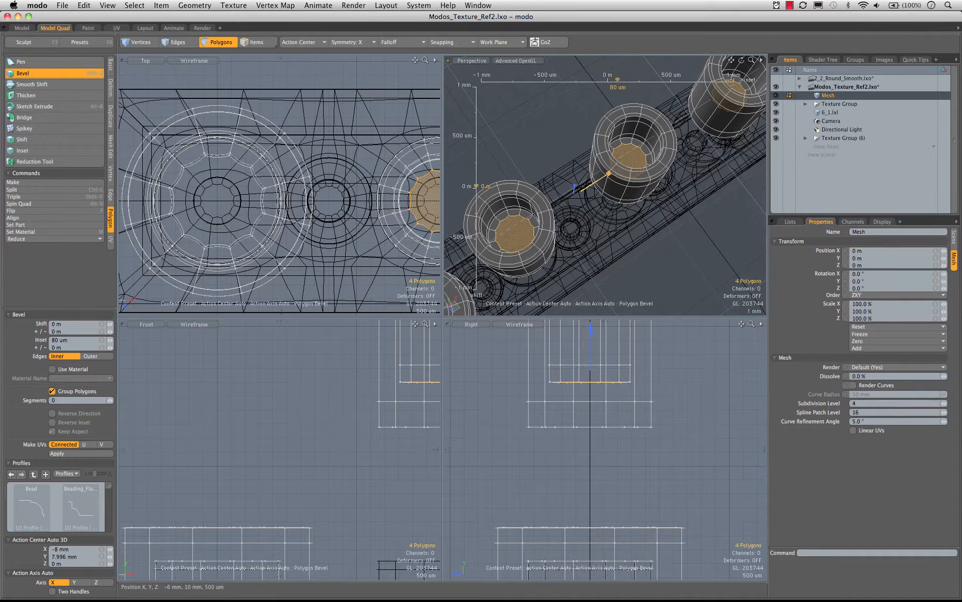
key(super+z)
key(space)
click(548, 159)
- Select the recess floors of the raised studs and expand the selection over the recess walls and top rims
alt+drag(548, 159, 572, 183)
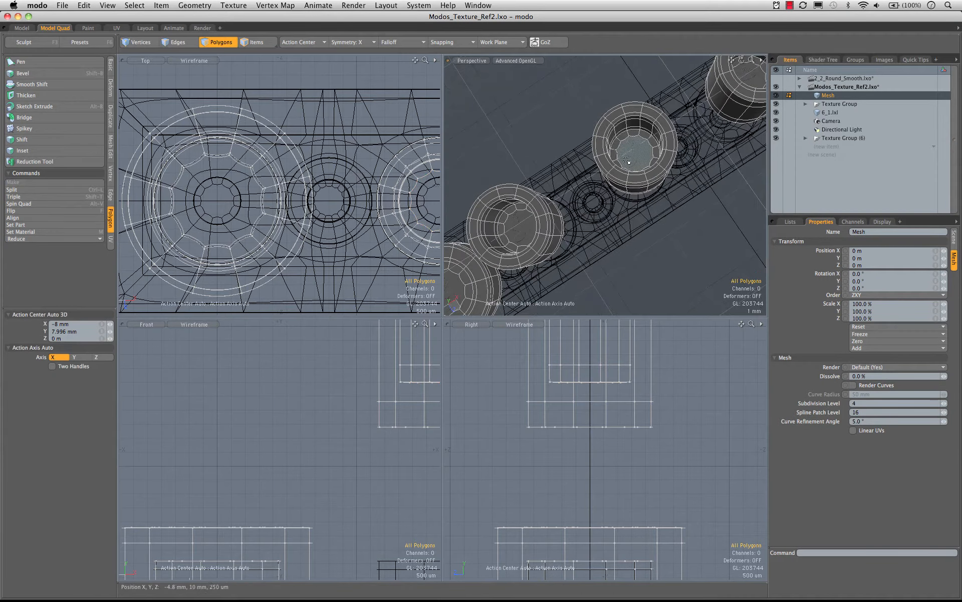
click(635, 153)
shift+click(524, 226)
key(shift+Up)
key(shift+Up)
key(shift+Up)
key(shift+Up)
key(shift+Up)
key(shift+Up)
key(shift+Up)
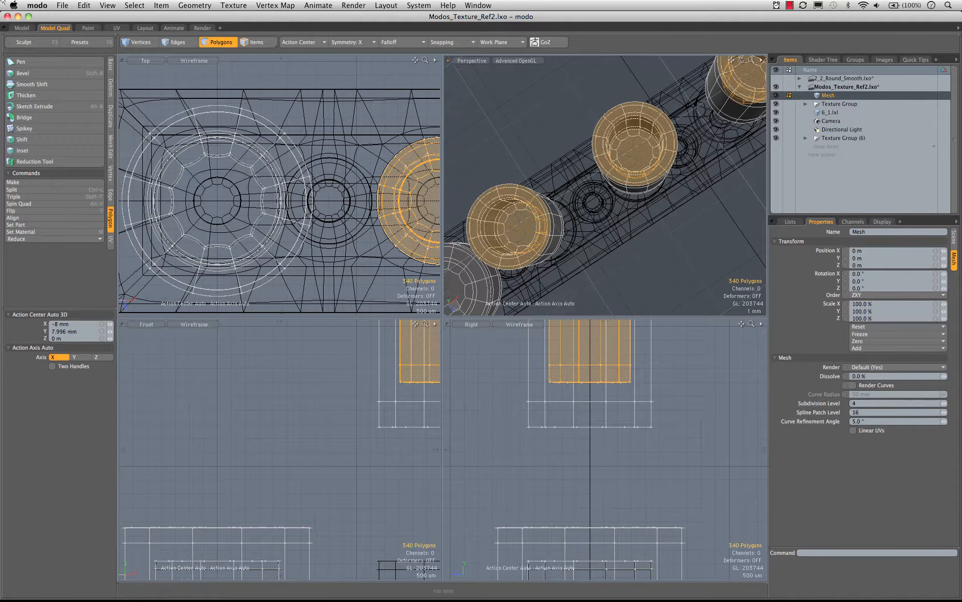
- Delete the selected polygons' UVs from the Logo_Bump map and clear the selection
click(117, 28)
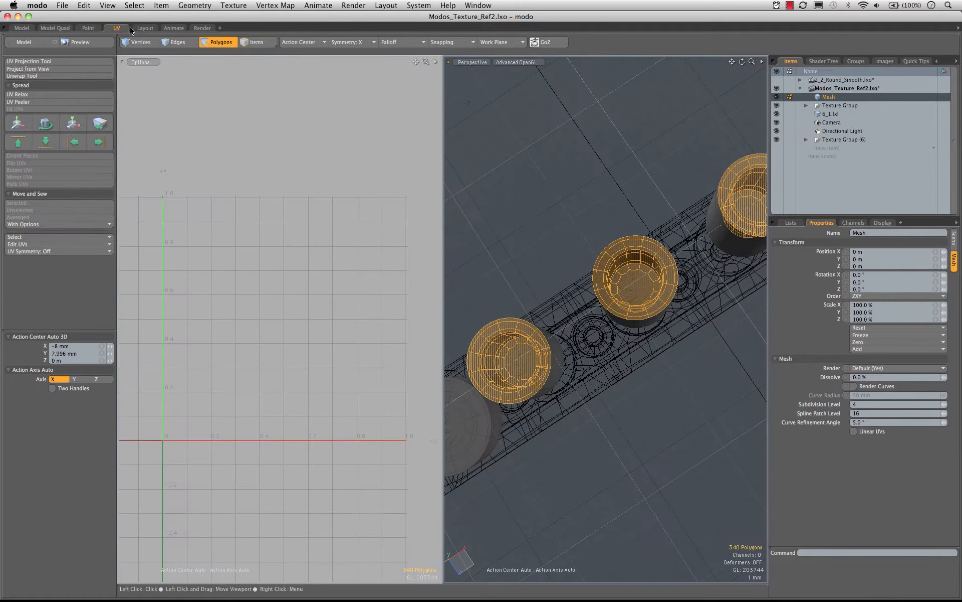
click(790, 223)
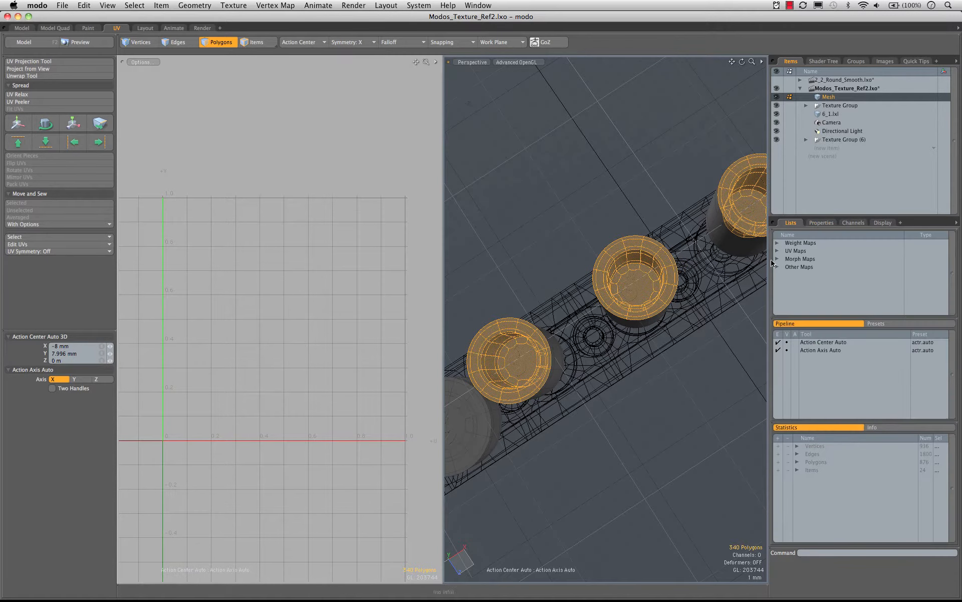
click(777, 250)
click(801, 258)
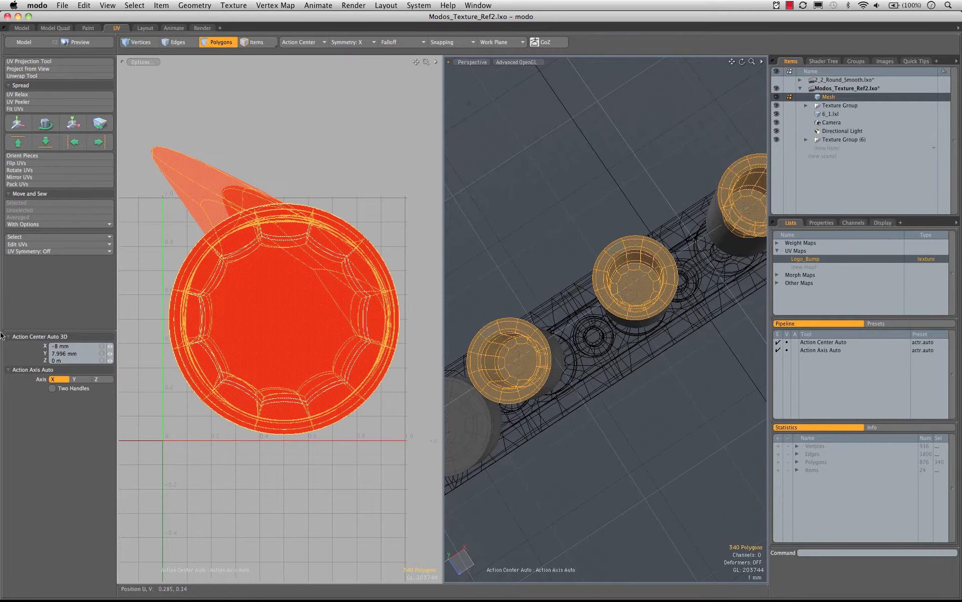
click(51, 244)
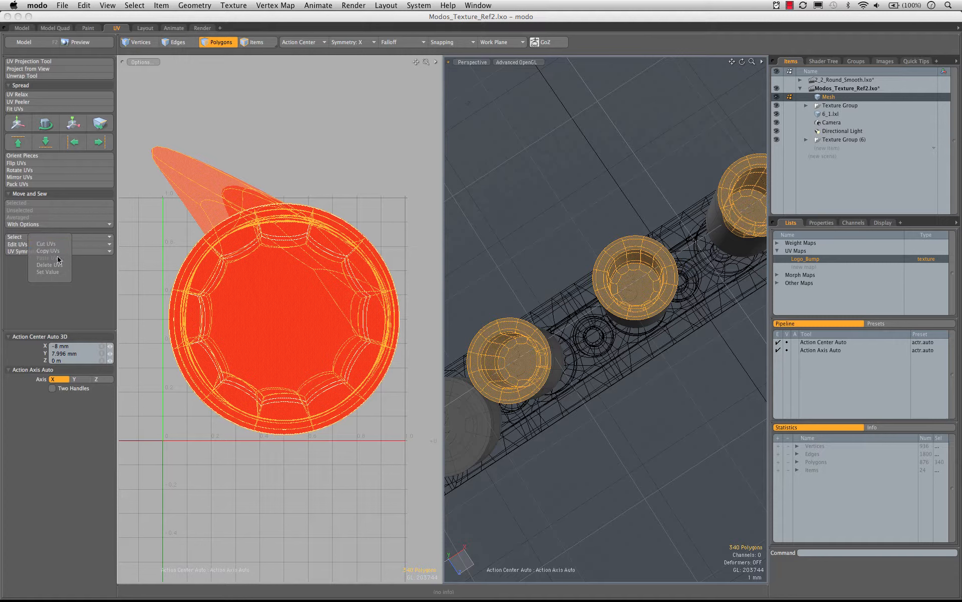
click(49, 265)
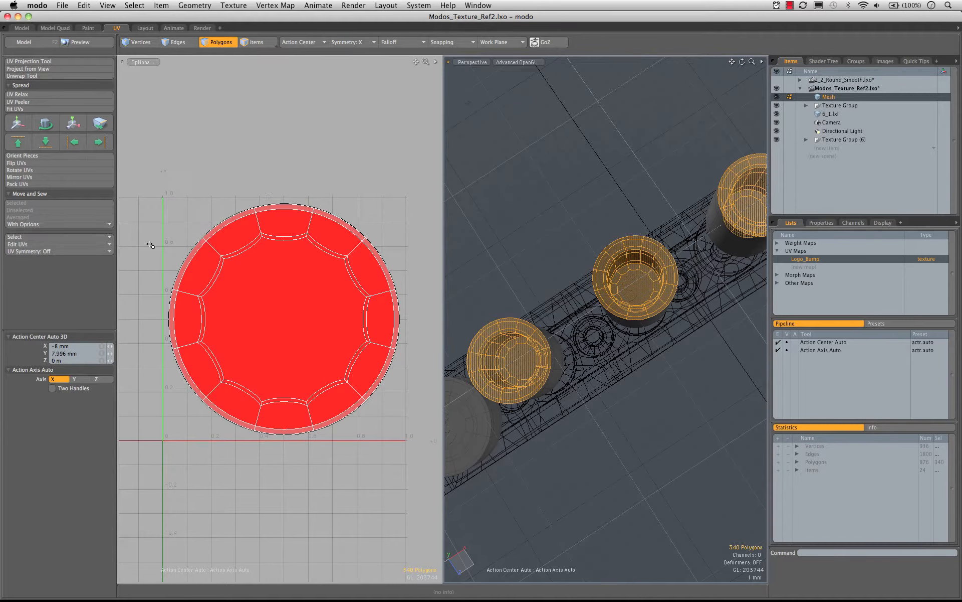
click(329, 146)
- Return to the quad modelling layout, maximize the perspective view and examine the raised studs above the brick from several sides
alt+drag(575, 236, 590, 279)
alt+drag(591, 278, 564, 205)
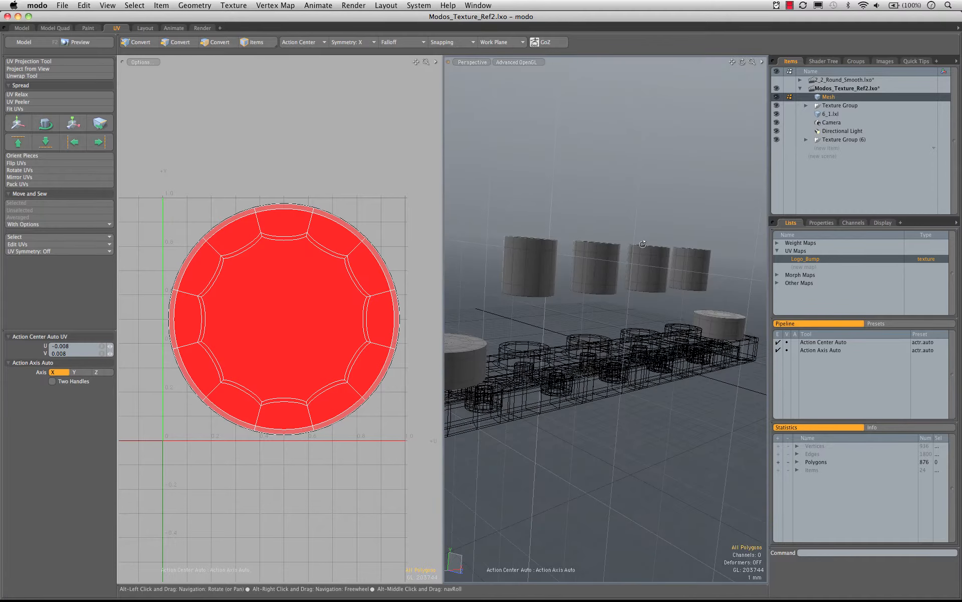
click(28, 31)
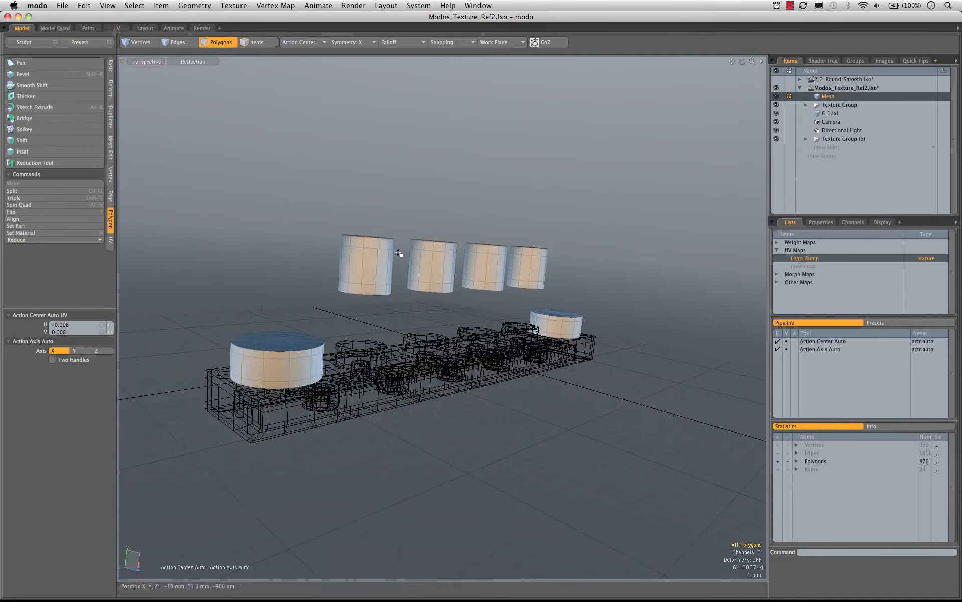
mouse_move(401, 254)
alt+mouse_down()
mouse_move(408, 274)
mouse_move(388, 271)
alt+mouse_up()
click(61, 30)
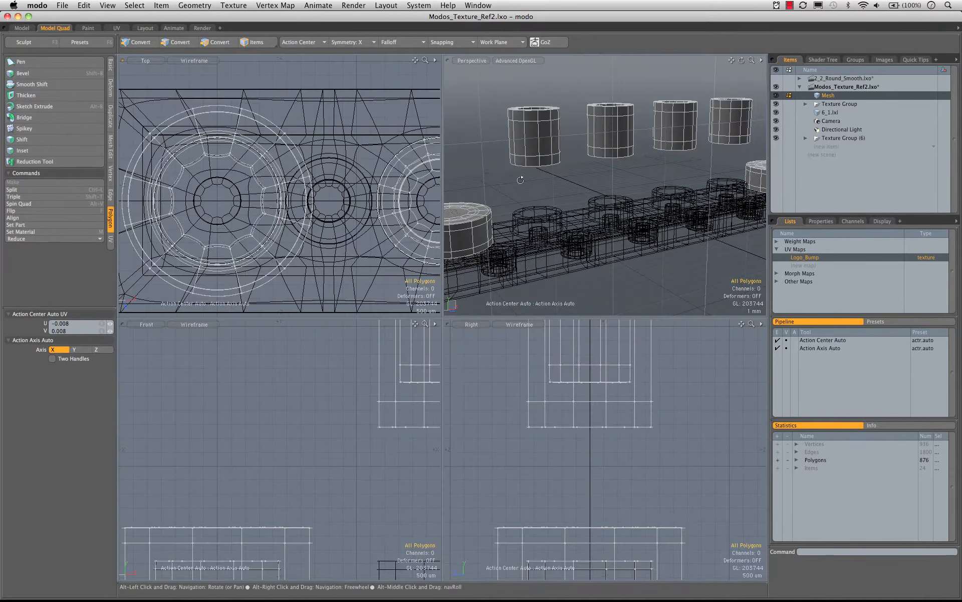
key(KP_0)
alt+drag(522, 185, 436, 341)
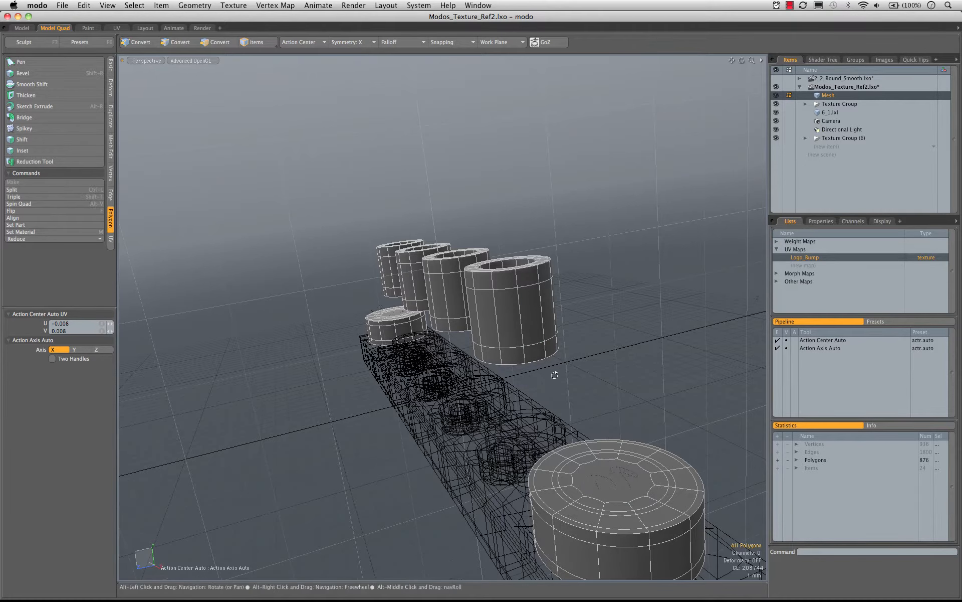
alt+drag(530, 316, 489, 317)
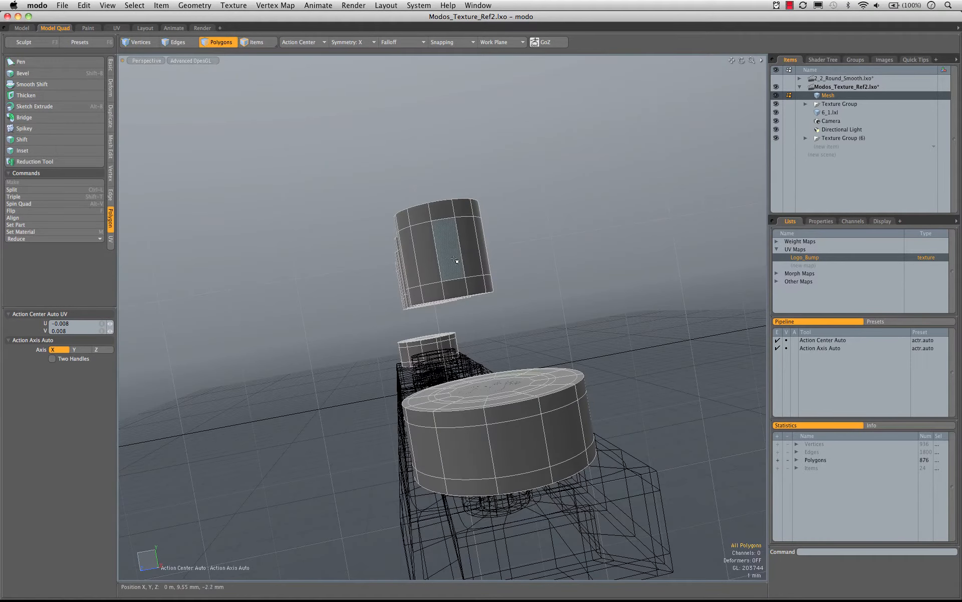
alt+drag(457, 261, 570, 267)
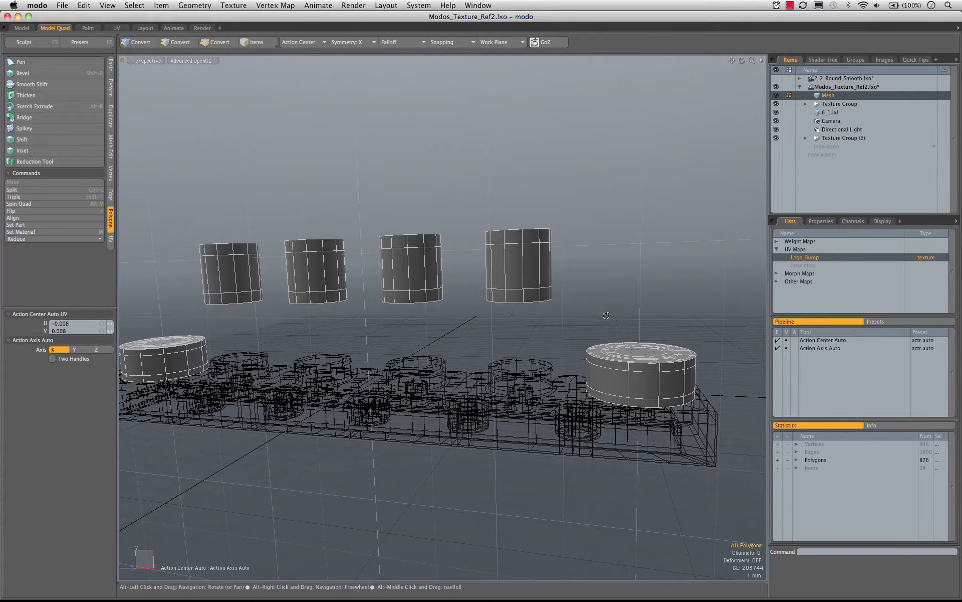
alt+drag(606, 316, 457, 287)
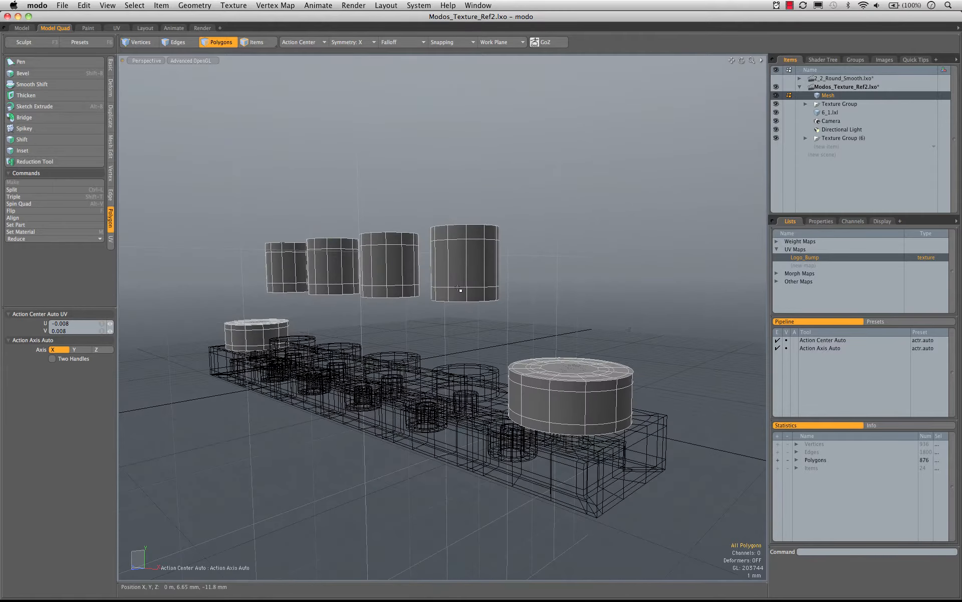
- Delete the lower edge loop around the outer wall of all four raised studs and turn off subdivision for the mesh
key(1)
key(2)
shift+click(394, 288)
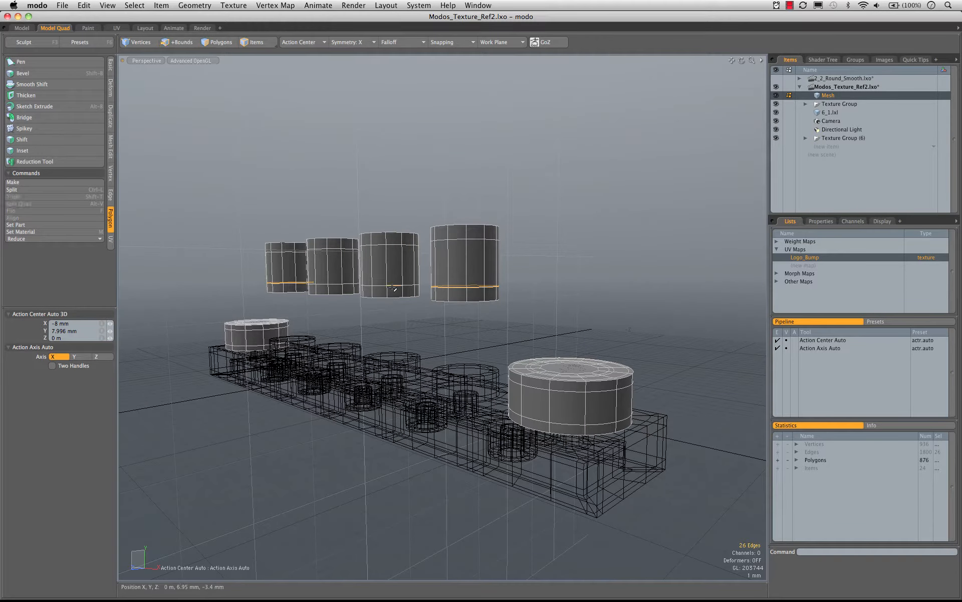
alt+drag(321, 290, 399, 347)
key(BackSpace)
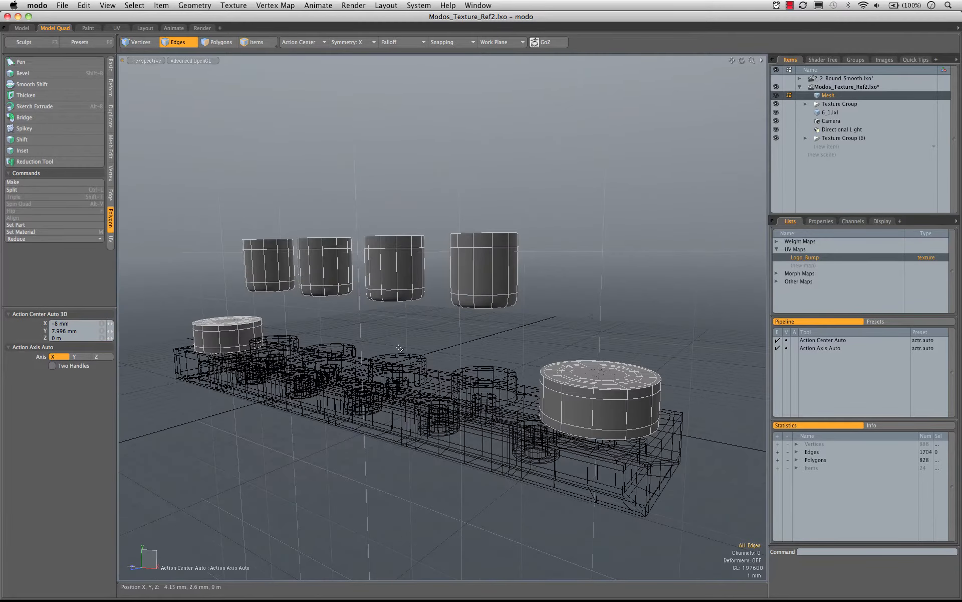
key(Tab)
alt+drag(507, 301, 497, 275)
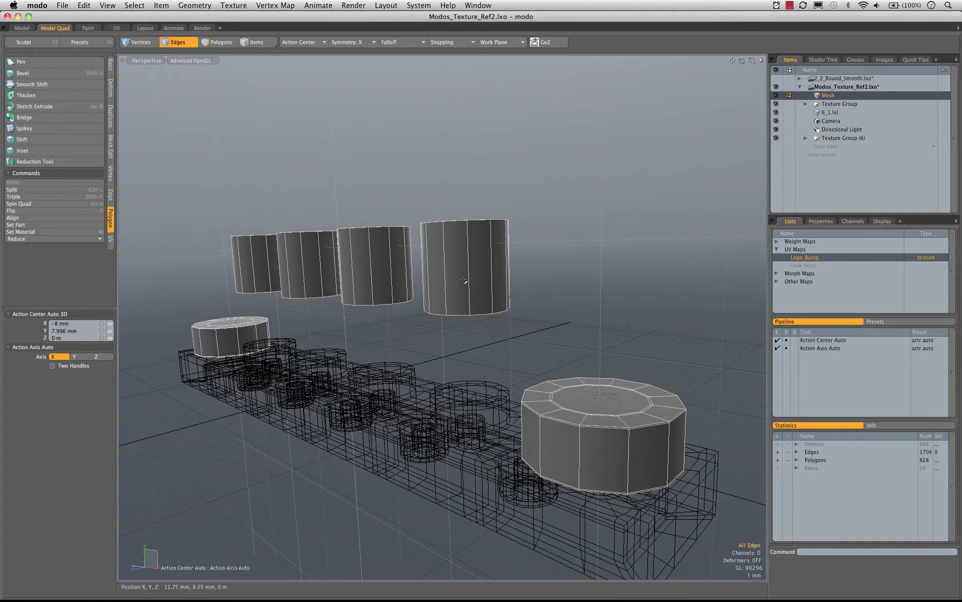
- Loop-slice the outer walls of the four raised studs with one free-mode cut at 77.5%
key(3)
drag(461, 262, 476, 269)
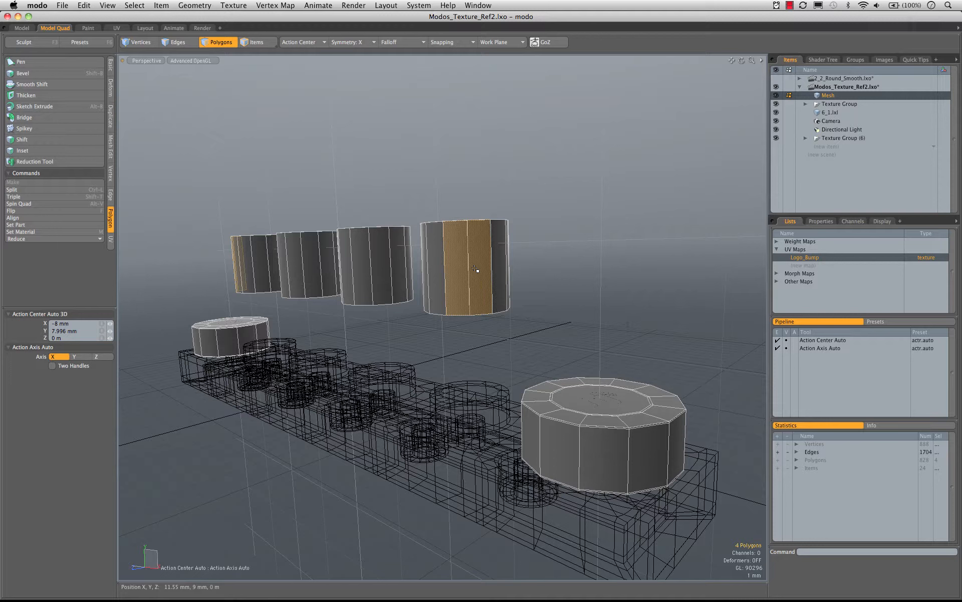
shift+click(366, 272)
shift+click(380, 273)
key(alt+c)
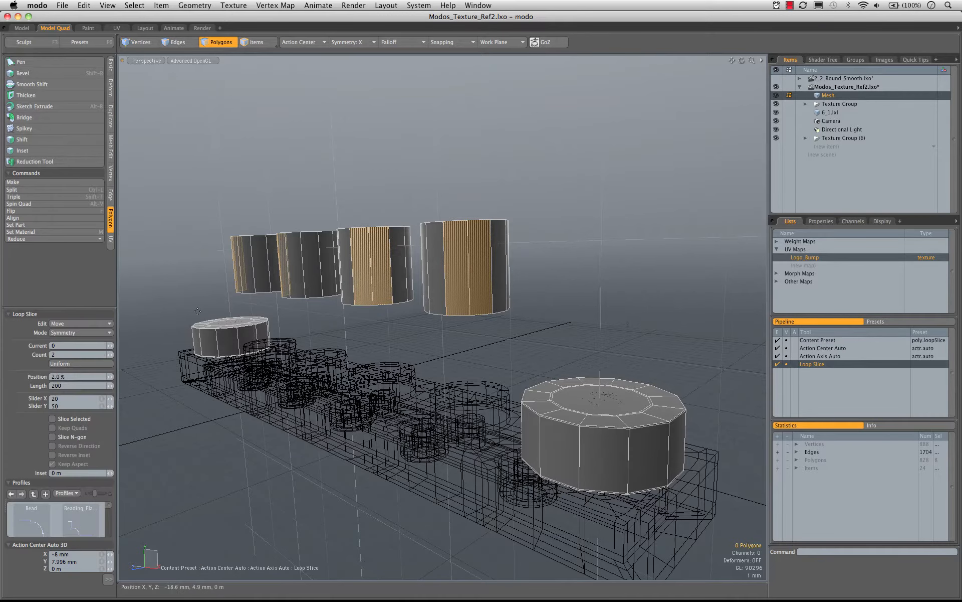
click(110, 354)
click(88, 333)
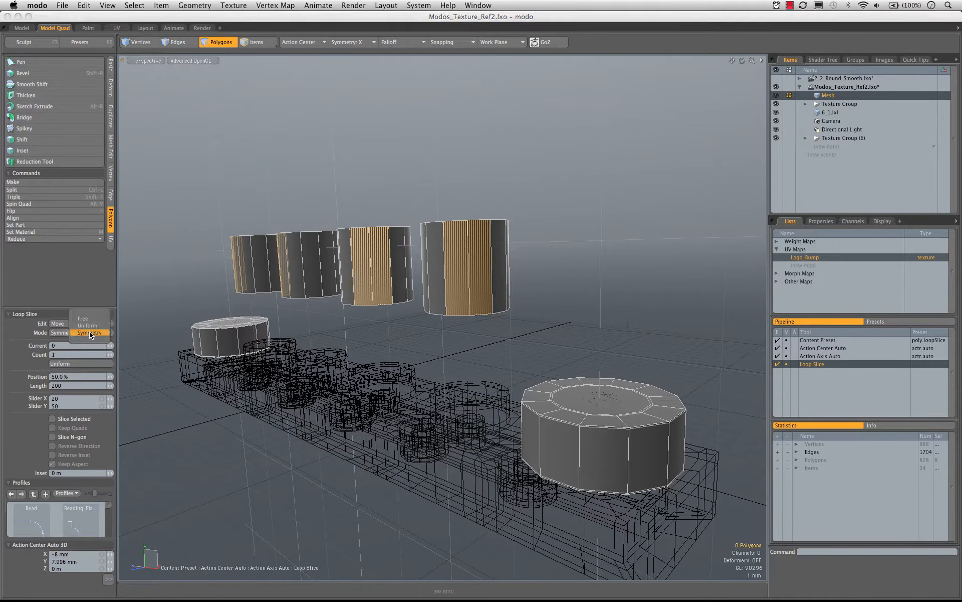
click(83, 318)
drag(371, 280, 371, 256)
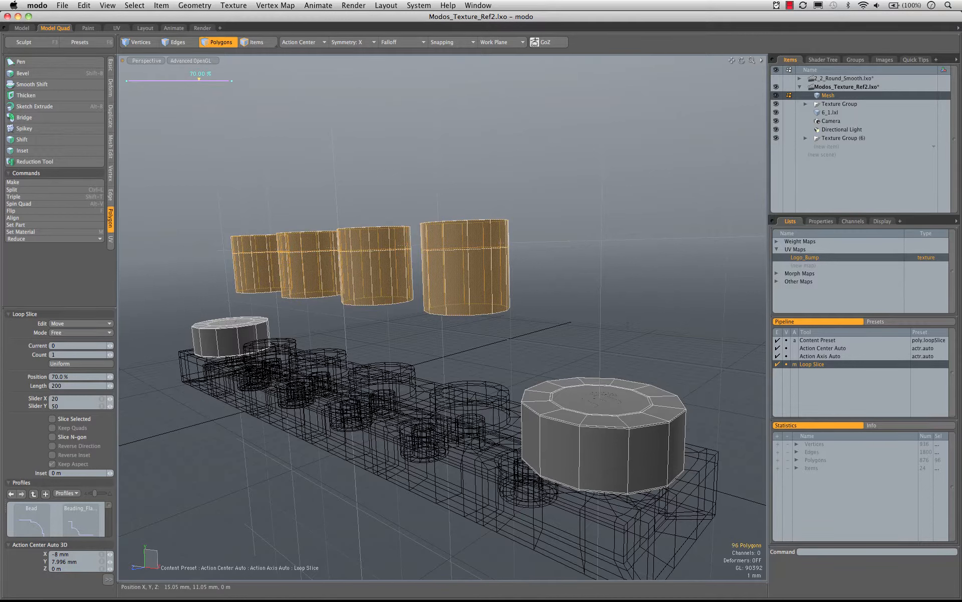
drag(531, 211, 538, 211)
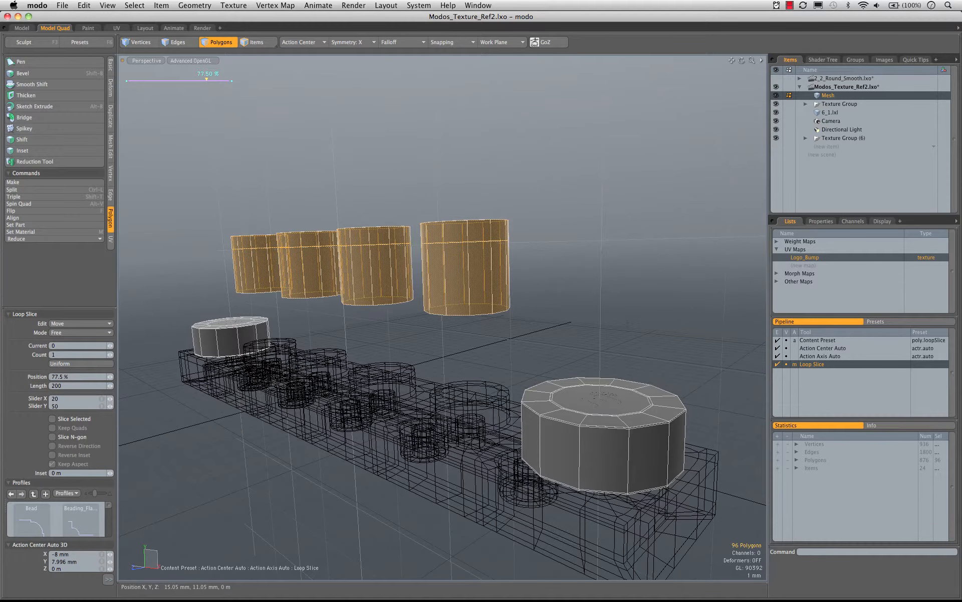
alt+drag(431, 281, 546, 333)
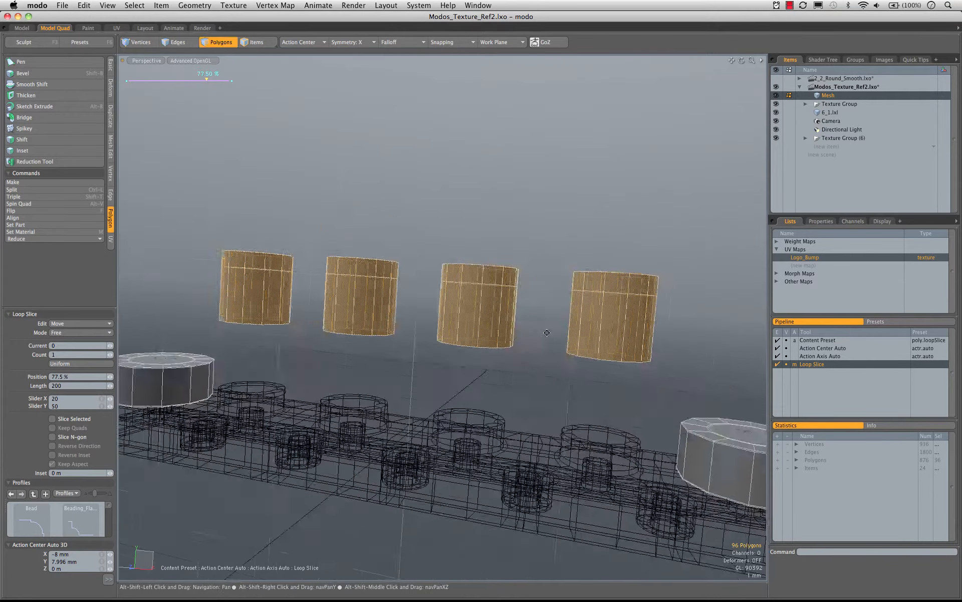
alt+drag(371, 320, 423, 322)
alt+drag(357, 277, 387, 287)
key(space)
- Show the bounds dimensions for an outer wall polygon and measure the heights of the upper and lower wall sections
click(296, 261)
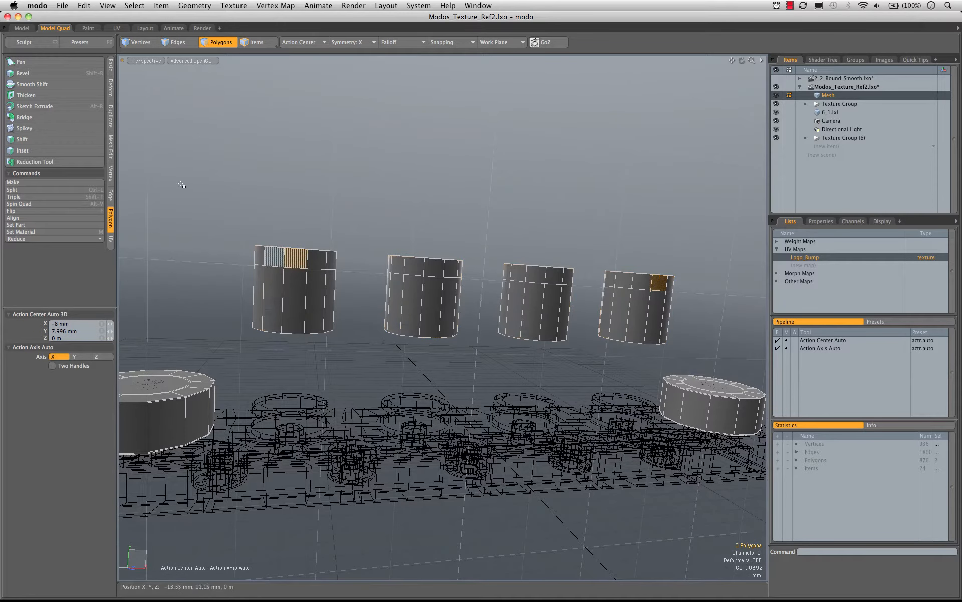
click(109, 6)
click(146, 184)
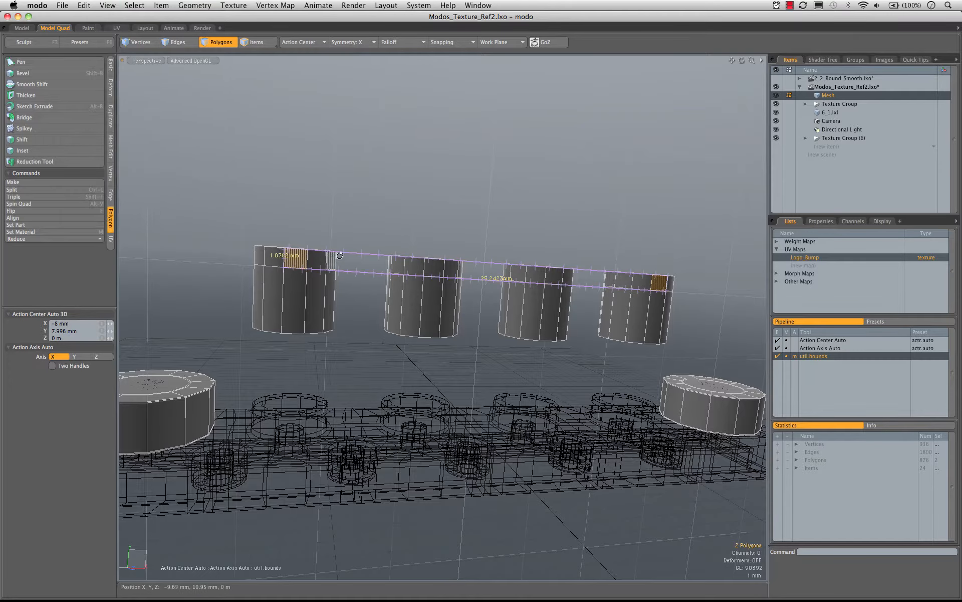
alt+drag(340, 256, 474, 274)
scroll(344, 257, up, 4)
alt+drag(344, 262, 337, 290)
shift+click(340, 331)
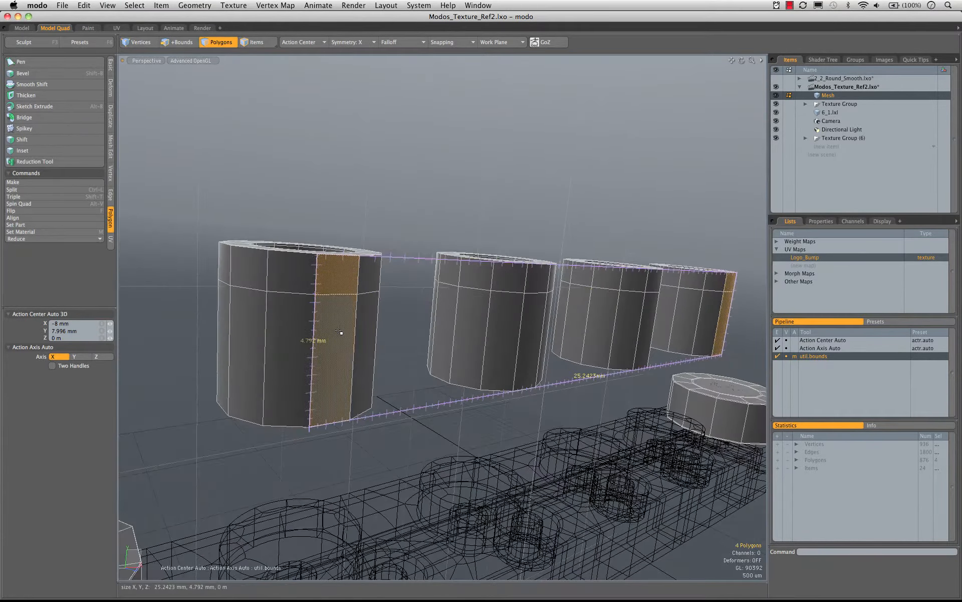
alt+drag(339, 332, 441, 357)
click(348, 281)
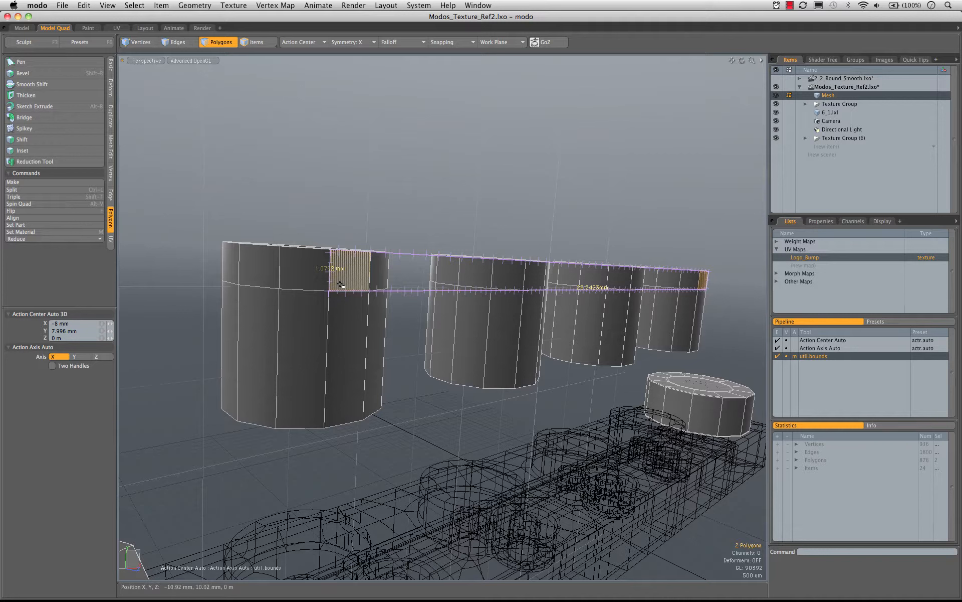
- Move the new edge loops down the studs' outer walls so the upper wall band is about 1.46 mm high
key(2)
key(w)
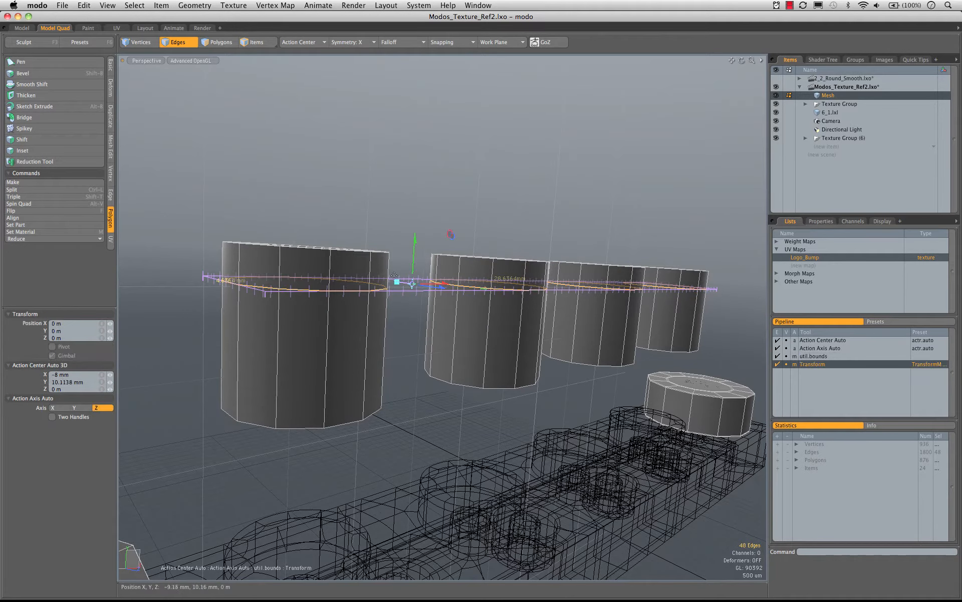
drag(415, 241, 415, 254)
key(q)
key(3)
click(357, 277)
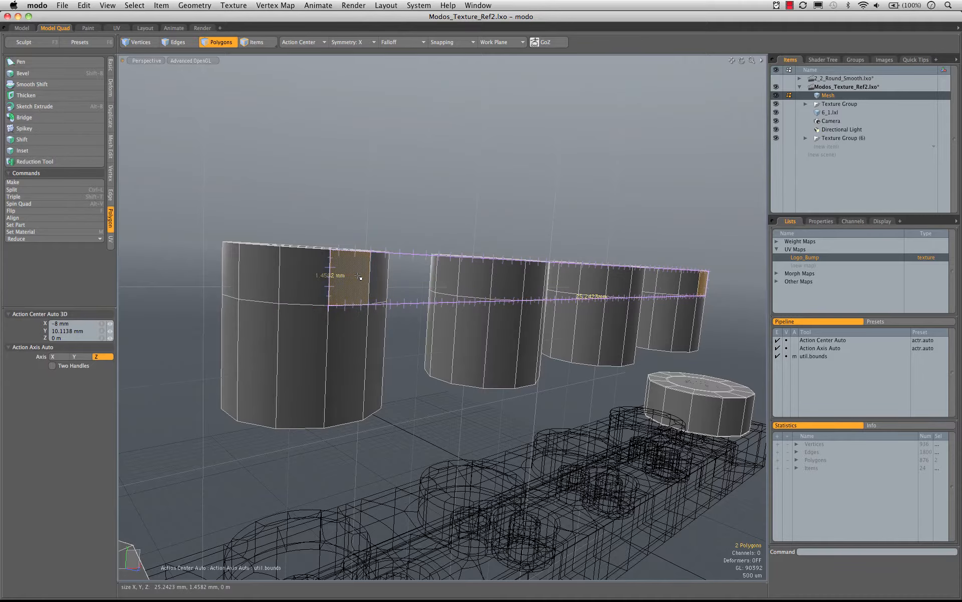
- Clear the polygon selection and turn off the bounds dimensions
alt+drag(420, 210, 447, 200)
click(448, 199)
alt+drag(468, 267, 521, 311)
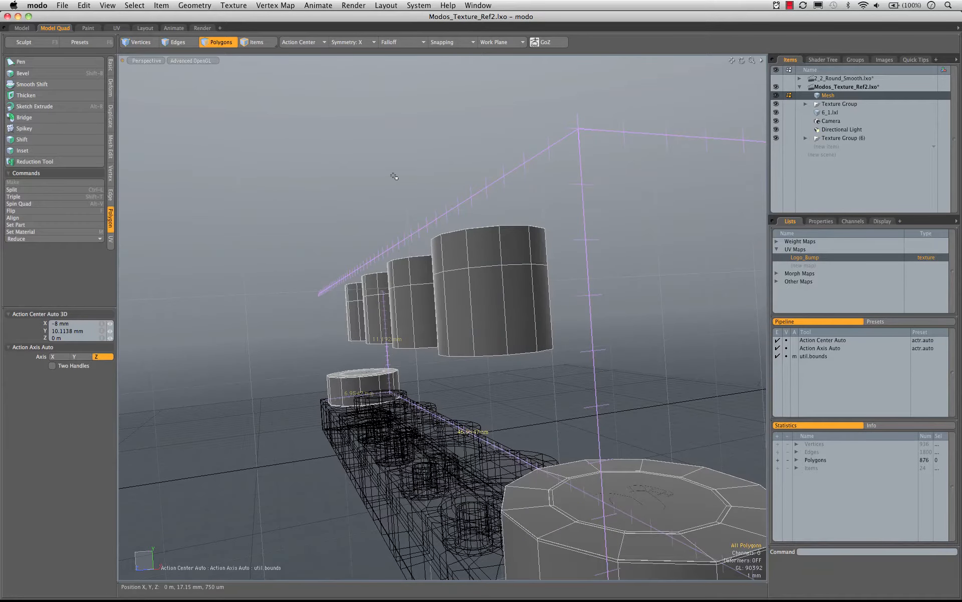
click(58, 34)
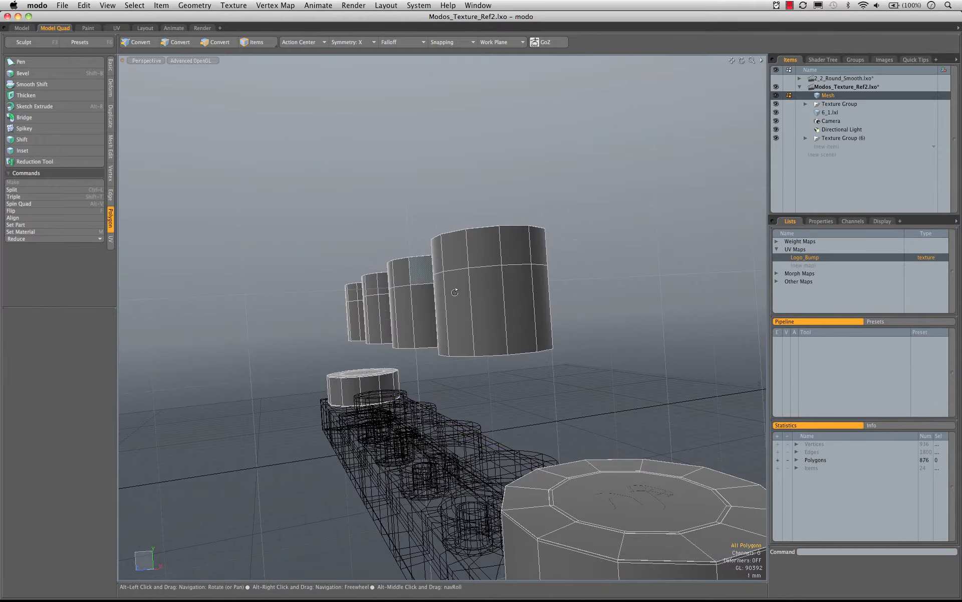
alt+drag(452, 286, 399, 306)
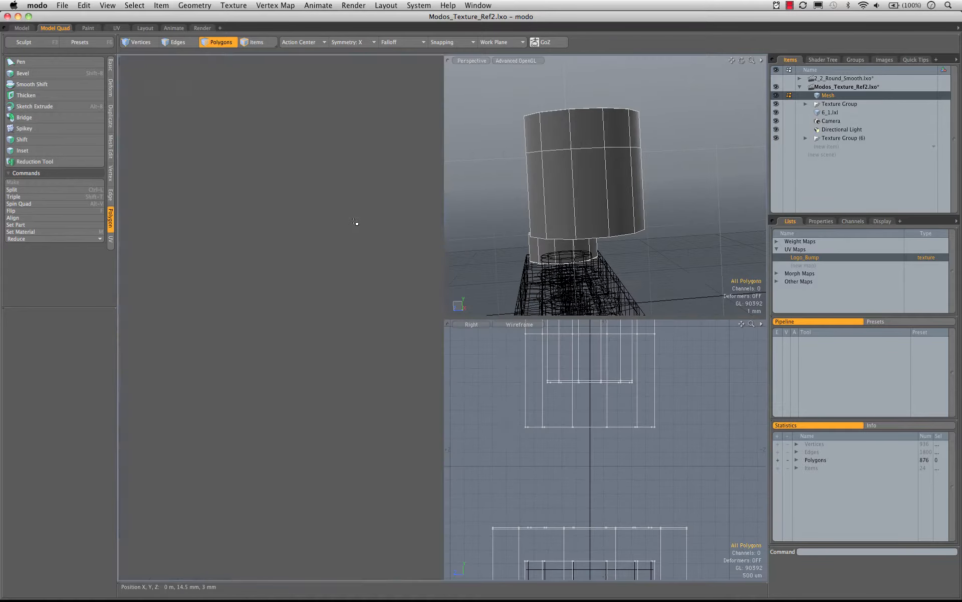
- Restore the four-view layout and draw a flat X-axis cylinder disc of 1.6 mm radius at X -10 mm, Y 7.9 mm in the Right view
key(ctrl+space)
alt+drag(378, 411, 248, 408)
ctrl+alt+drag(296, 410, 235, 407)
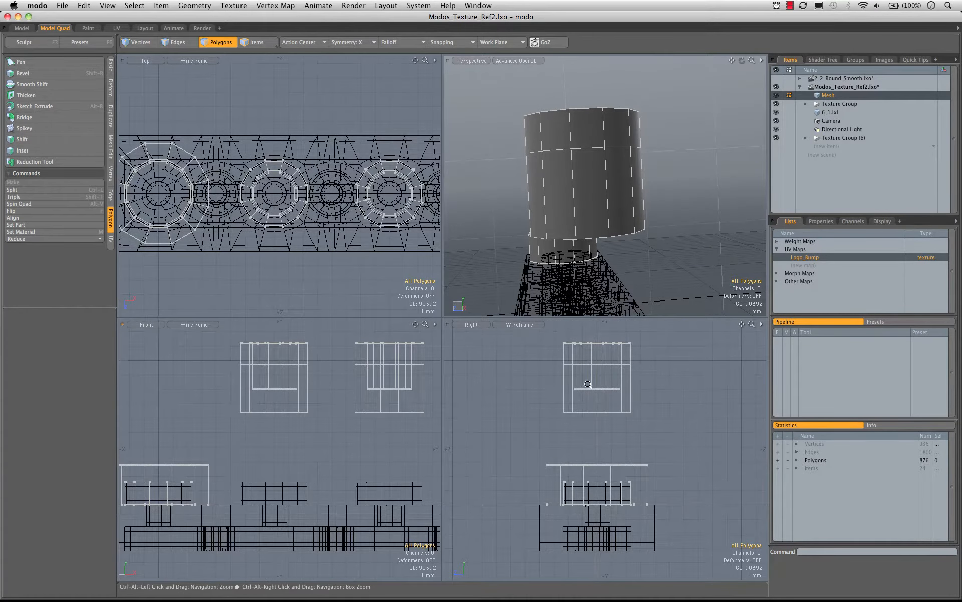
ctrl+alt+drag(561, 420, 608, 419)
alt+drag(612, 347, 623, 415)
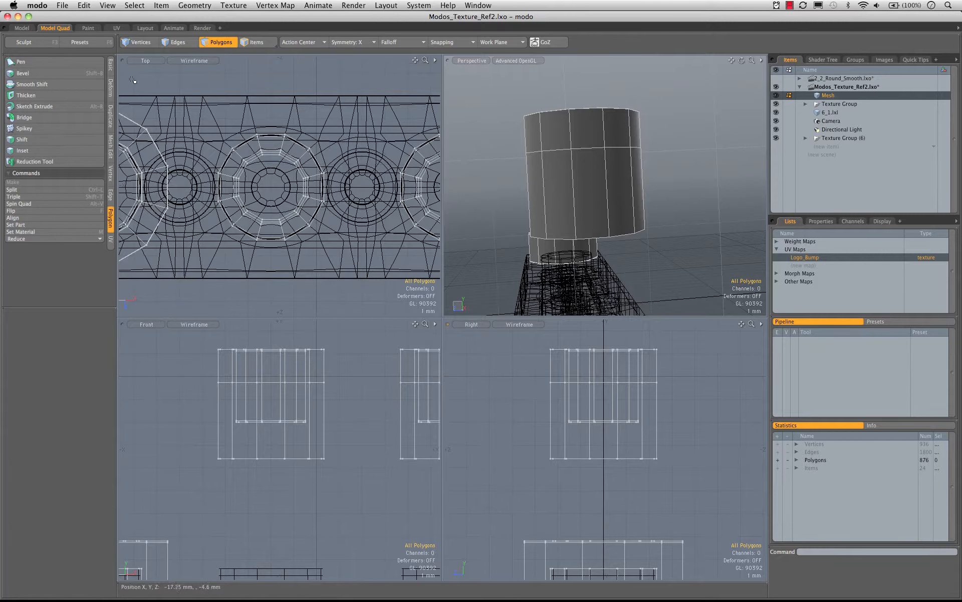
click(111, 64)
click(65, 66)
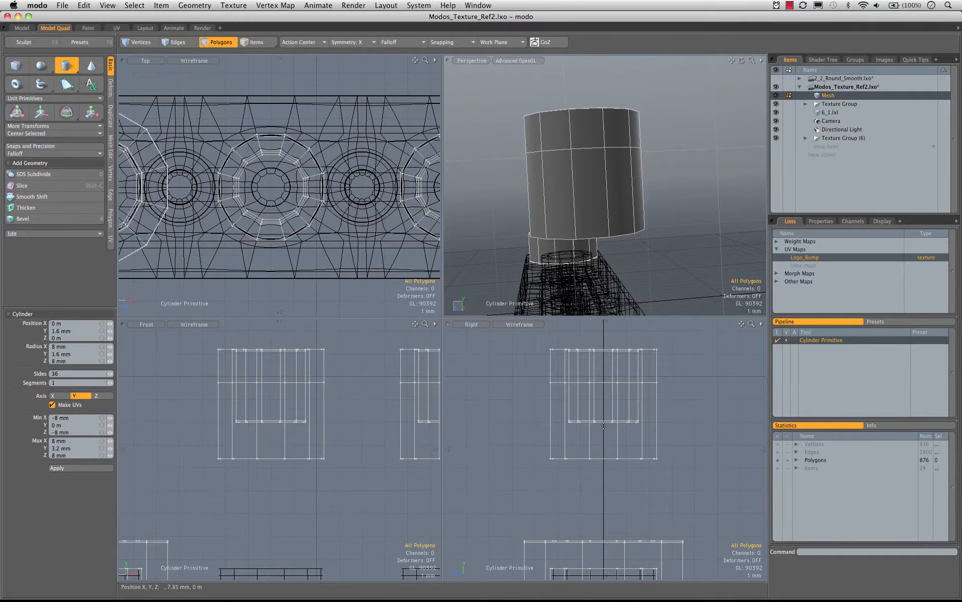
drag(605, 423, 632, 460)
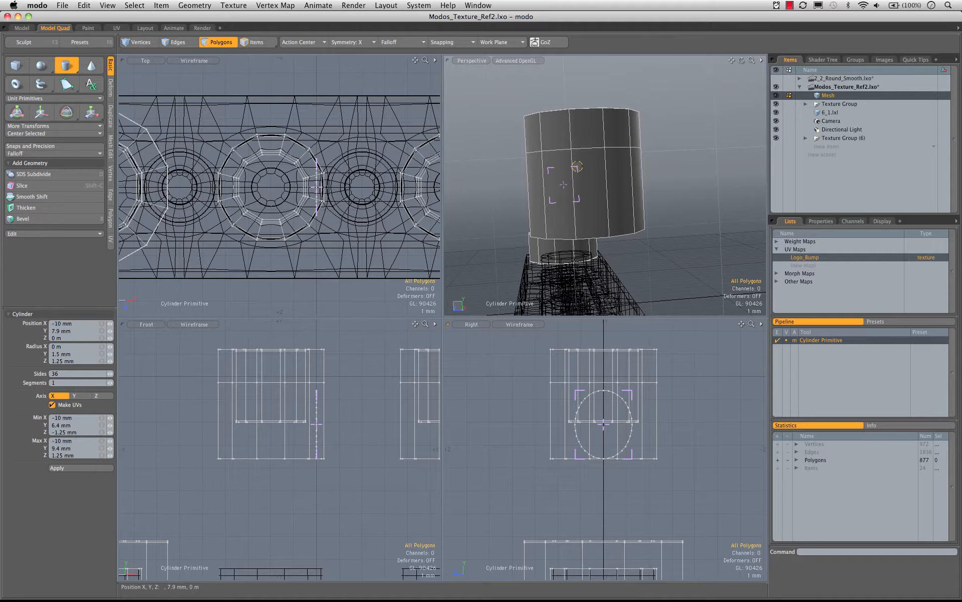
drag(574, 457, 573, 458)
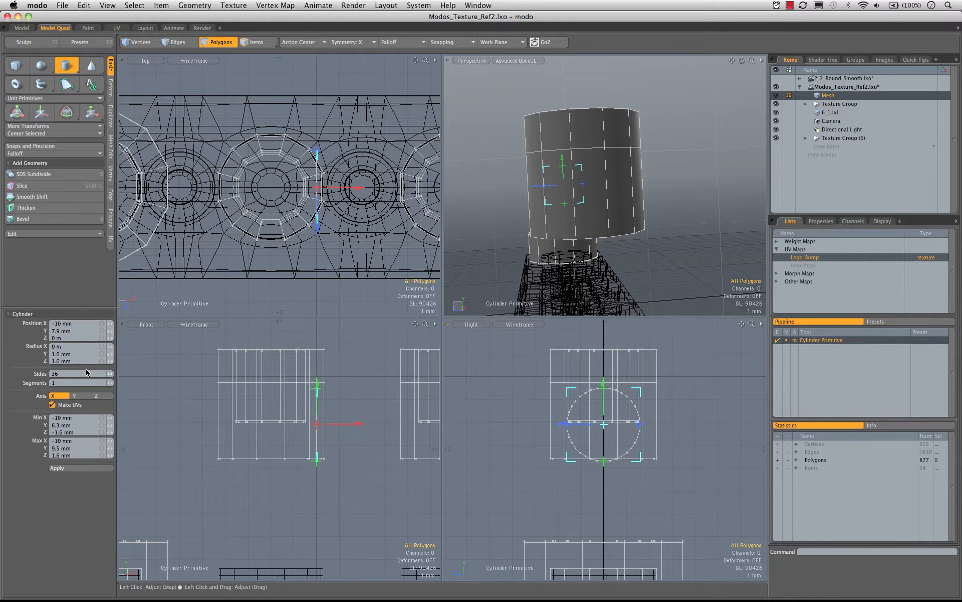
- Give the disc 12 sides, raise its centre to Y 8 mm, and select it outside the end stud's wall
drag(87, 372, 77, 373)
drag(610, 410, 606, 405)
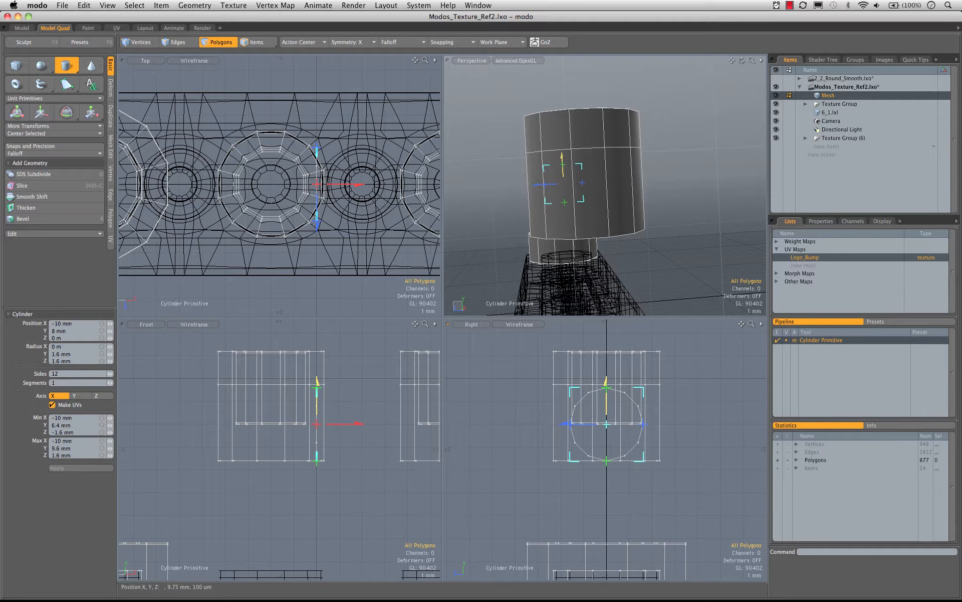
scroll(582, 531, down, 2)
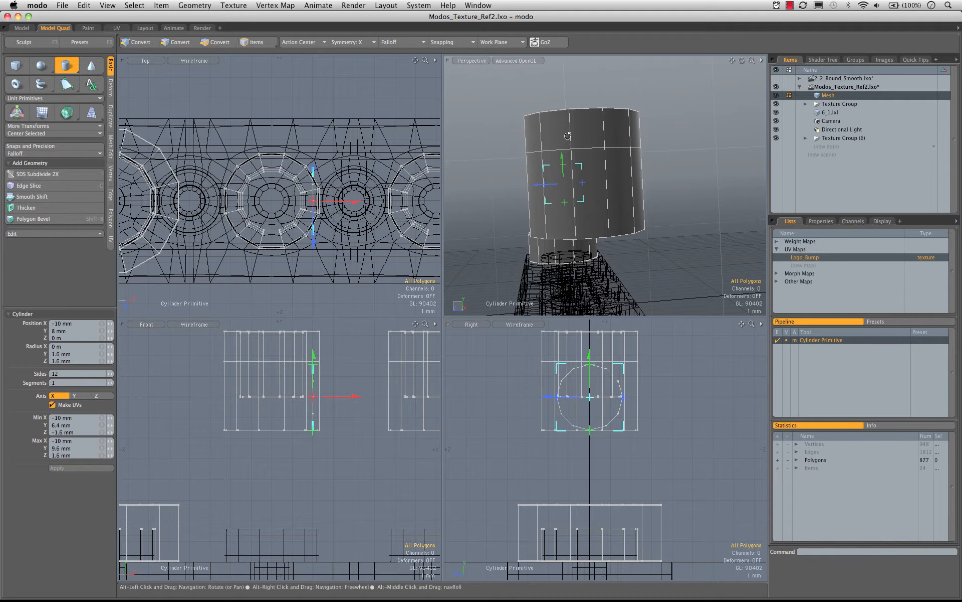
alt+drag(469, 225, 592, 176)
key(space)
click(529, 193)
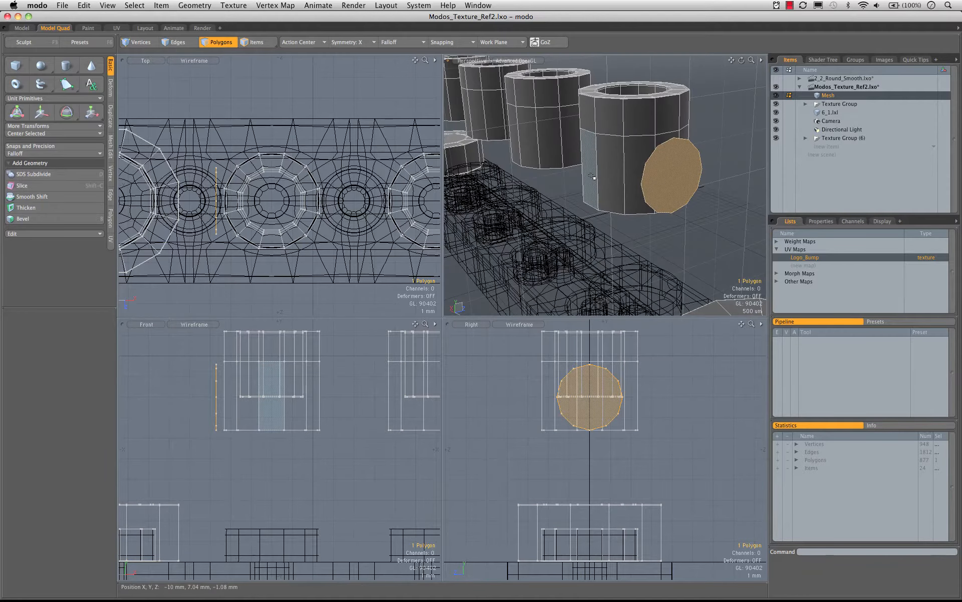
- Assign a material to the disc and delete its UVs from the Logo_Bump map in the UV layout
key(m)
key(Return)
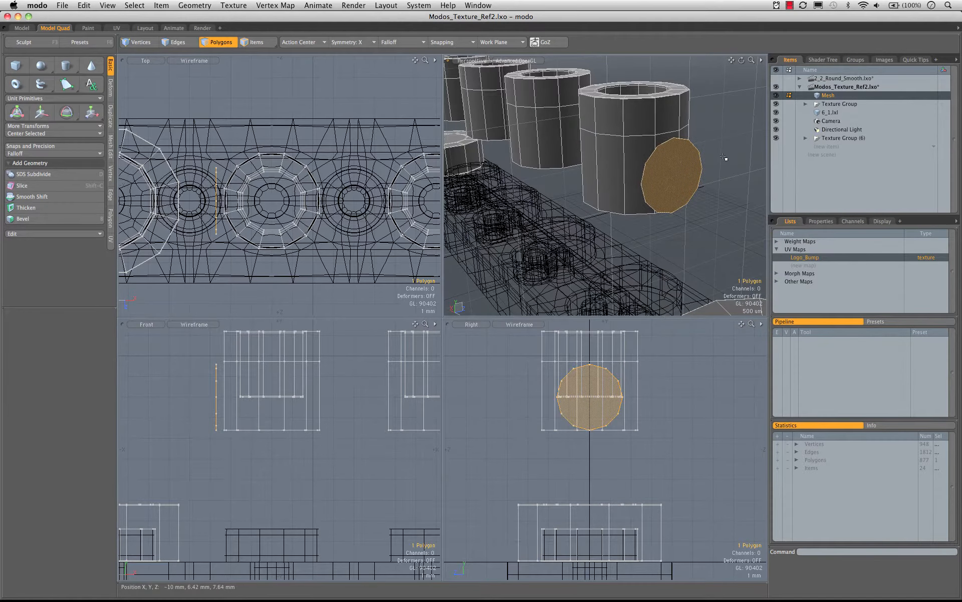
click(115, 28)
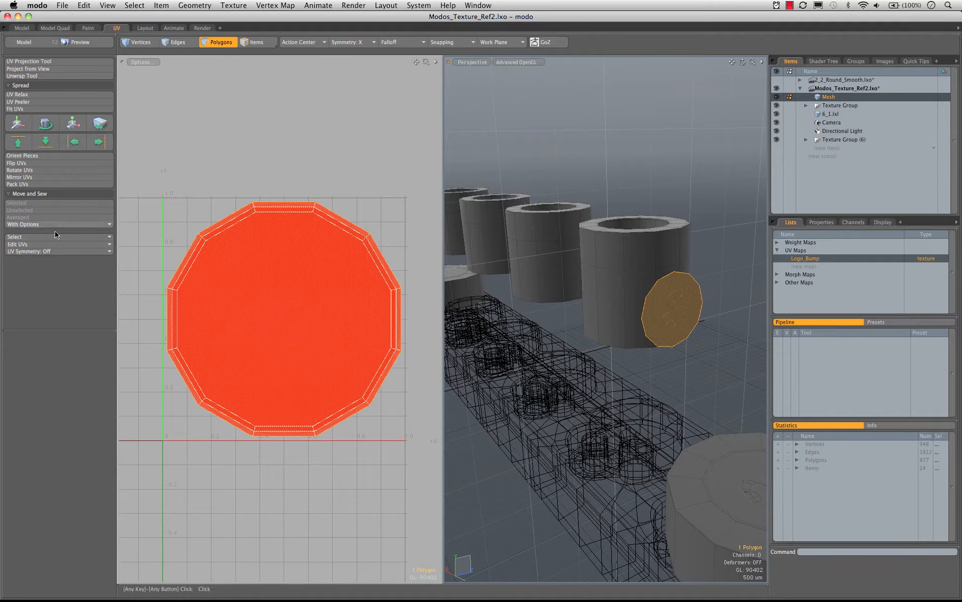
click(32, 244)
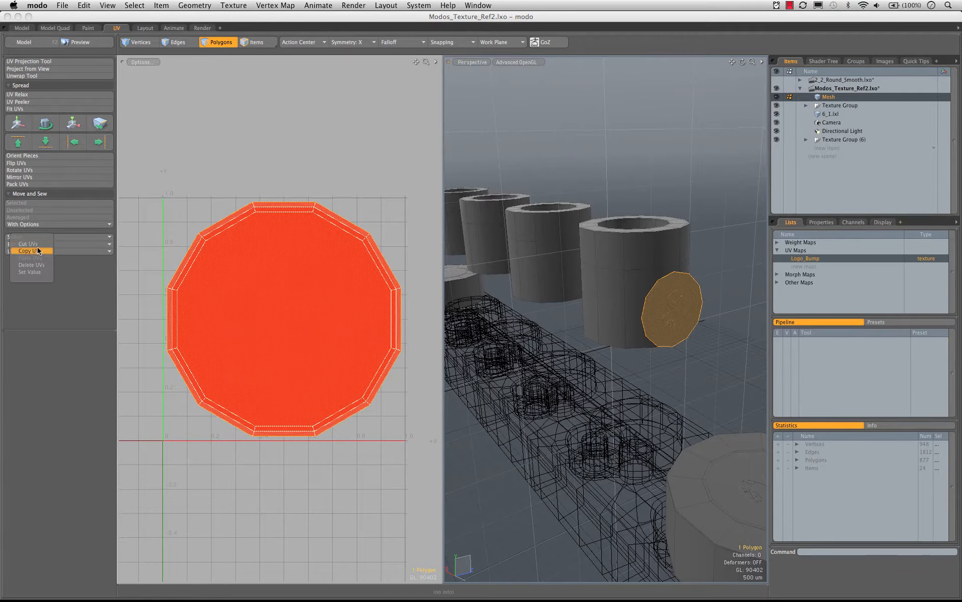
click(40, 265)
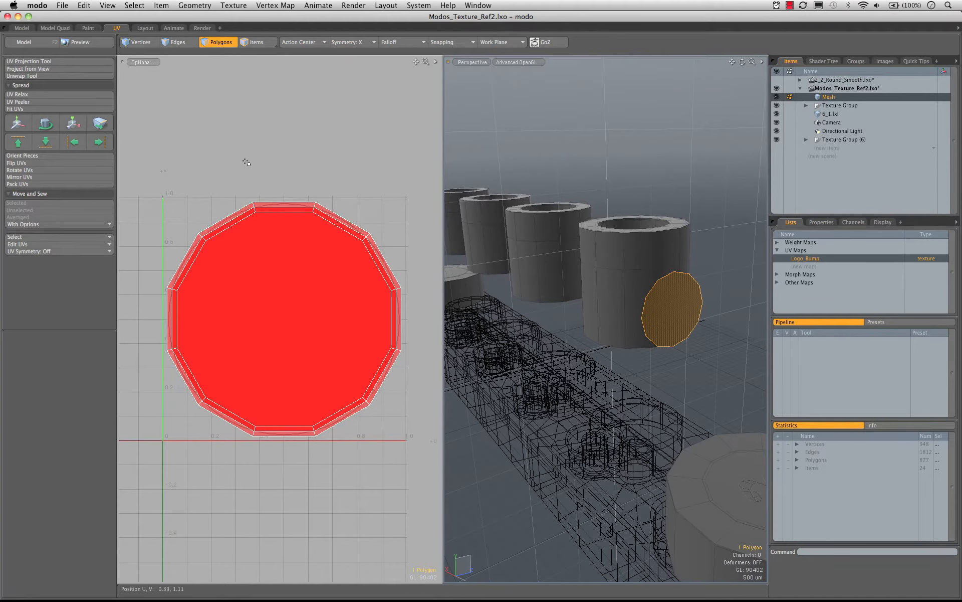
click(61, 28)
- Loop-slice the lower outer walls of the four raised studs with two uniform cuts and reselect the disc
alt+drag(674, 187, 662, 136)
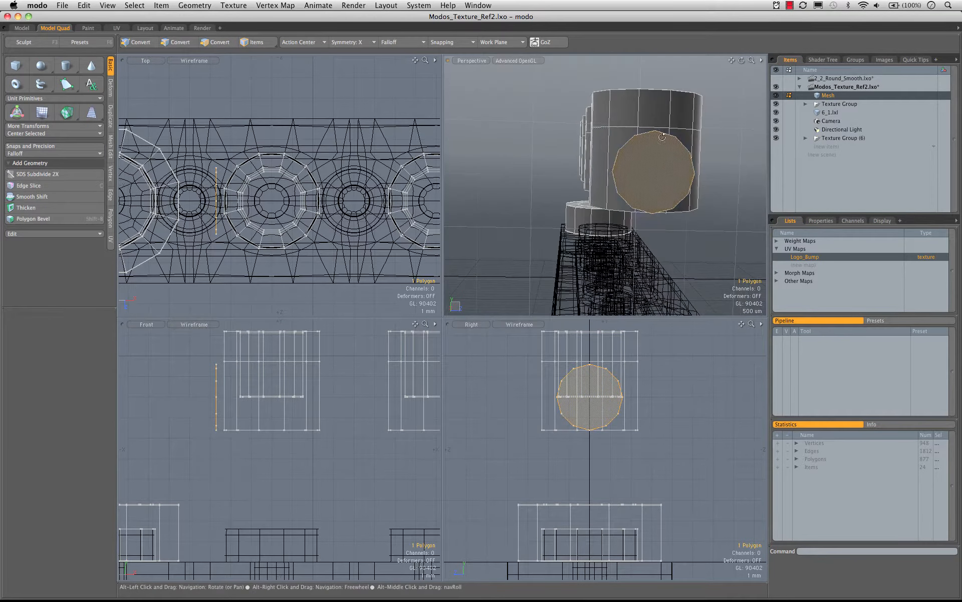
mouse_move(604, 160)
alt+mouse_down()
mouse_move(640, 182)
mouse_move(611, 172)
mouse_move(652, 173)
alt+mouse_up()
mouse_move(601, 166)
shift+mouse_down()
mouse_move(567, 159)
mouse_move(662, 176)
mouse_move(443, 177)
shift+mouse_up()
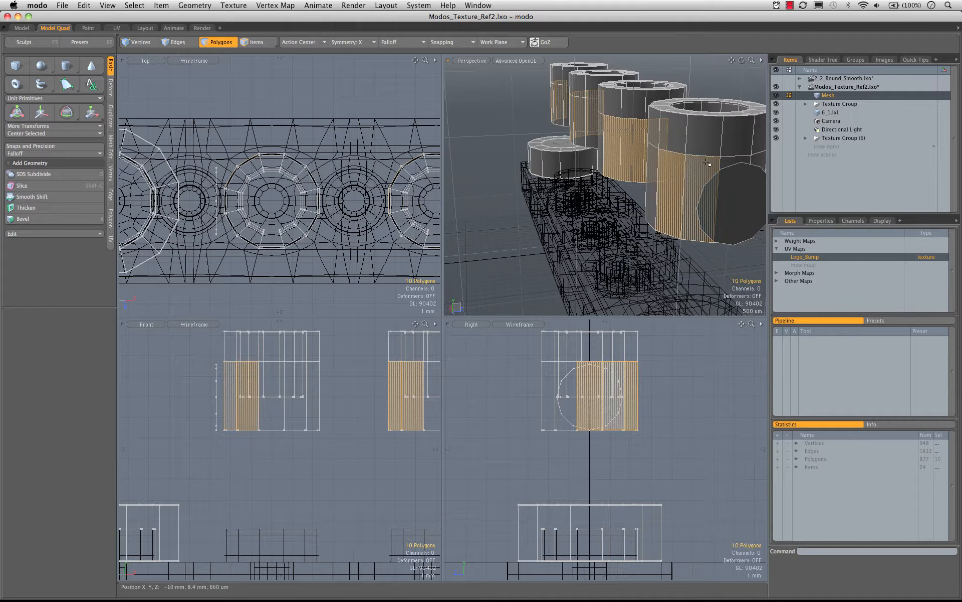
alt+drag(709, 161, 600, 193)
key(alt+c)
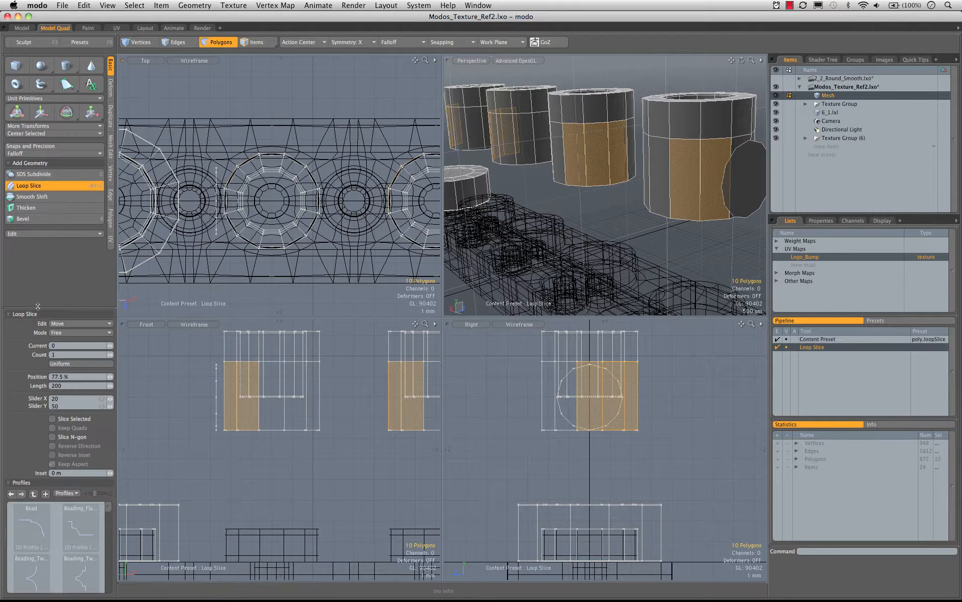
click(102, 363)
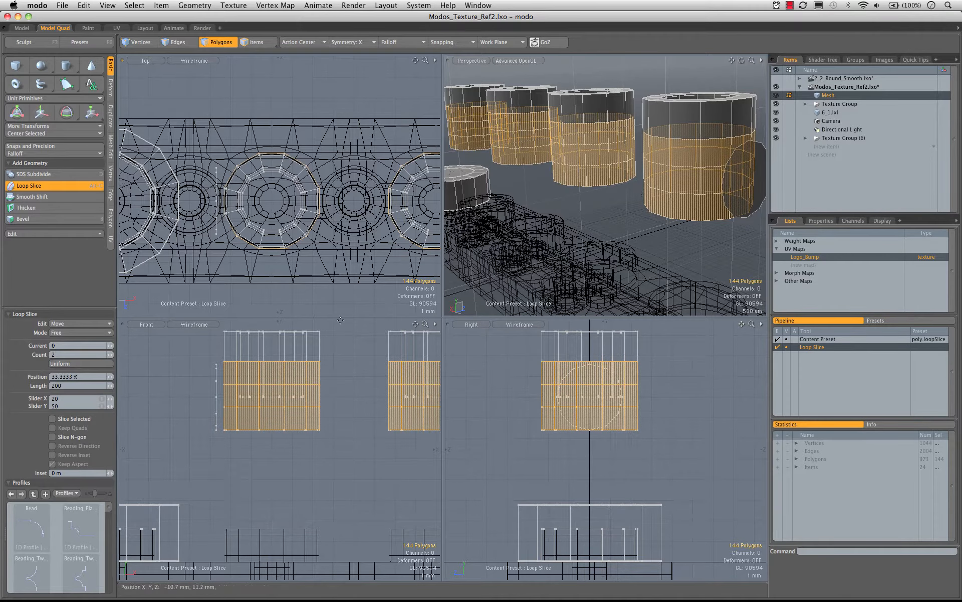
alt+drag(618, 181, 638, 185)
key(Escape)
key(Escape)
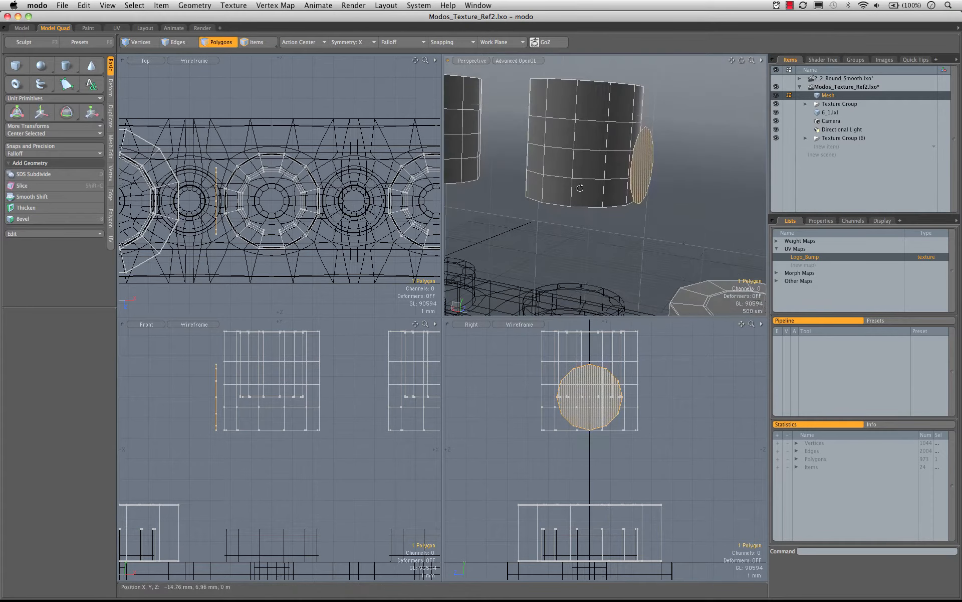
- Turn on geometry snapping with the disc still selected beside the end stud
alt+drag(580, 188, 573, 216)
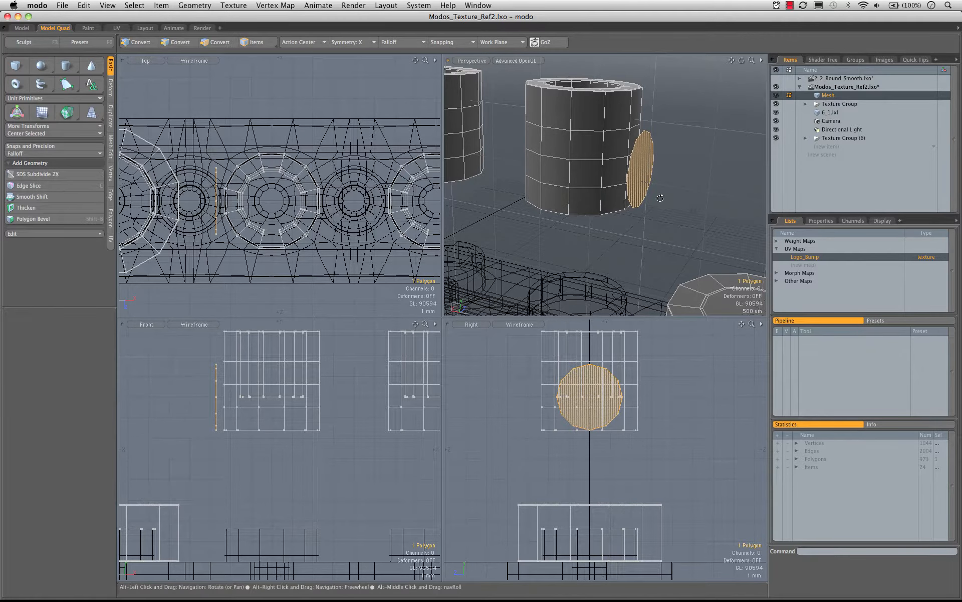
alt+drag(605, 213, 628, 192)
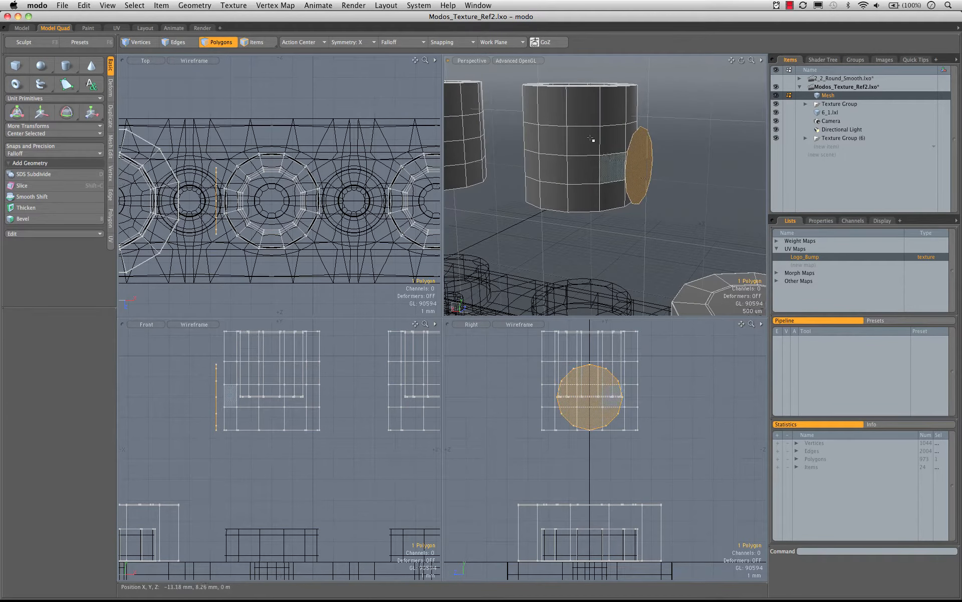
click(463, 45)
click(454, 58)
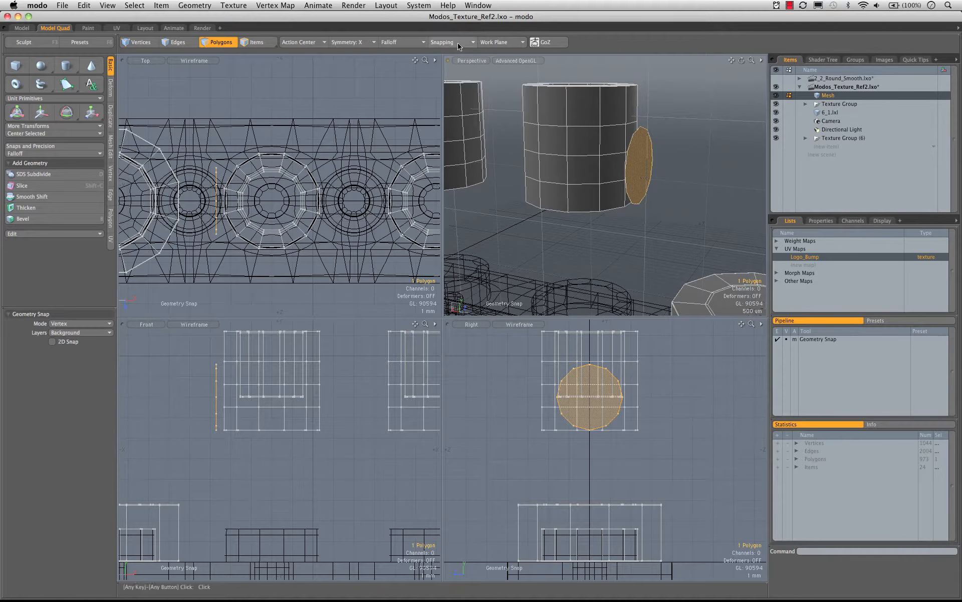
- Add a constraint to background geometry alongside the geometry snapping, keeping its geometry constraint set to Vector
click(454, 43)
mouse_move(463, 72)
click(502, 86)
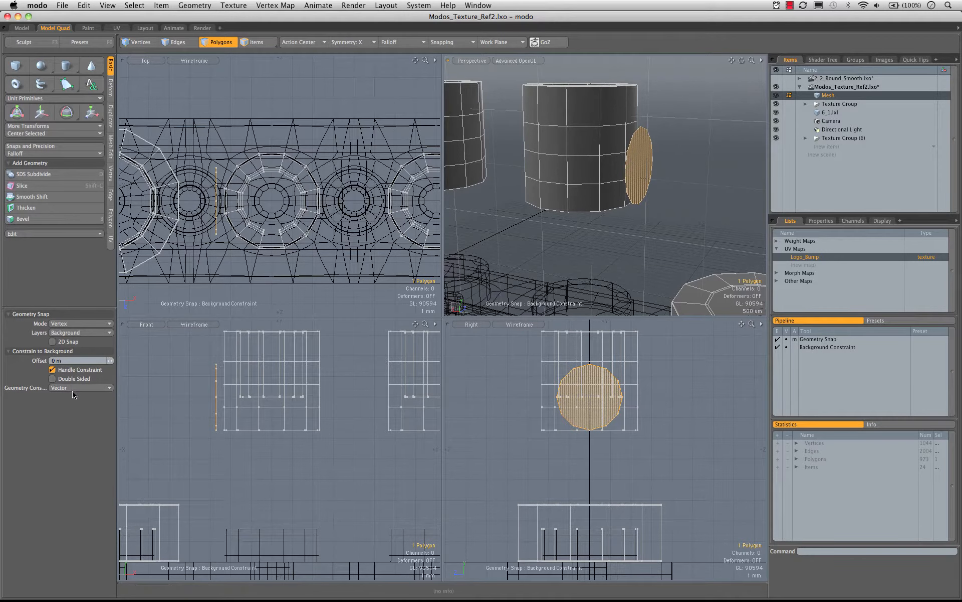
click(103, 387)
- Cut the disc out of the stud mesh and paste it into a new mesh item
key(w)
alt+drag(613, 164, 608, 192)
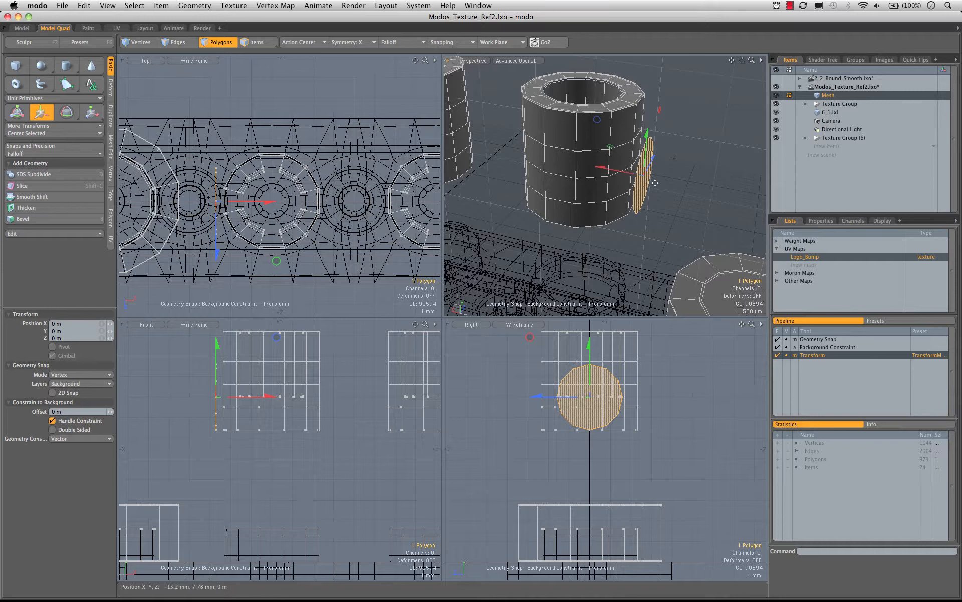
key(Delete)
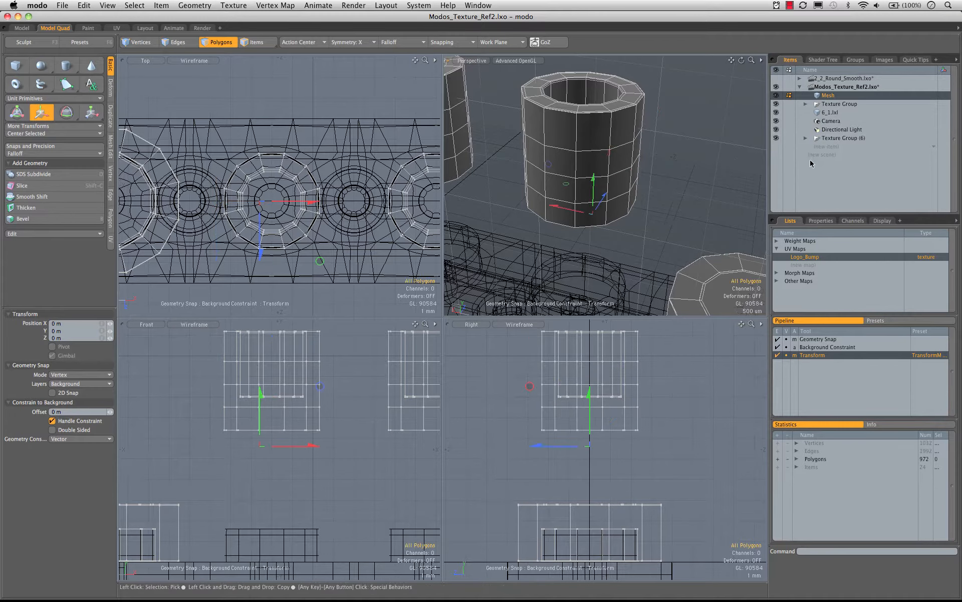
click(826, 146)
click(811, 147)
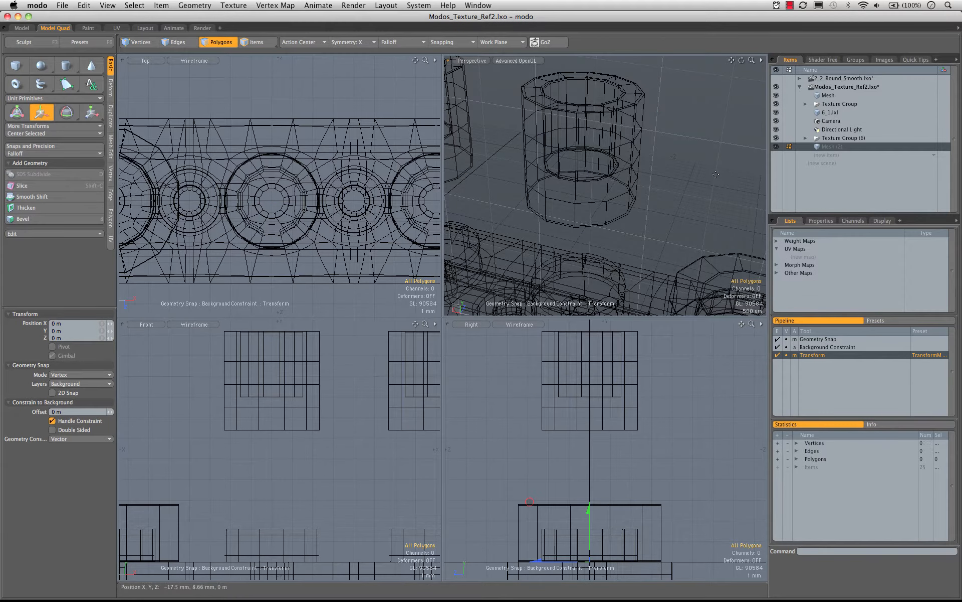
key(super+v)
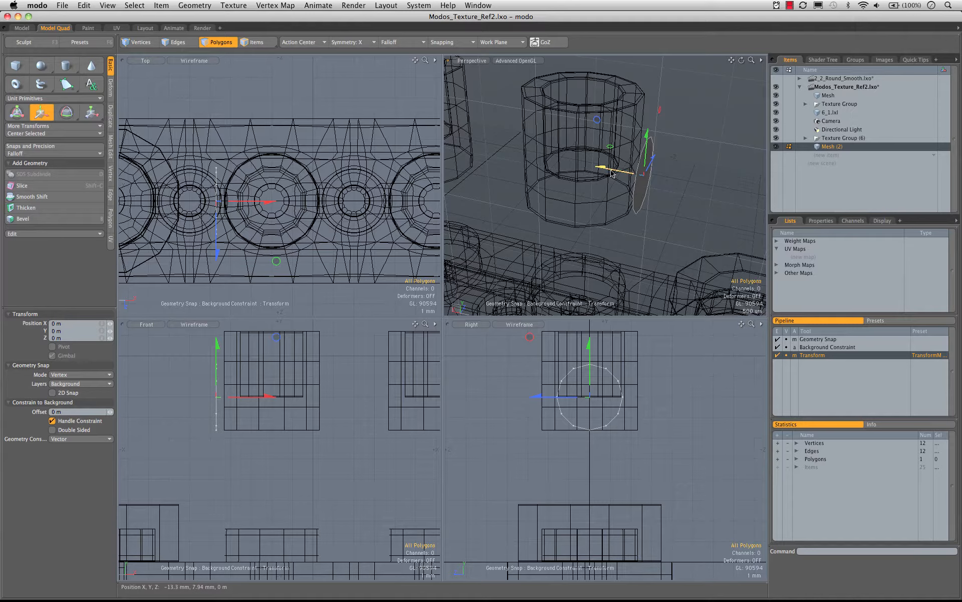
- Try to move the disc along X against the end stud's wall
drag(611, 173, 601, 227)
key(super+z)
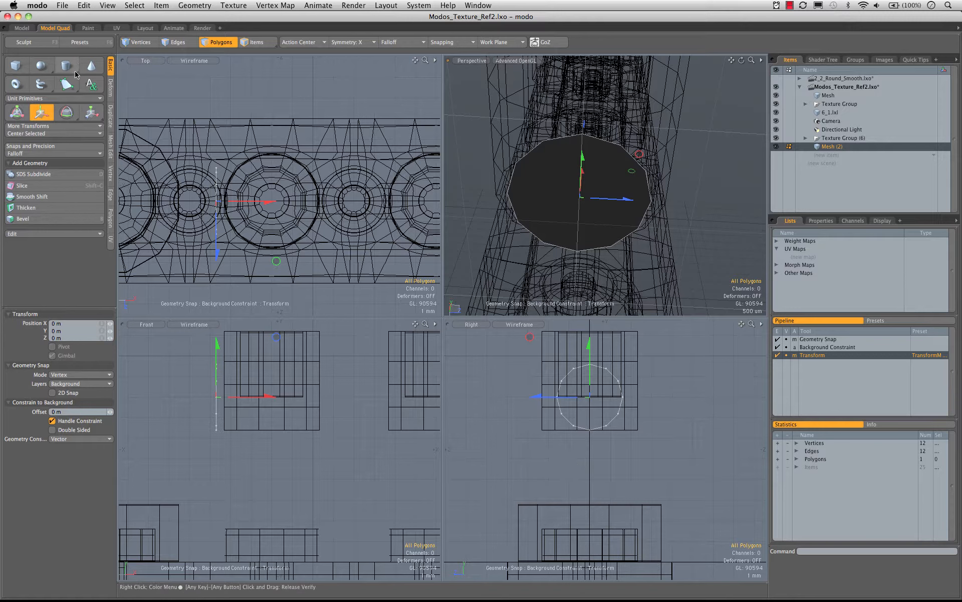
- Clear geometry snapping and the background constraint, and center the disc along Z
click(48, 134)
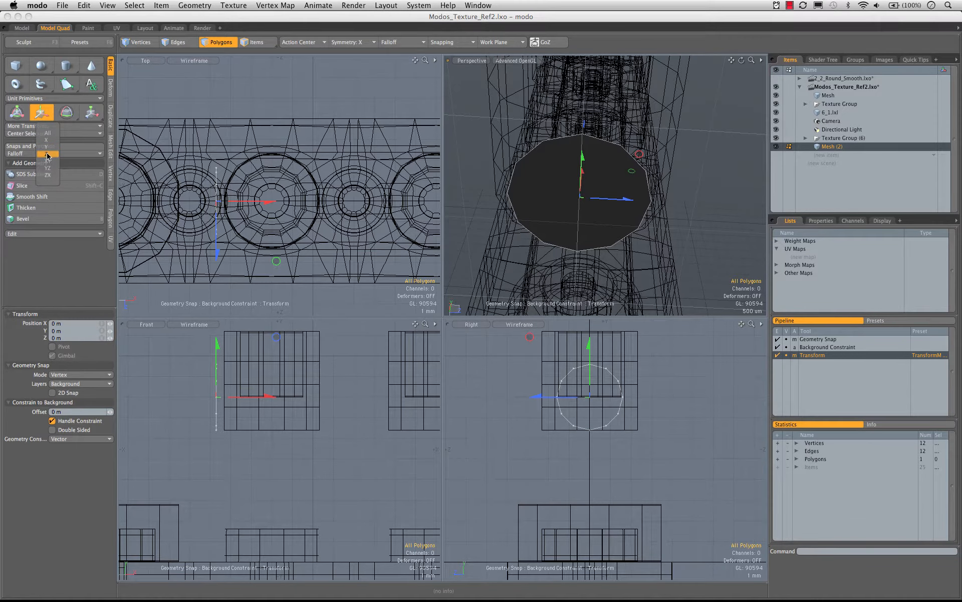
click(49, 154)
alt+drag(628, 244, 589, 171)
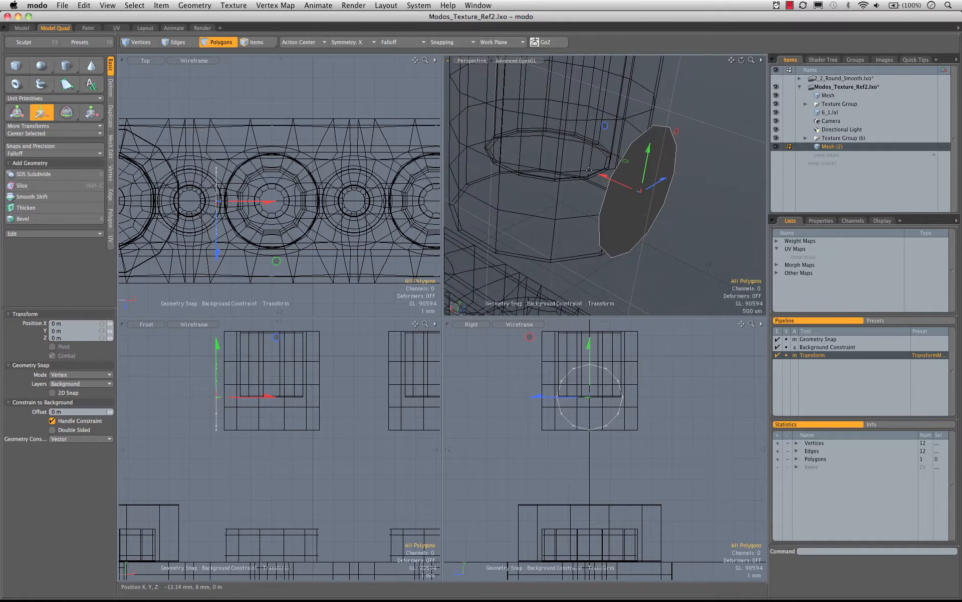
click(474, 44)
click(473, 44)
click(451, 41)
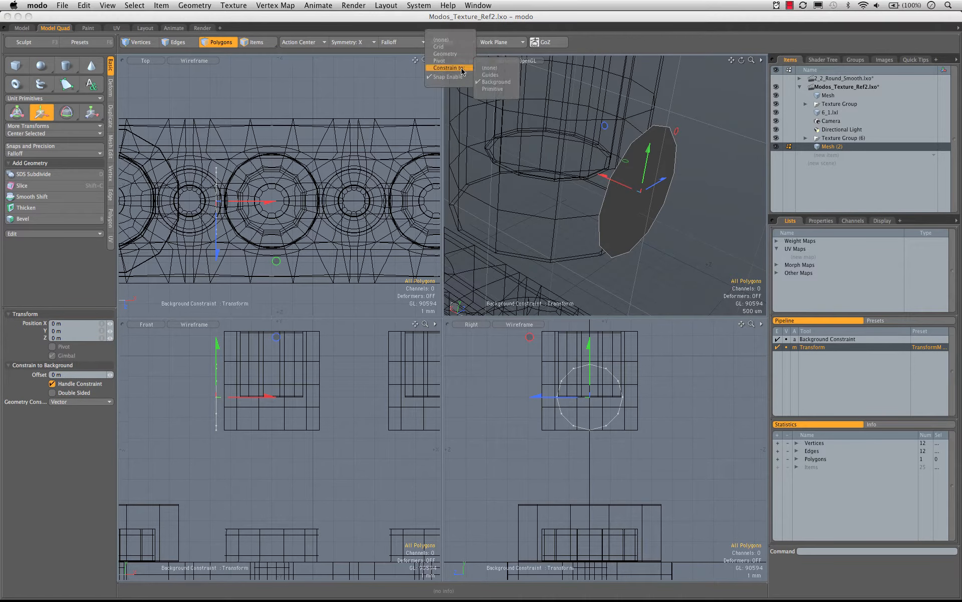
click(463, 76)
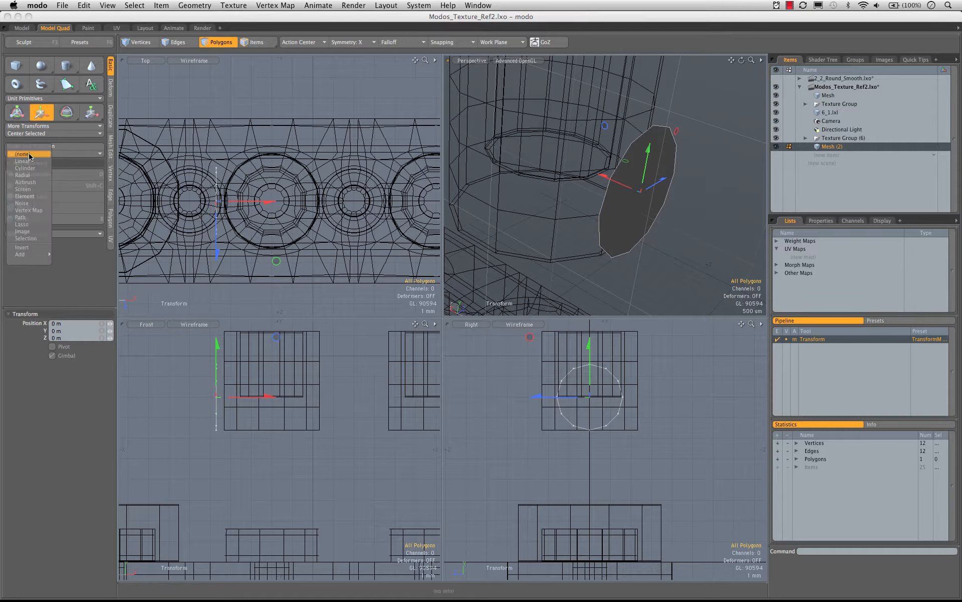
click(63, 134)
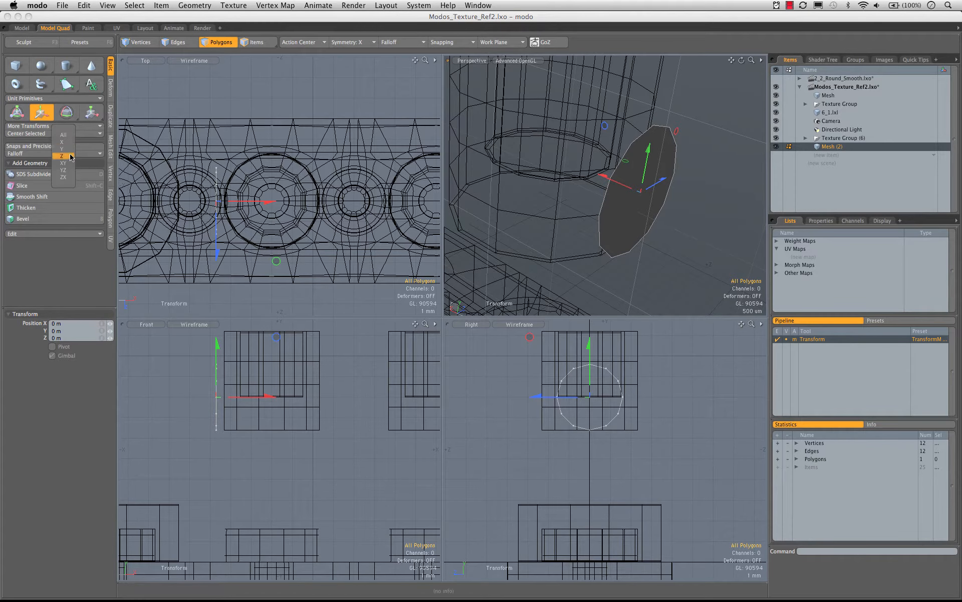
click(71, 157)
alt+drag(507, 220, 538, 236)
- Turn on geometry snapping and constrain movement to the background meshes again
click(451, 43)
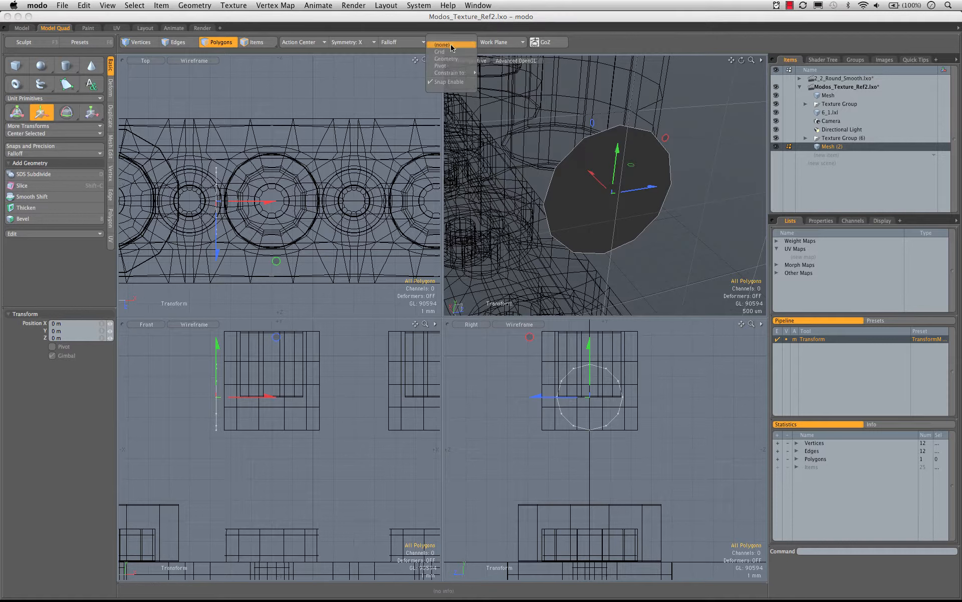
click(445, 58)
click(446, 42)
mouse_move(448, 75)
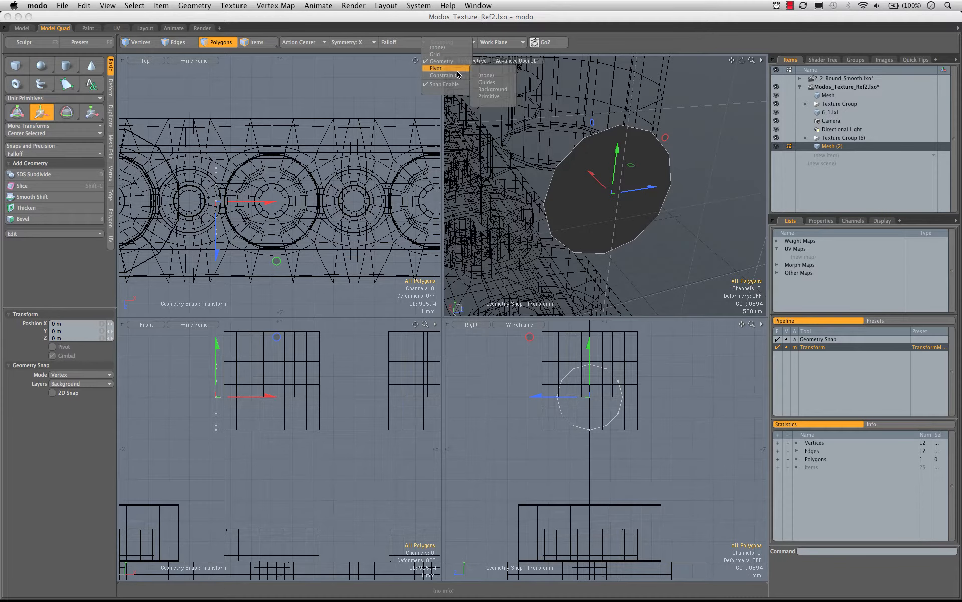
click(496, 90)
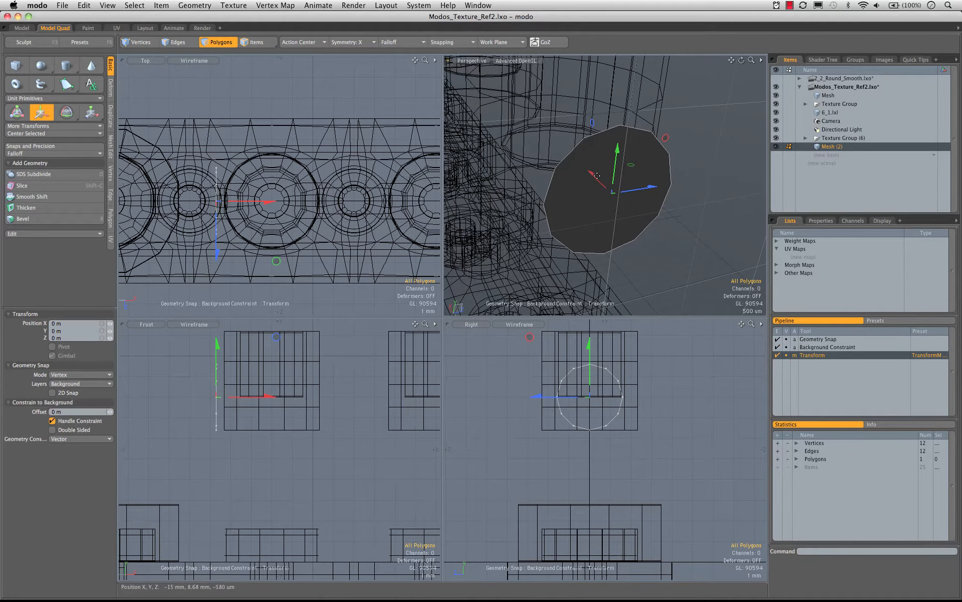
- Try to project the disc onto the end stud's wall by moving it about 9 mm along X
drag(597, 175, 492, 78)
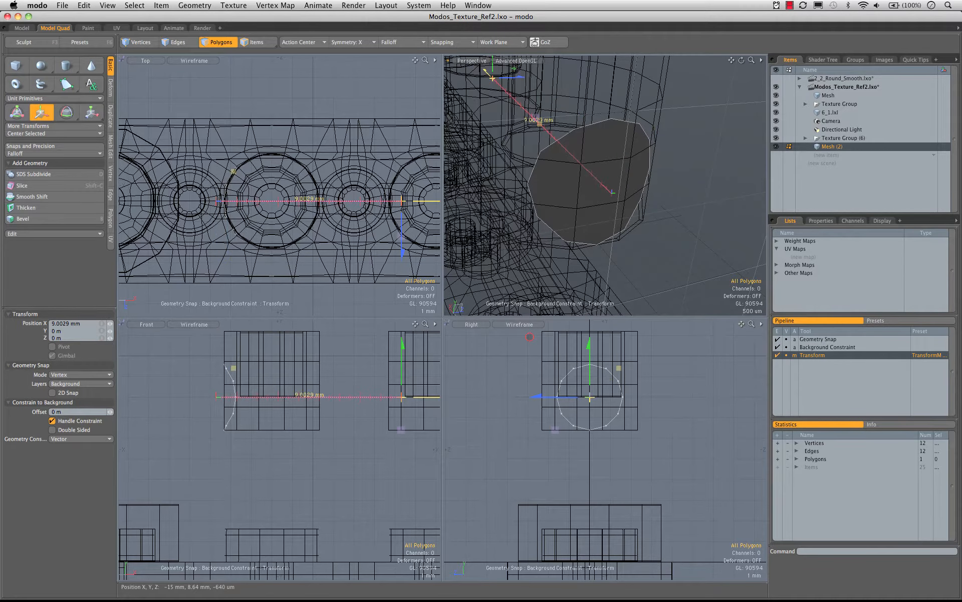
alt+drag(623, 289, 637, 112)
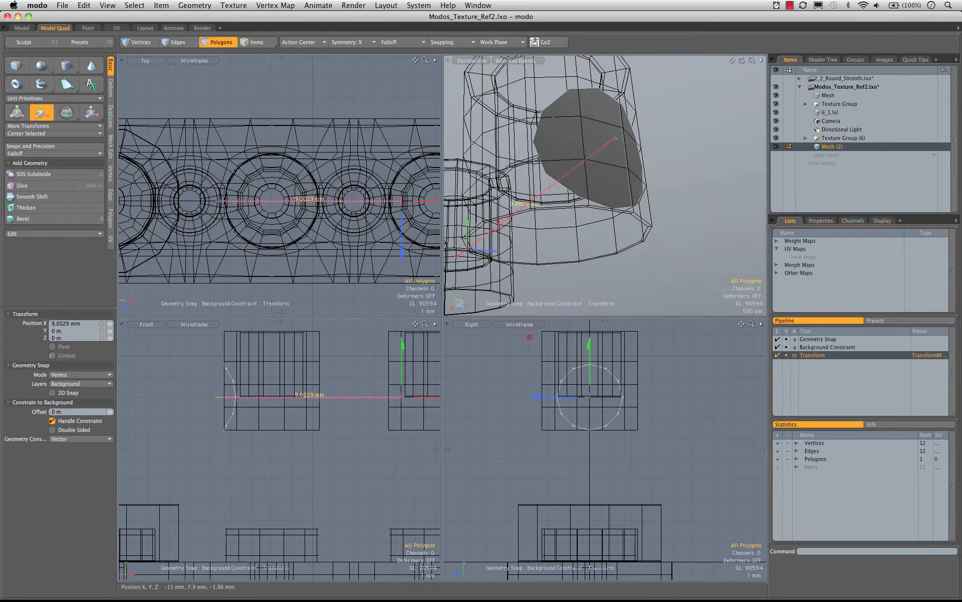
alt+drag(553, 114, 643, 196)
key(super+z)
- Rotate the disc 15° around the X axis
key(e)
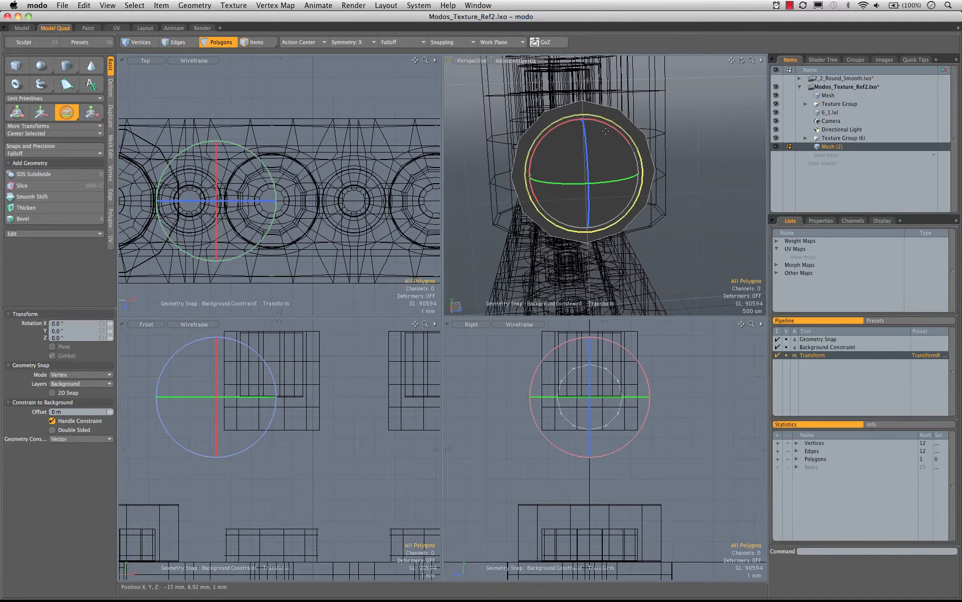
ctrl+drag(610, 128, 622, 137)
alt+drag(607, 229, 607, 188)
alt+drag(581, 225, 606, 227)
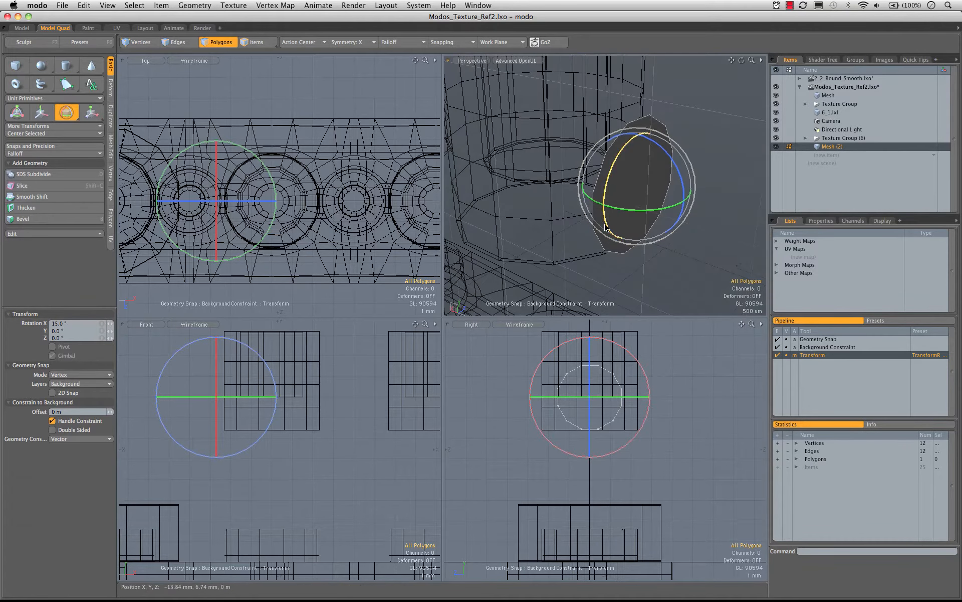
- Move the disc along X into the end stud so it wraps onto the curved outer wall
key(w)
drag(610, 181, 465, 135)
alt+drag(619, 205, 579, 144)
key(q)
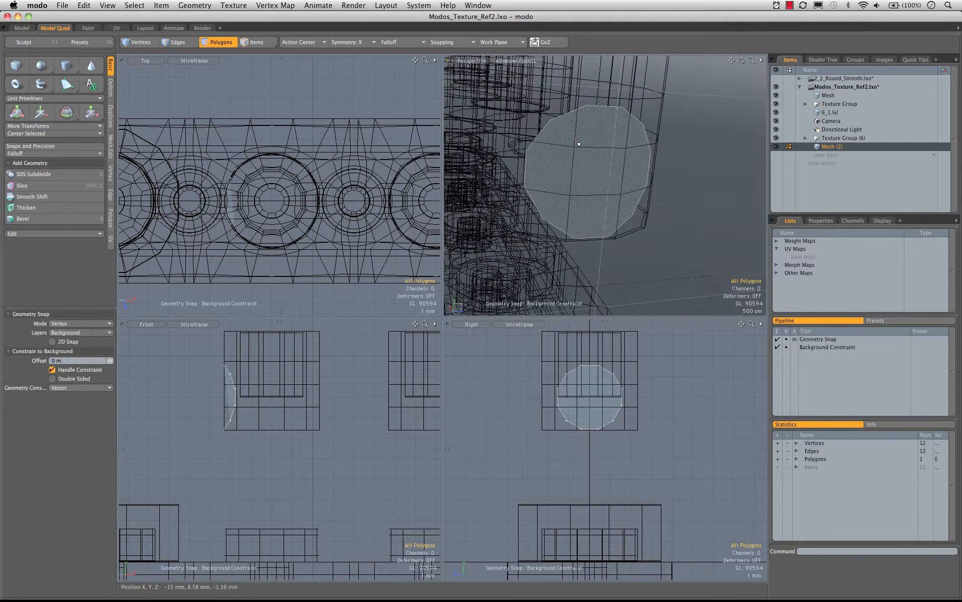
- In the stud mesh, select the centre wall polygon on both X-facing sides of all four raised studs, expand the selection once, and delete it
key(5)
click(636, 112)
key(3)
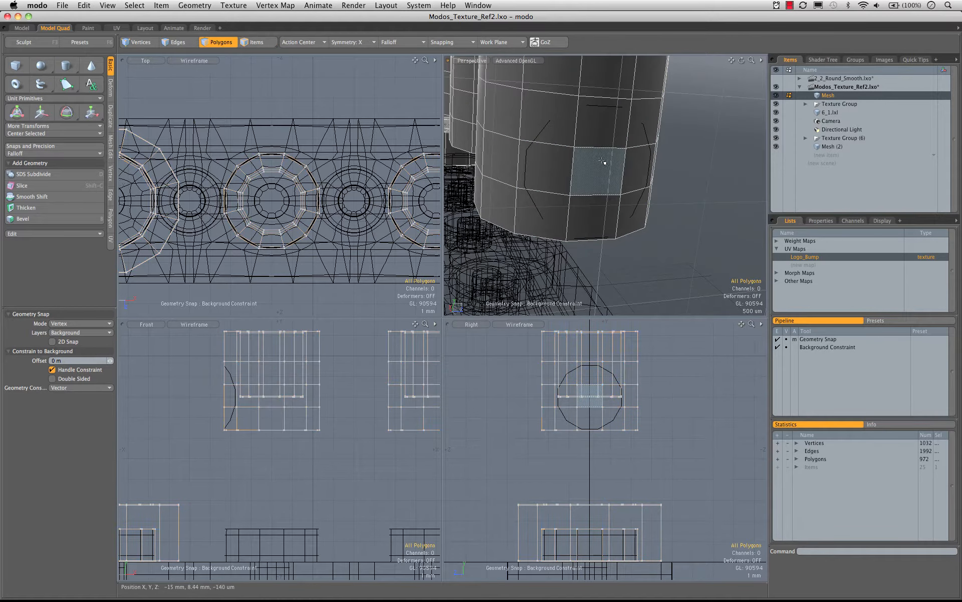
click(603, 162)
alt+drag(562, 196, 615, 184)
shift+click(514, 188)
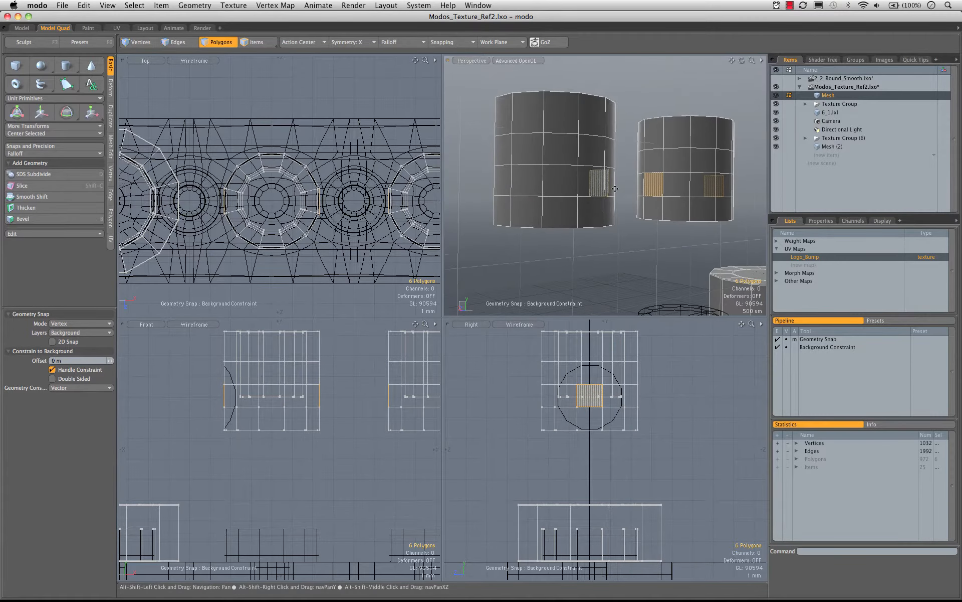
shift+click(506, 183)
alt+drag(508, 184, 585, 248)
alt+drag(688, 260, 465, 185)
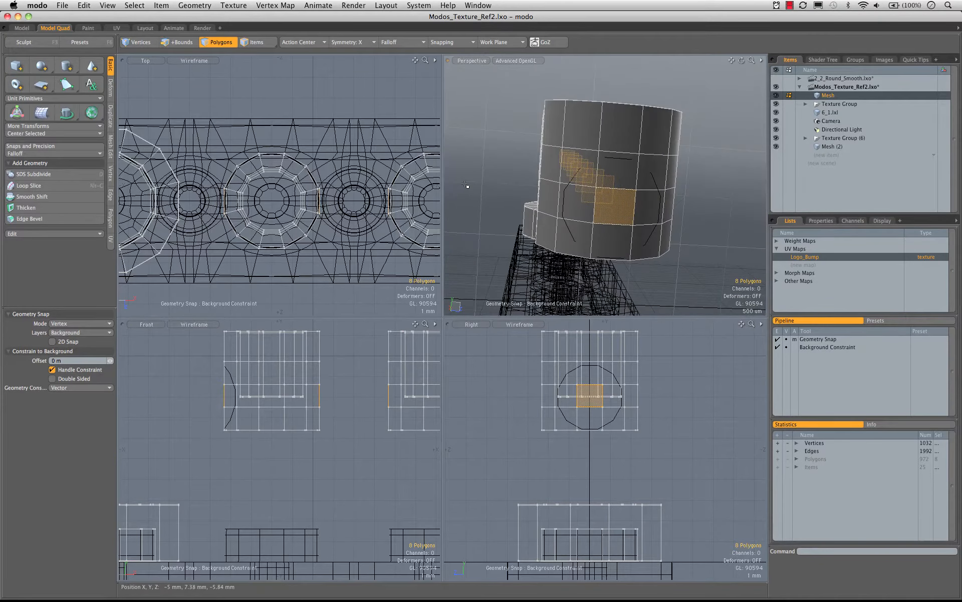
key(shift+Up)
key(Delete)
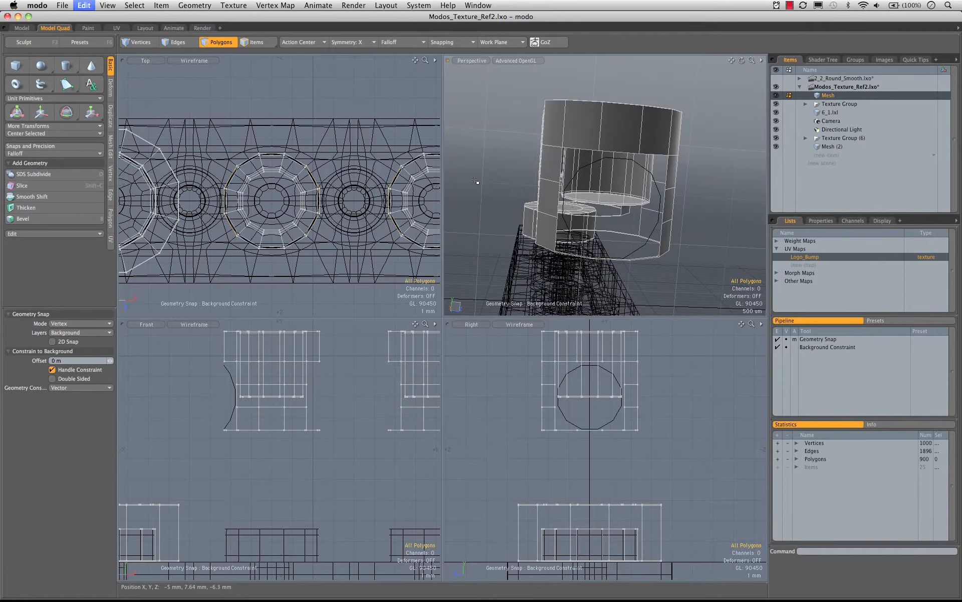
- Select the curved disc polygon in Mesh (2), cut it, and paste it into the main stud mesh
alt+drag(458, 179, 720, 158)
key(5)
click(708, 199)
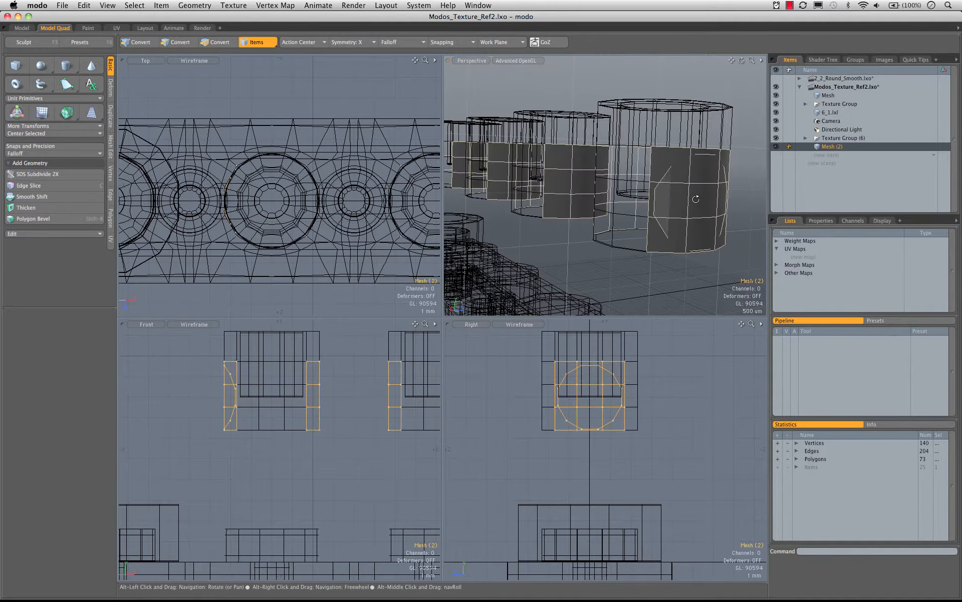
alt+drag(684, 202, 683, 188)
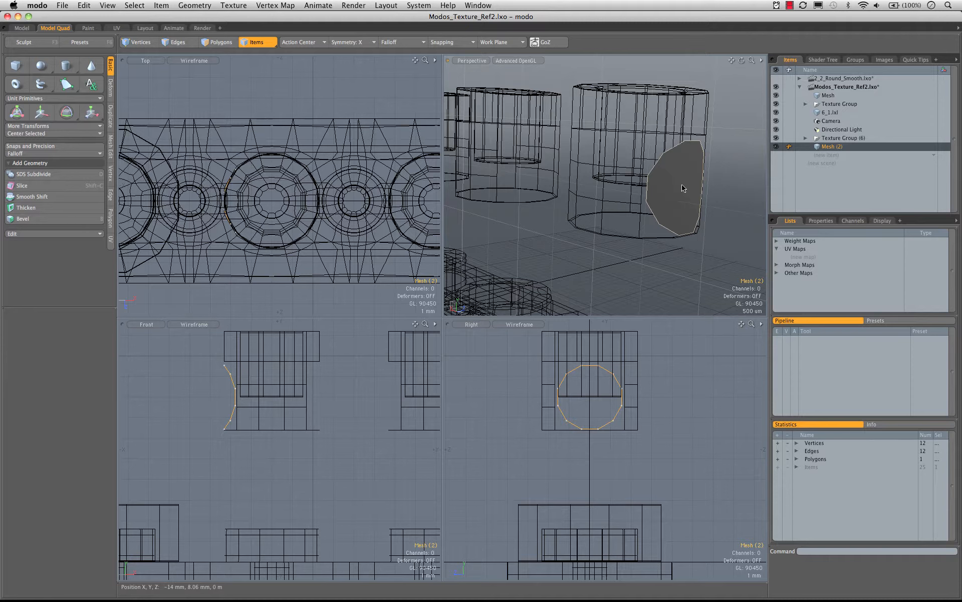
key(3)
click(690, 190)
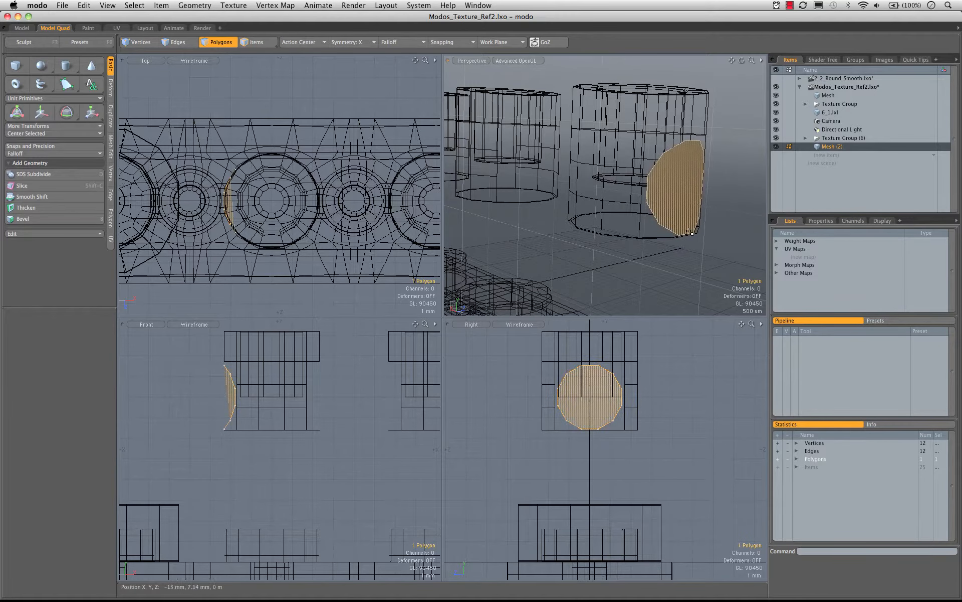
click(828, 95)
key(ctrl+v)
alt+drag(692, 201, 700, 194)
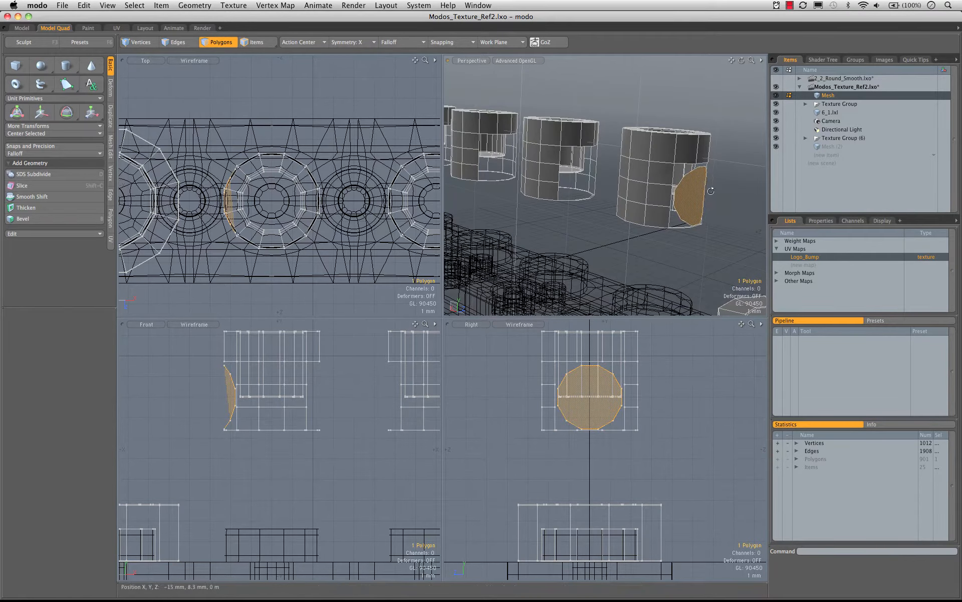
alt+drag(715, 194, 698, 181)
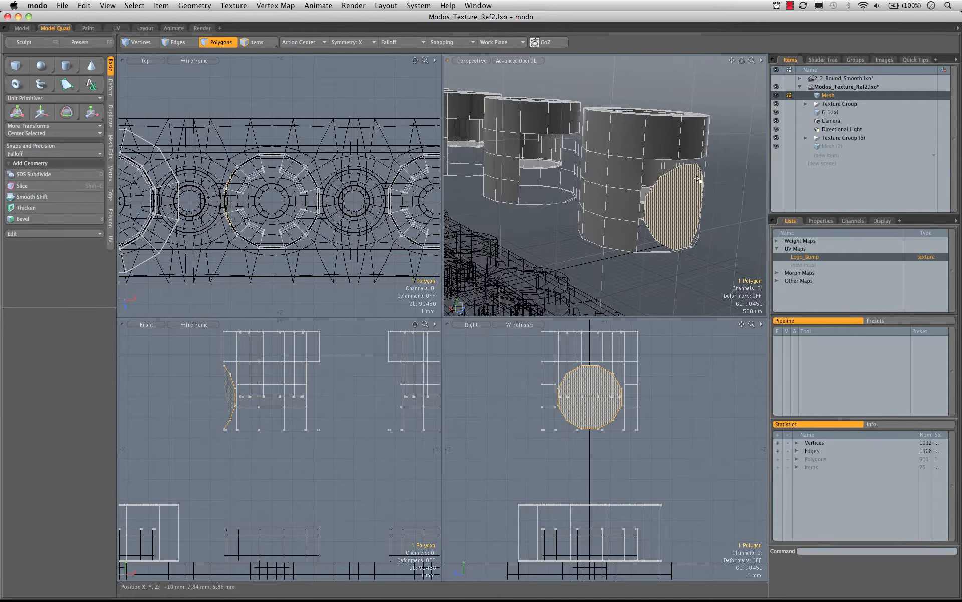
- Try to paste a second copy of the disc and offset it about 5 mm along X
key(w)
alt+drag(685, 190, 671, 185)
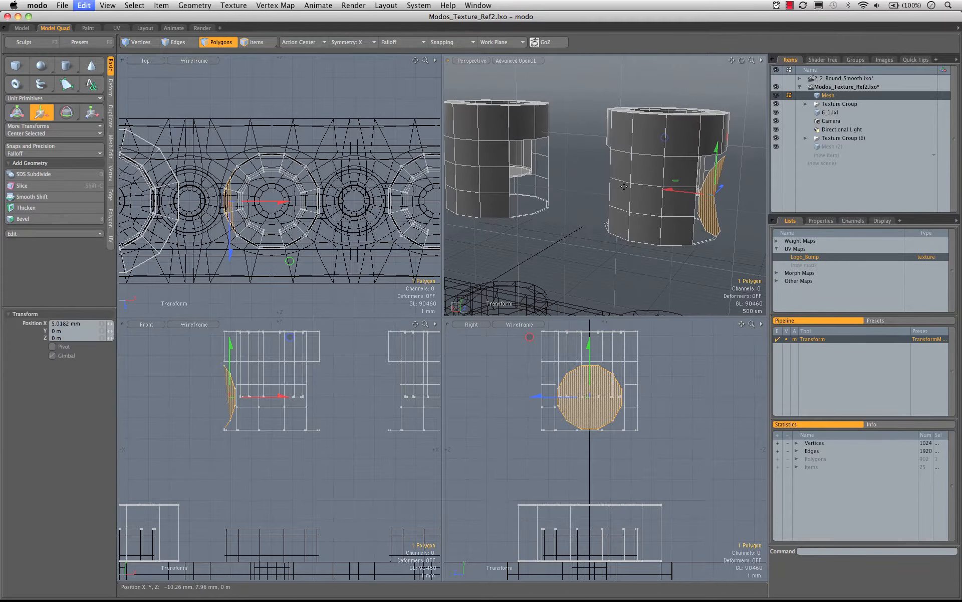
key(q)
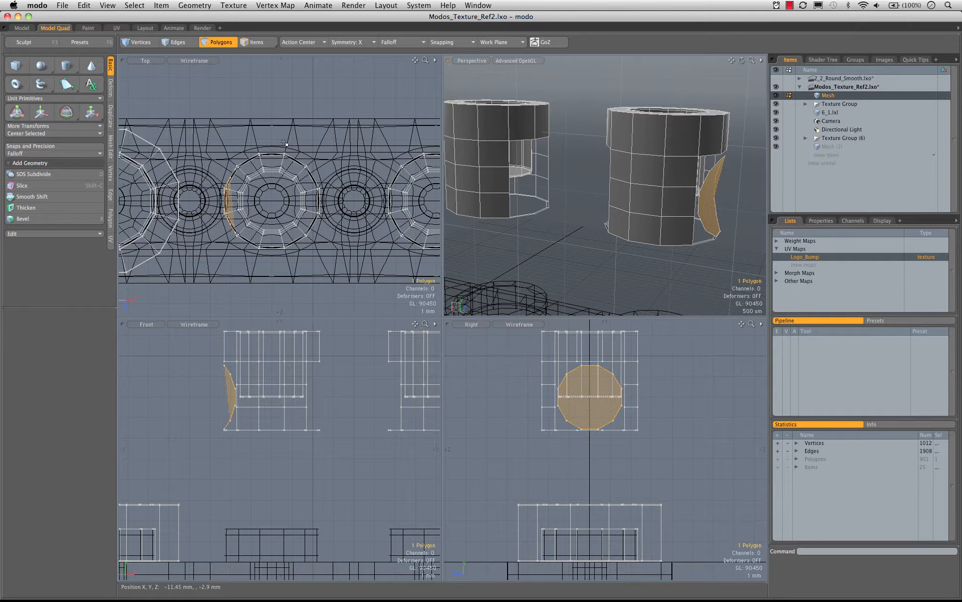
key(Delete)
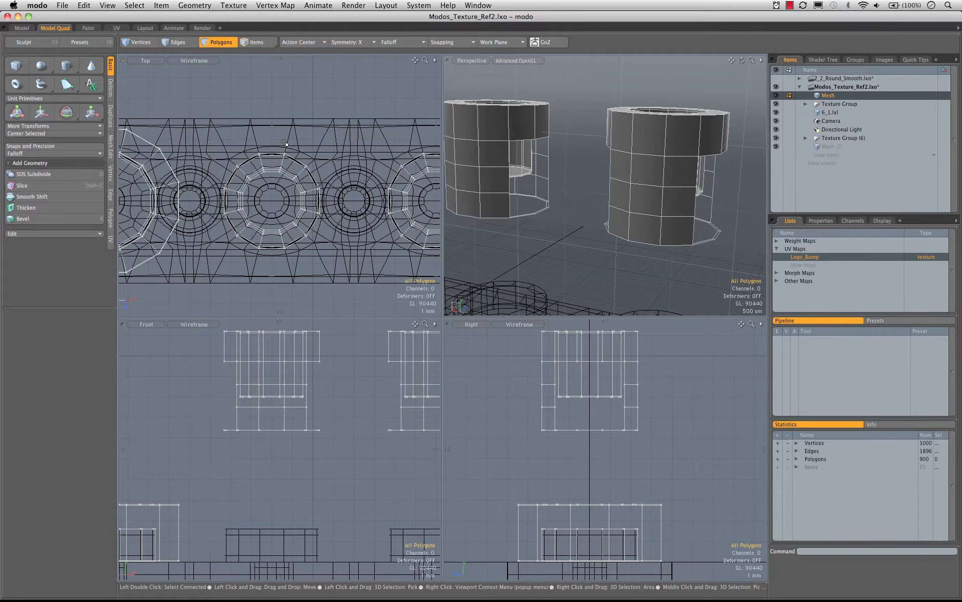
key(super+z)
alt+drag(627, 196, 690, 196)
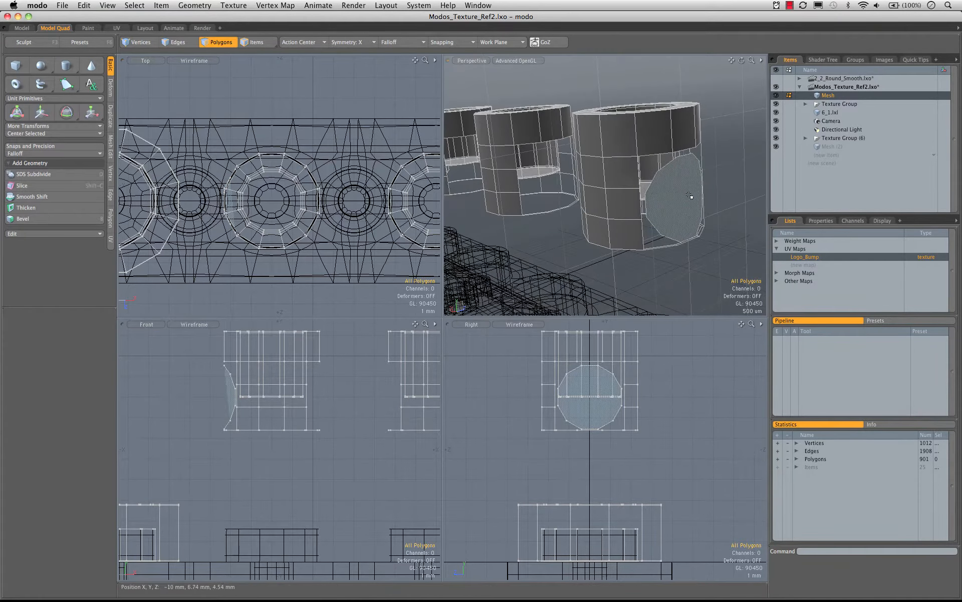
- Clone the round disc polygon three times with an 8 mm X offset so each cylinder in the row has one
key(KP_0)
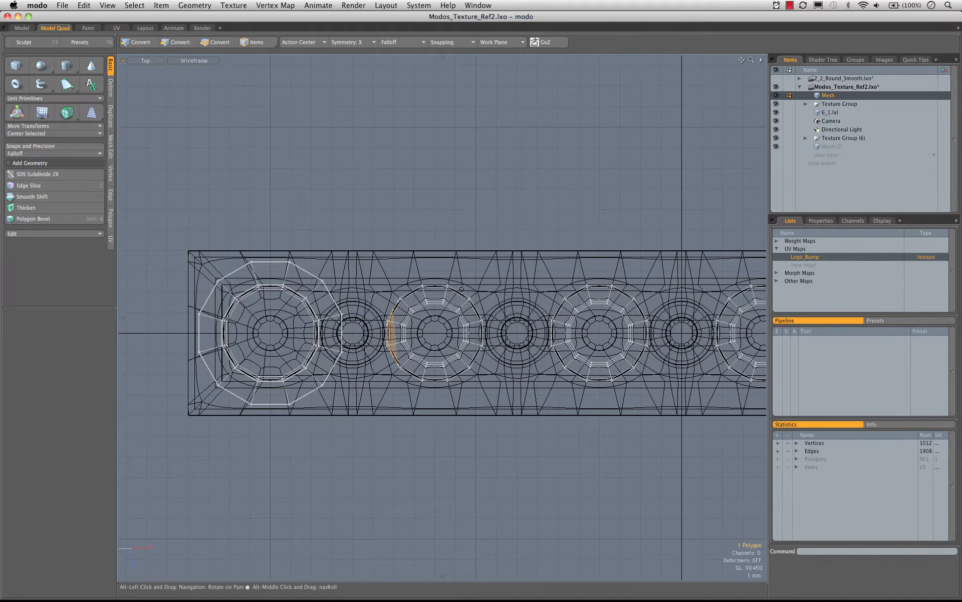
ctrl+alt+drag(507, 301, 486, 283)
alt+drag(486, 283, 349, 228)
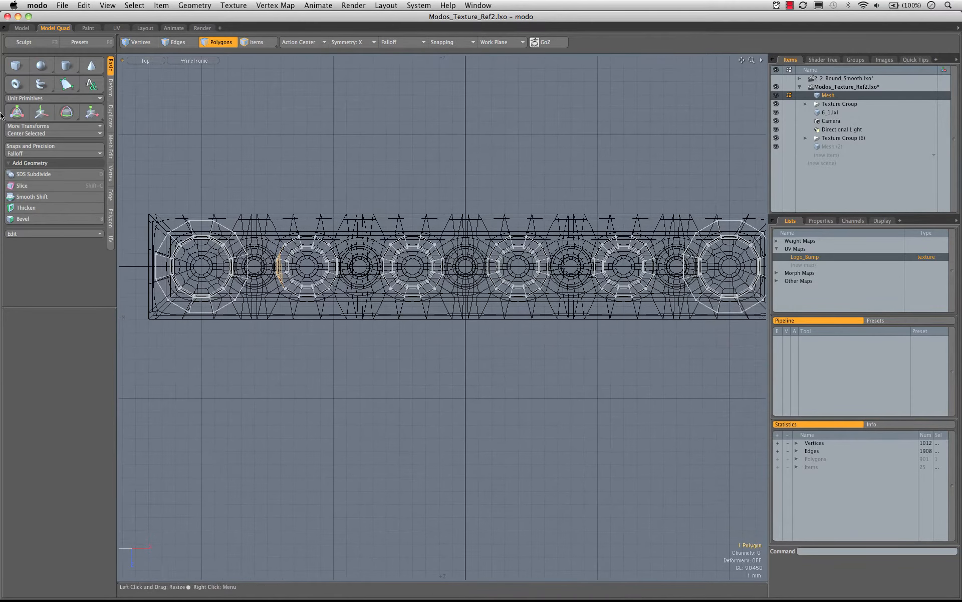
click(113, 115)
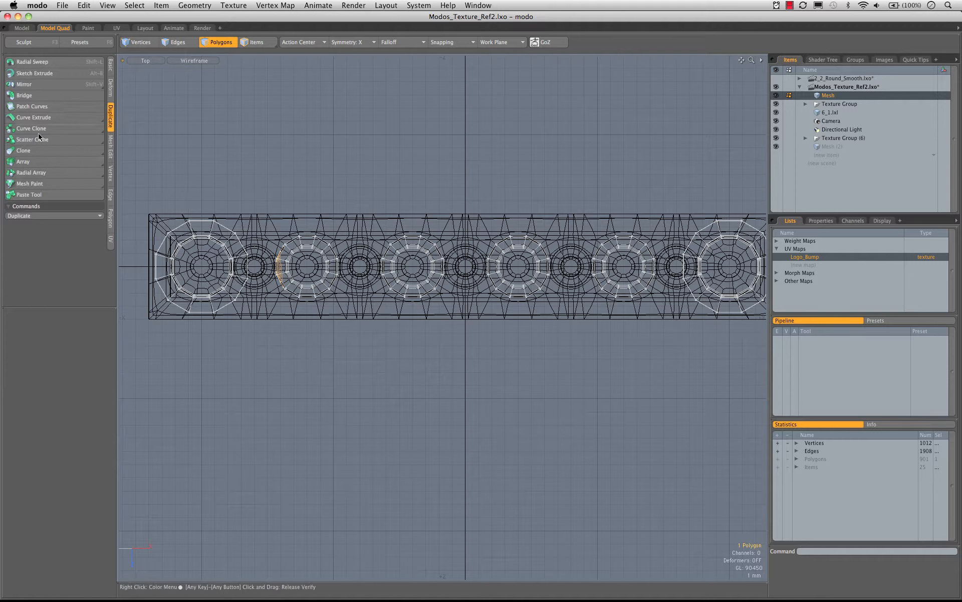
click(33, 151)
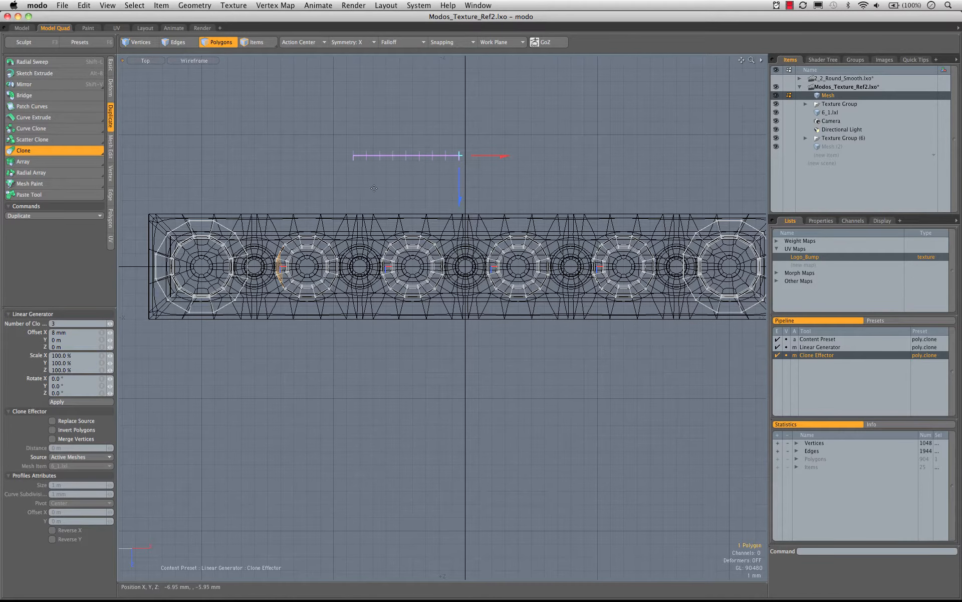
key(space)
key(ctrl+space)
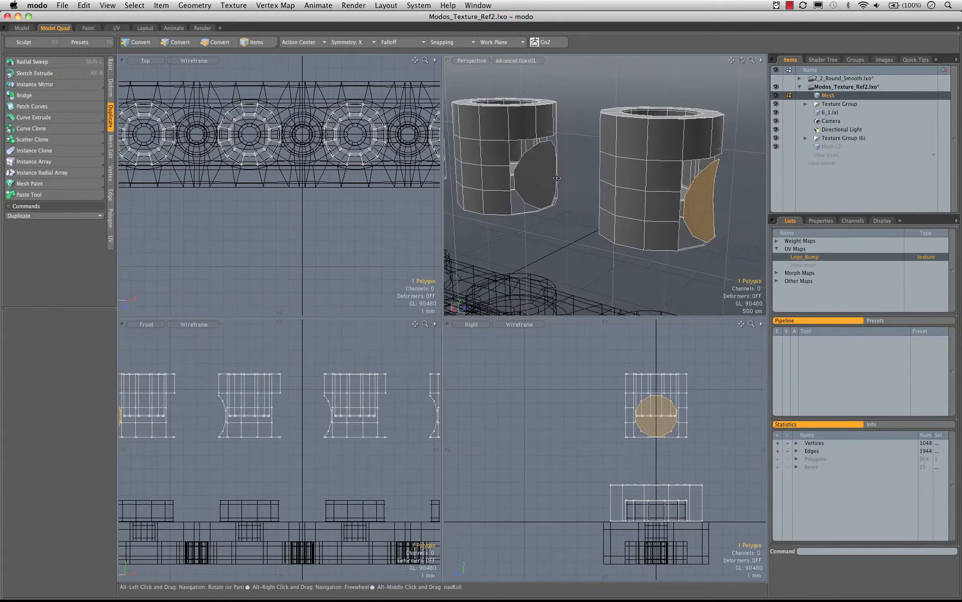
- Select all four disc polygons and mirror them across the X axis to the opposite sides of the cylinders
alt+drag(584, 187, 544, 184)
shift+click(495, 161)
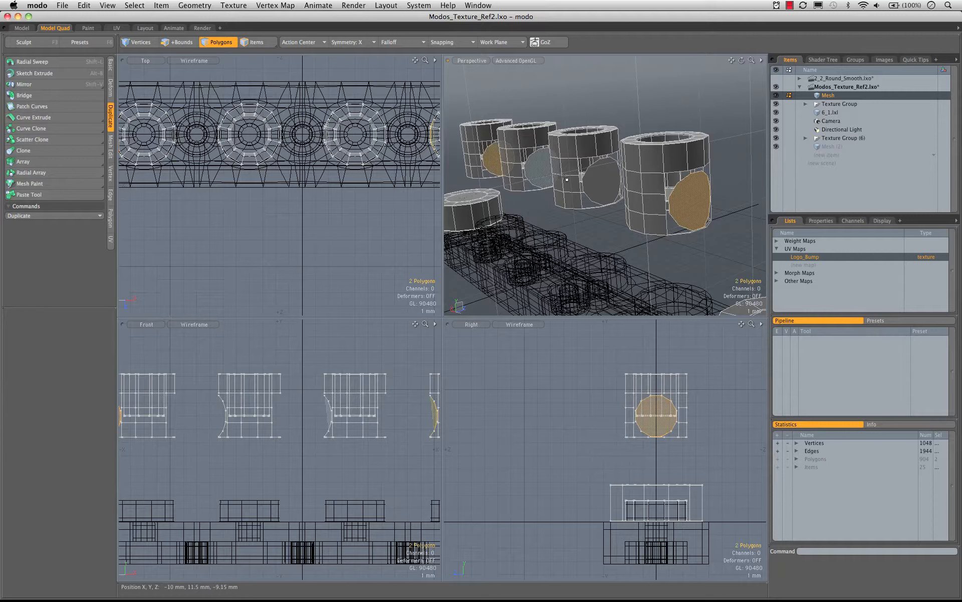
shift+click(600, 178)
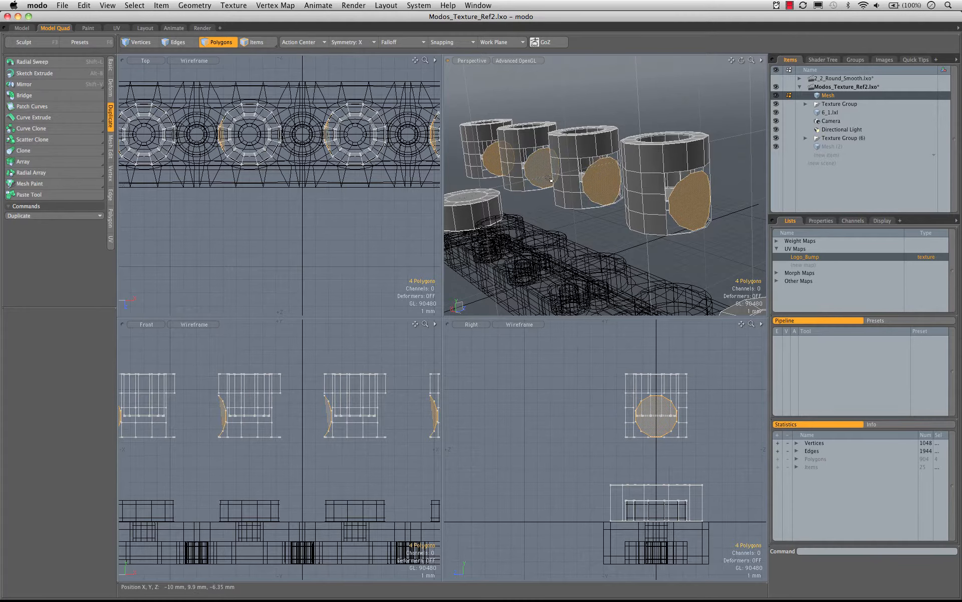
key(shift+v)
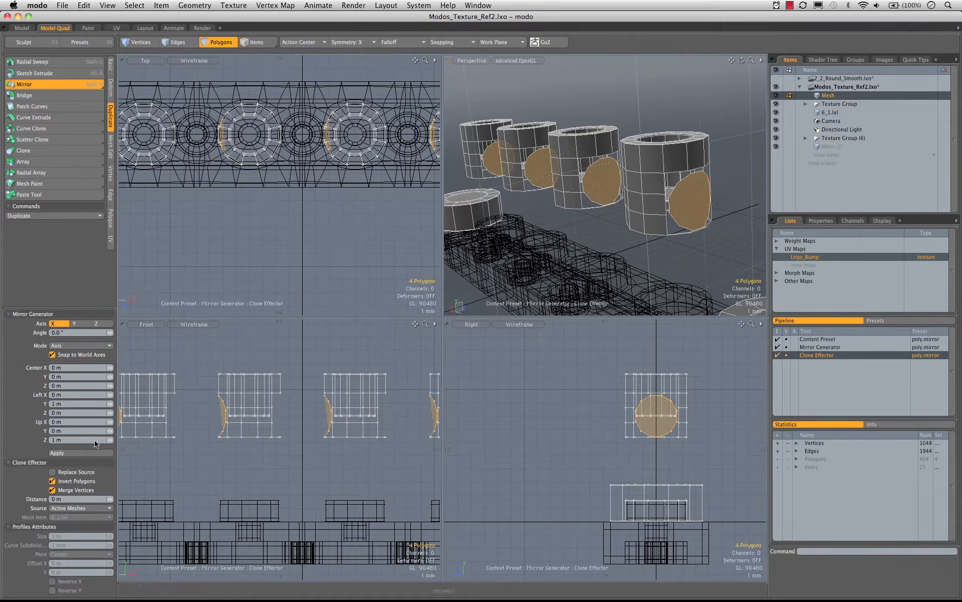
click(68, 454)
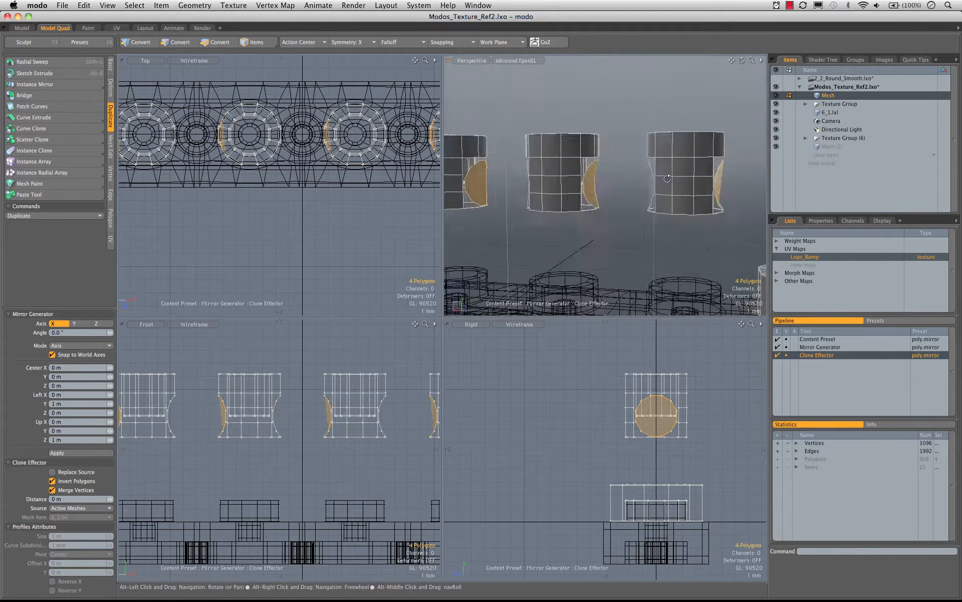
mouse_move(592, 191)
alt+mouse_down()
mouse_move(625, 187)
mouse_move(599, 187)
alt+mouse_up()
key(q)
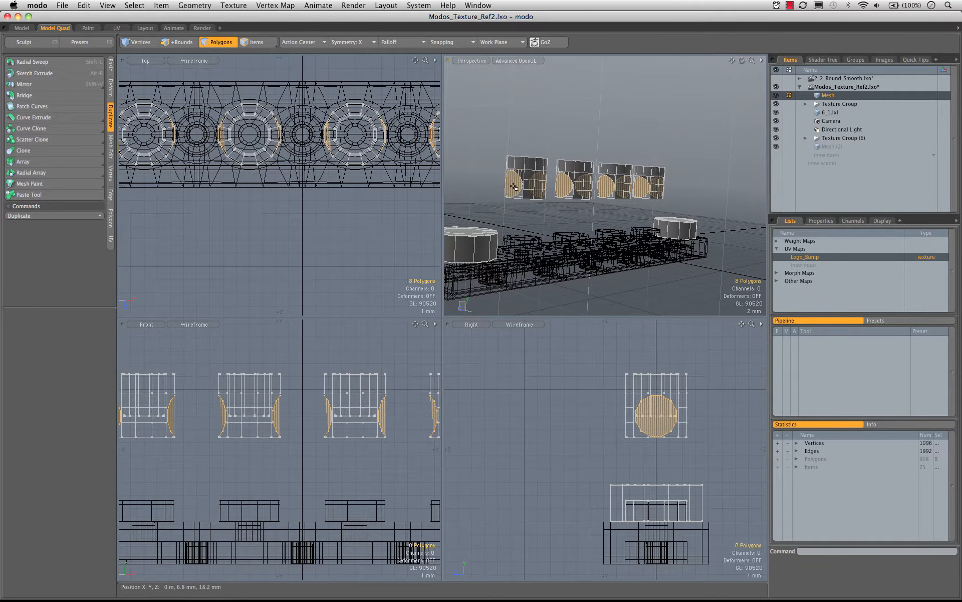
- Assign the Base_Gray material to the eight disc polygons with smoothing on, and clear the selection
key(m)
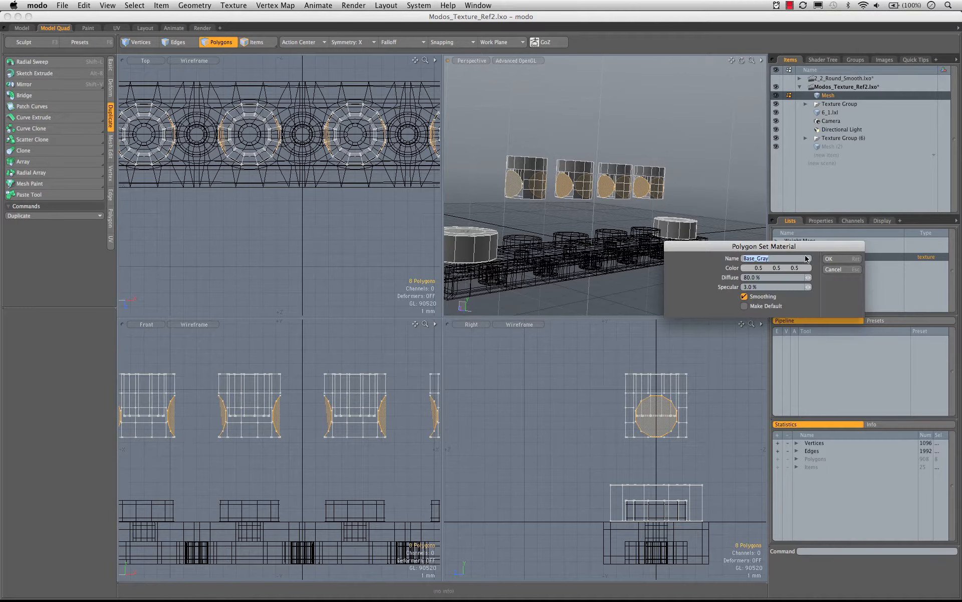
click(834, 260)
click(723, 181)
- Bridge the disc edge loops to the rectangular openings on the outward-facing sides of the two end cylinders
alt+drag(723, 182, 604, 174)
scroll(665, 176, up, 6)
alt+drag(665, 176, 635, 189)
alt+drag(635, 190, 646, 251)
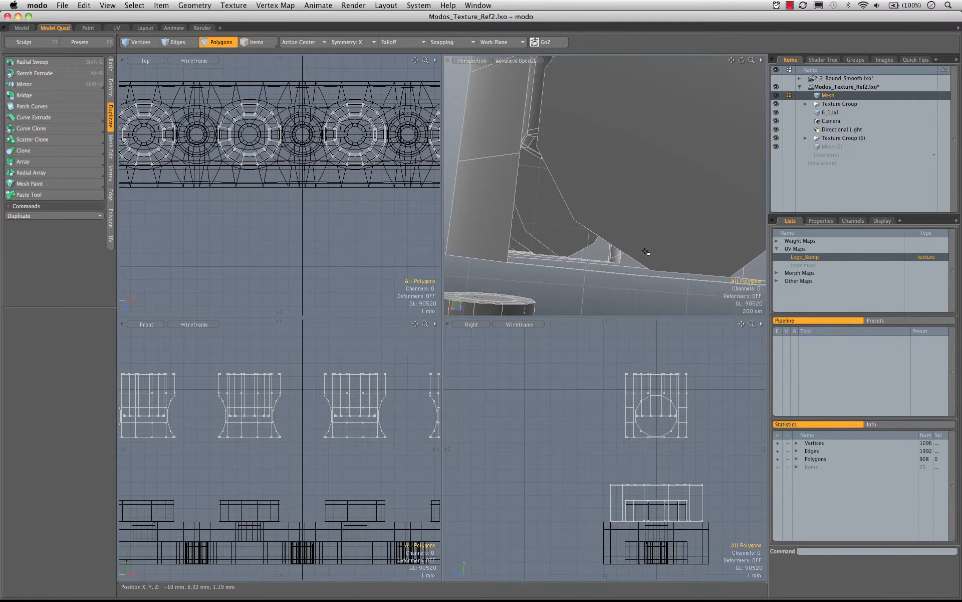
ctrl+alt+drag(637, 183, 669, 170)
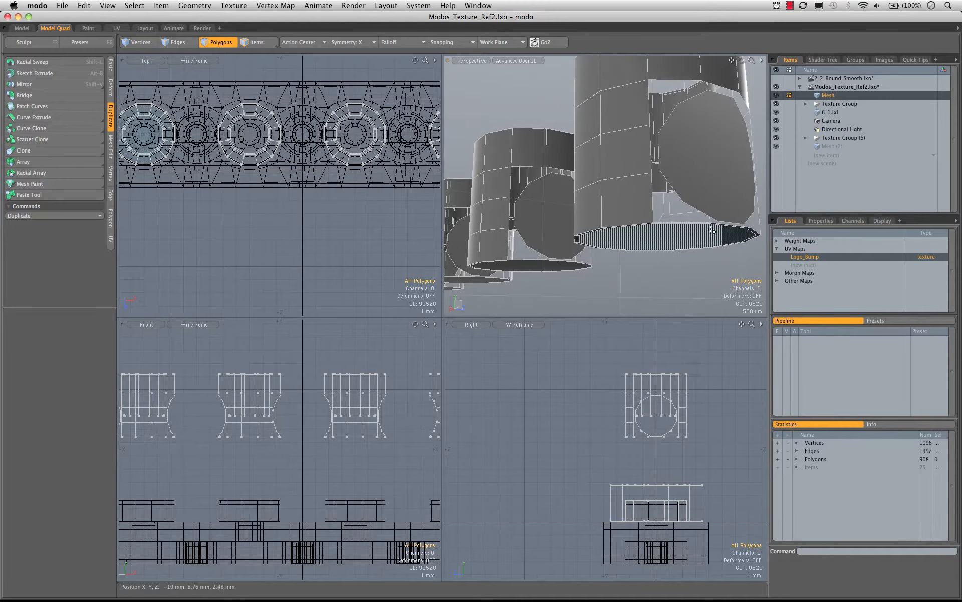
alt+drag(661, 213, 637, 215)
key(2)
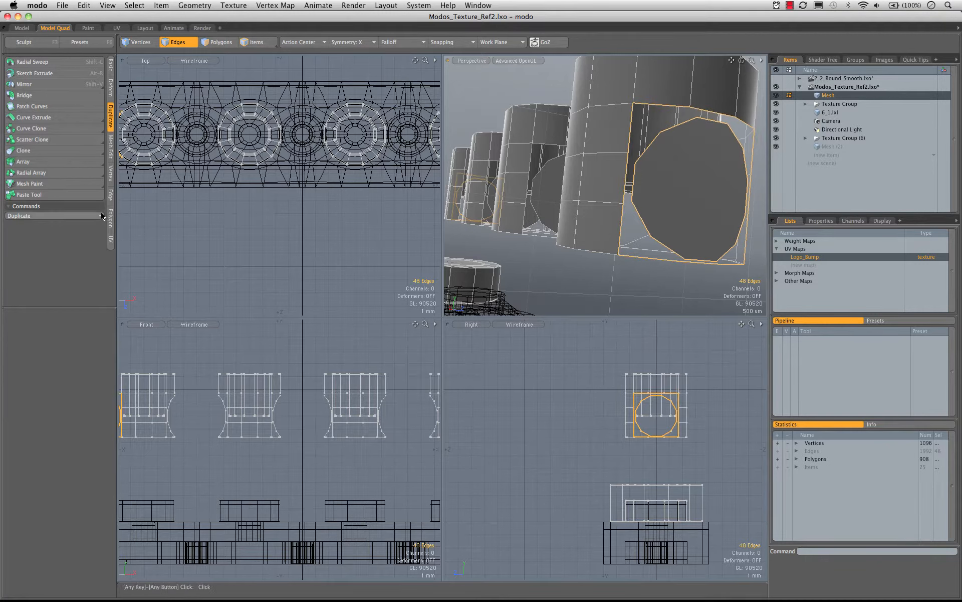
click(110, 195)
click(30, 117)
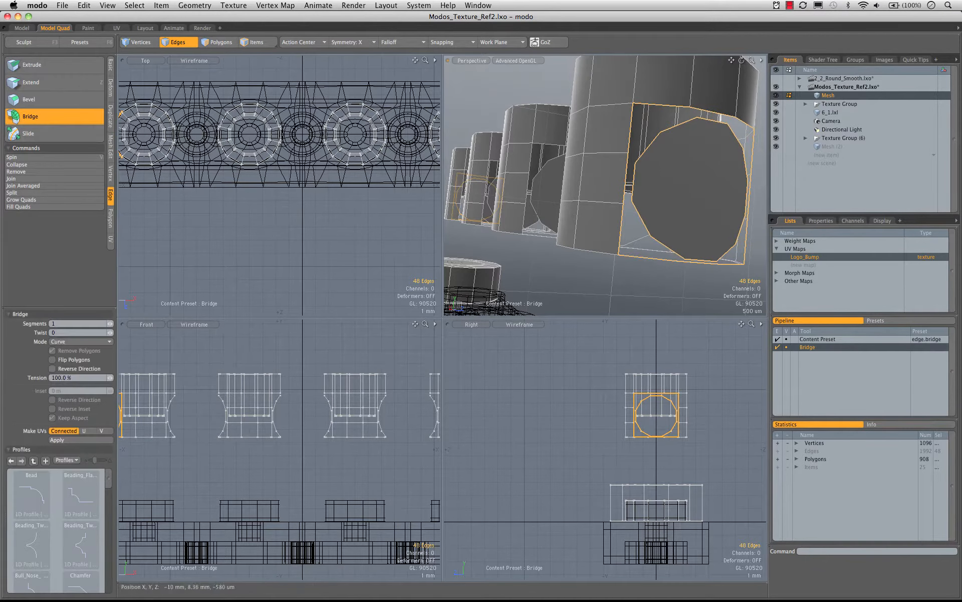
alt+drag(651, 200, 556, 147)
key(space)
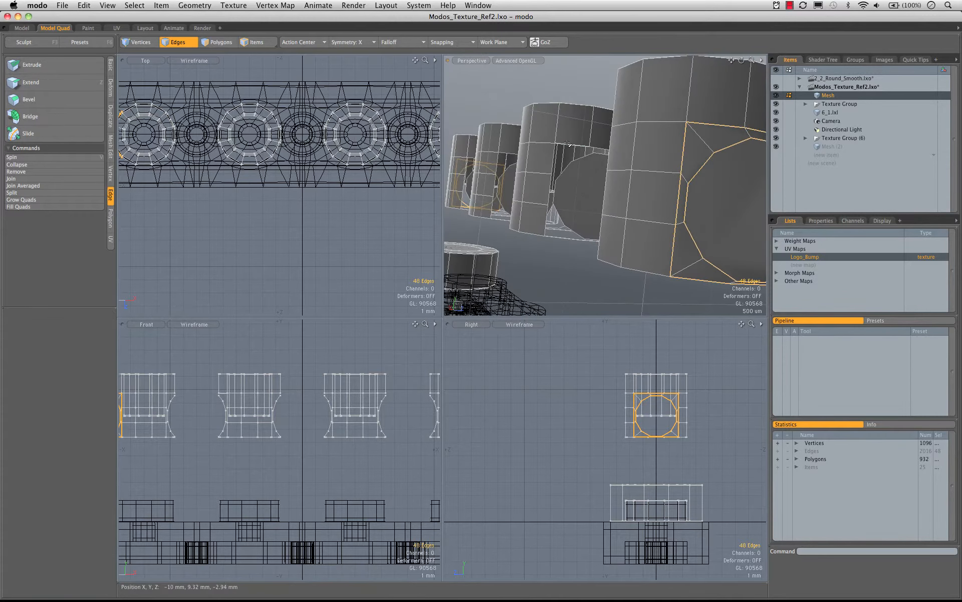
- Bridge the disc edge loops to the rectangular openings on the outward-facing sides of the two middle cylinders
double_click(579, 152)
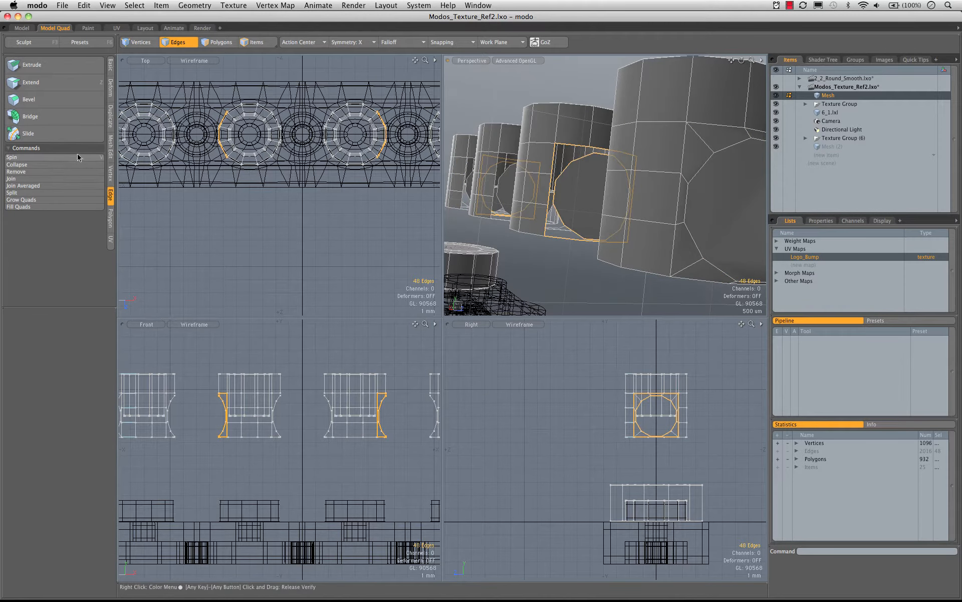
click(30, 117)
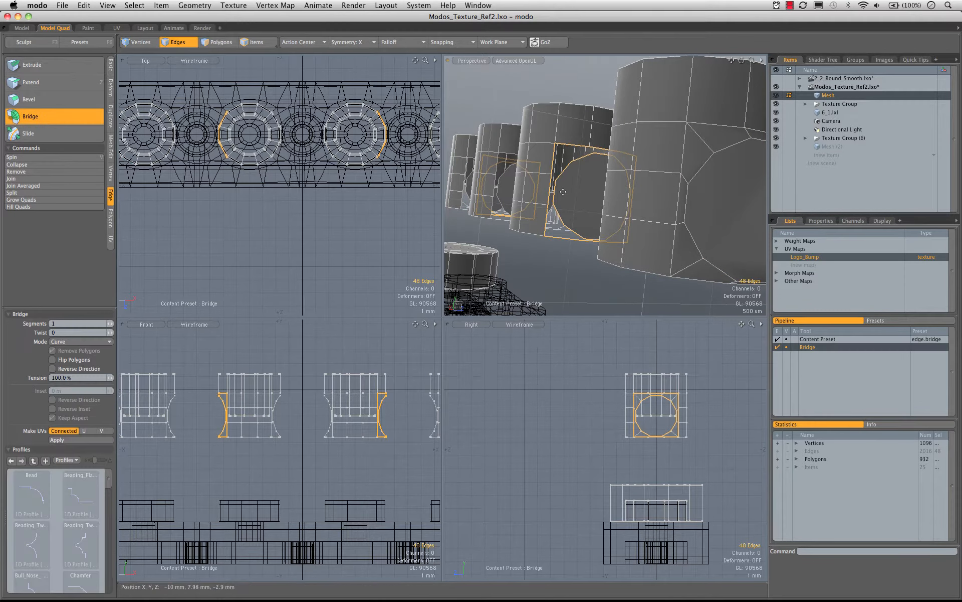
click(590, 208)
alt+drag(590, 208, 601, 174)
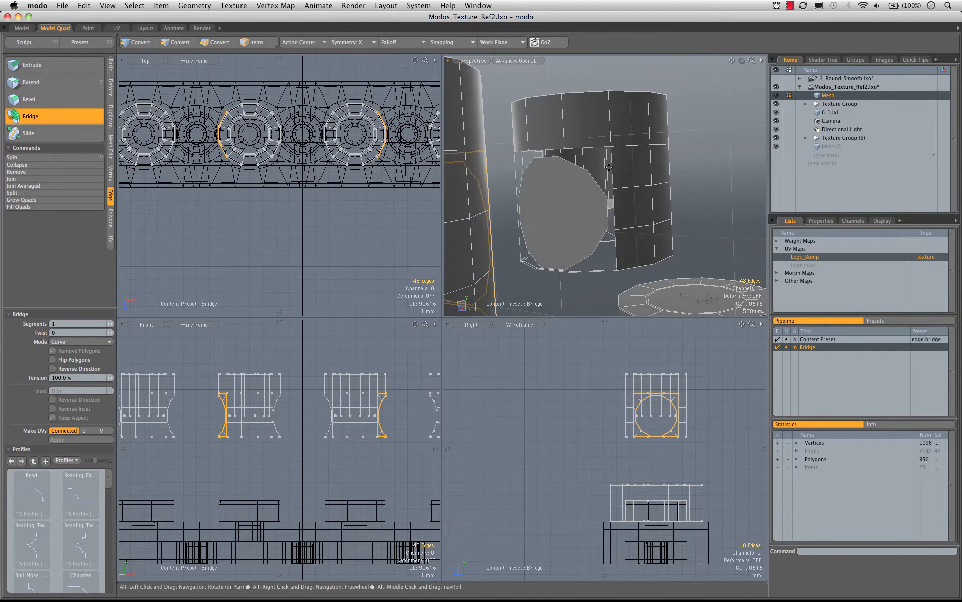
key(space)
- Bridge the disc edge loops to the rectangular openings on the inward-facing sides of the two end cylinders
double_click(595, 179)
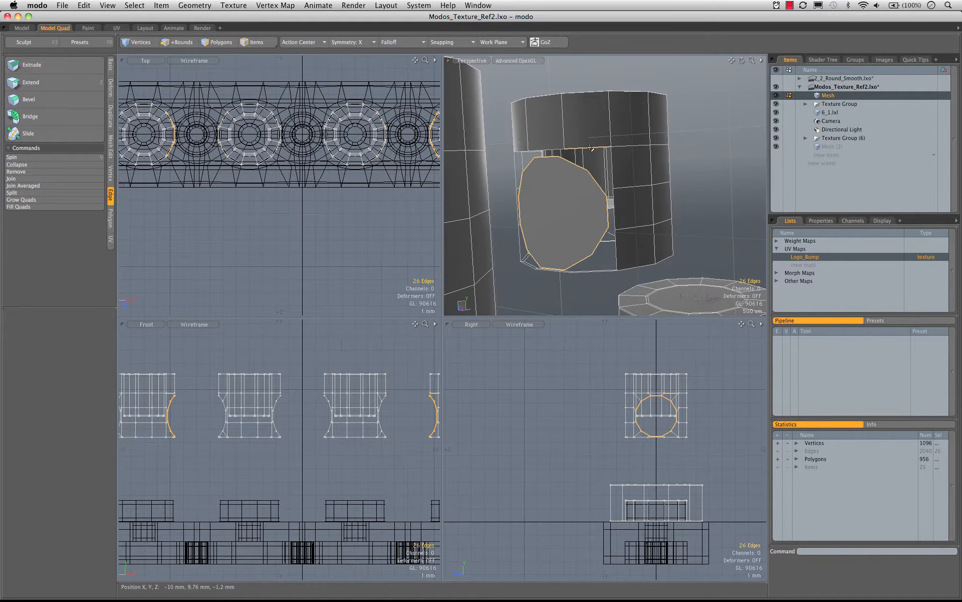
click(31, 117)
alt+drag(531, 195, 578, 193)
key(space)
- Bridge the disc edge loops to the rectangular openings on the inward-facing sides of the two middle cylinders
double_click(567, 194)
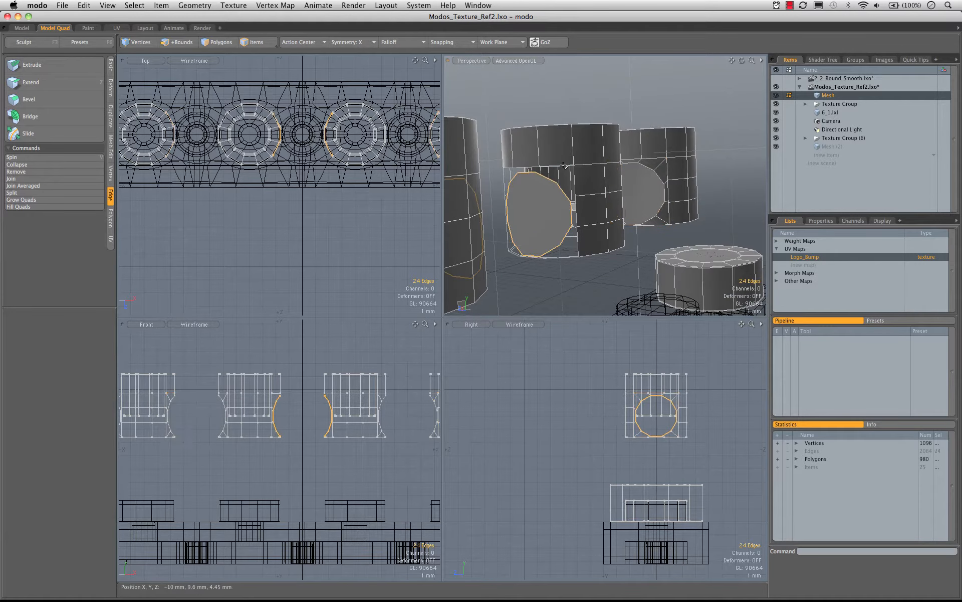
click(30, 117)
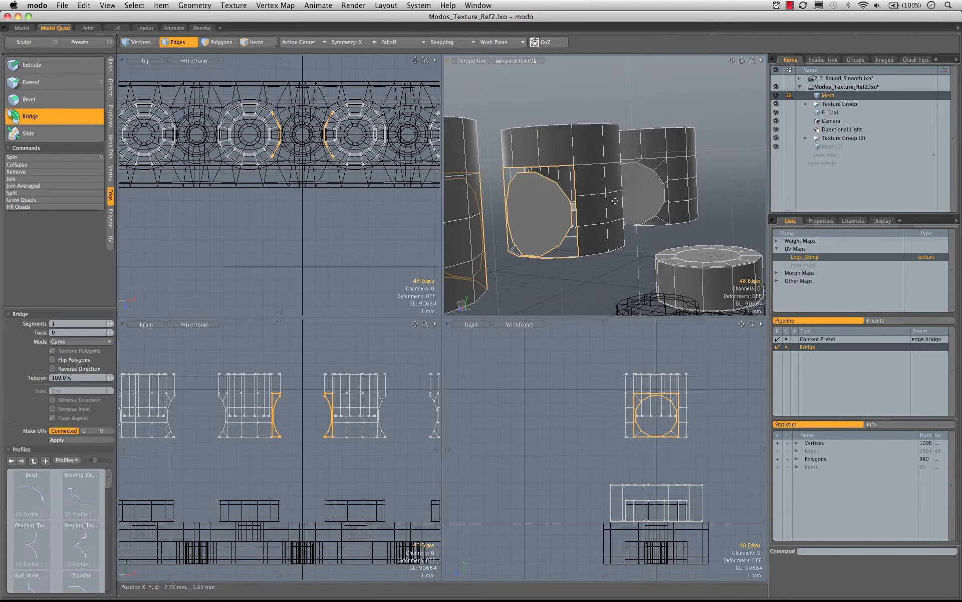
scroll(633, 201, down, 5)
alt+drag(629, 202, 651, 191)
key(space)
- Clear the edge selection and convert the whole mesh to subdivision surfaces
click(598, 183)
key(Tab)
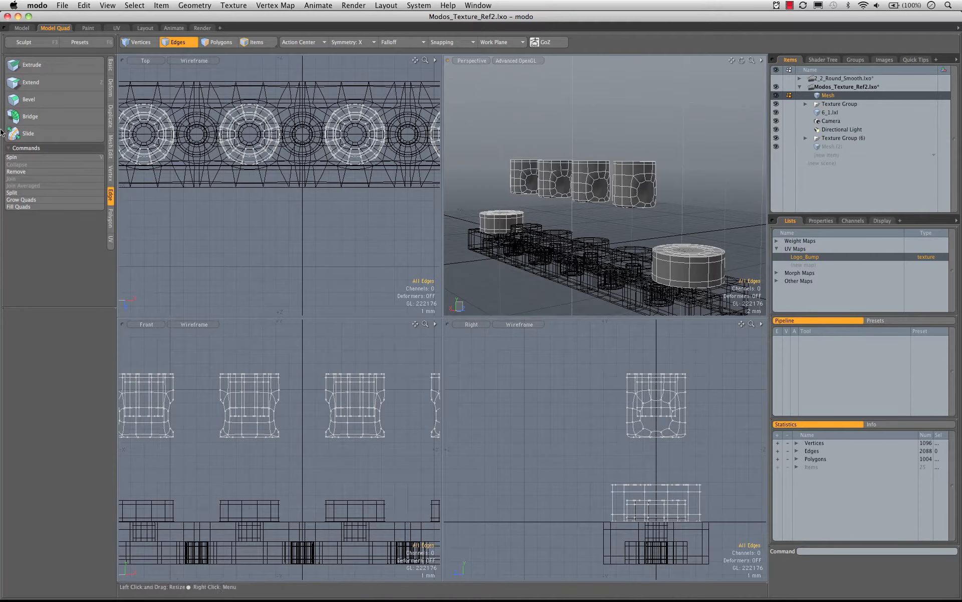
alt+drag(601, 193, 696, 182)
- Bridge the facing disc polygons between each end cylinder and its neighbouring middle cylinder with one segment, using X symmetry
key(KP_0)
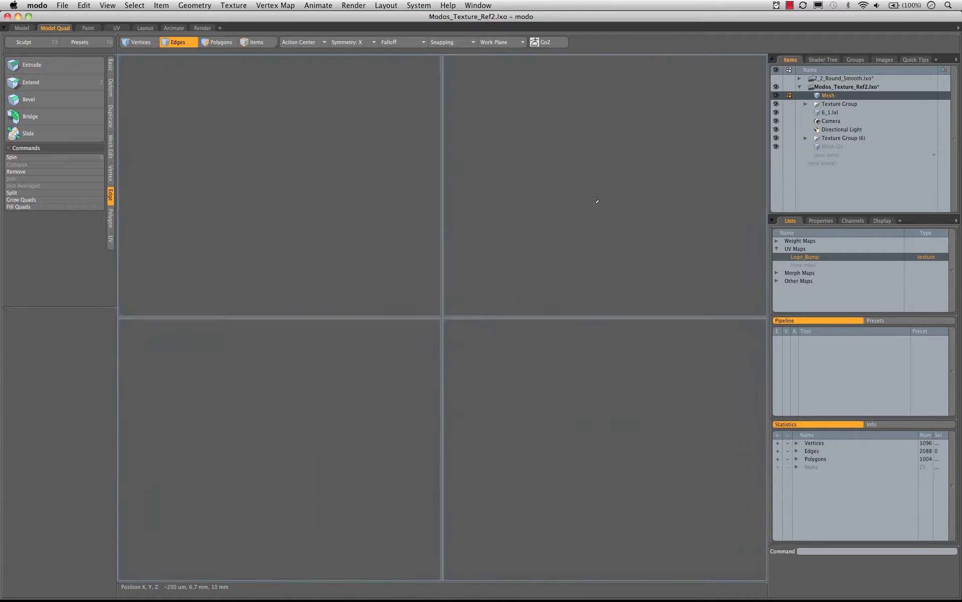
alt+shift+drag(273, 321, 453, 308)
key(3)
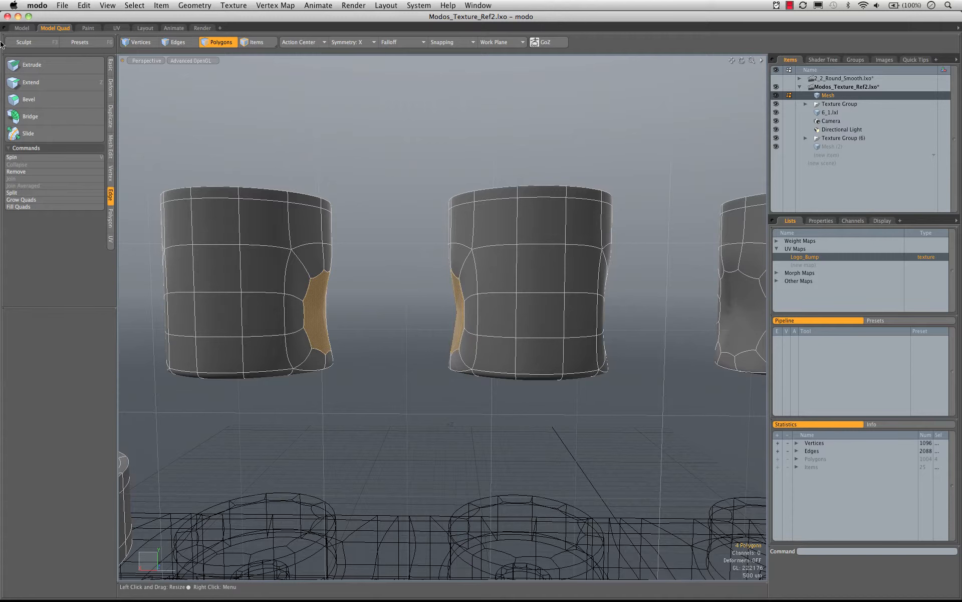
click(30, 116)
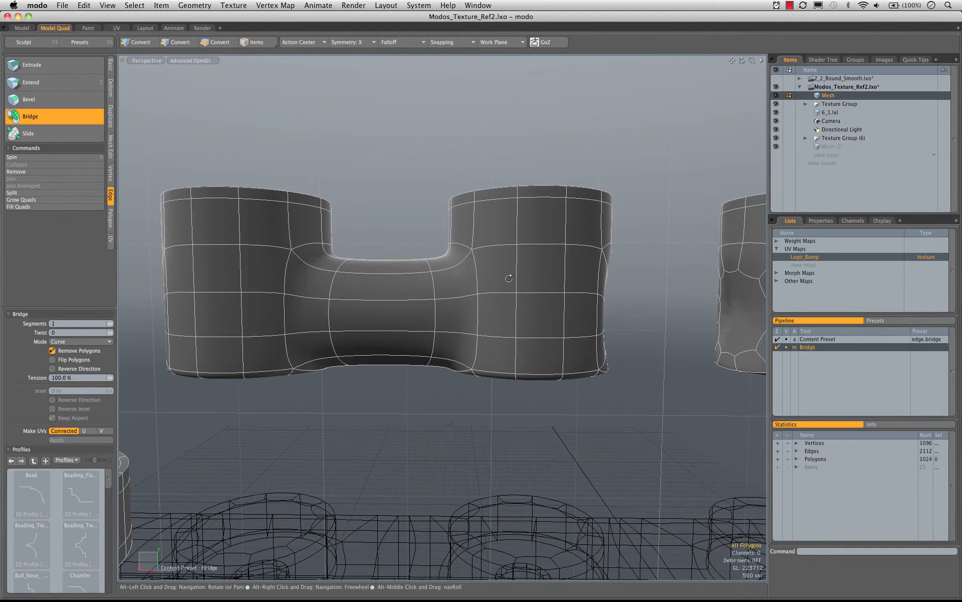
alt+shift+drag(509, 278, 373, 267)
key(q)
- Turn symmetry off and bridge the facing disc polygons between the two middle cylinders
click(424, 295)
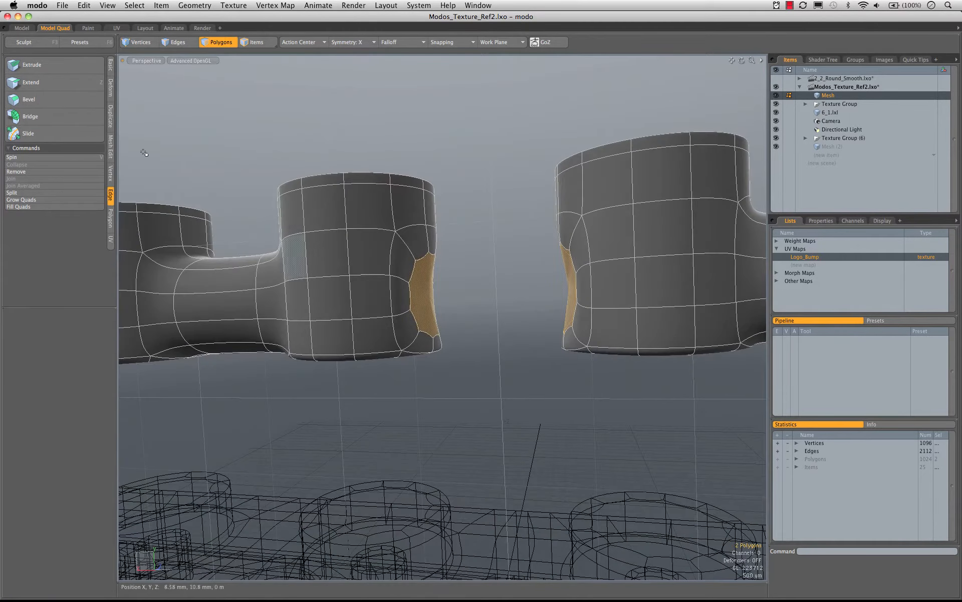
click(354, 42)
click(354, 36)
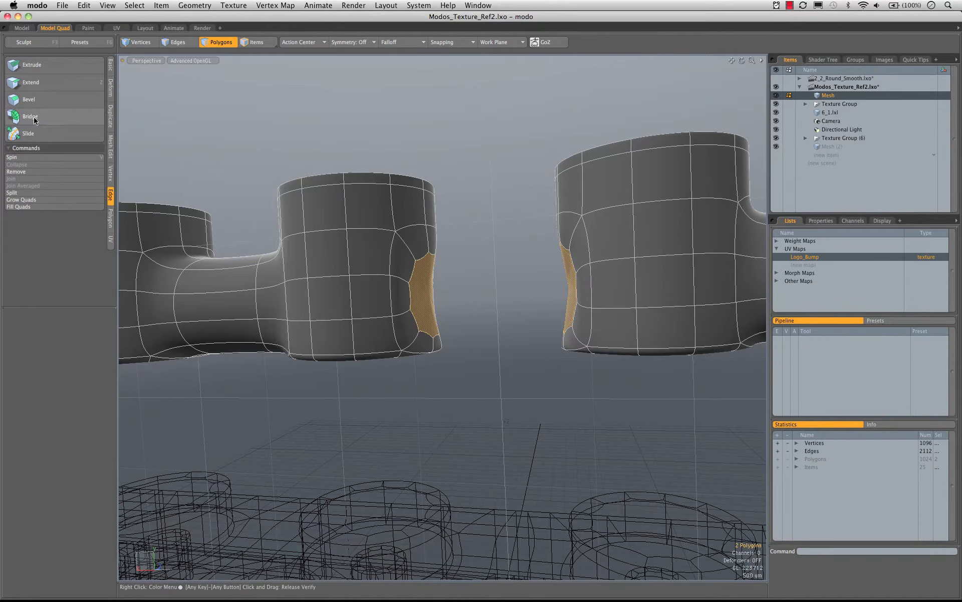
click(31, 116)
alt+drag(441, 251, 507, 273)
key(q)
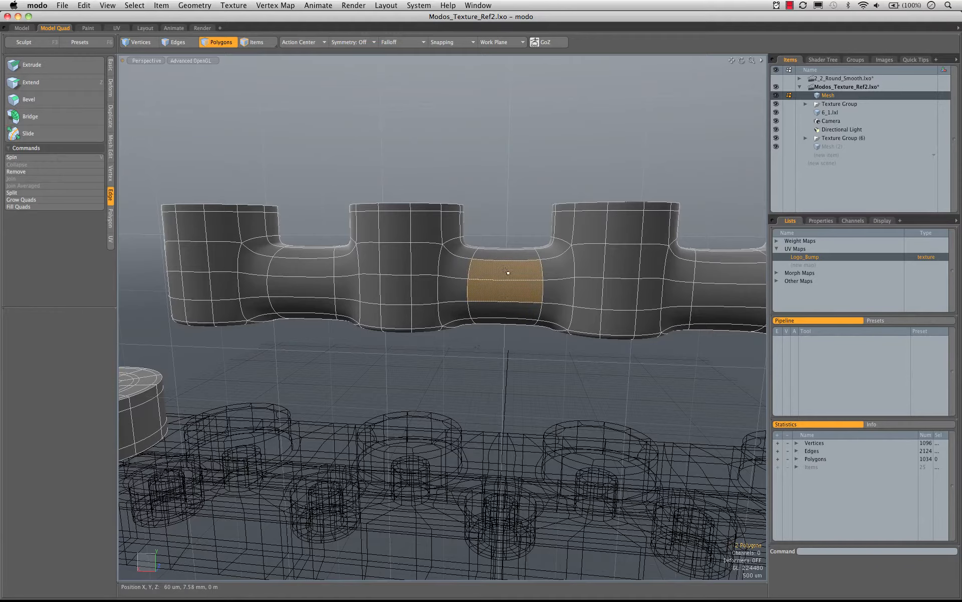
- Loop-slice the three connecting tubes with a count of 2 in Symmetry mode at 0.5% position to tighten their ends
alt+shift+drag(650, 289, 646, 261)
shift+click(648, 250)
shift+drag(234, 281, 234, 258)
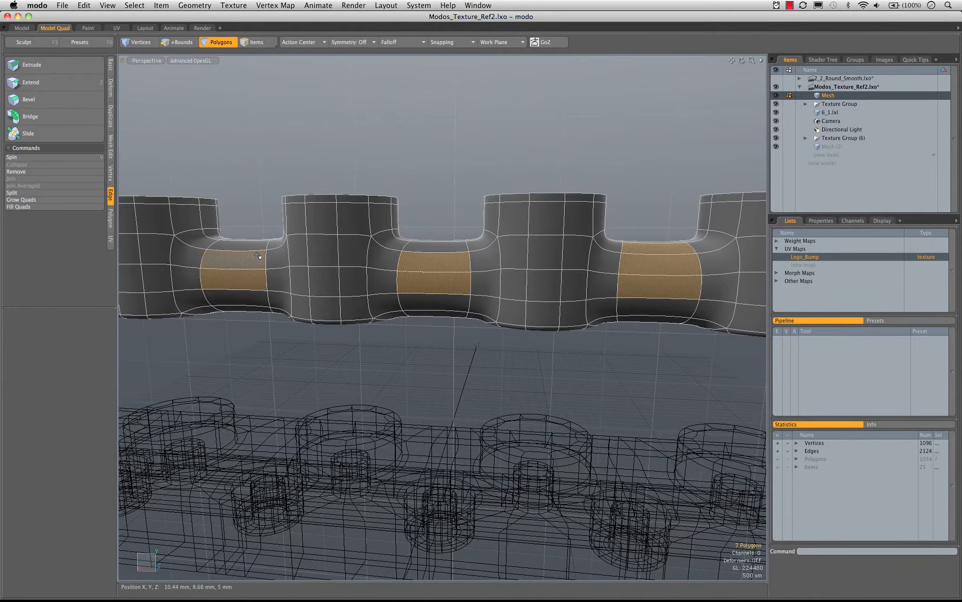
key(alt+c)
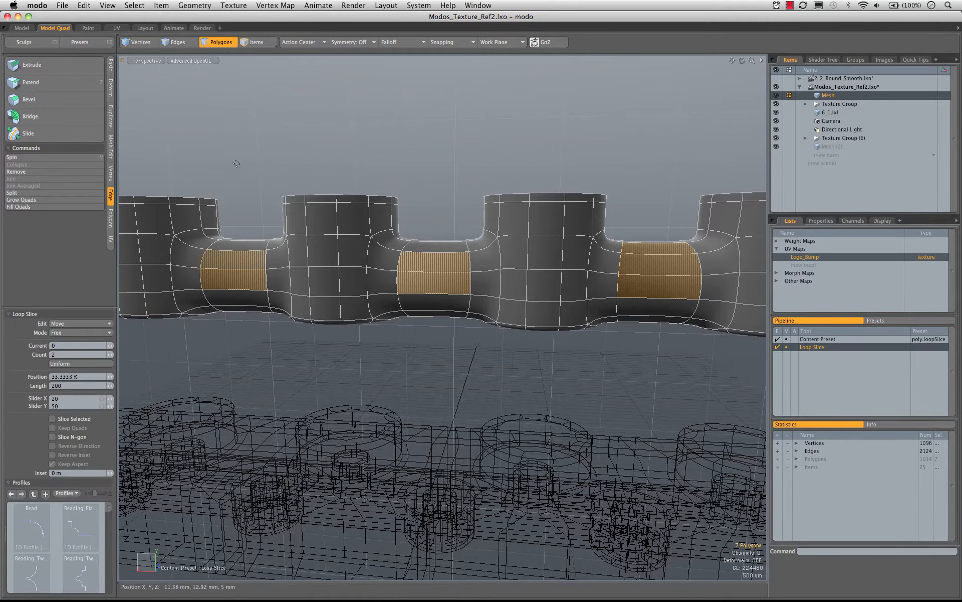
click(270, 158)
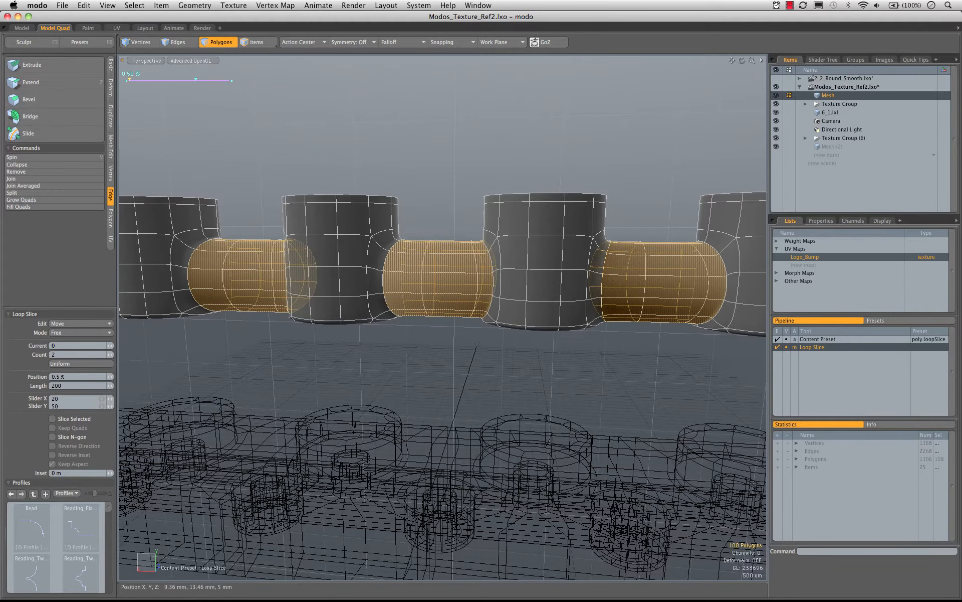
click(71, 332)
click(70, 341)
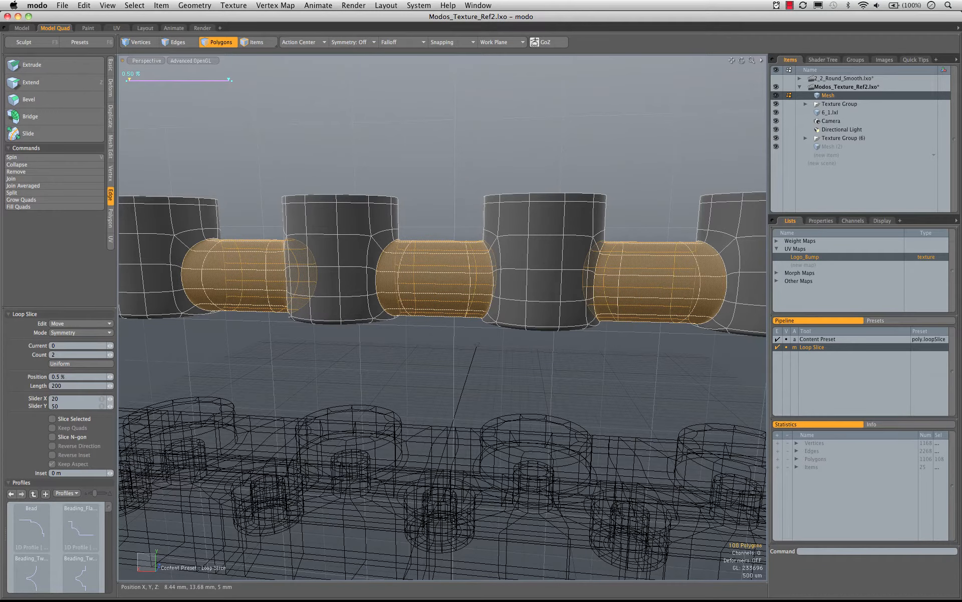
- Finish the loop slice on the connecting tubes and clear the polygon selection
key(q)
click(340, 157)
alt+drag(346, 160, 359, 312)
alt+shift+drag(275, 311, 314, 317)
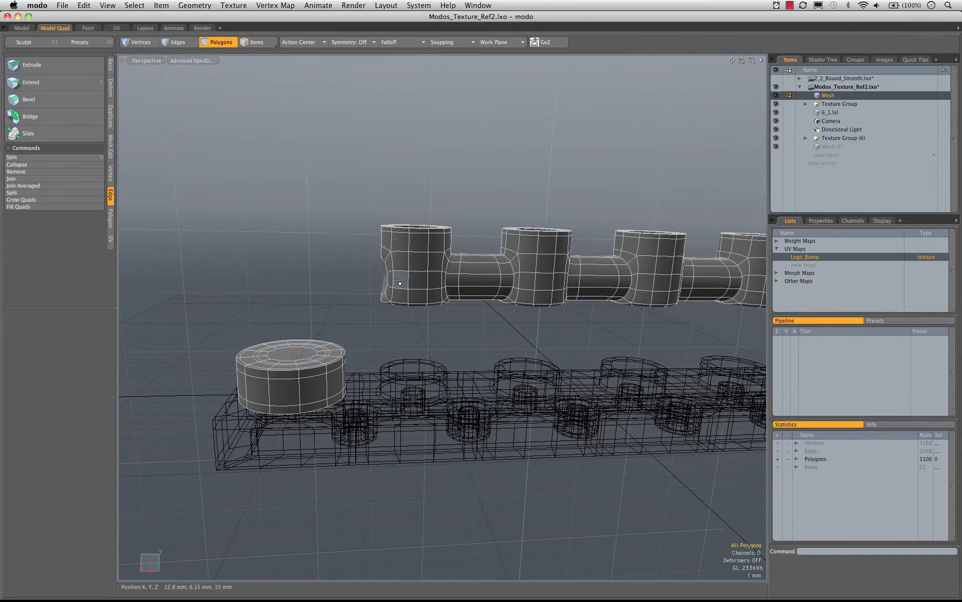
alt+drag(400, 283, 351, 306)
- Create a flat 12-sided cylinder disc along X with 1.6 mm radius at X -14.7 mm, Y 8 mm, Z 0 m beside the end cylinder
click(112, 66)
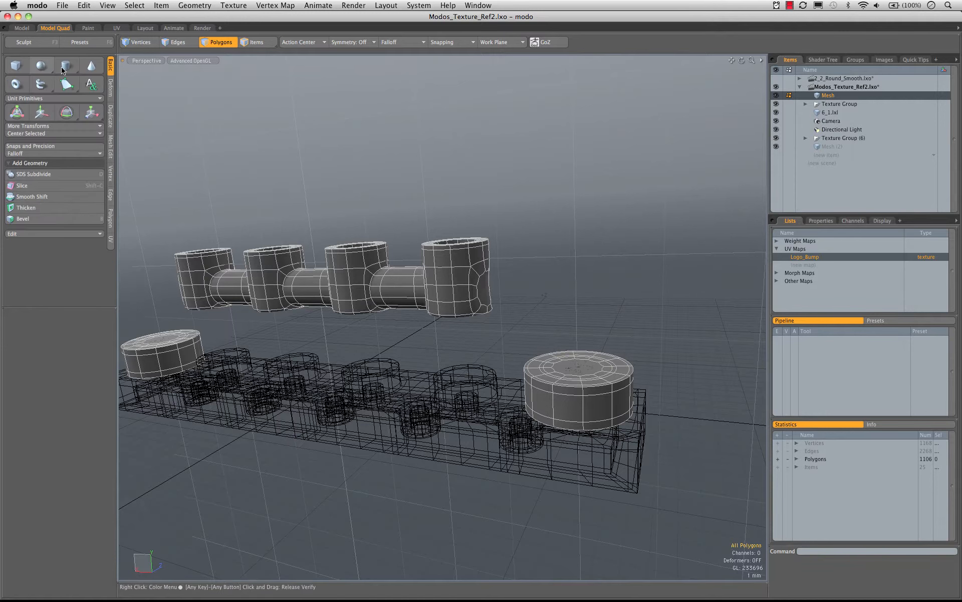
click(67, 66)
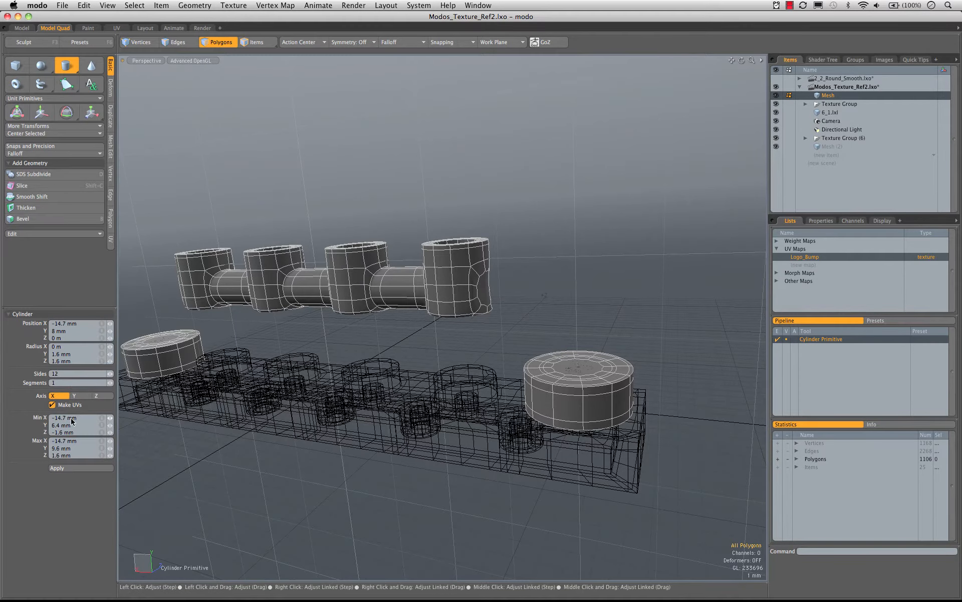
click(83, 469)
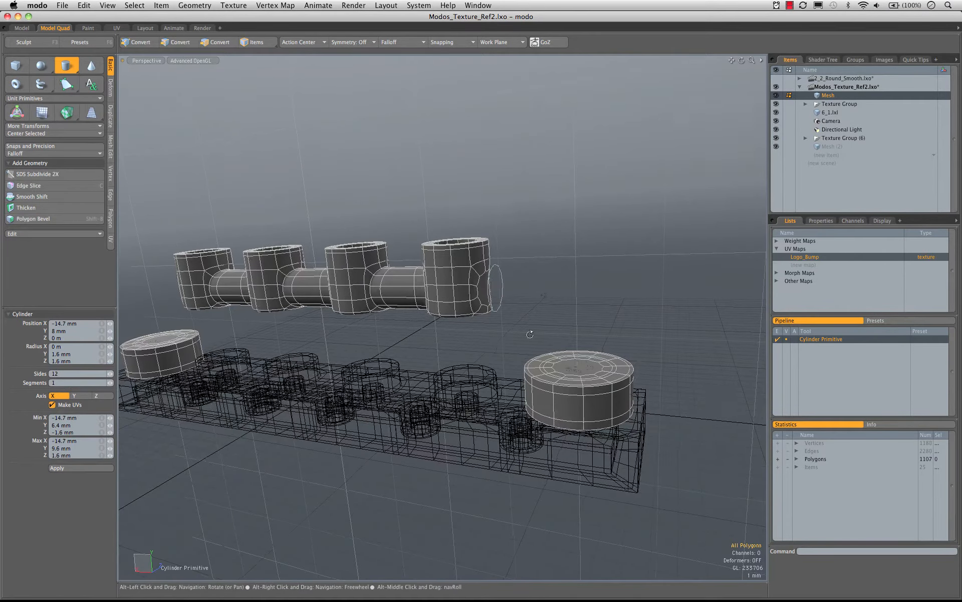
alt+drag(529, 333, 592, 275)
alt+drag(591, 275, 549, 280)
key(space)
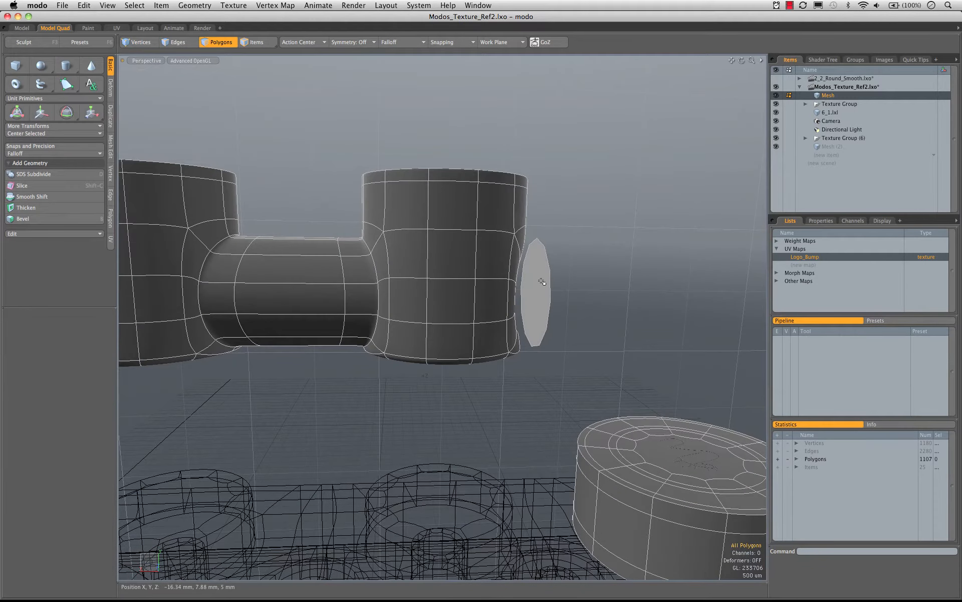
- Select the new disc at X -14.7 mm and delete its UVs from the Logo_Bump map
click(546, 287)
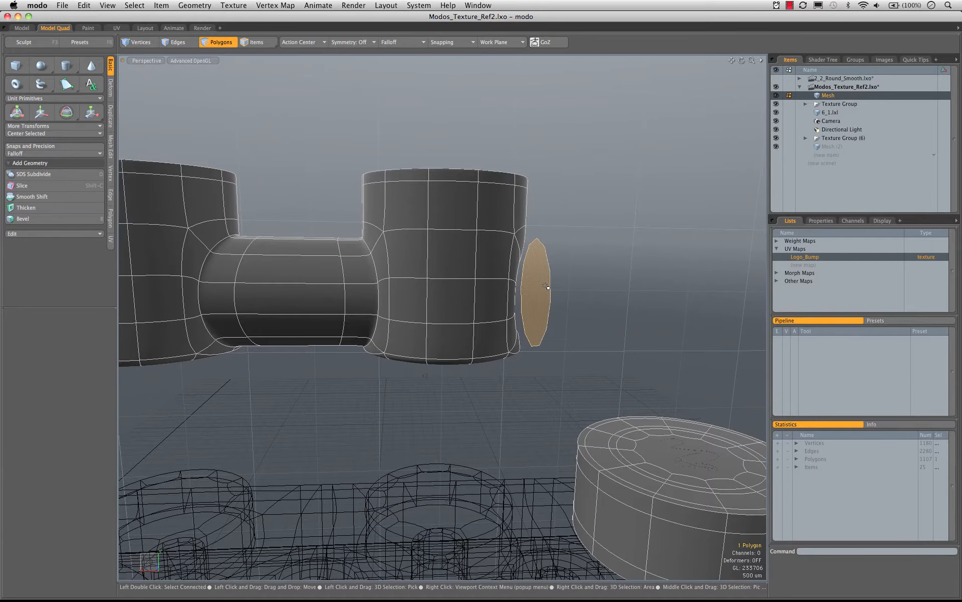
alt+drag(548, 287, 446, 299)
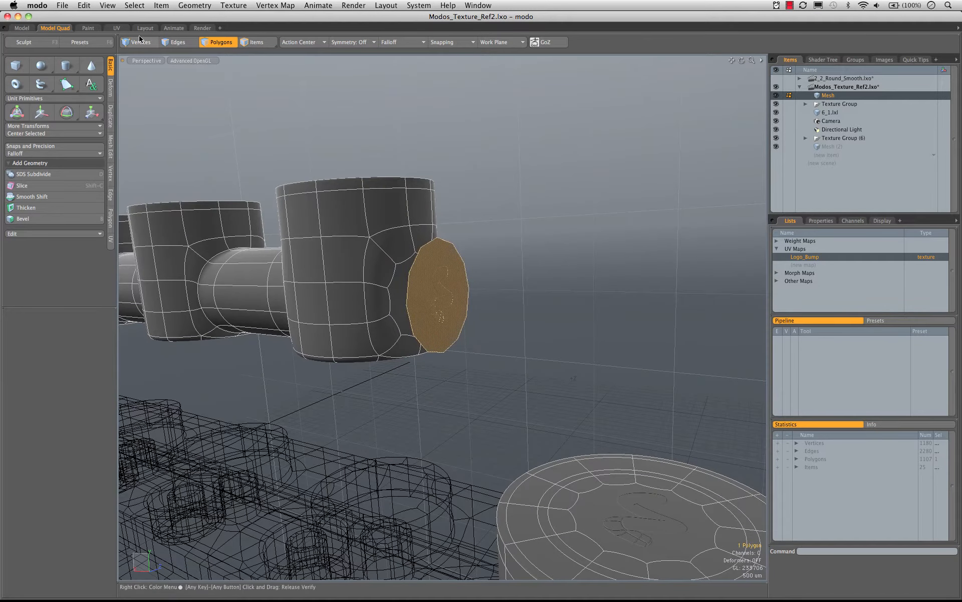
click(116, 29)
click(36, 245)
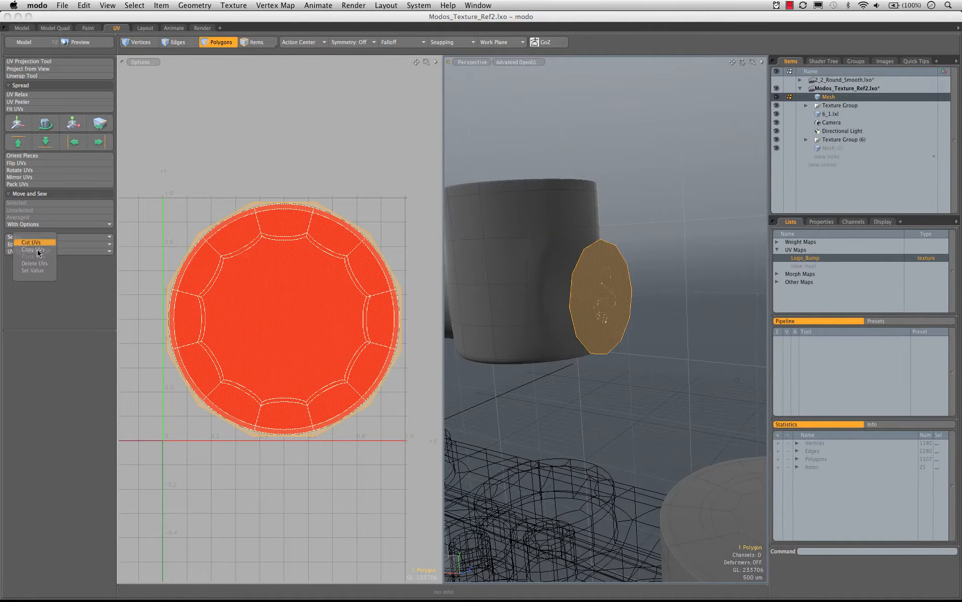
click(41, 254)
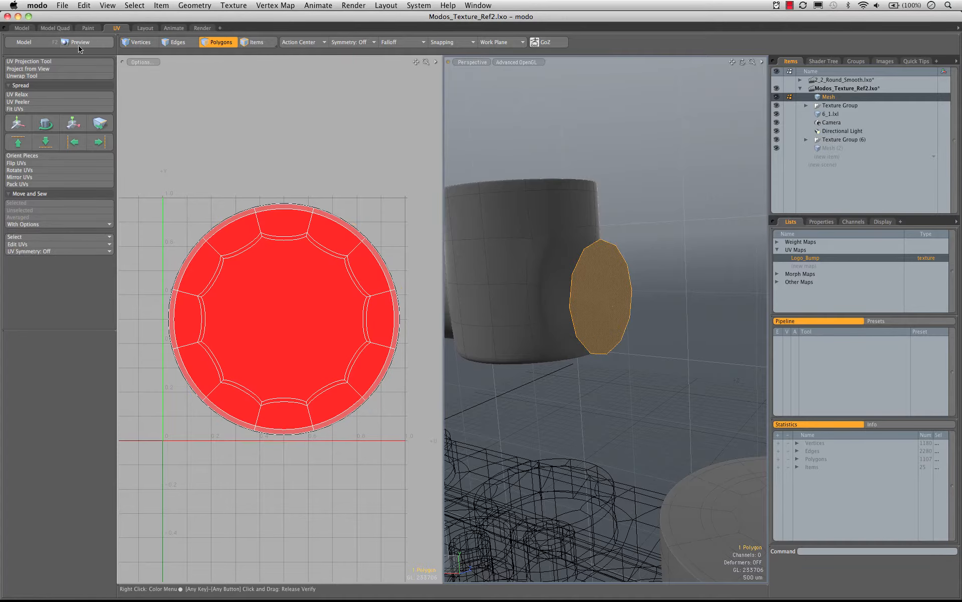
- Delete the disc polygon beside the end cylinder
click(55, 28)
alt+drag(549, 293, 526, 259)
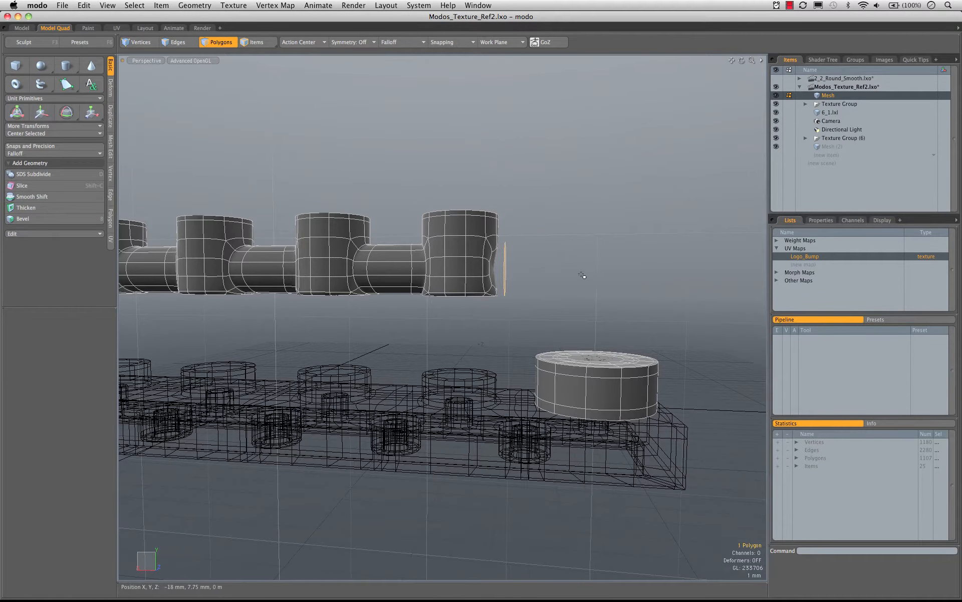
alt+drag(581, 277, 552, 301)
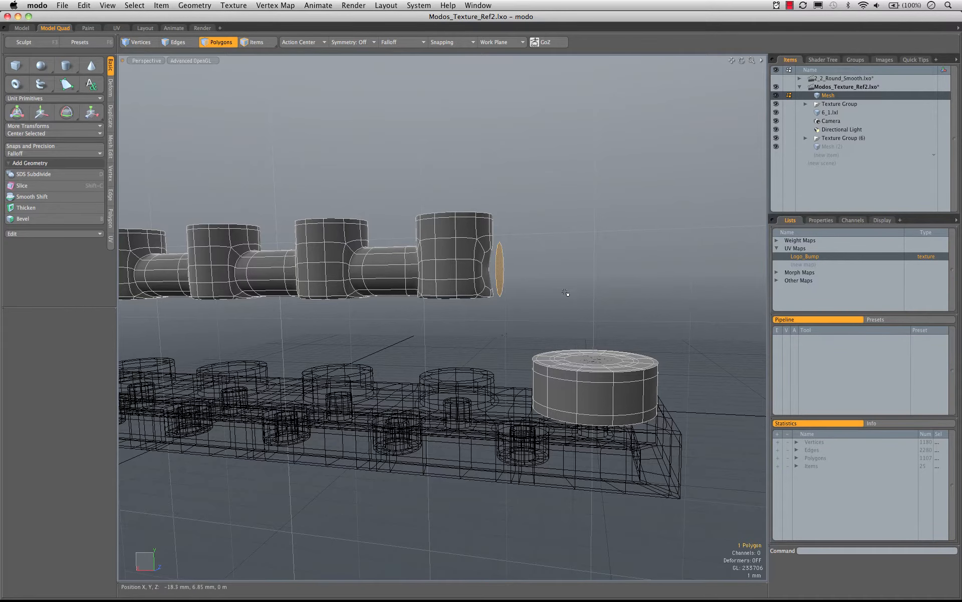
alt+drag(527, 333, 457, 354)
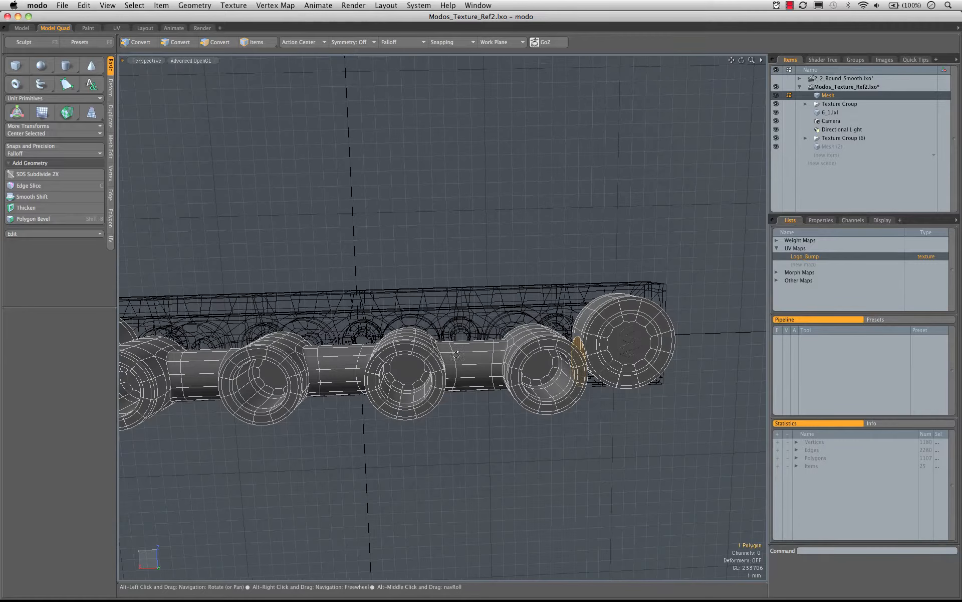
alt+drag(560, 303, 490, 326)
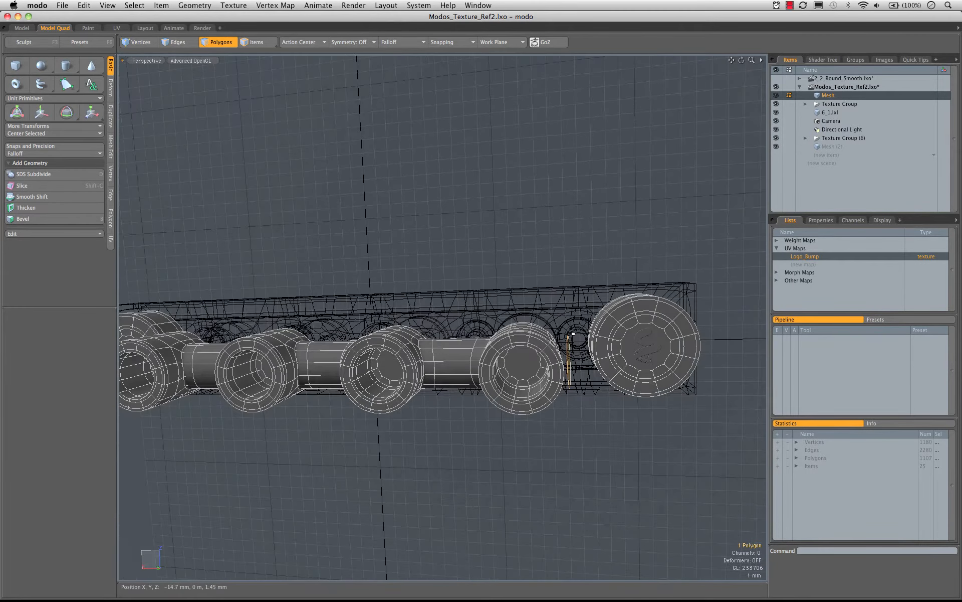
alt+drag(554, 386, 387, 244)
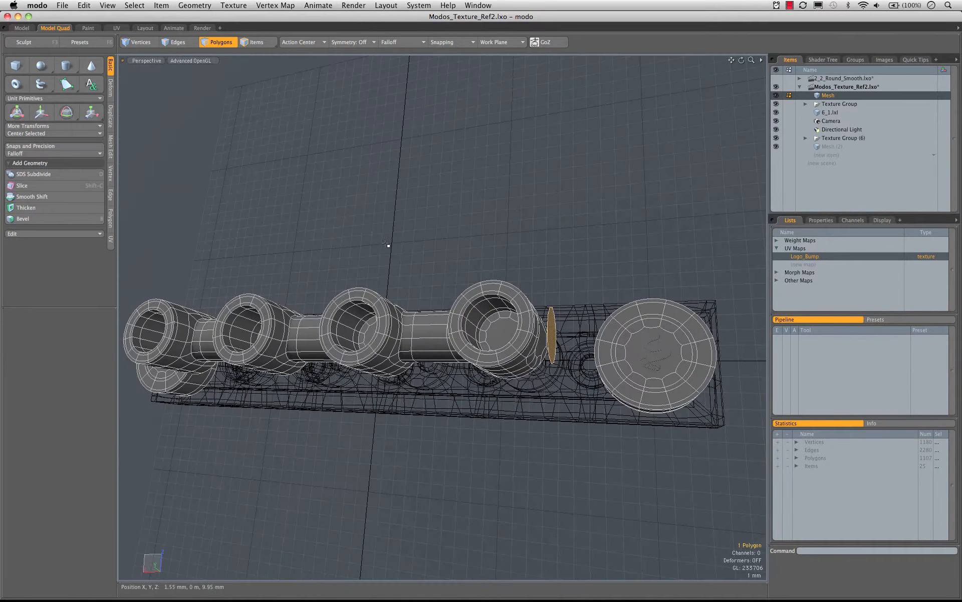
key(Delete)
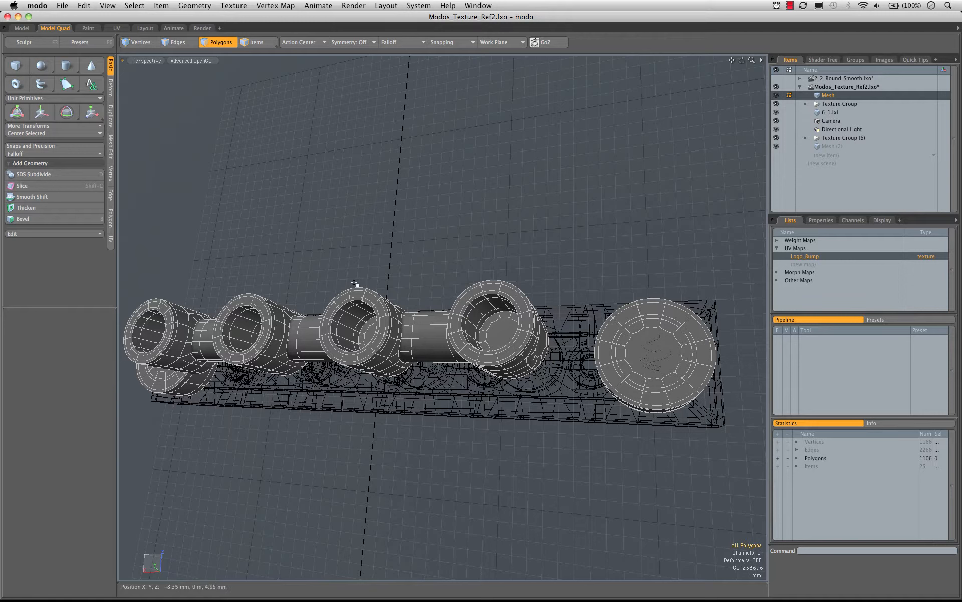
- Create a flat 12-sided cylinder disc along X with 1.6 mm radius, its X position set to -16 mm
click(66, 65)
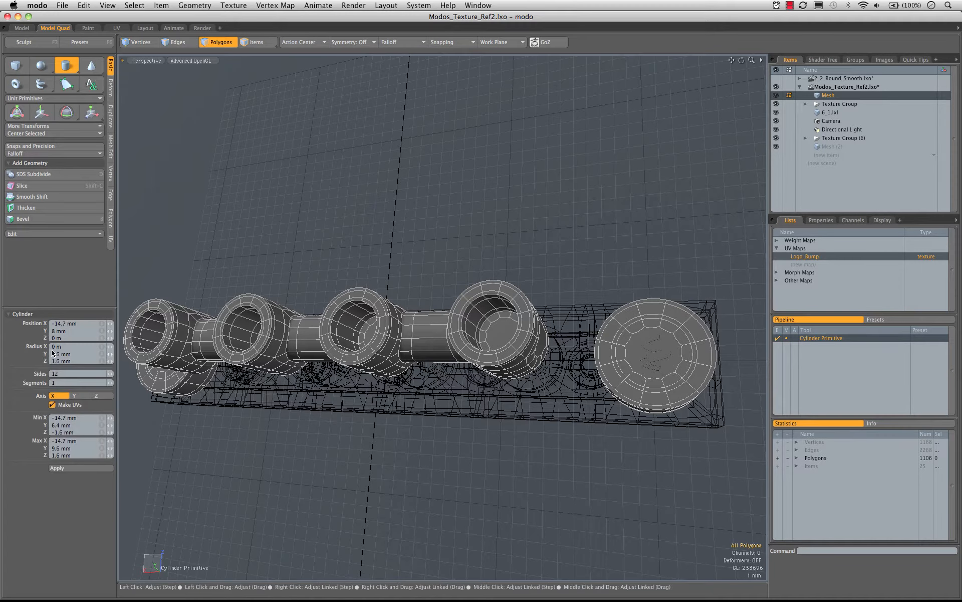
click(64, 324)
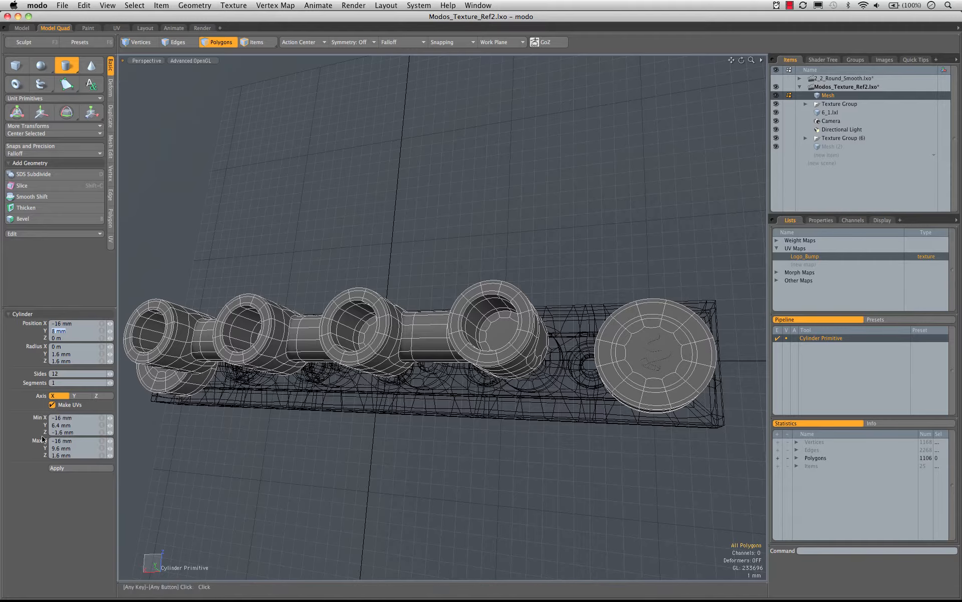
key(Return)
alt+drag(482, 260, 505, 368)
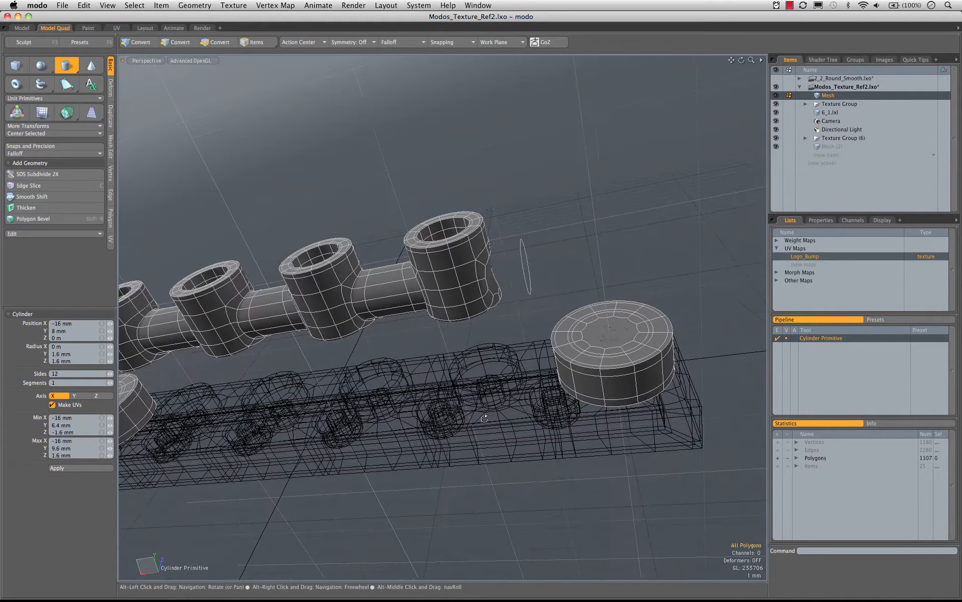
alt+drag(554, 316, 632, 278)
key(space)
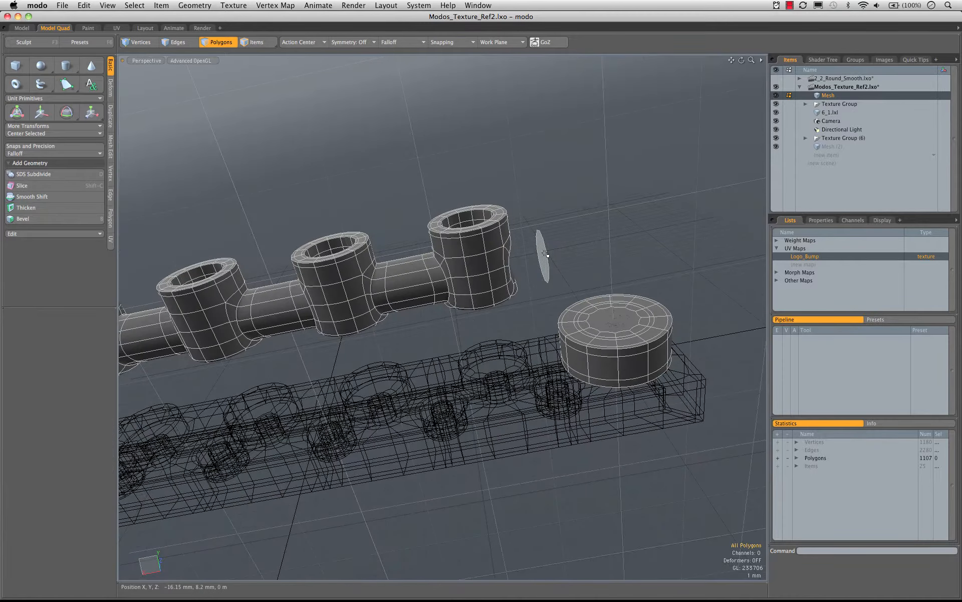
- Select the disc at X -16 mm and delete its UVs from the Logo_Bump map
key(m)
key(Escape)
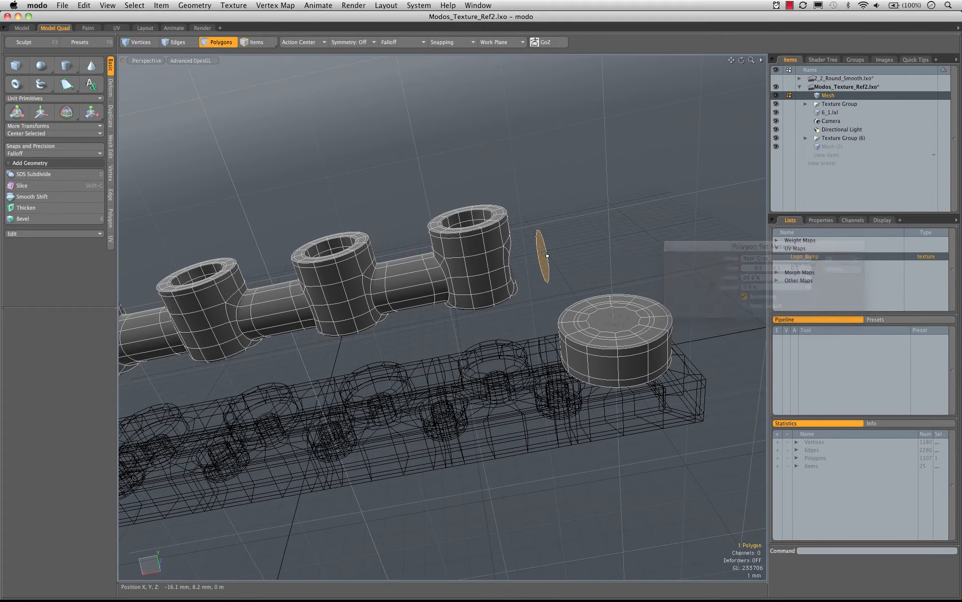
click(117, 28)
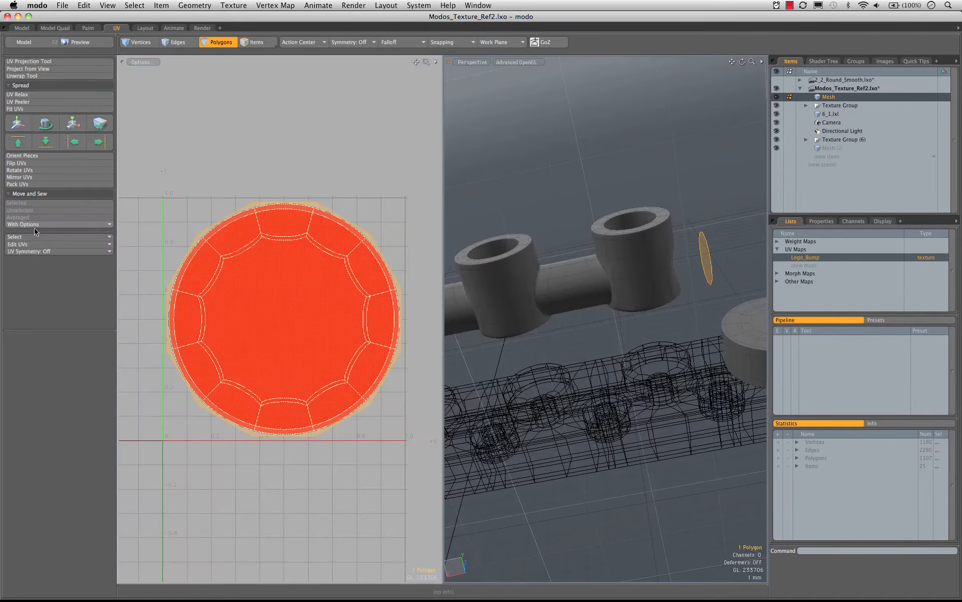
click(29, 237)
click(38, 264)
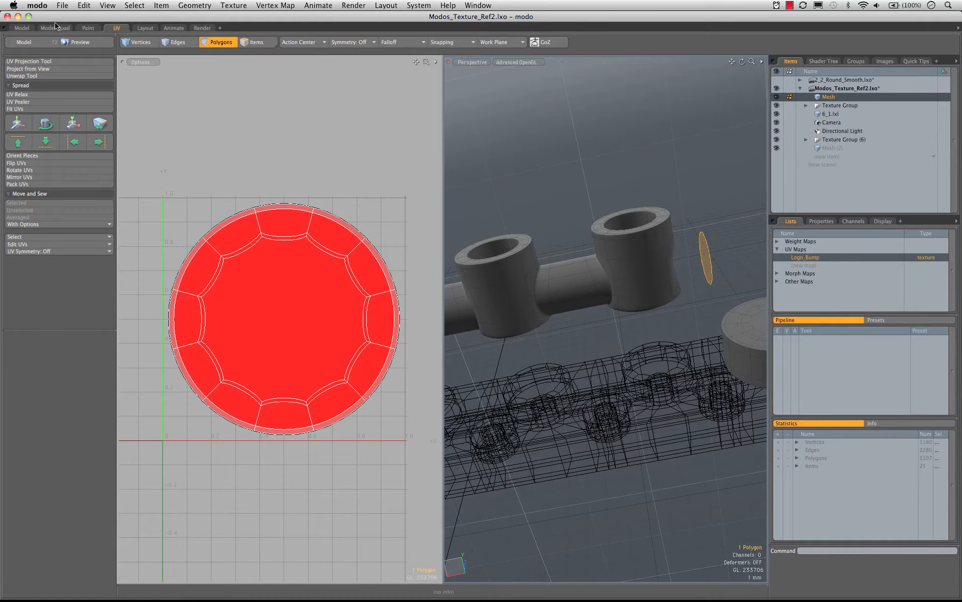
click(55, 28)
- Mirror the selected disc across the X axis to the opposite end of the cylinder row
alt+drag(431, 286, 370, 318)
key(shift+v)
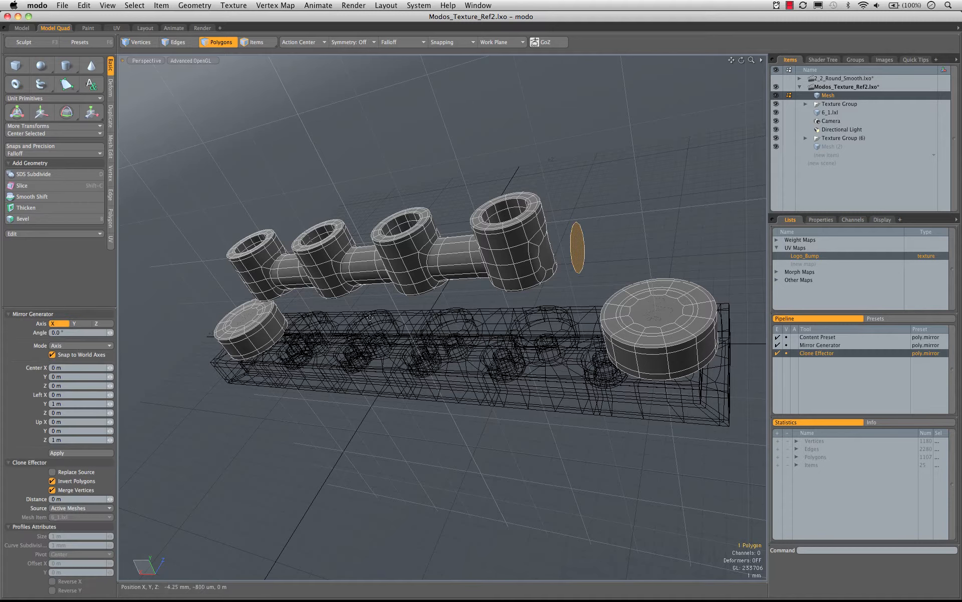
click(90, 453)
mouse_move(374, 315)
alt+mouse_down()
mouse_move(381, 312)
mouse_move(360, 321)
alt+mouse_up()
- Turn on X symmetry, duplicate both outer discs and move the copies outward by -4 mm in X
click(355, 43)
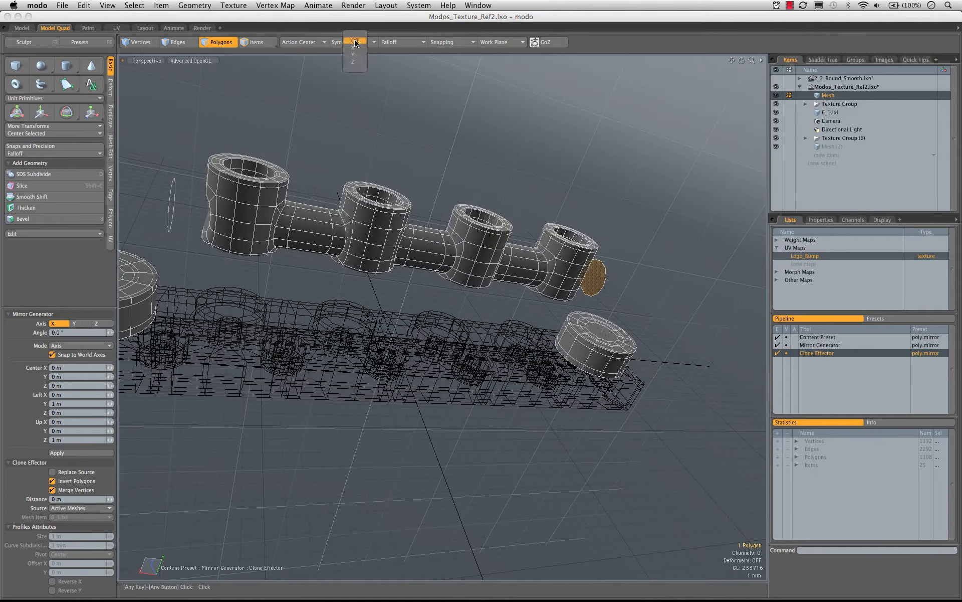
click(358, 48)
alt+drag(346, 151, 256, 163)
key(space)
click(580, 214)
click(569, 213)
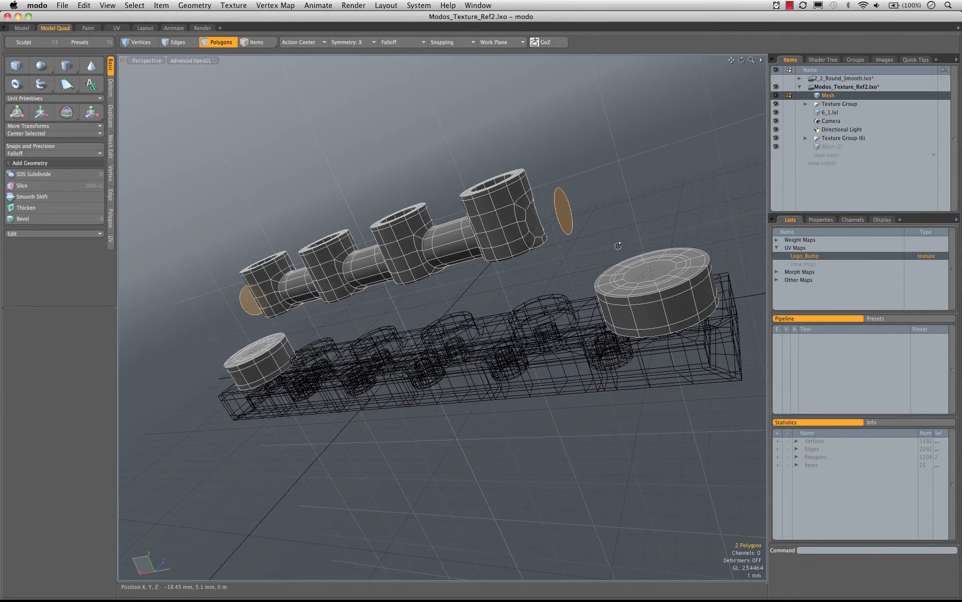
mouse_move(618, 245)
alt+mouse_down()
mouse_move(604, 253)
mouse_move(606, 266)
mouse_move(609, 236)
alt+mouse_up()
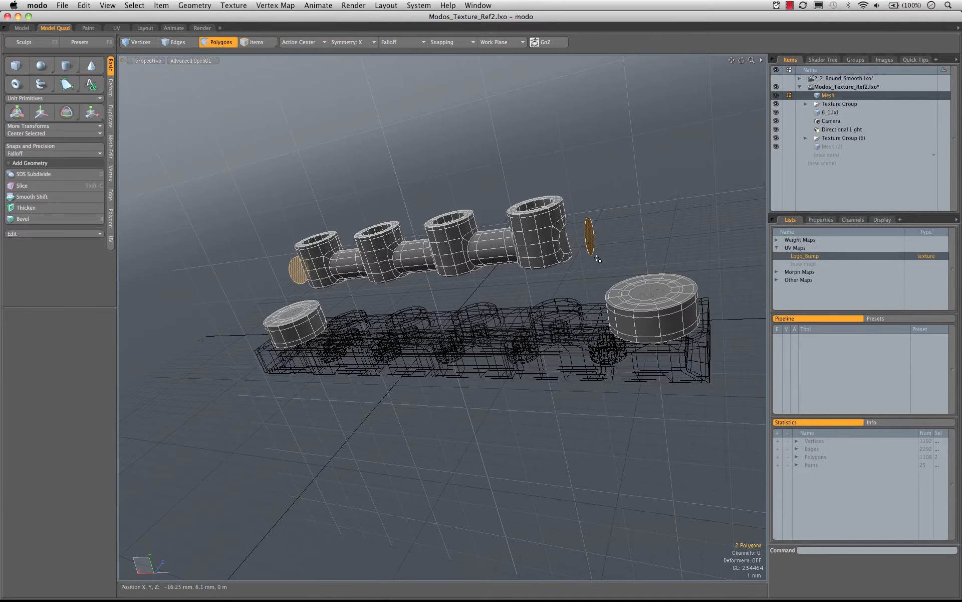
key(super+v)
key(w)
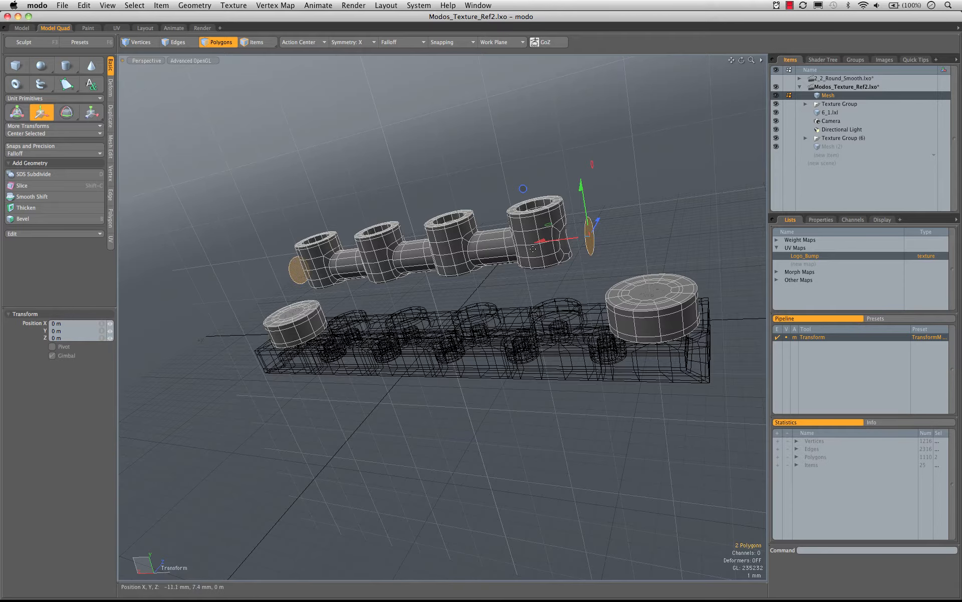
alt+drag(533, 248, 502, 321)
- In the quad view, rotate the duplicated outer discs about Z until they lie horizontal
key(0)
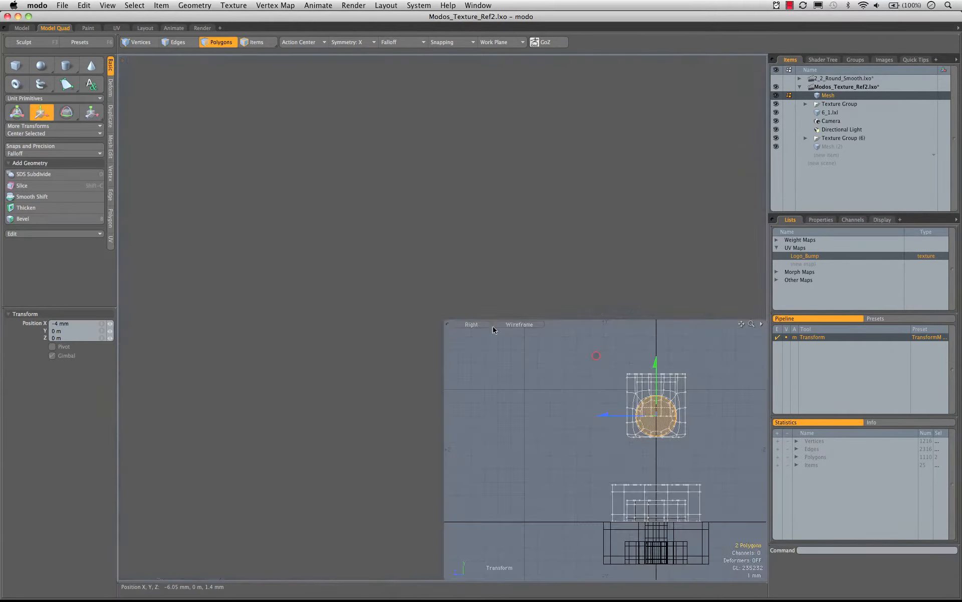
alt+drag(356, 408, 254, 401)
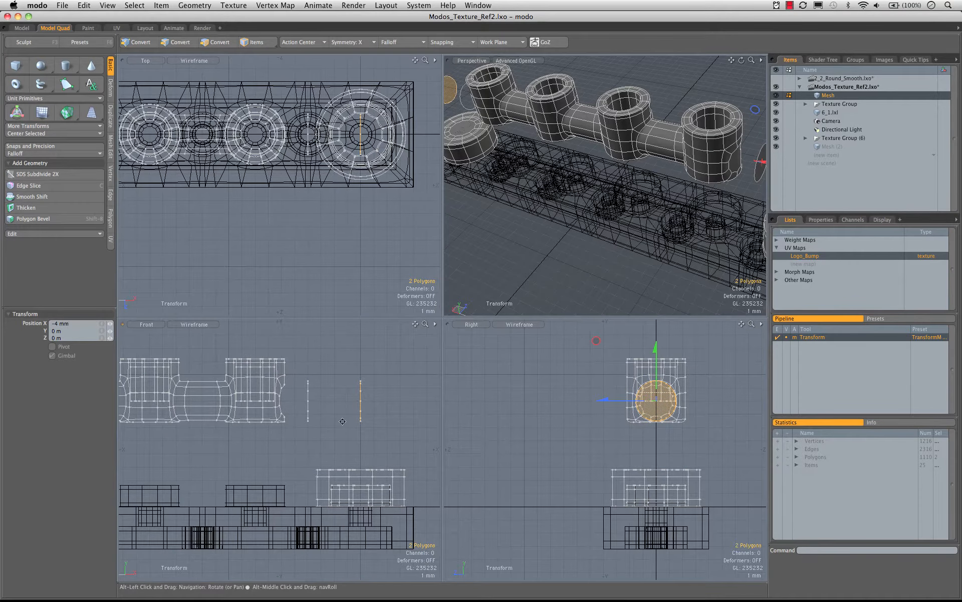
scroll(405, 402, up, 3)
key(e)
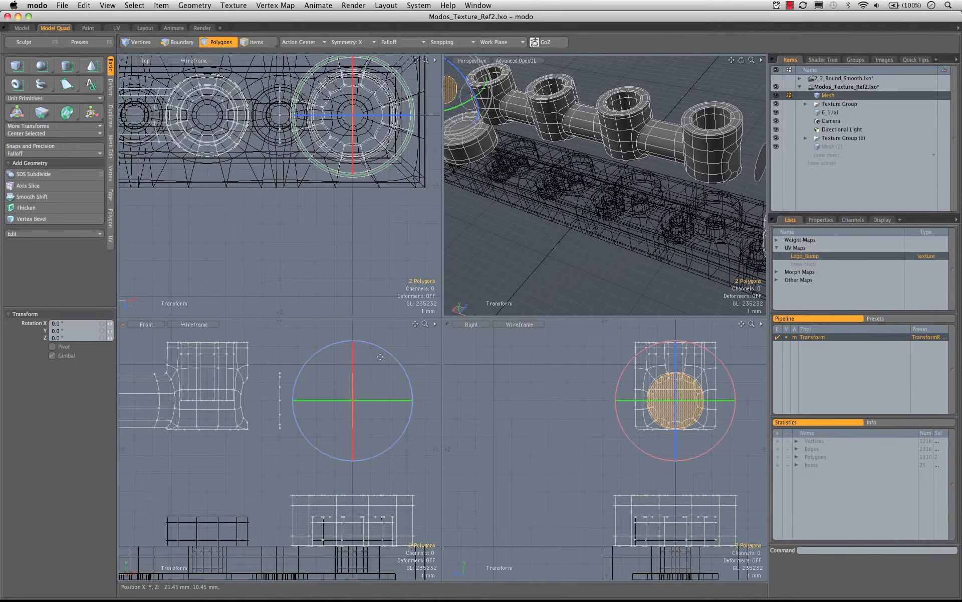
drag(385, 351, 289, 357)
- Try to lower the horizontal discs by 5.2 mm in Y onto the tops of the round end caps
key(w)
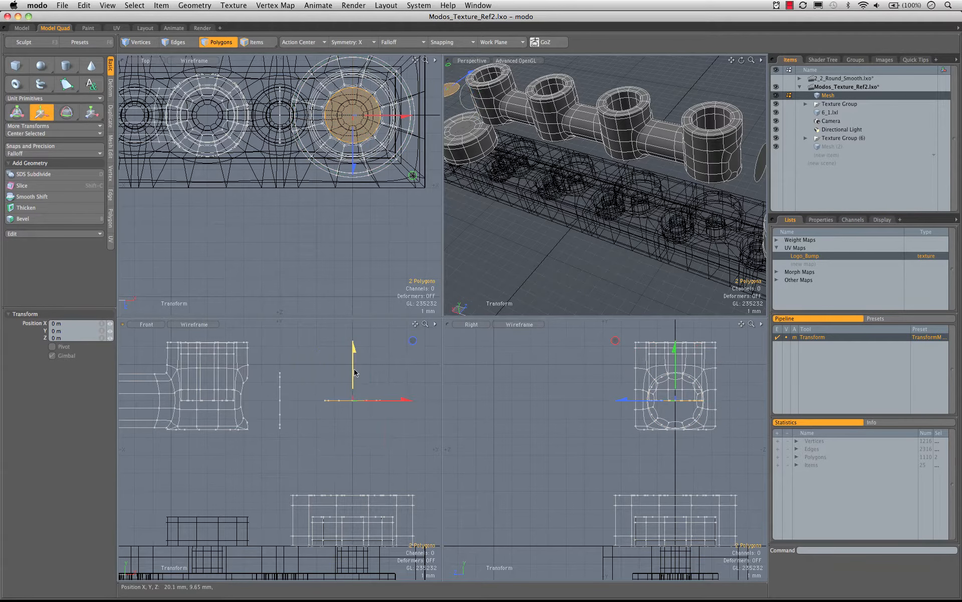
drag(353, 369, 354, 443)
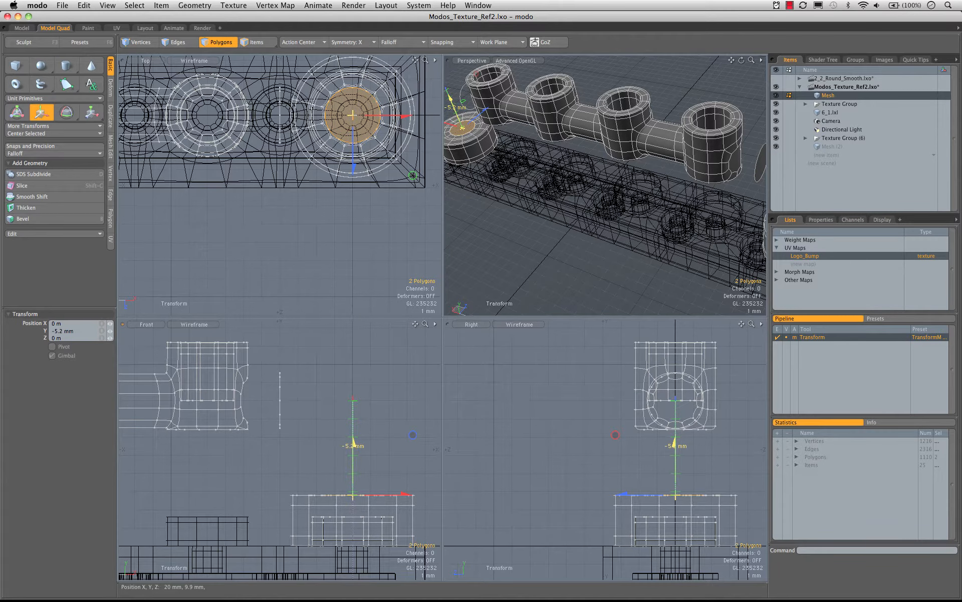
alt+drag(609, 208, 567, 242)
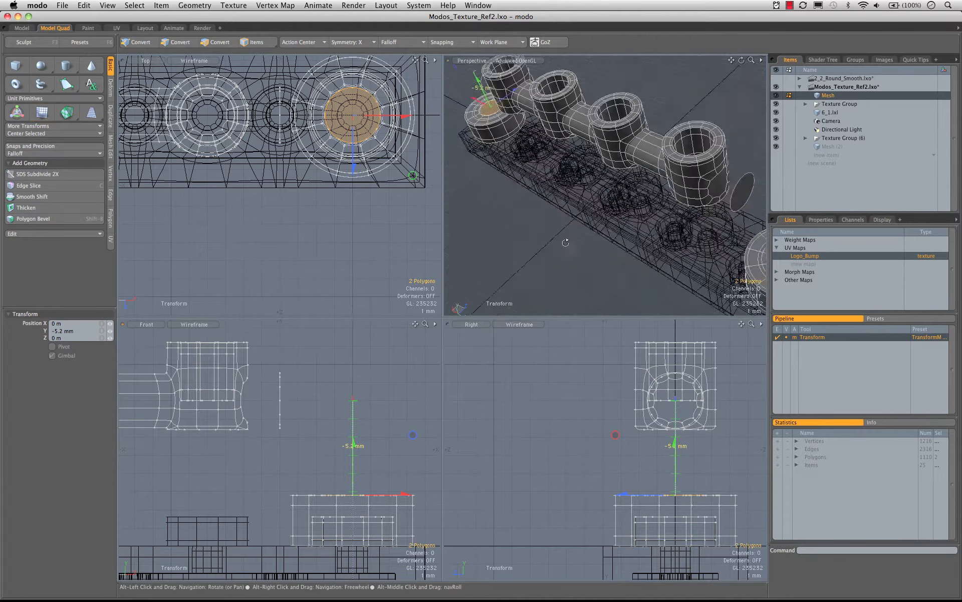
alt+shift+drag(701, 201, 587, 122)
key(super+z)
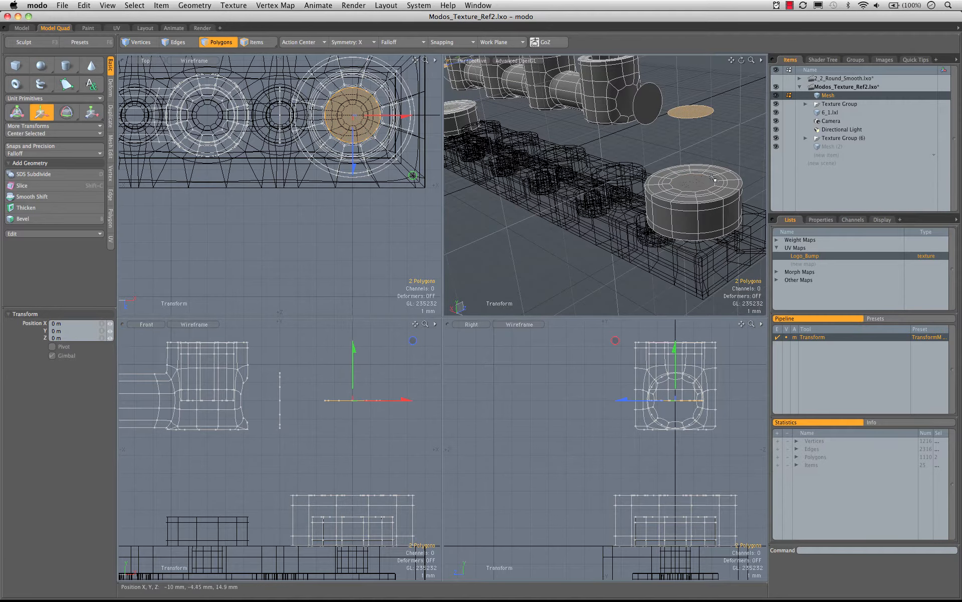
- Select the entire top surface of both round end caps
key(space)
click(699, 189)
key(shift+Up)
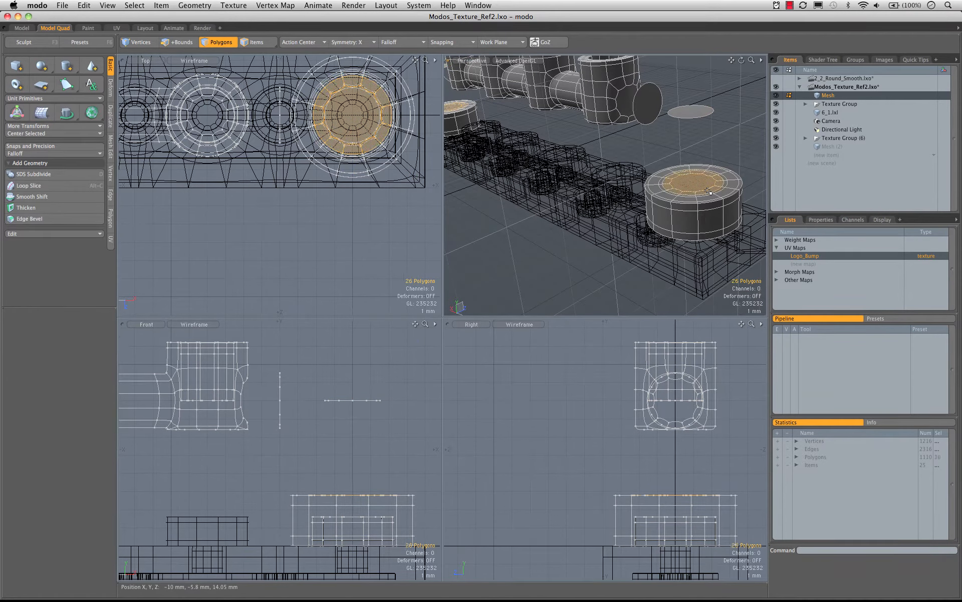
key(shift+Up)
key(ctrl)
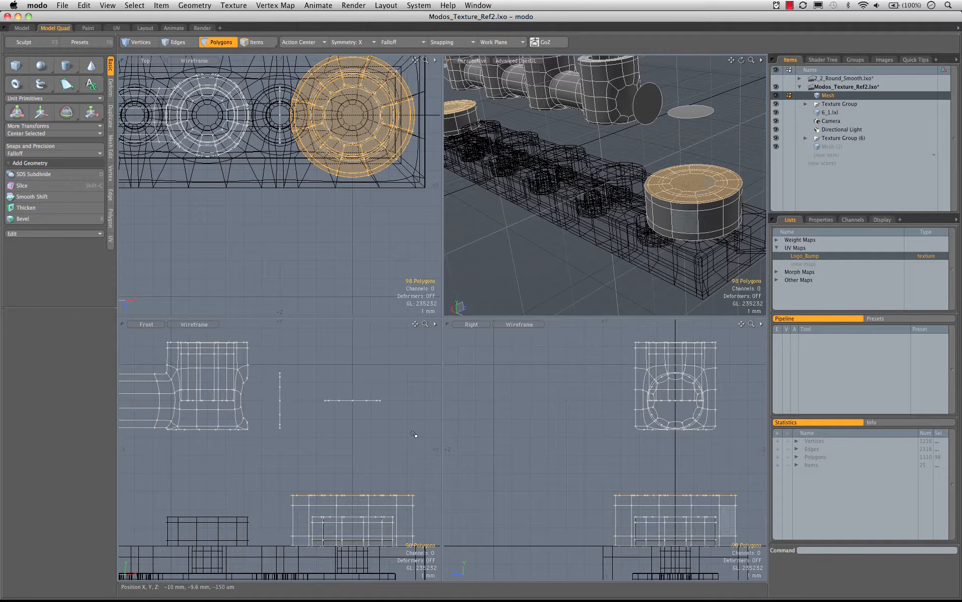
alt+drag(315, 504, 276, 466)
scroll(275, 466, up, 4)
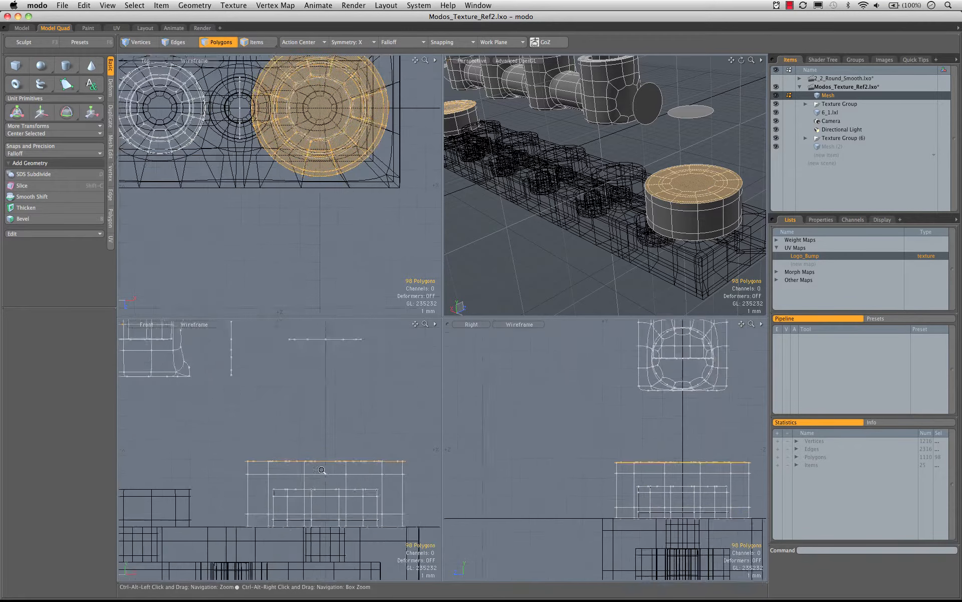
alt+drag(617, 180, 619, 171)
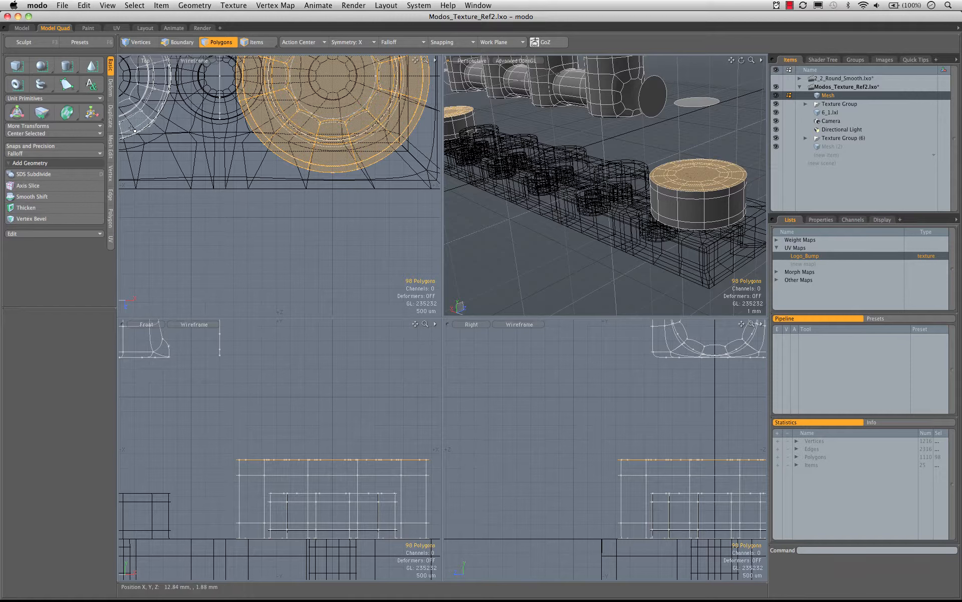
- Remove the edge loop just below the top rim of the round end caps and turn off subdivision
key(2)
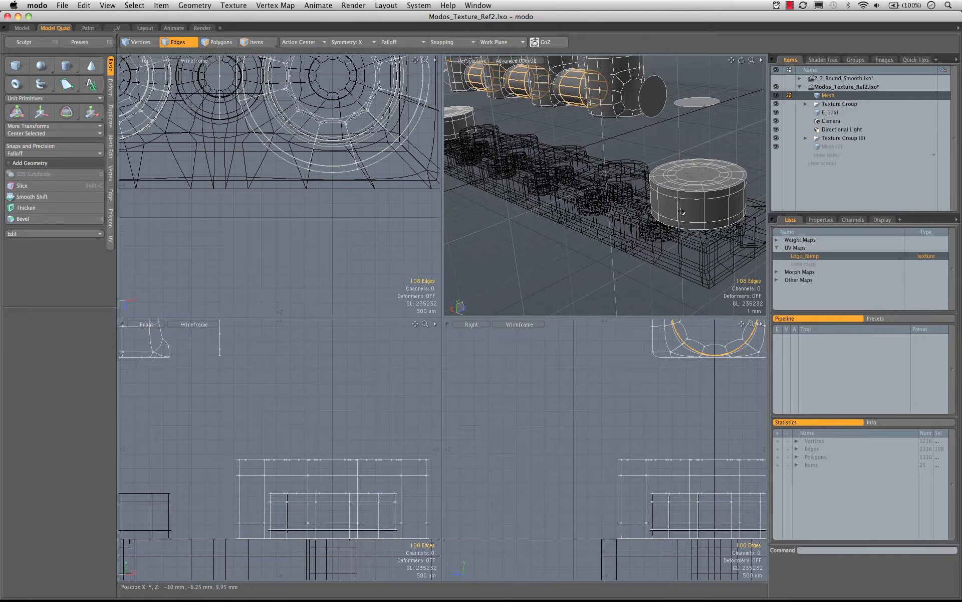
key(3)
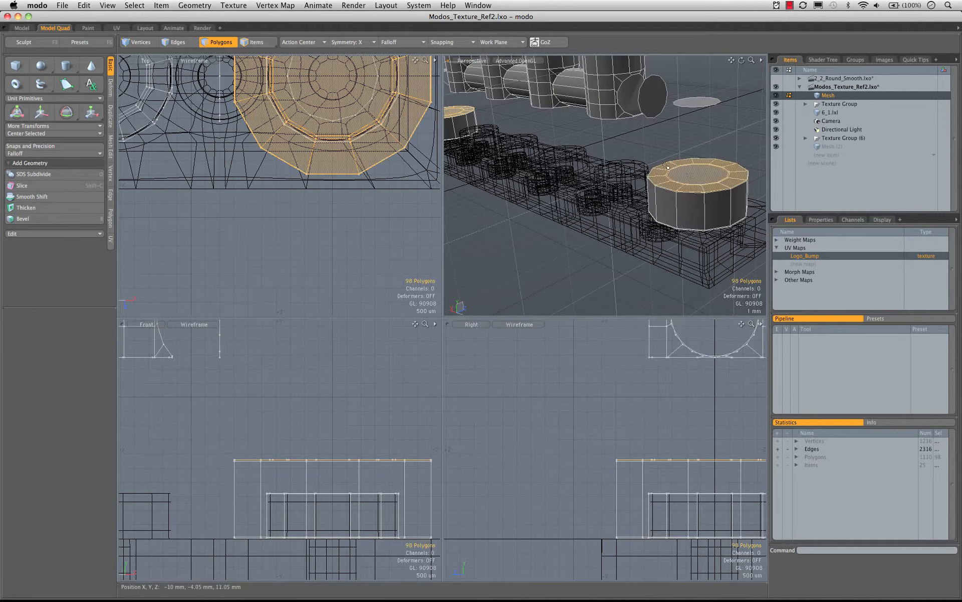
click(649, 146)
key(Tab)
key(space)
key(space)
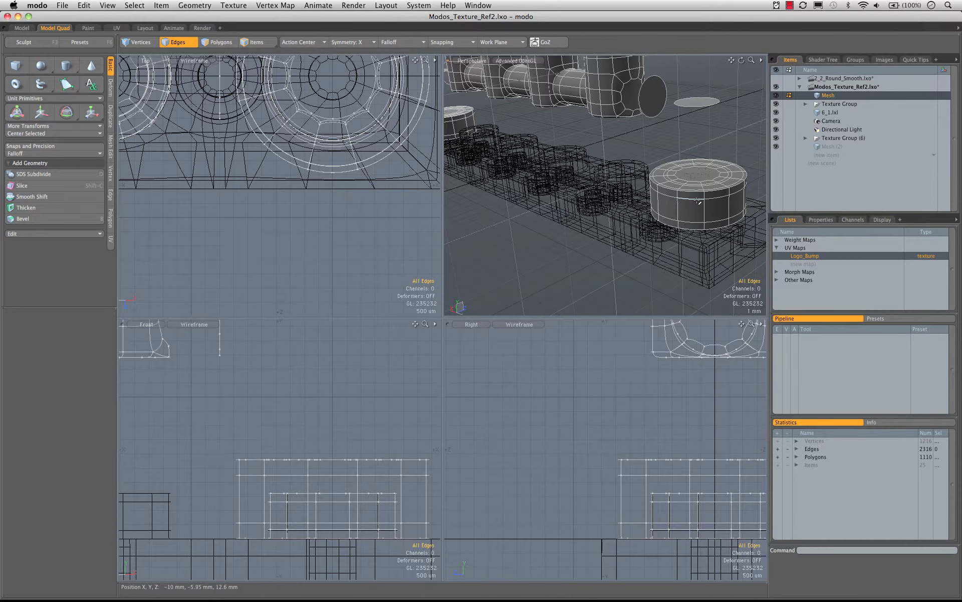
double_click(697, 203)
key(Tab)
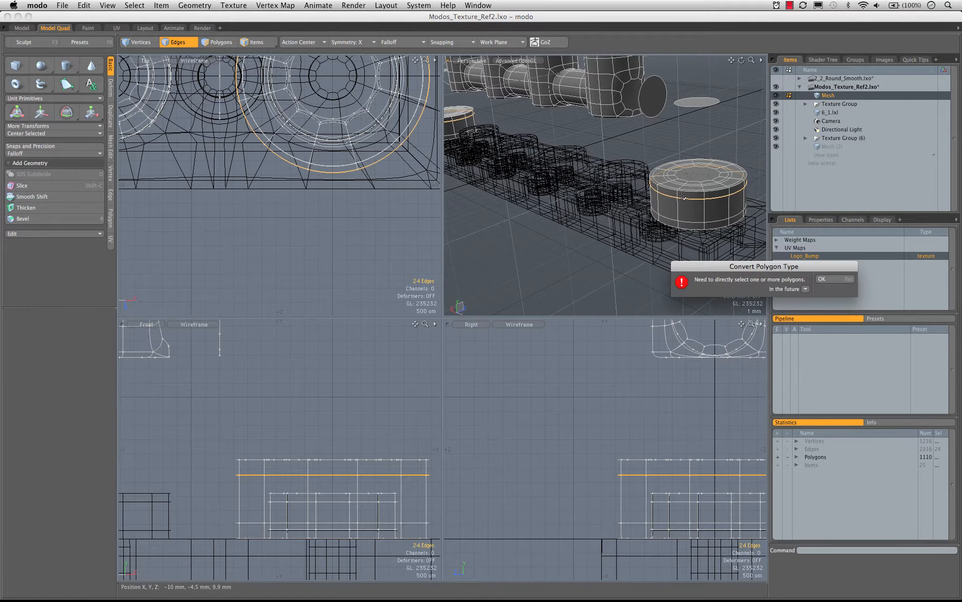
click(822, 280)
key(Escape)
key(Tab)
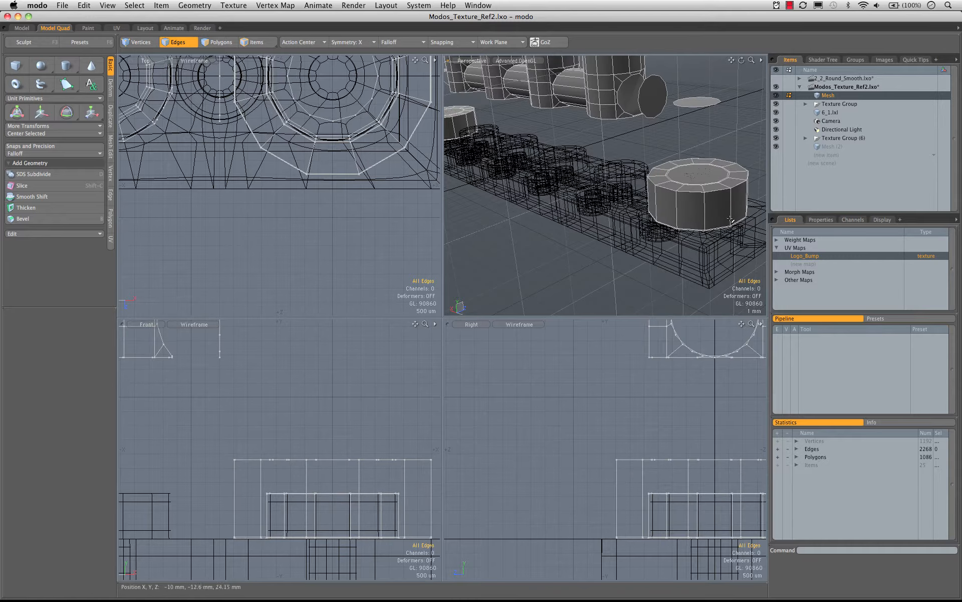
- Select all top vertices of the round end caps and set their Y position to 3.2 mm
key(0)
alt+drag(554, 339, 586, 337)
key(0)
alt+drag(610, 444, 533, 412)
key(3)
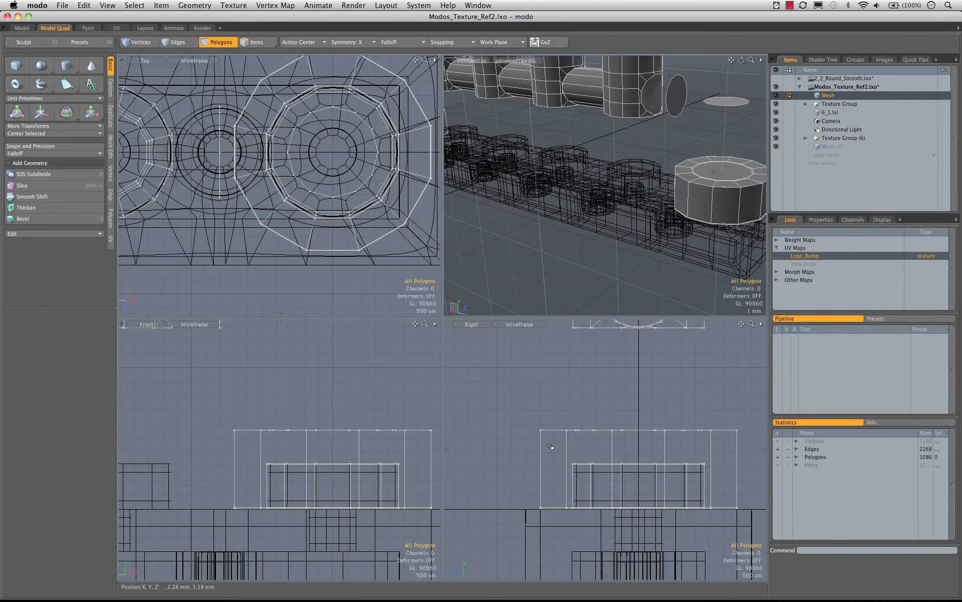
key(1)
mouse_move(551, 447)
right_down()
mouse_move(687, 396)
mouse_move(752, 447)
right_up()
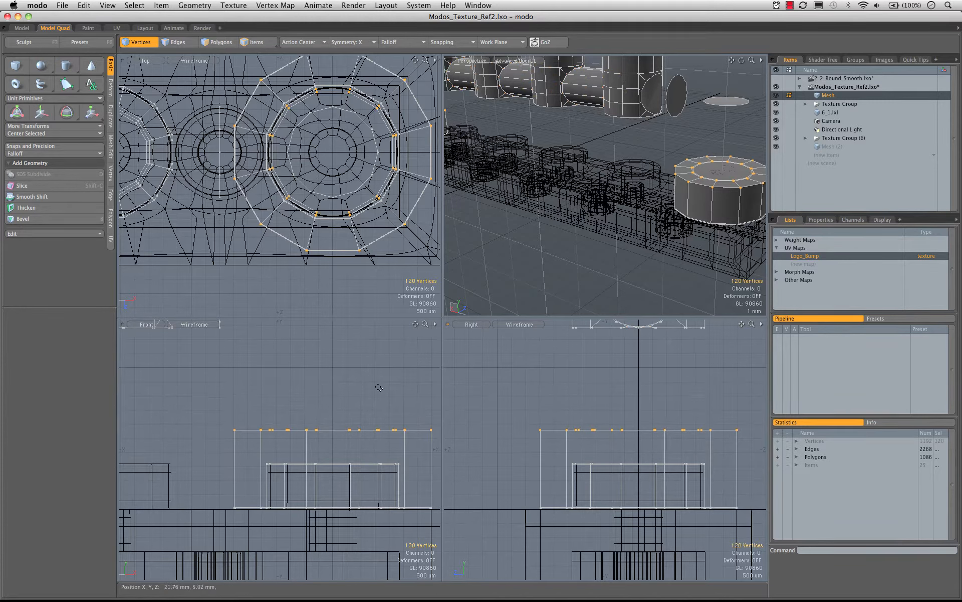
click(110, 173)
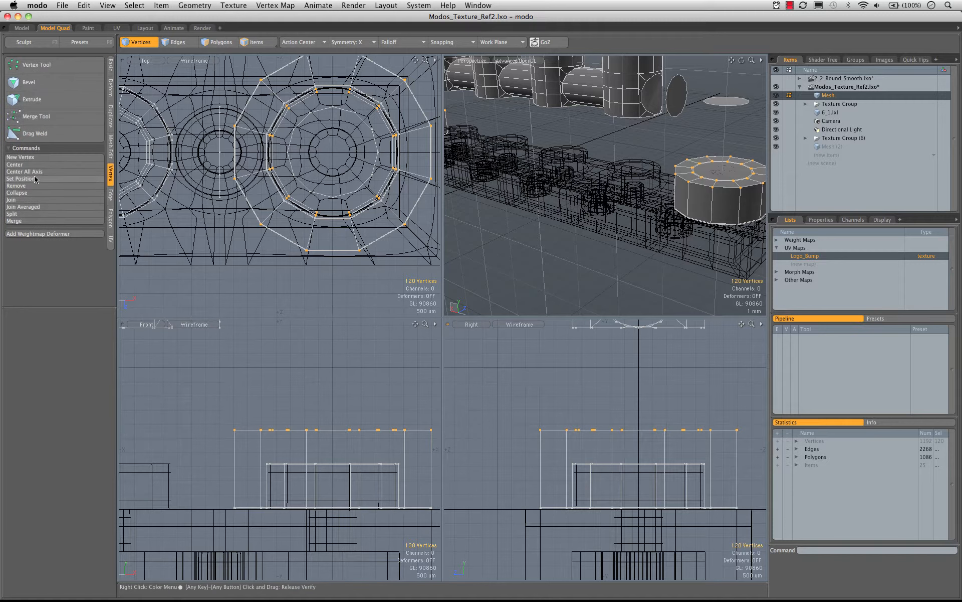
click(35, 178)
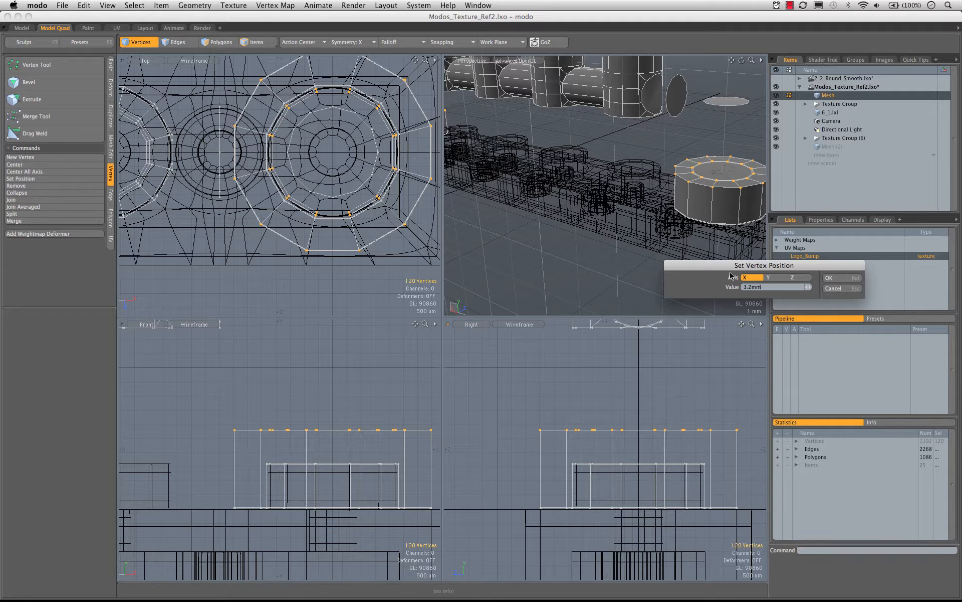
click(831, 279)
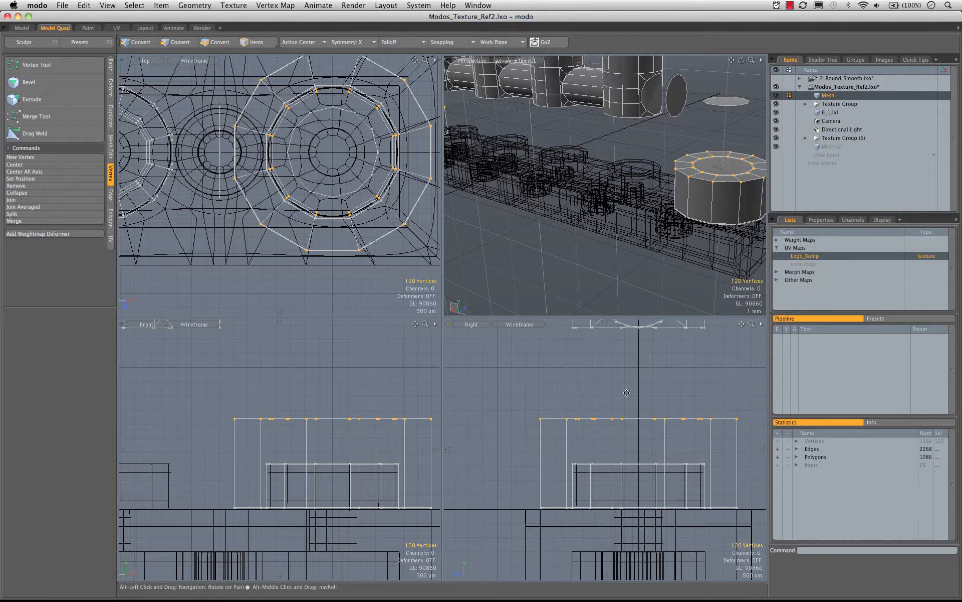
- Delete the central top polygons of the round end caps to open them
key(2)
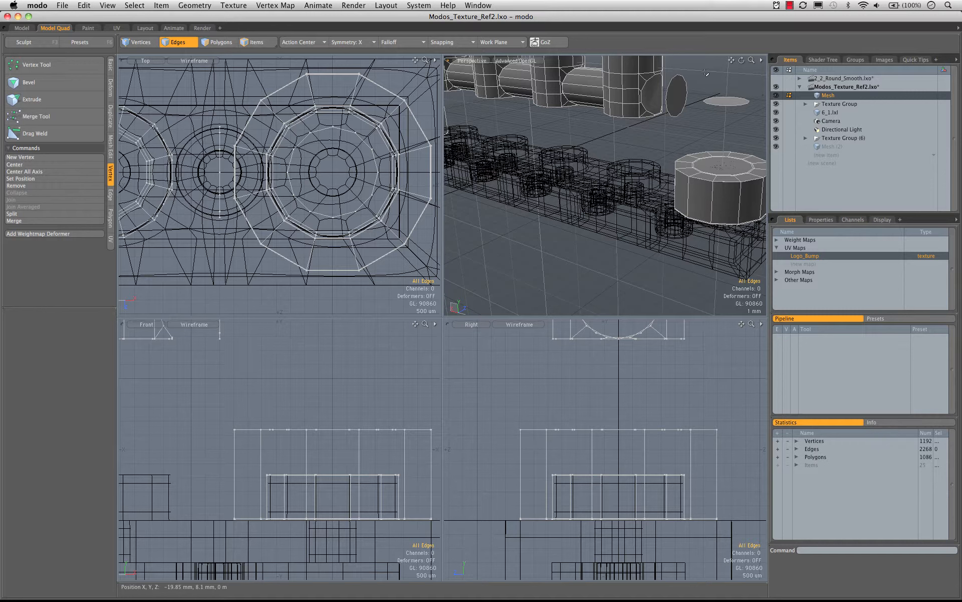
alt+drag(752, 118, 719, 166)
key(3)
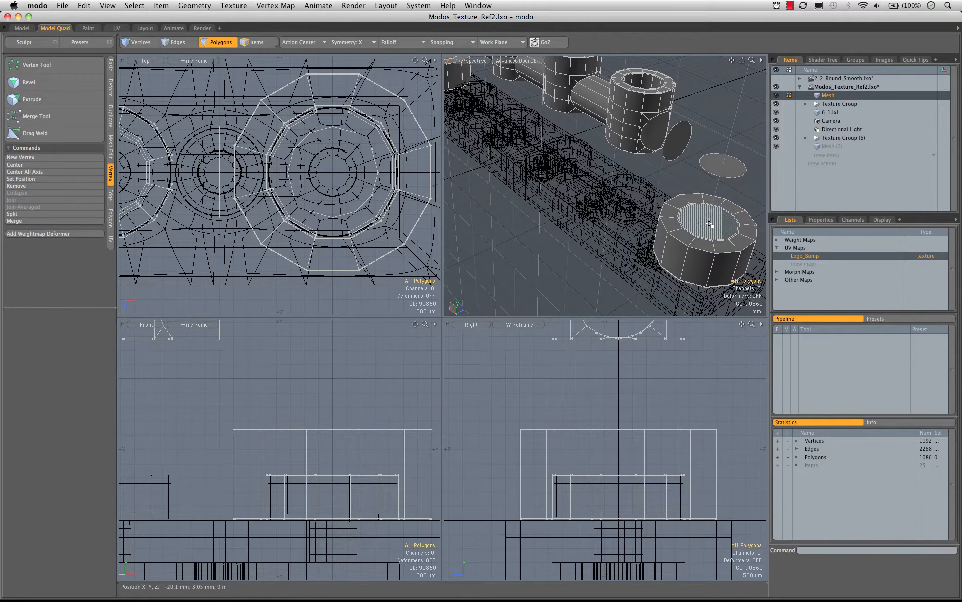
click(711, 226)
alt+drag(701, 229, 672, 181)
key(Delete)
- Move the horizontal discs by -4.8 mm in Y into the openings of the round end caps
click(712, 171)
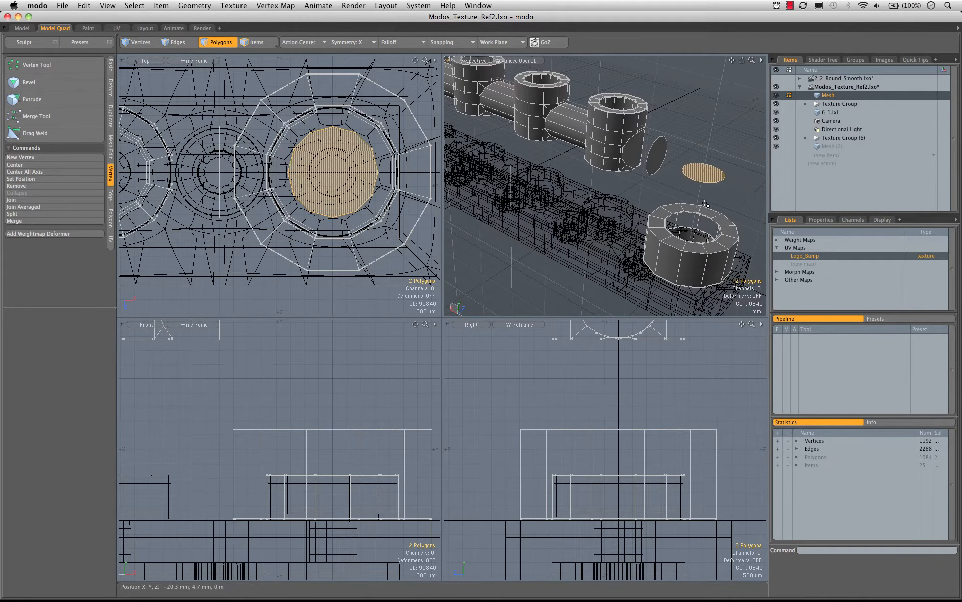
key(w)
alt+drag(706, 205, 699, 124)
alt+drag(672, 176, 688, 189)
ctrl+alt+drag(688, 189, 604, 214)
scroll(582, 221, up, 5)
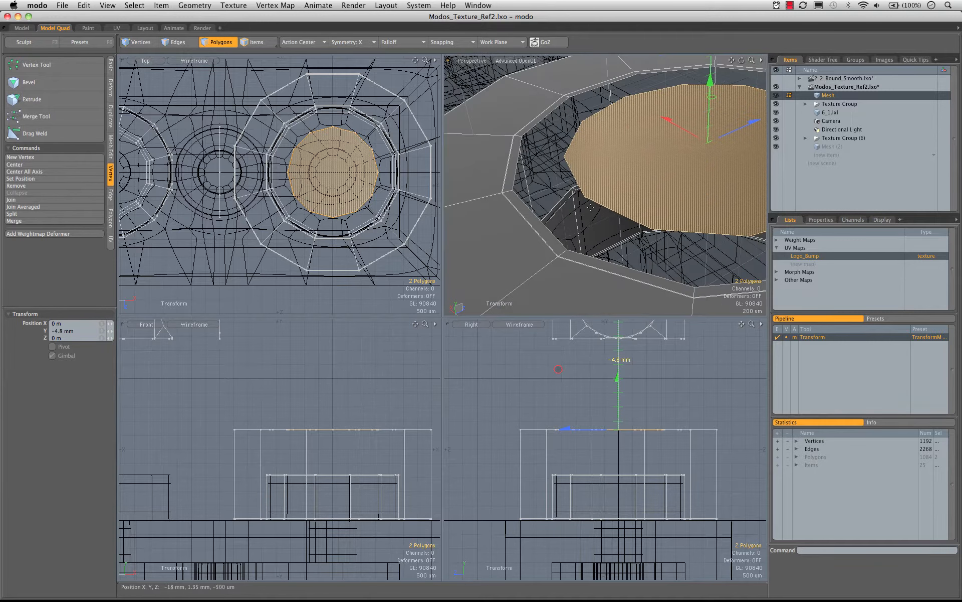
- Bridge the border edges of the lowered discs to the inner rims of the end cap openings with one segment
key(space)
key(space)
key(space)
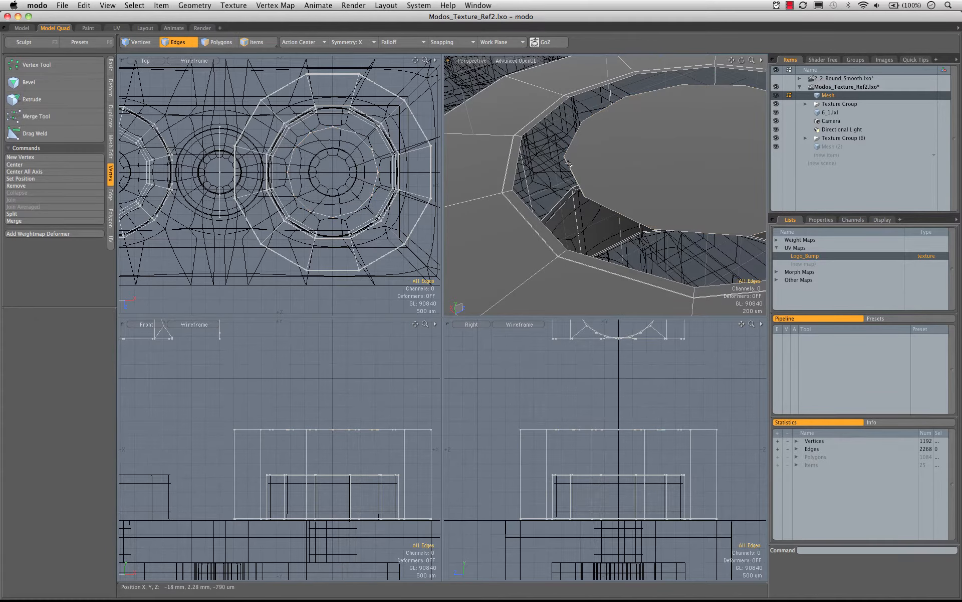
double_click(569, 163)
shift+double_click(517, 163)
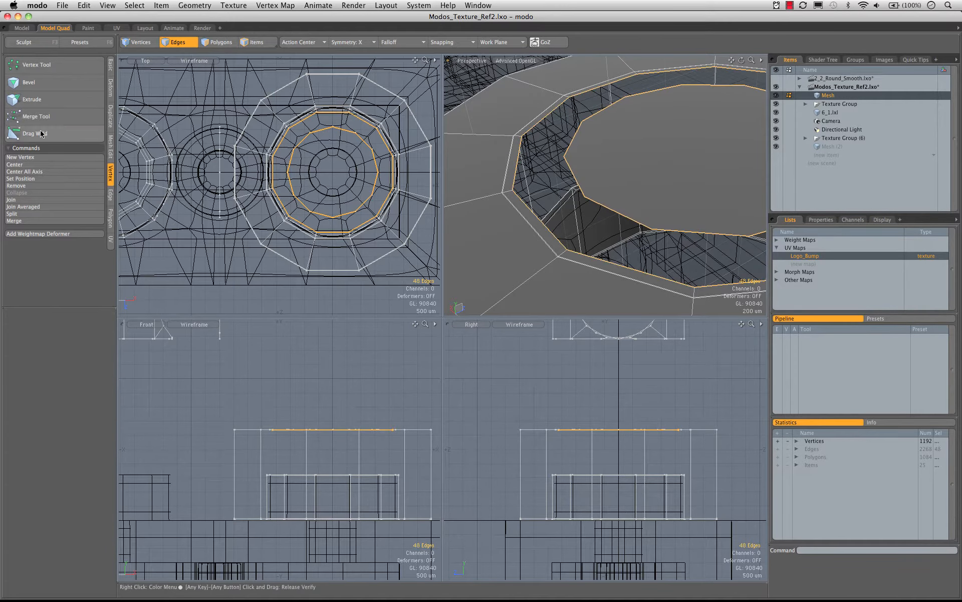
click(110, 194)
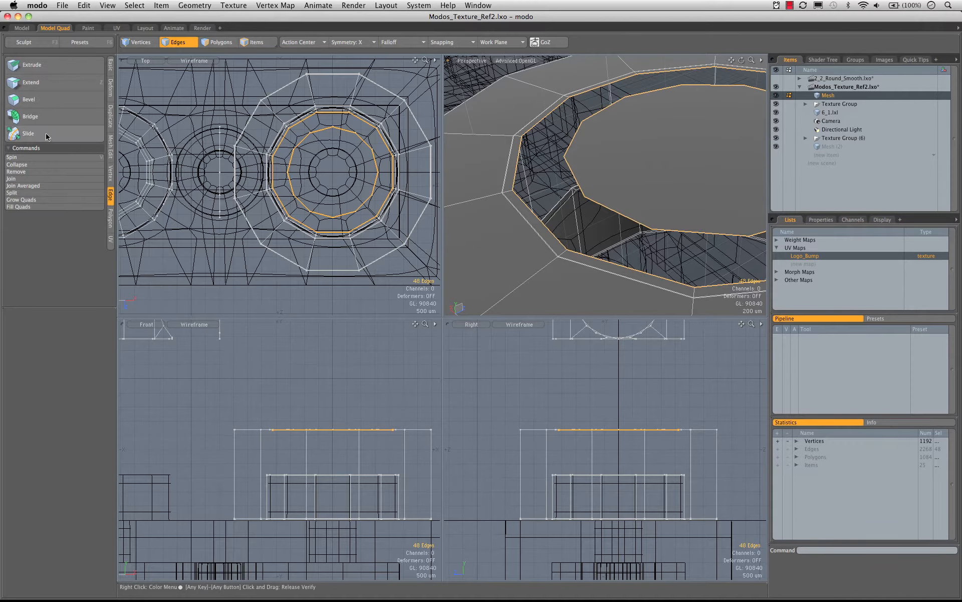
click(44, 131)
click(31, 116)
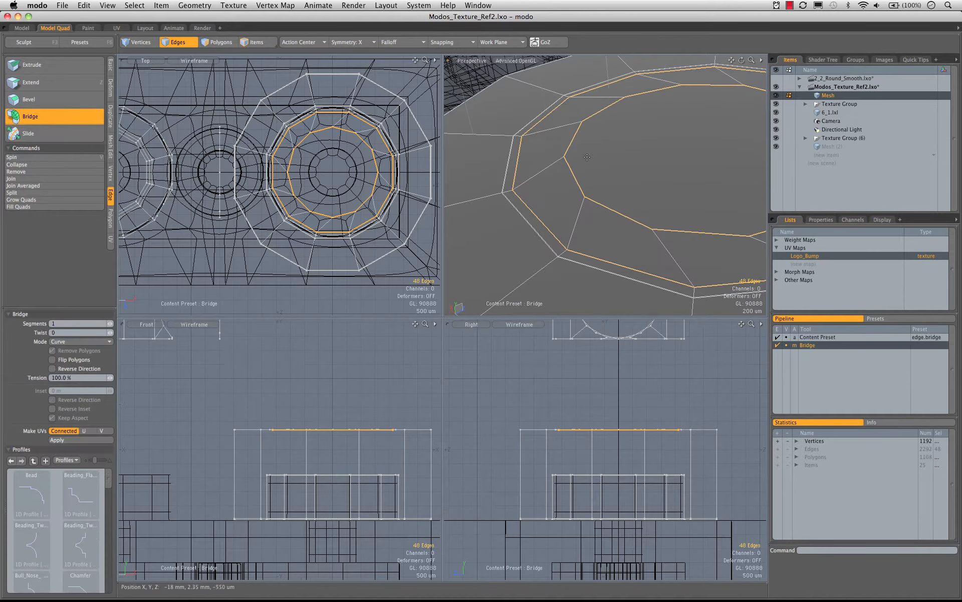
alt+drag(587, 157, 591, 186)
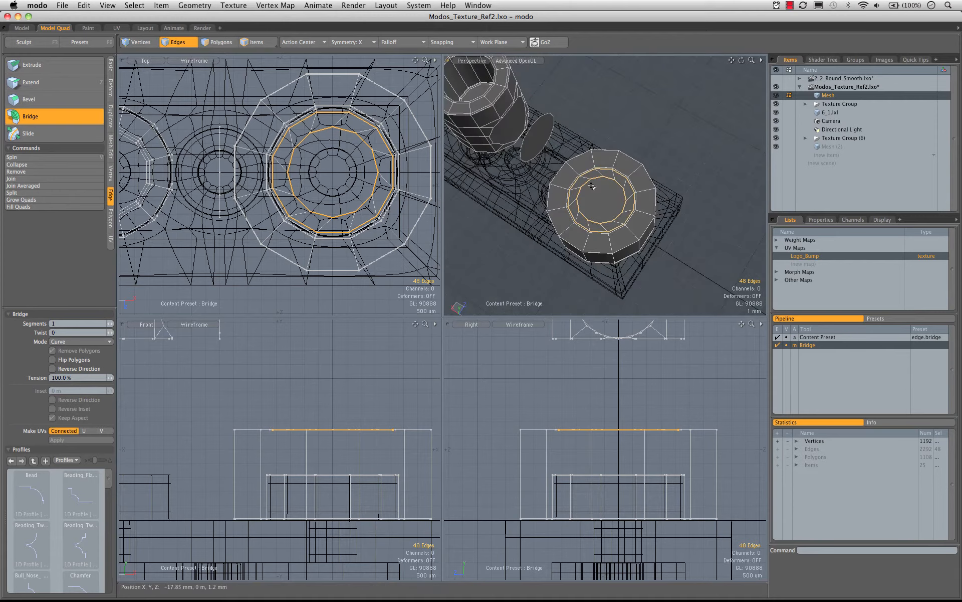
key(q)
- Rotate the central discs of the end caps 15° about Y
key(3)
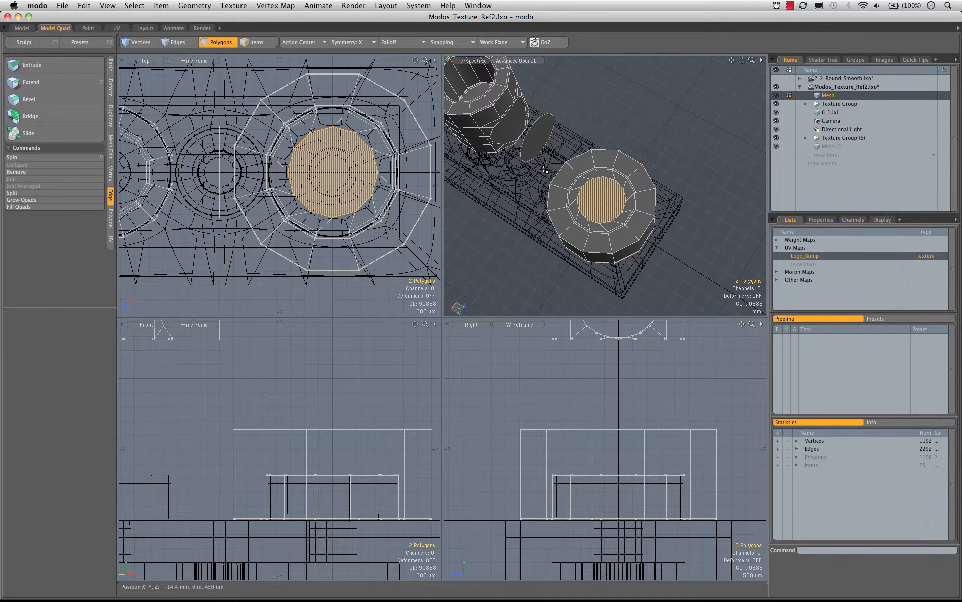
key(ctrl+space)
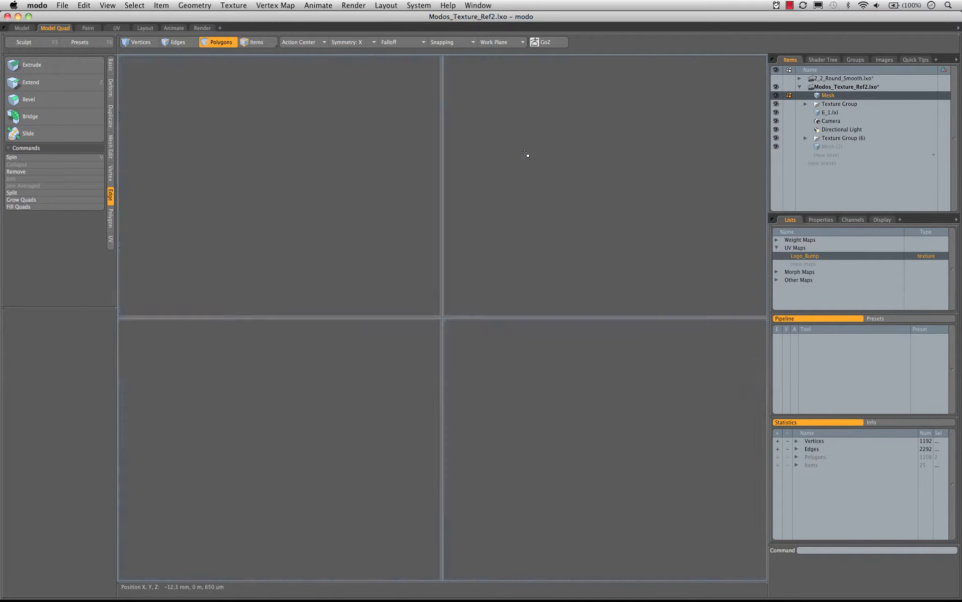
key(e)
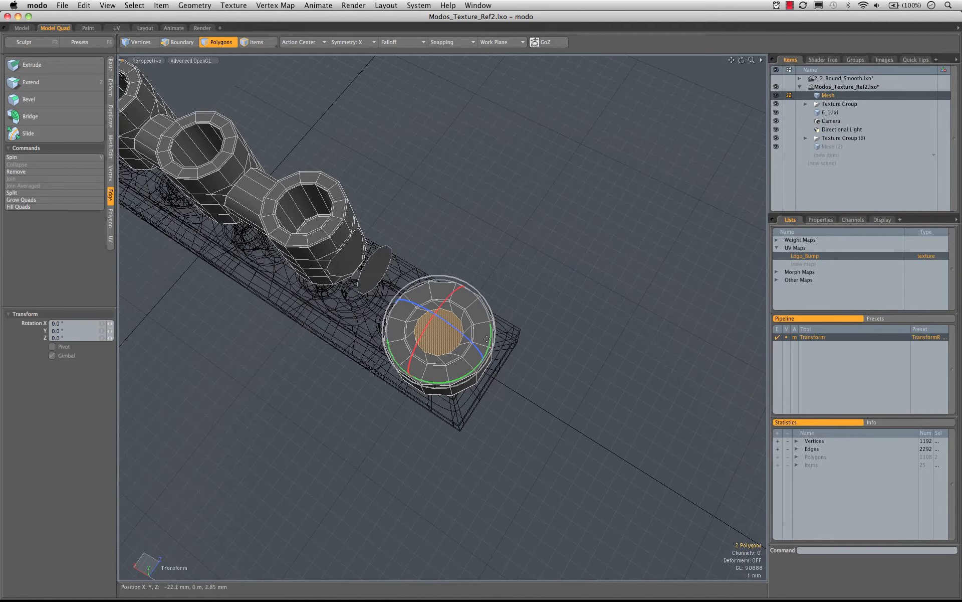
drag(490, 341, 484, 328)
alt+drag(466, 306, 335, 221)
key(space)
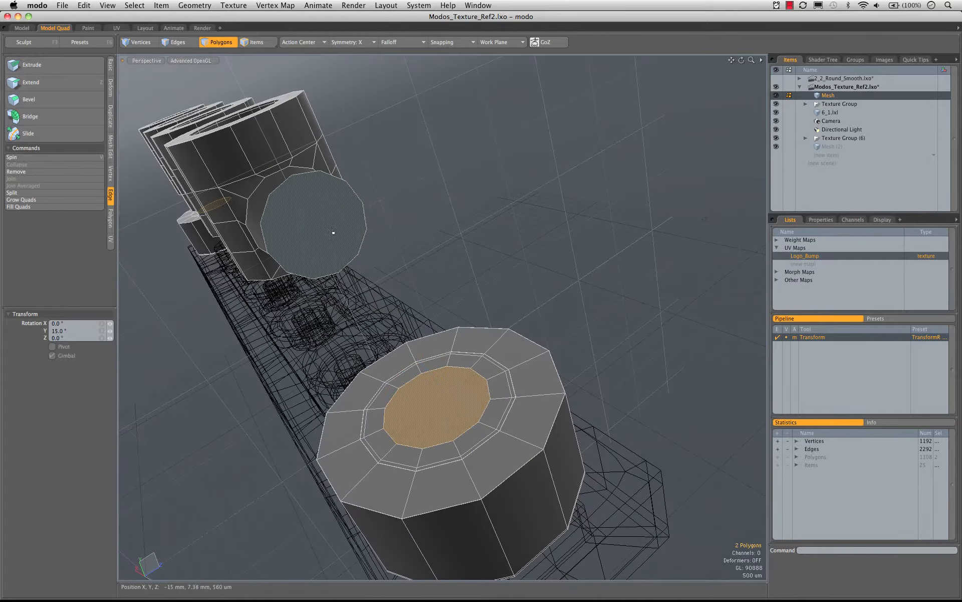
- Rotate the vertical discs beside the row's outer cylinders around their centres
click(332, 233)
alt+drag(343, 317, 323, 249)
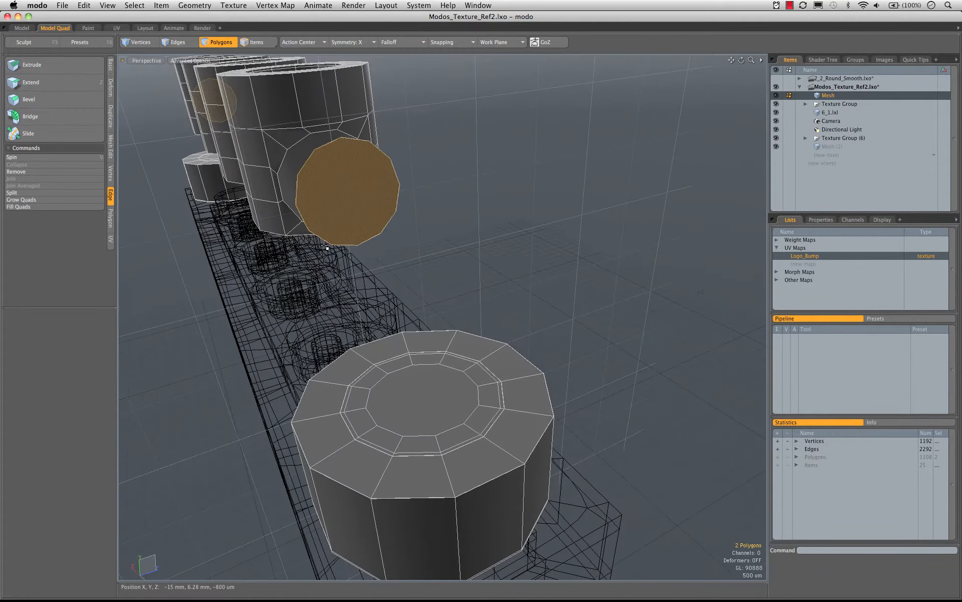
key(e)
drag(346, 135, 349, 151)
key(space)
- Bridge the vertical discs to the central discs of the end caps with 2 segments in Curve mode
click(456, 208)
alt+drag(455, 210, 529, 346)
click(537, 364)
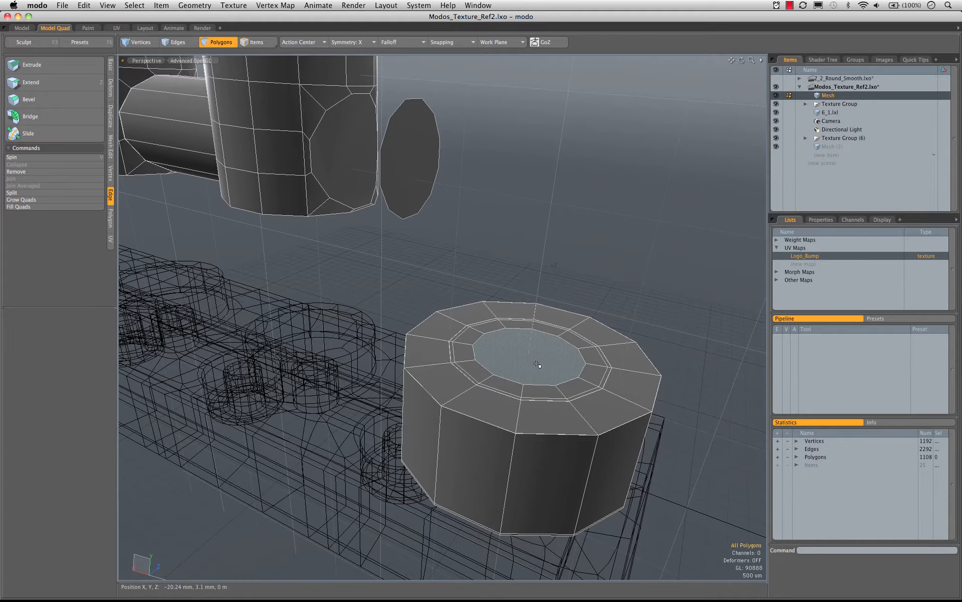
shift+click(426, 168)
alt+drag(521, 256, 581, 285)
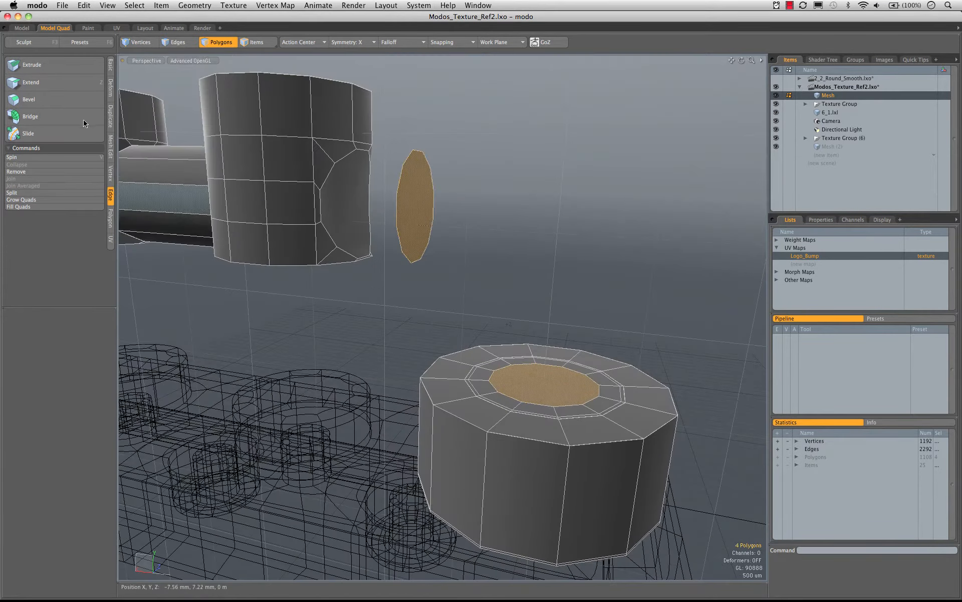
click(31, 116)
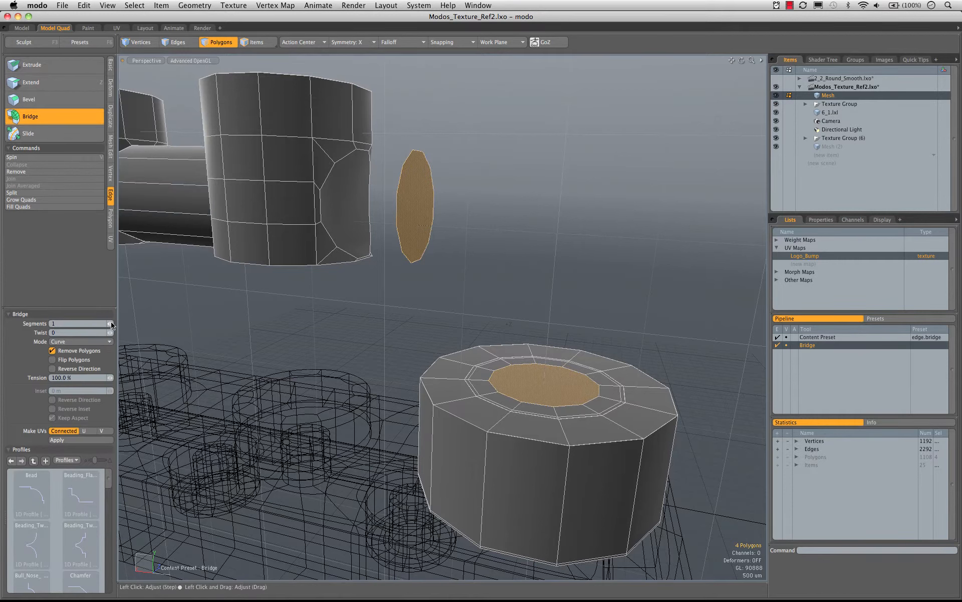
alt+drag(568, 242, 533, 251)
key(Tab)
key(Tab)
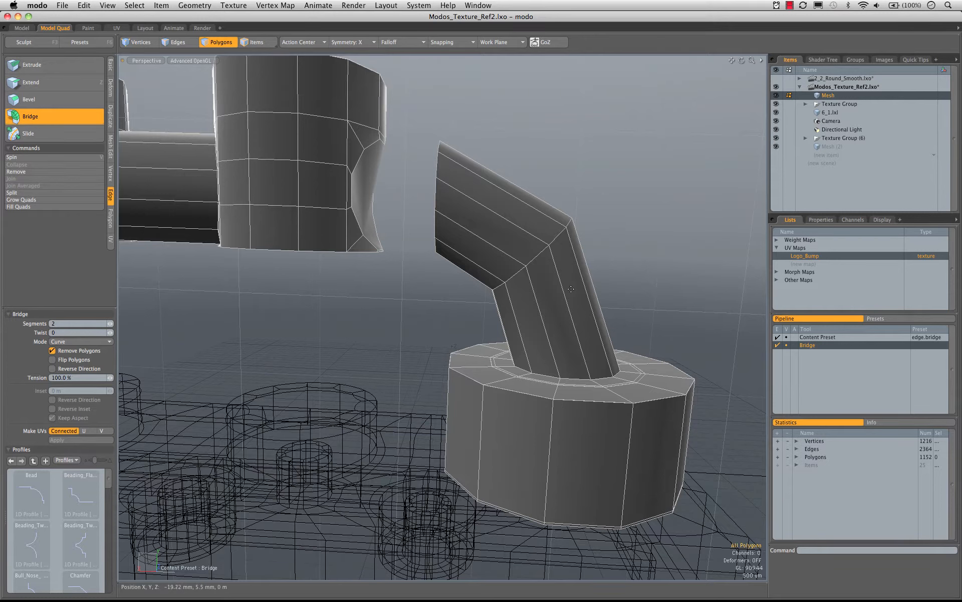
key(space)
- Select the edge loop around the bend of the tubes
click(559, 241)
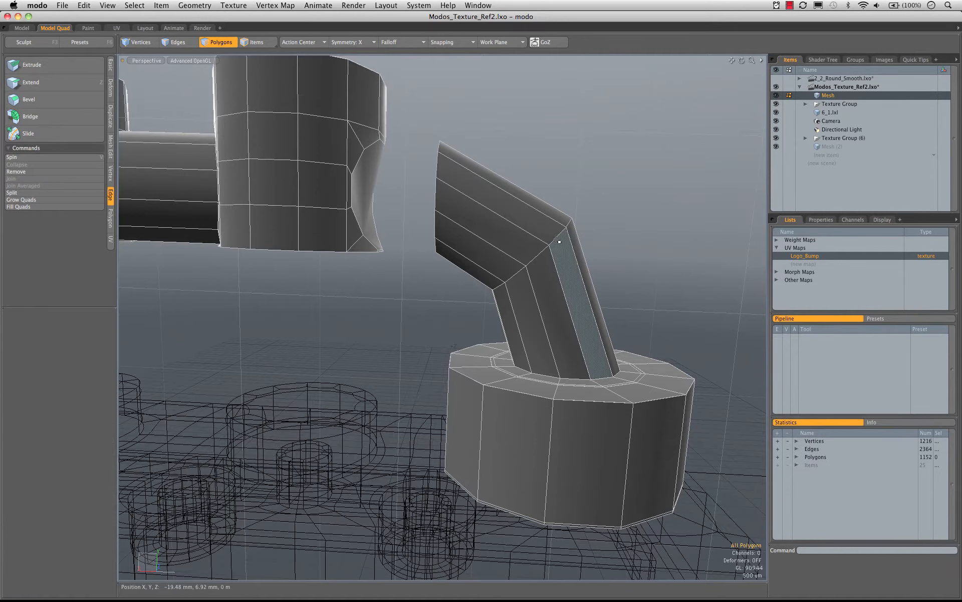
key(1)
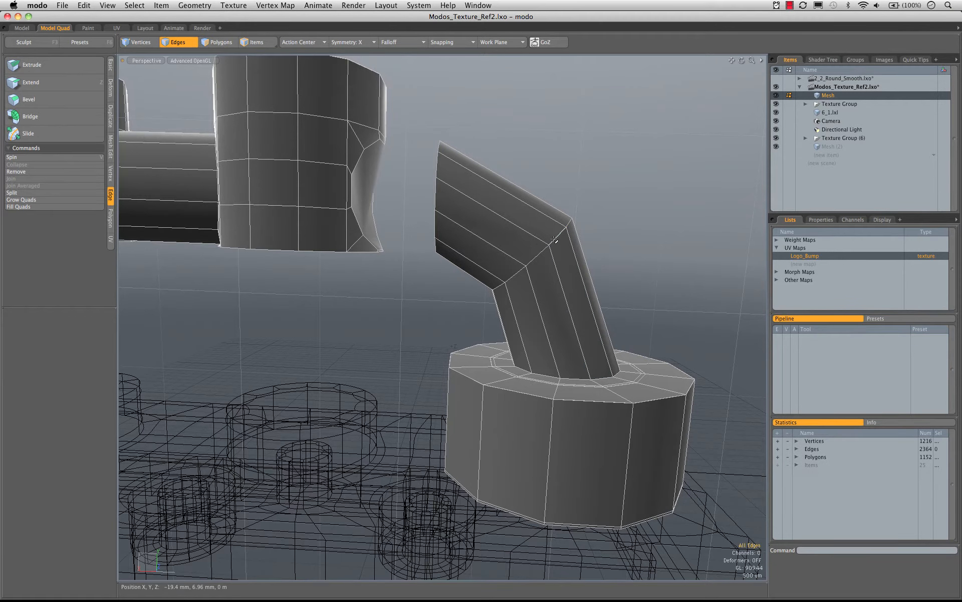
double_click(554, 241)
alt+drag(555, 241, 426, 286)
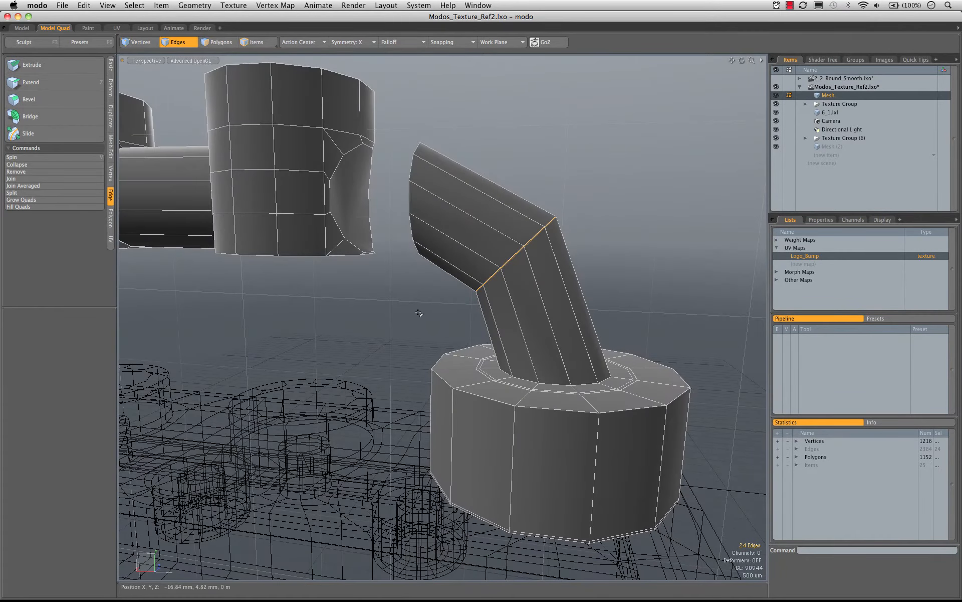
alt+drag(489, 297, 447, 295)
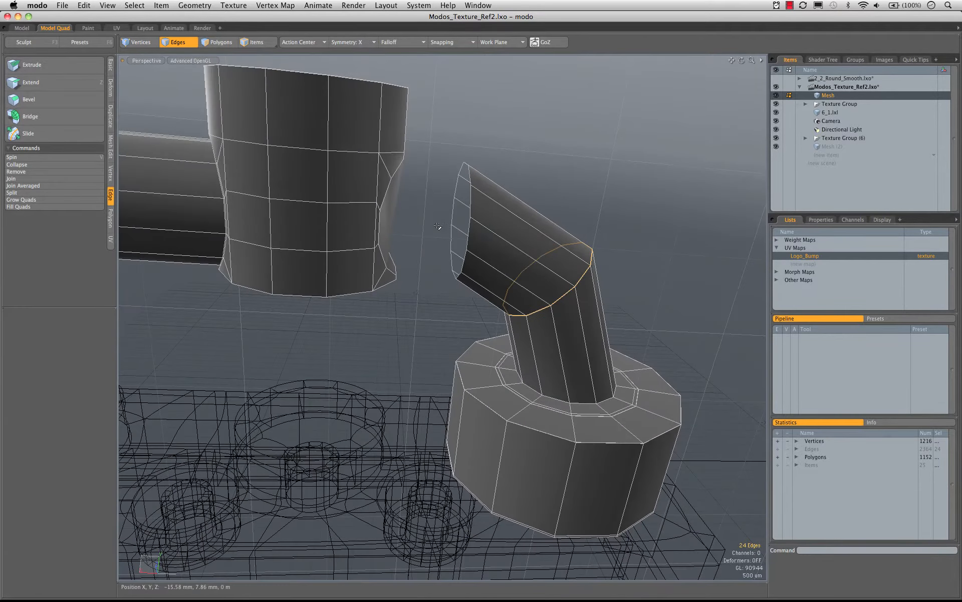
- Delete the disc polygons on the outer cylinders that face the bent tubes
alt+drag(440, 227, 321, 230)
key(3)
click(335, 229)
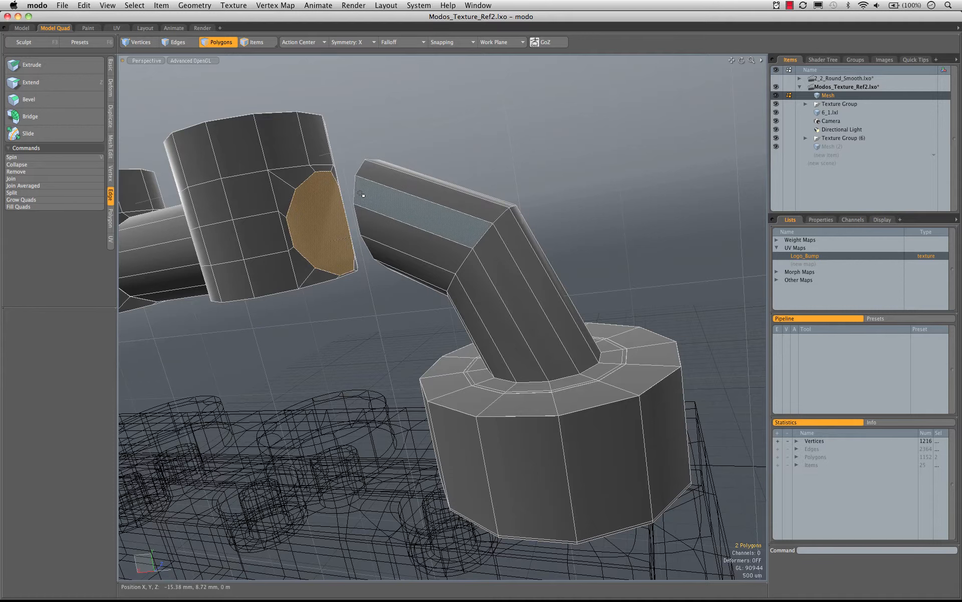
key(Delete)
- Bridge the openings in the outer cylinders to the open ends of the bent tubes and turn on subdivision smoothing
scroll(325, 176, up, 5)
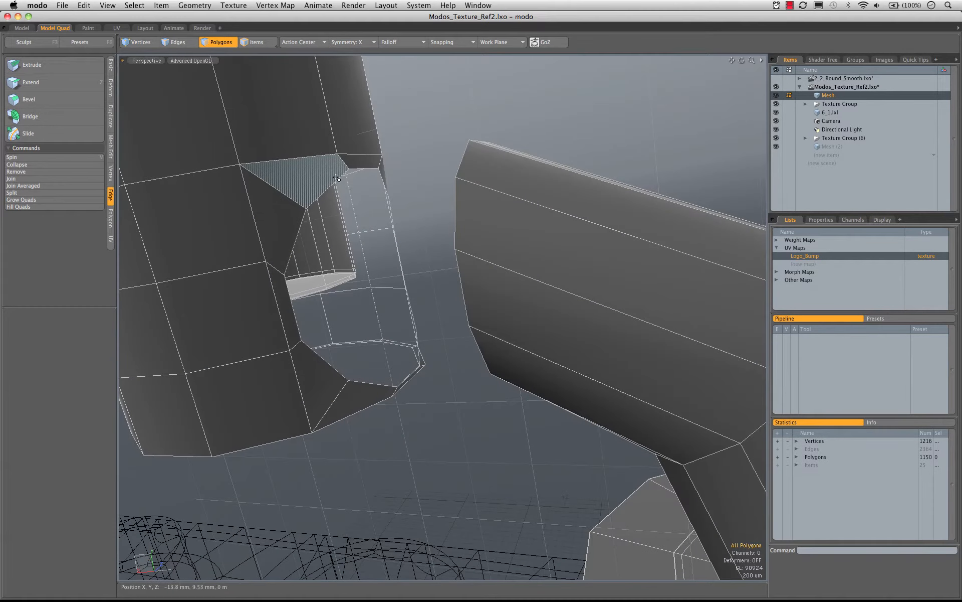
key(2)
middle_drag(357, 168, 558, 232)
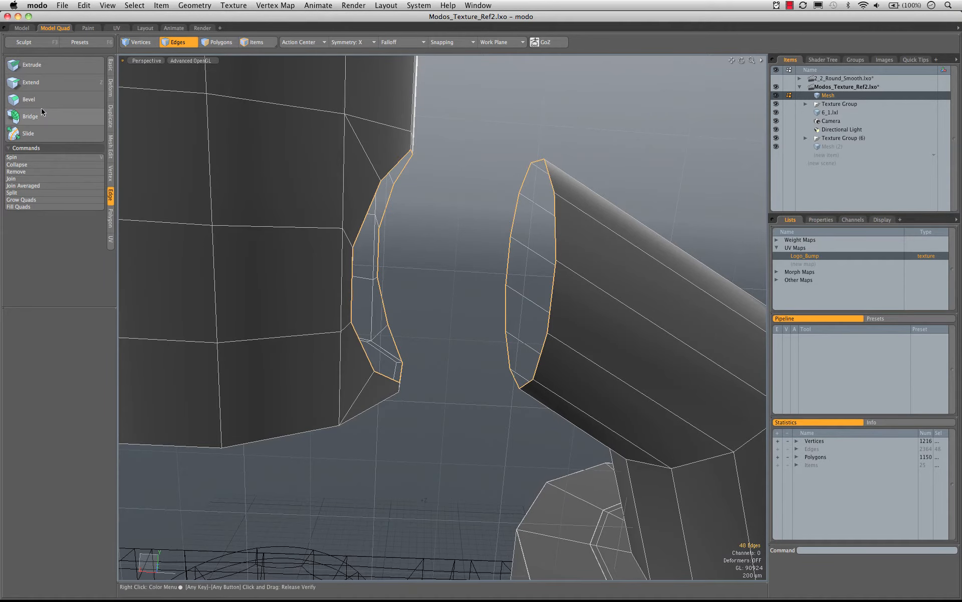
click(30, 116)
scroll(591, 240, down, 5)
alt+drag(568, 242, 557, 245)
drag(557, 246, 528, 254)
key(space)
click(661, 157)
key(Tab)
key(a)
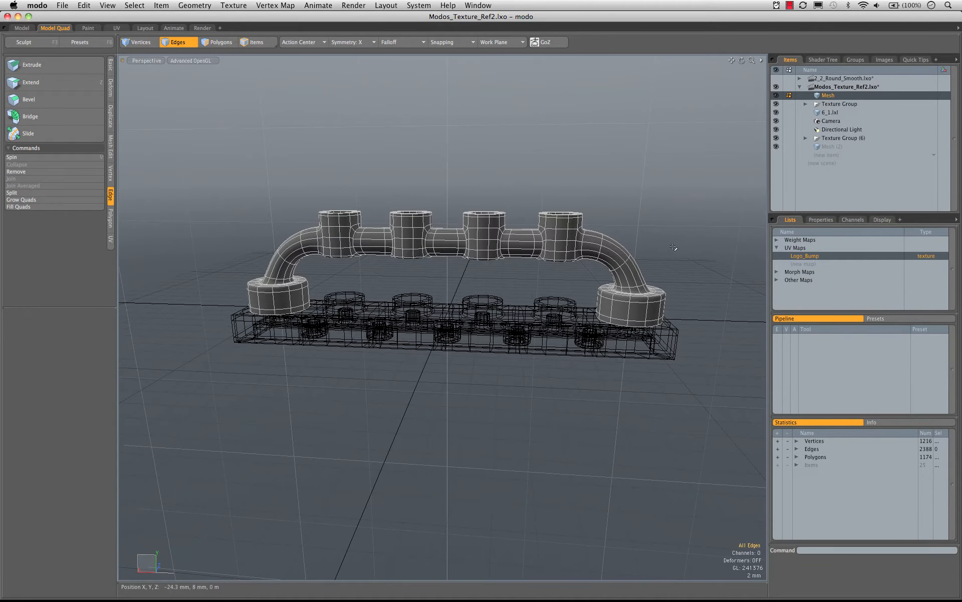
- Move the edge loops at the tube bends -1 mm along Y using the Selection action center
scroll(661, 255, up, 5)
alt+drag(652, 253, 620, 245)
key(3)
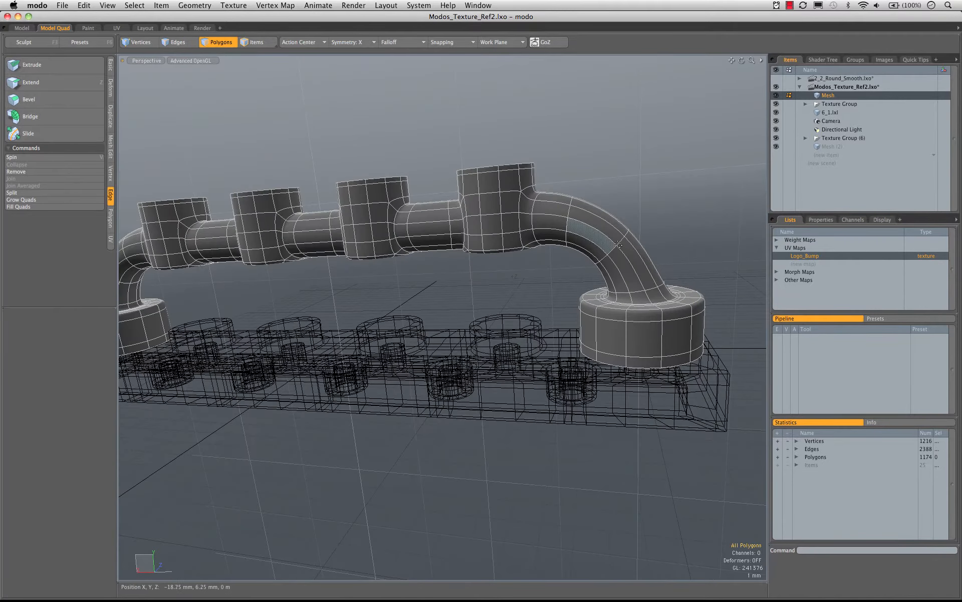
key(1)
key(2)
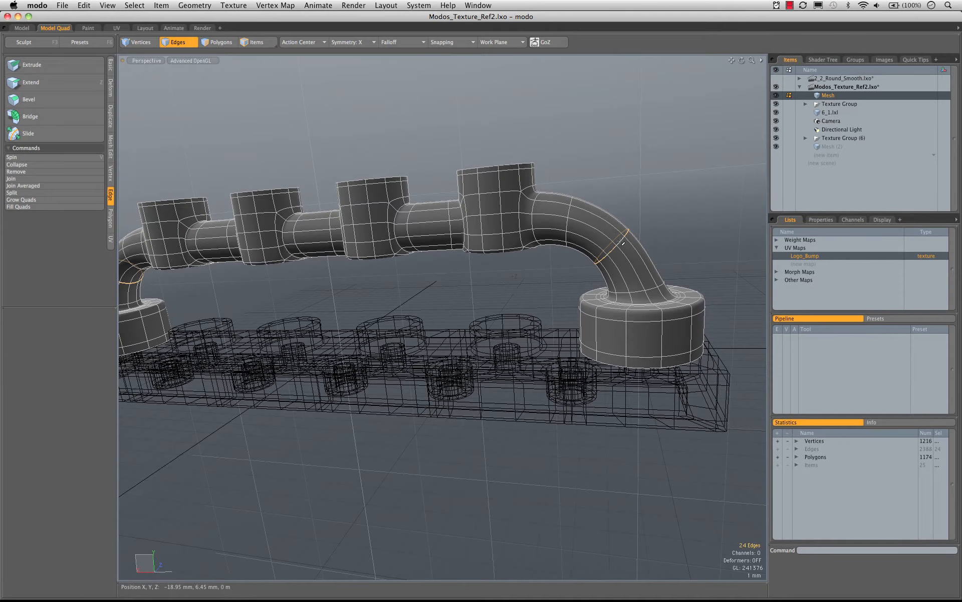
alt+drag(607, 220, 598, 210)
key(w)
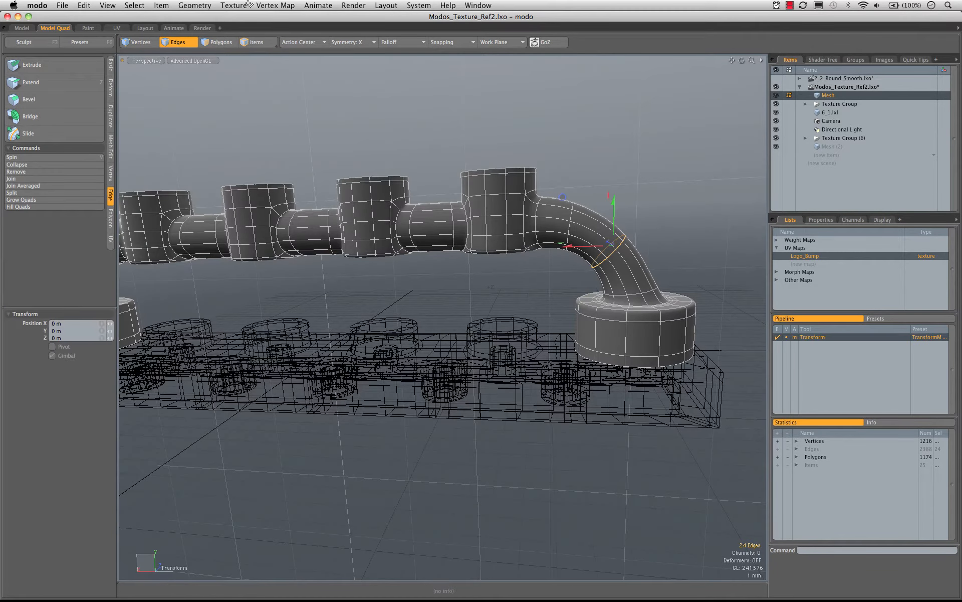
click(300, 42)
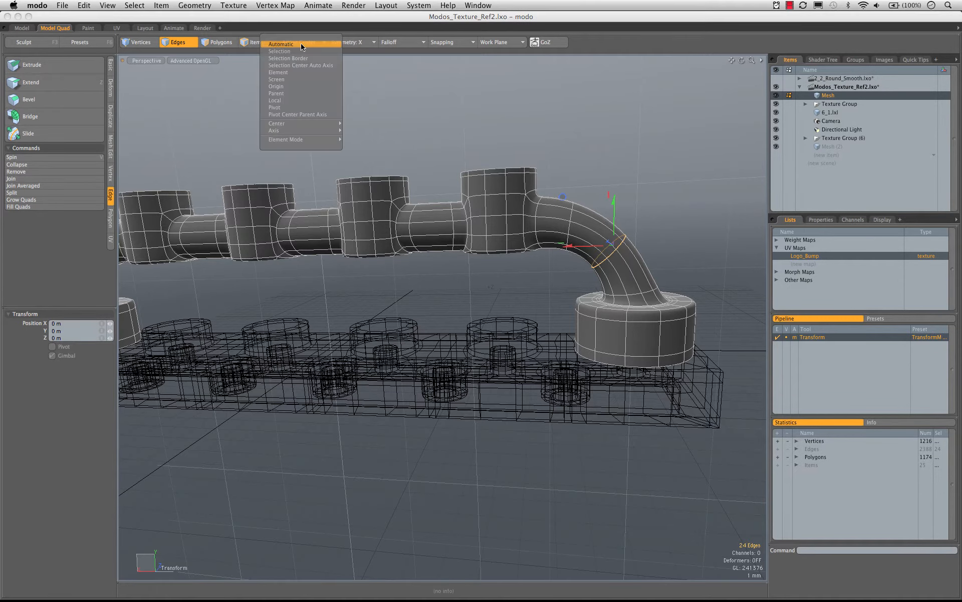
click(290, 51)
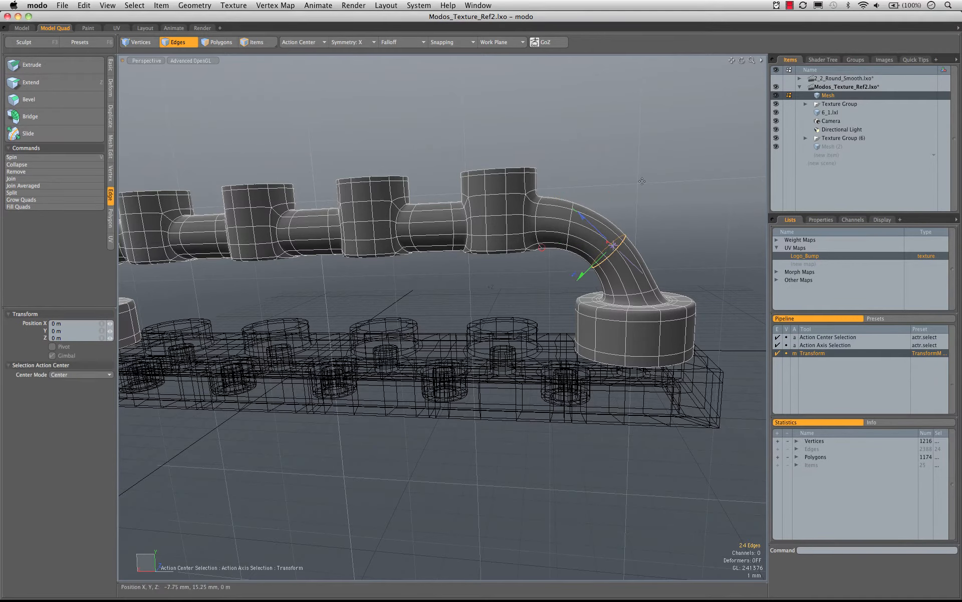
alt+drag(546, 300, 561, 295)
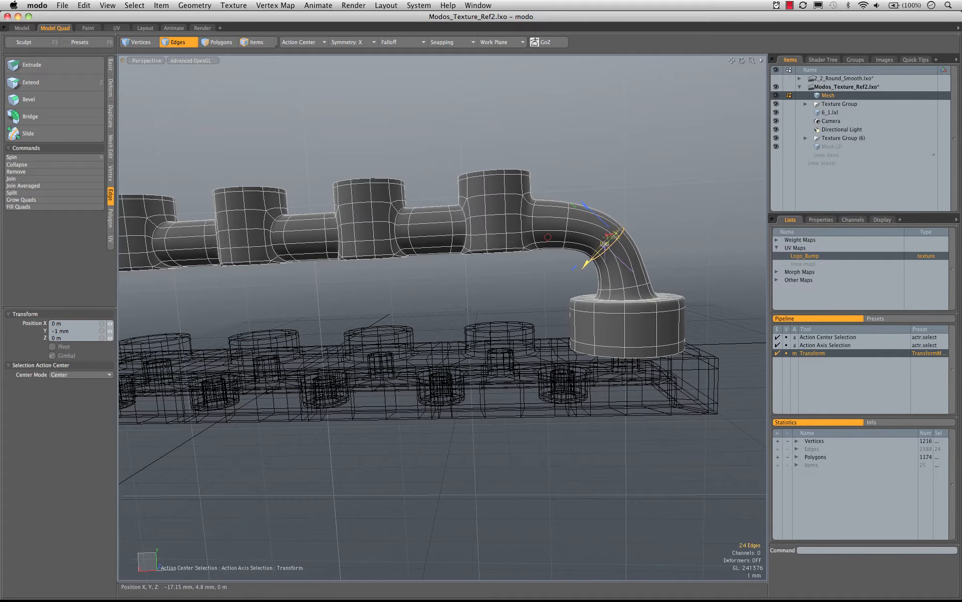
alt+drag(583, 265, 635, 263)
key(space)
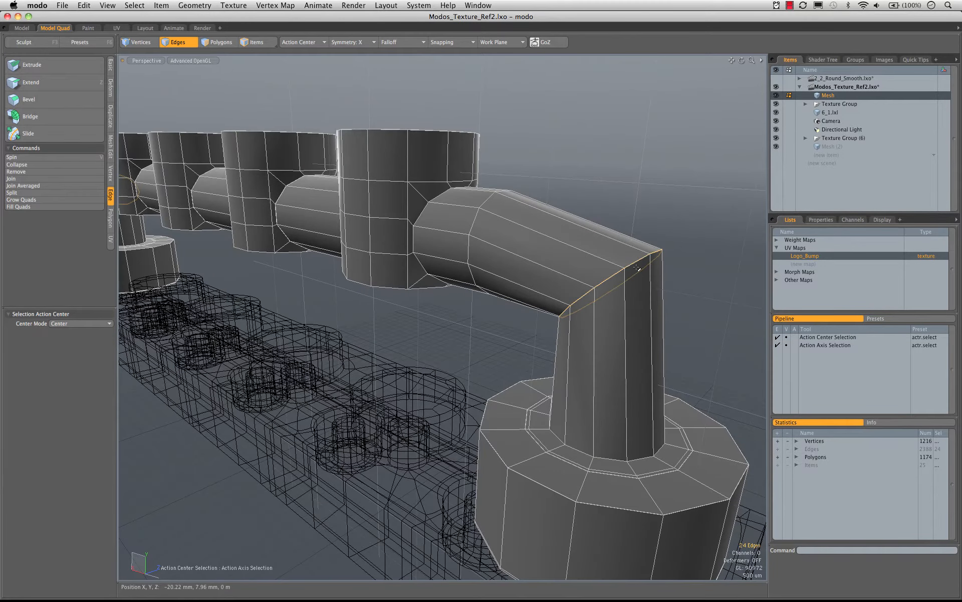
- Try beveling the edge loops at the tube bends with a 1.4 mm inset and round level 0
key(b)
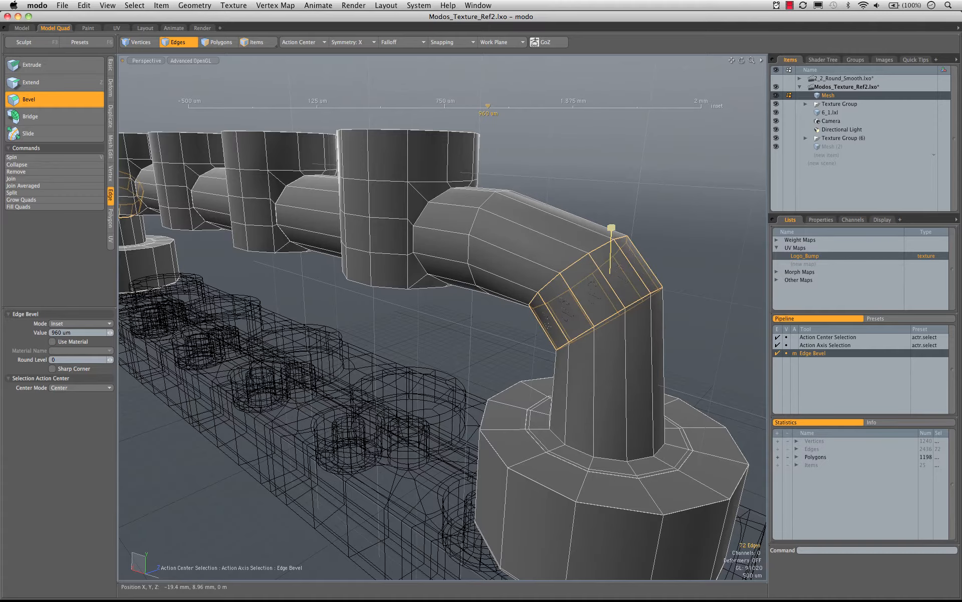
drag(611, 227, 612, 226)
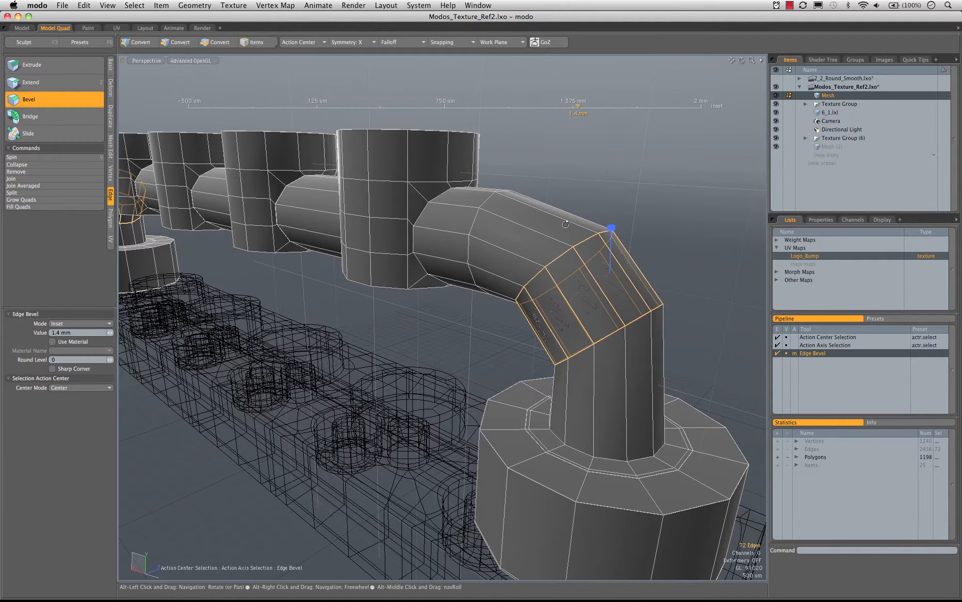
alt+drag(589, 303, 635, 232)
ctrl+alt+drag(573, 234, 503, 305)
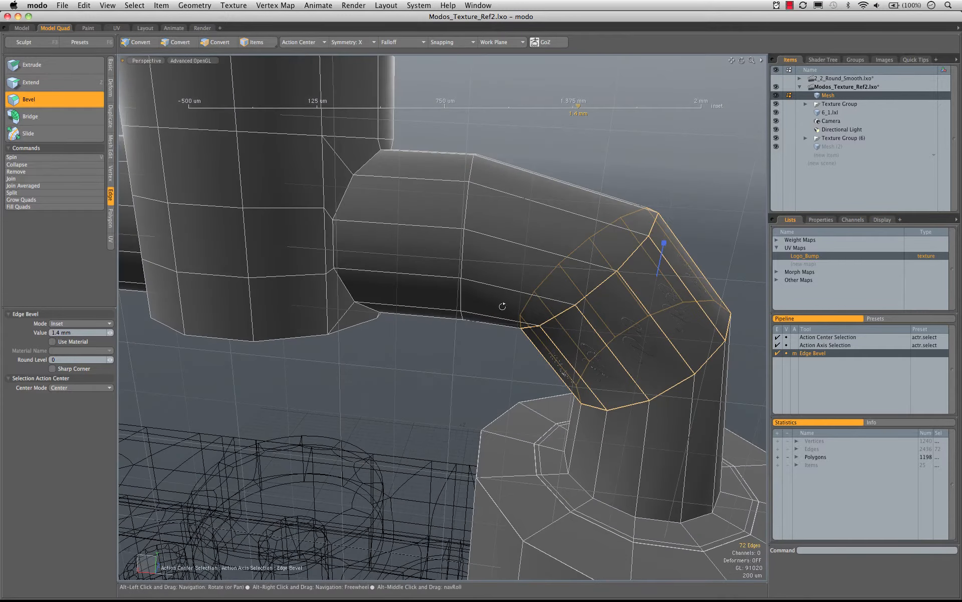
key(q)
- Show the smoothed mesh in the four-view layout with the tube bend in the front view
click(650, 160)
key(Tab)
ctrl+alt+drag(662, 230, 594, 325)
key(ctrl+space)
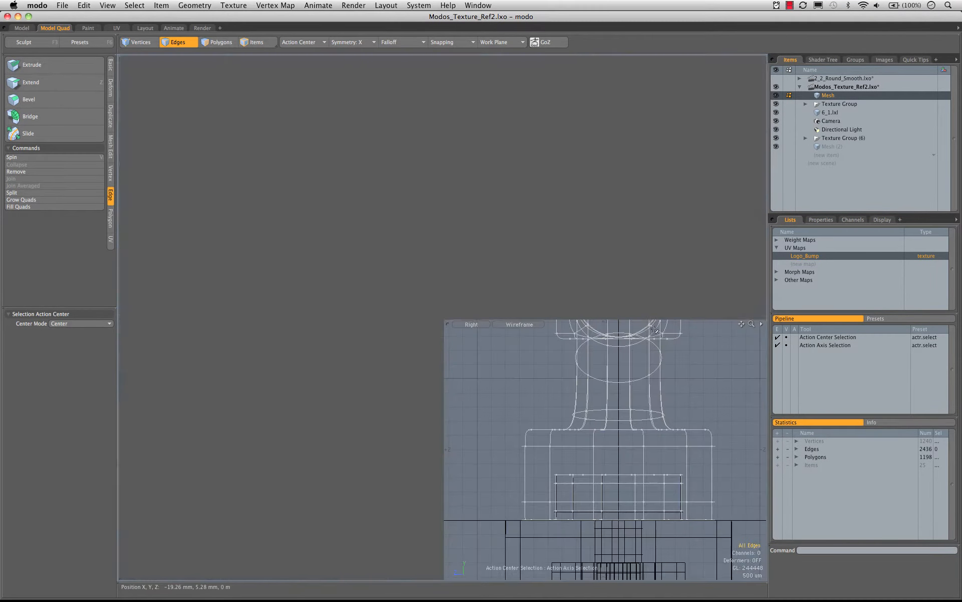
alt+shift+drag(273, 325, 264, 406)
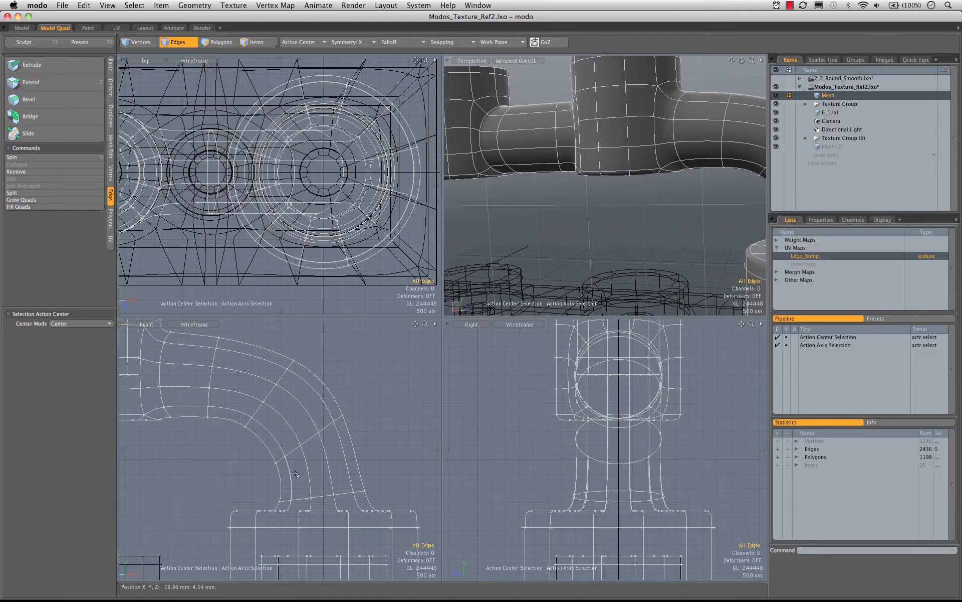
- Undo the bevel of the tube bends, turn off subdivision smoothing and reselect the bend loops
alt+drag(518, 253, 632, 206)
key(Tab)
double_click(711, 166)
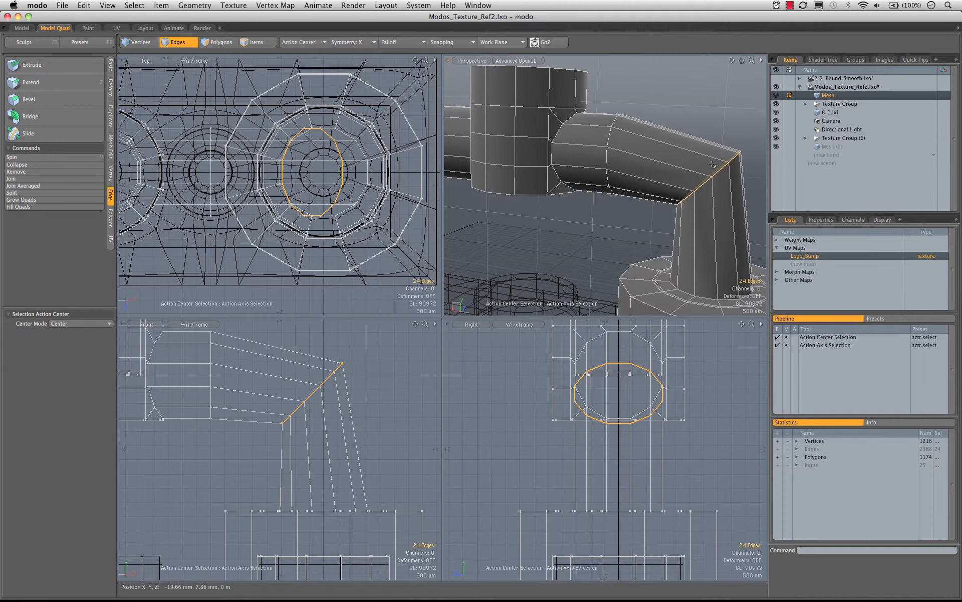
- Delete both polygon loops of each bent tube, between the outer cylinder's stub and the end cap
key(3)
drag(663, 193, 670, 168)
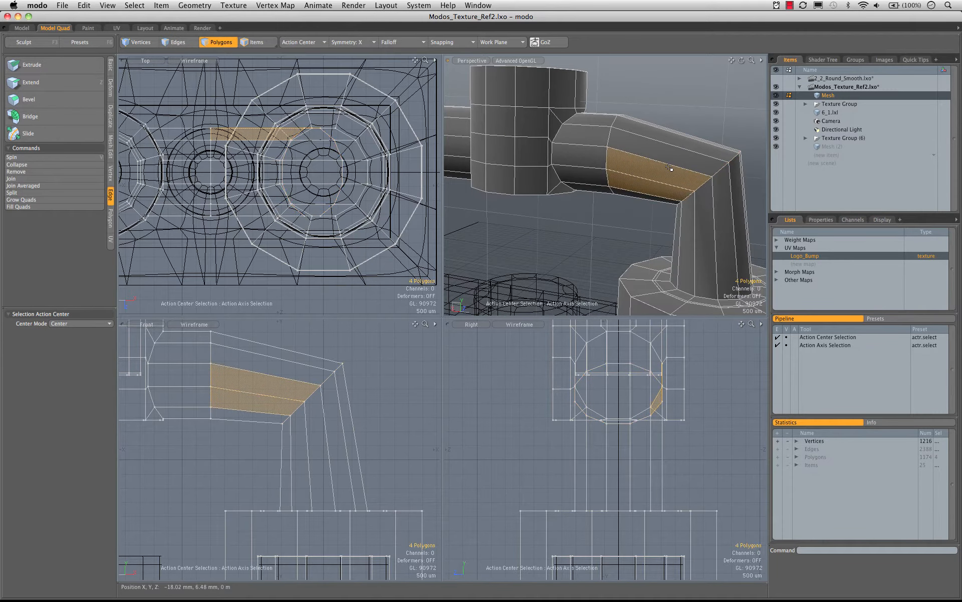
key(l)
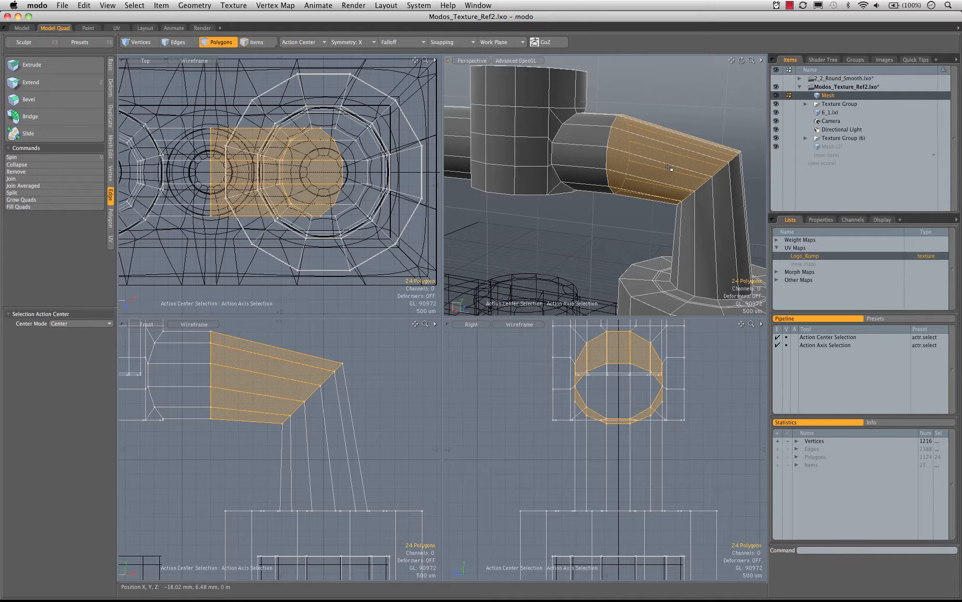
key(Delete)
drag(688, 223, 730, 232)
key(l)
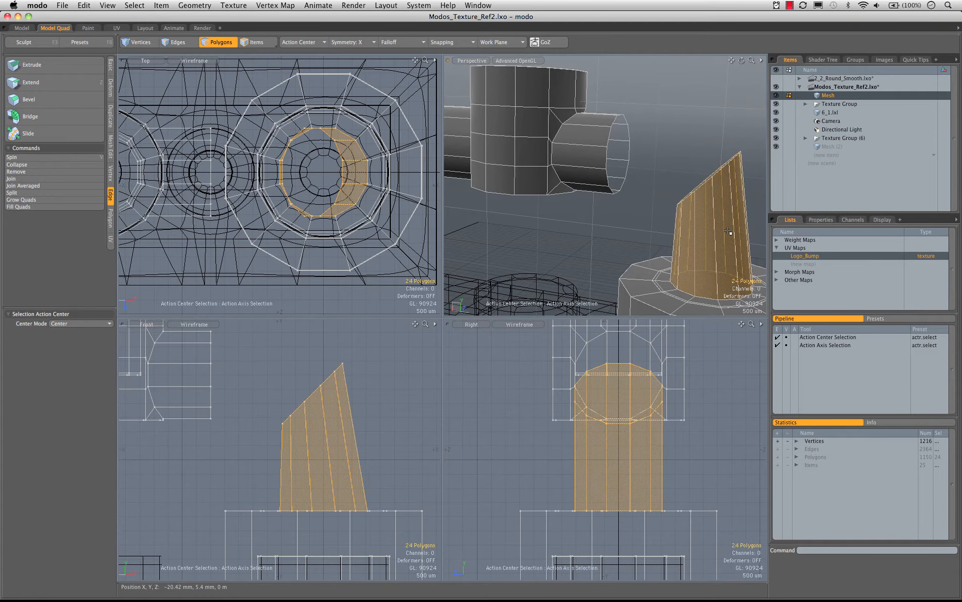
key(Delete)
- Extend the inner rim edge loops of the end cap openings straight up into short collars
key(1)
key(2)
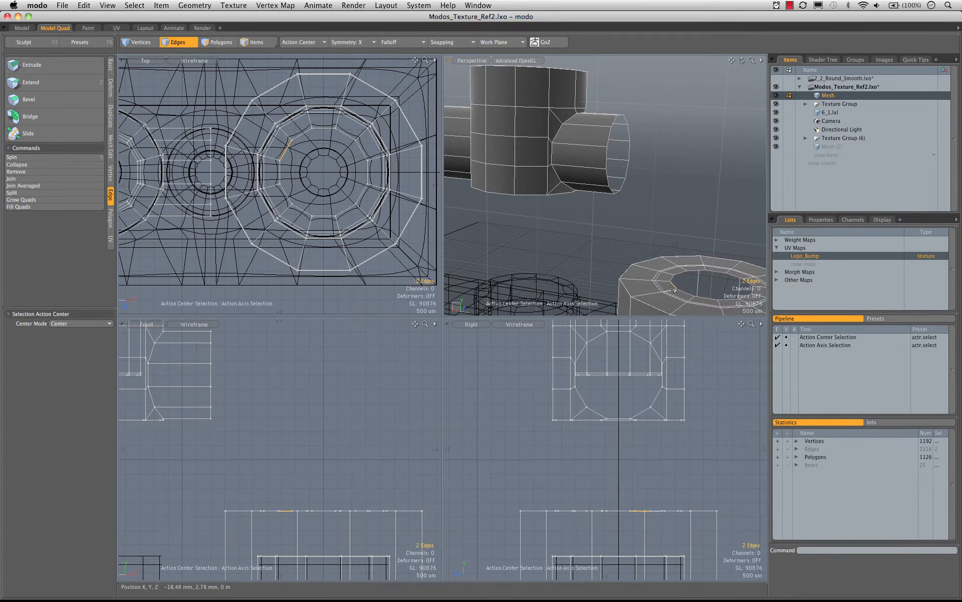
key(l)
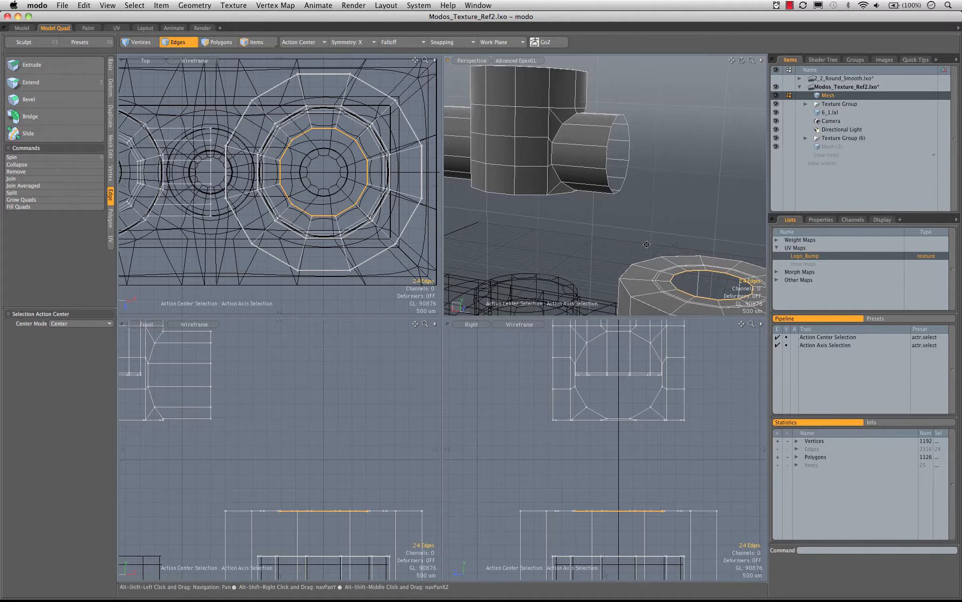
alt+shift+drag(684, 258, 635, 236)
key(z)
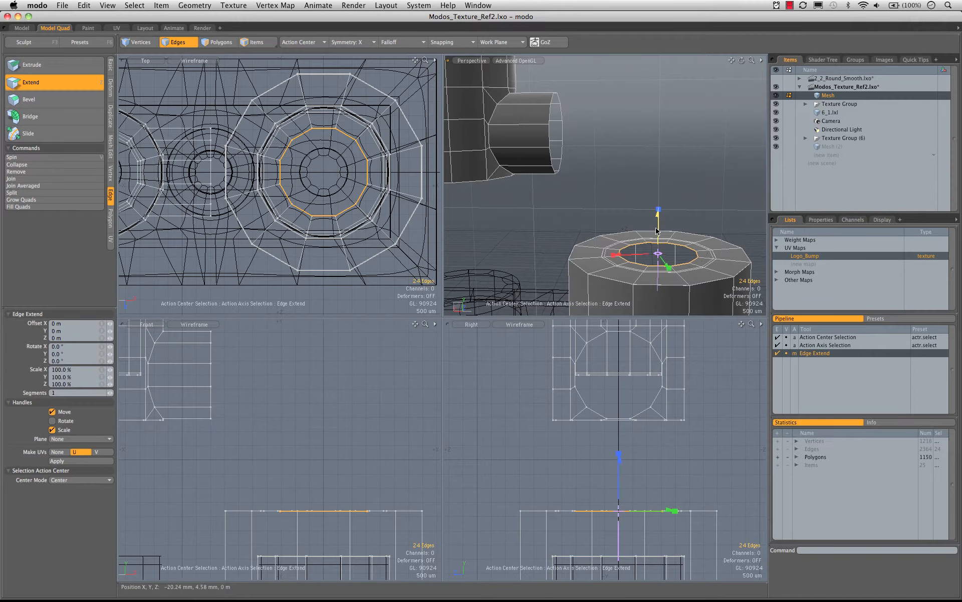
drag(658, 213, 608, 251)
scroll(618, 271, up, 5)
scroll(608, 251, up, 3)
key(space)
- Remove the three concentric edge loops around the collars on the end caps' top faces
key(space)
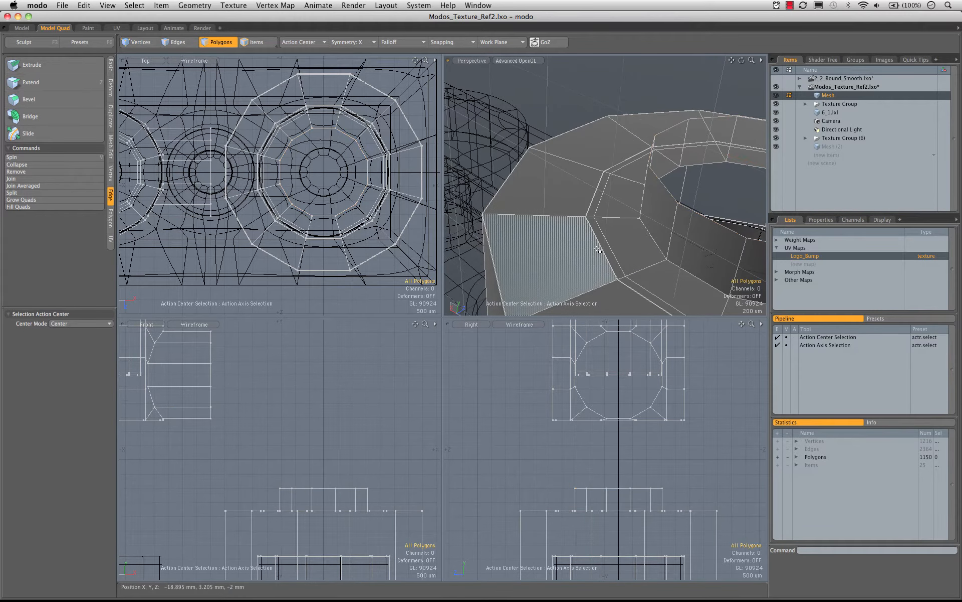
key(space)
key(space)
key(space)
click(604, 253)
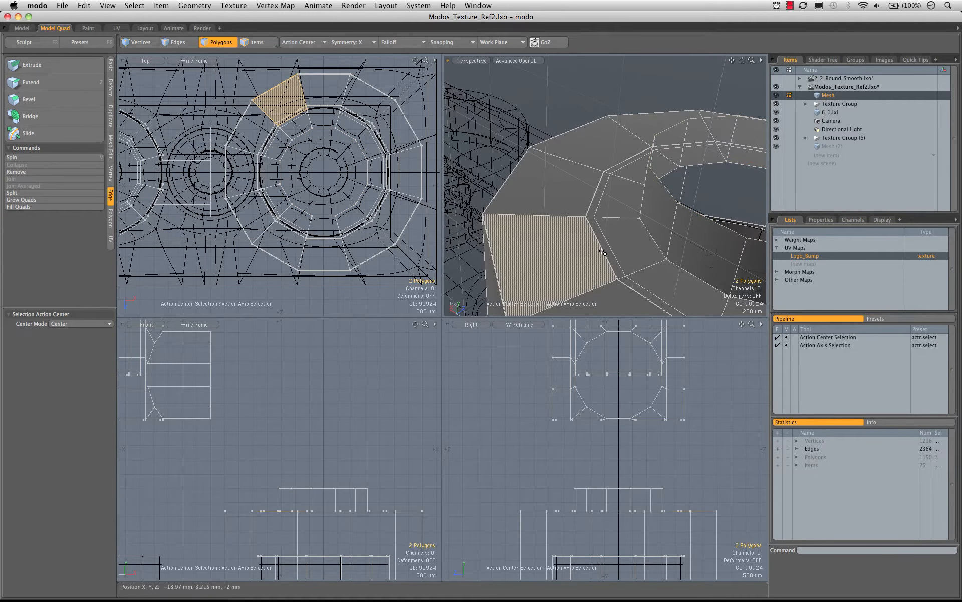
key(space)
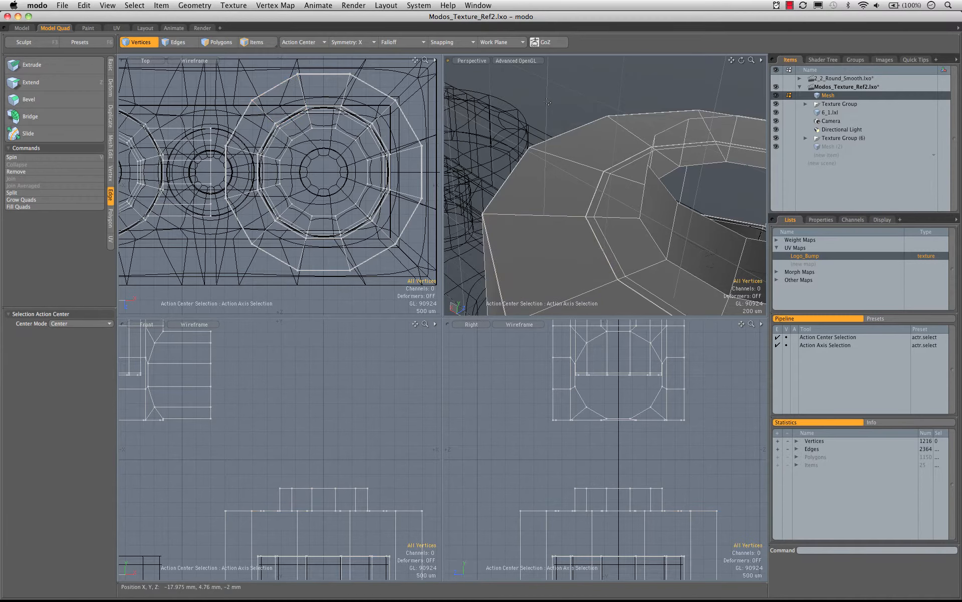
key(Tab)
key(space)
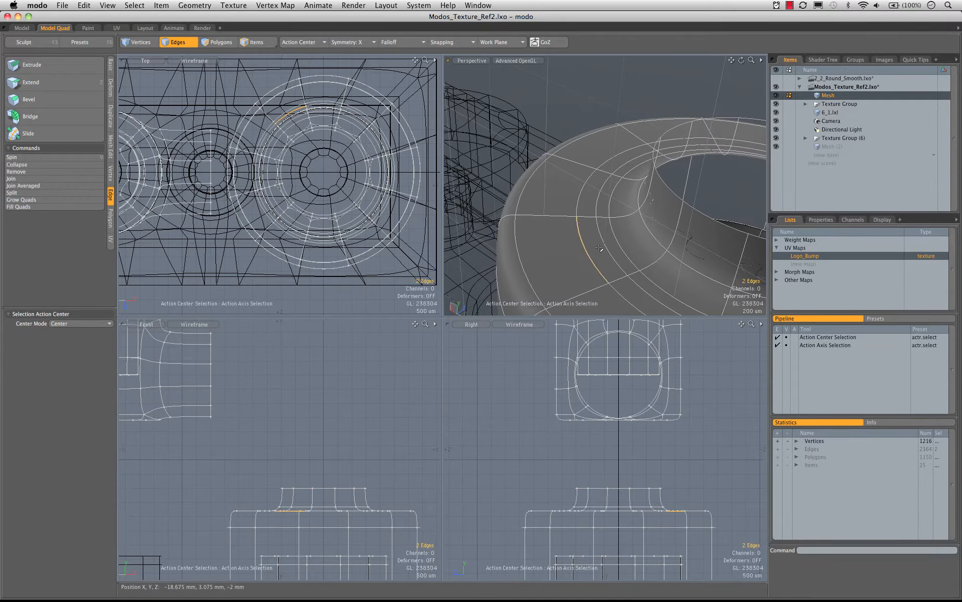
key(l)
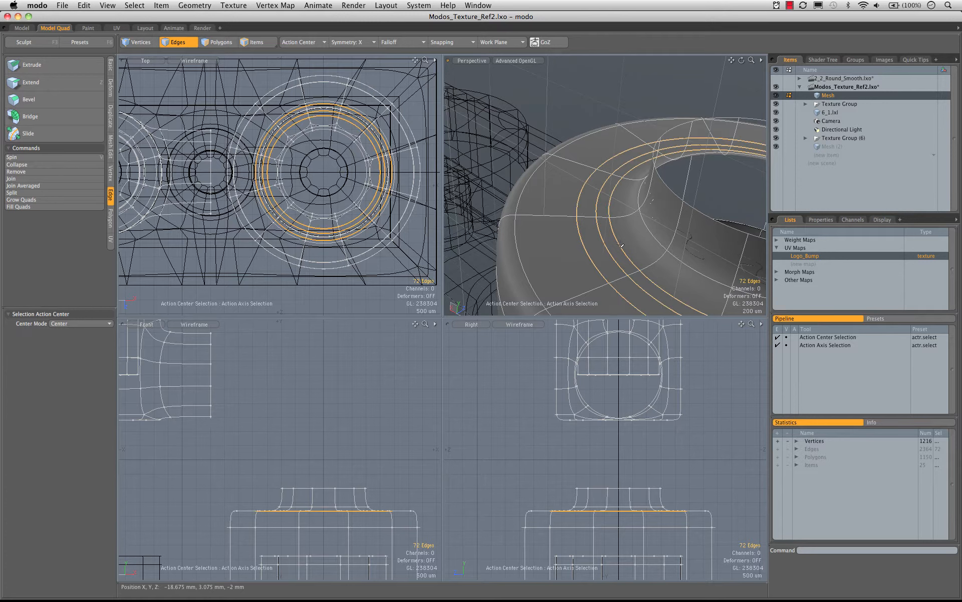
key(BackSpace)
- Loop slice the end caps' top rings at 2.5% and their collars at 2.0%, each with two slices in Symmetry mode
mouse_move(590, 235)
alt+mouse_down()
mouse_move(569, 144)
mouse_move(495, 192)
mouse_move(595, 222)
mouse_move(605, 241)
alt+mouse_up()
key(space)
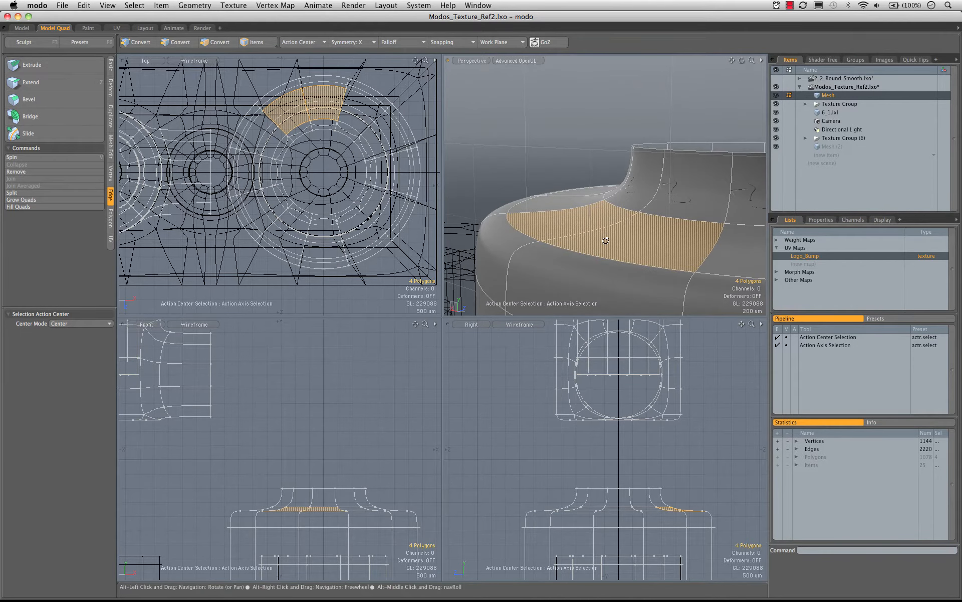
key(alt+c)
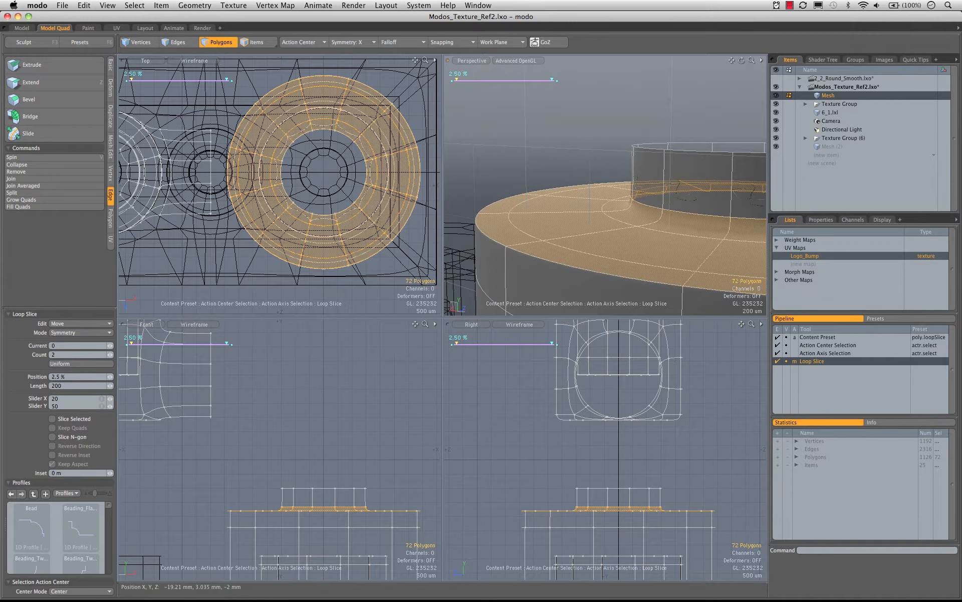
key(Escape)
mouse_move(612, 163)
alt+mouse_down()
mouse_move(578, 189)
mouse_move(616, 177)
mouse_move(632, 185)
alt+mouse_up()
key(alt+c)
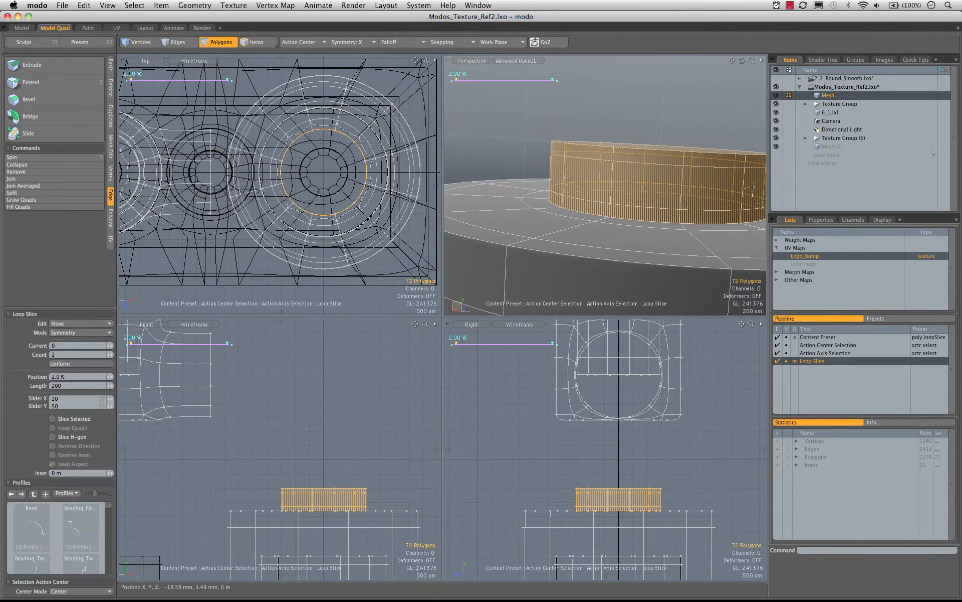
- Loop slice the outer cylinder's side stub at 2.0% with two slices in Symmetry mode
drag(133, 79, 132, 78)
key(space)
click(543, 134)
alt+drag(543, 134, 517, 182)
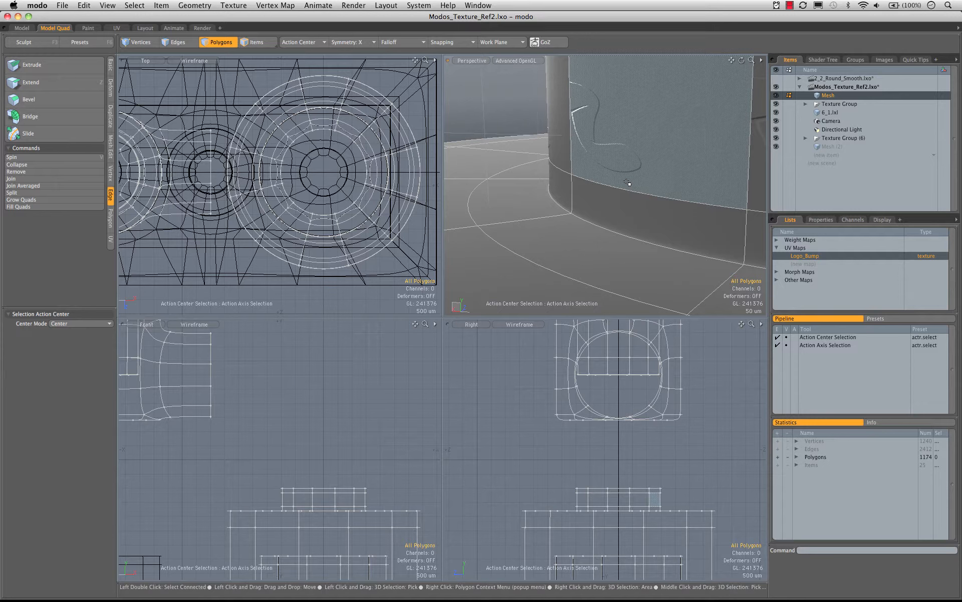
ctrl+alt+drag(635, 186, 641, 219)
alt+drag(642, 218, 592, 169)
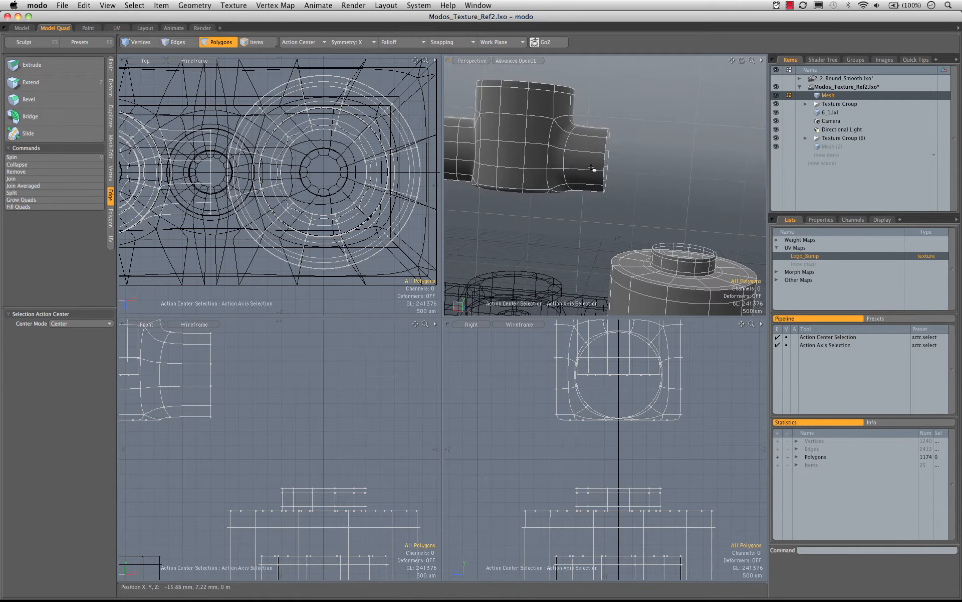
shift+click(586, 139)
key(alt+c)
click(585, 136)
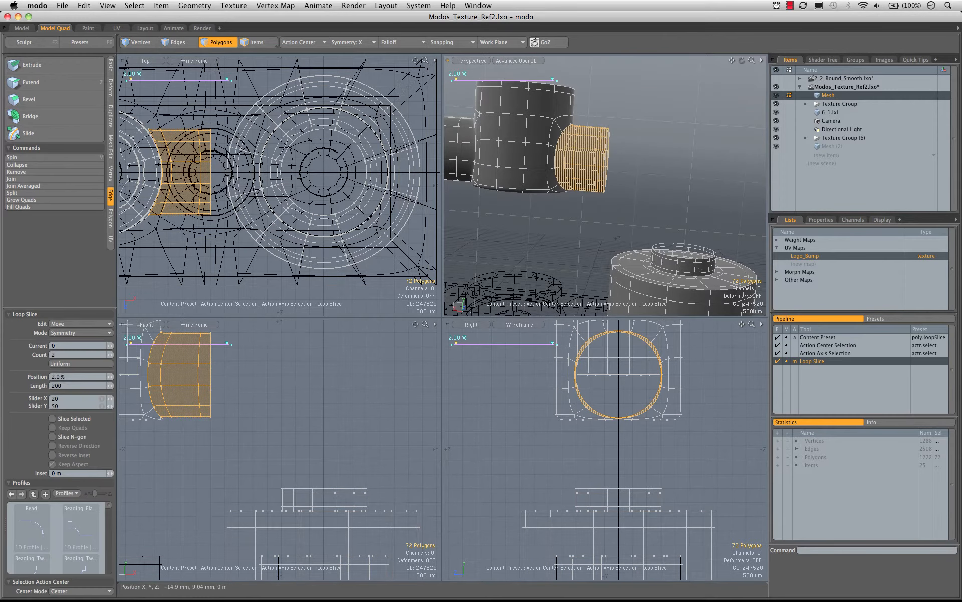
key(Escape)
- Bridge the rim edge loop of the end cap's collar to the stub's open rim in Curve mode with 2 segments
alt+drag(647, 208, 680, 239)
key(2)
double_click(682, 252)
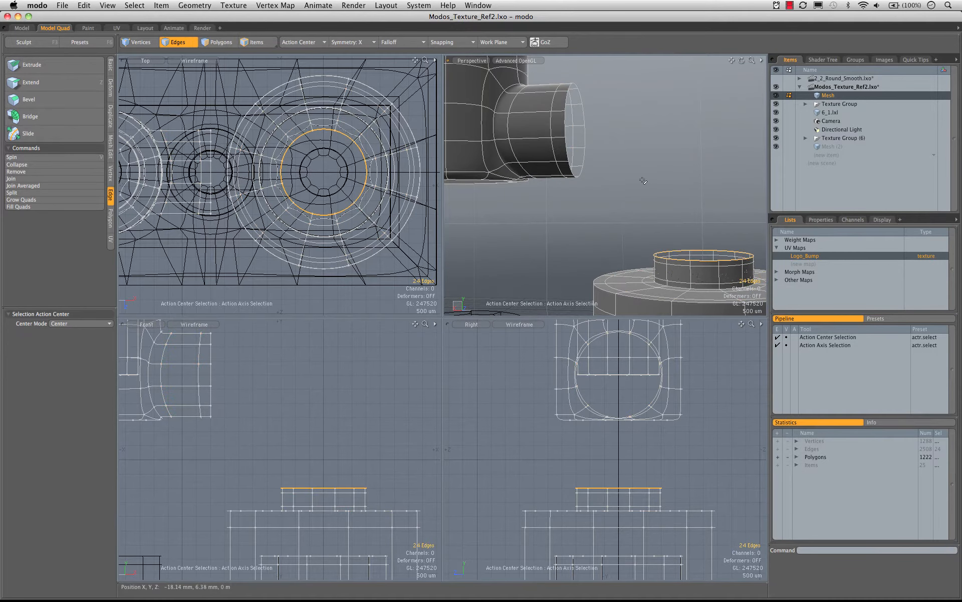
alt+drag(610, 152, 621, 161)
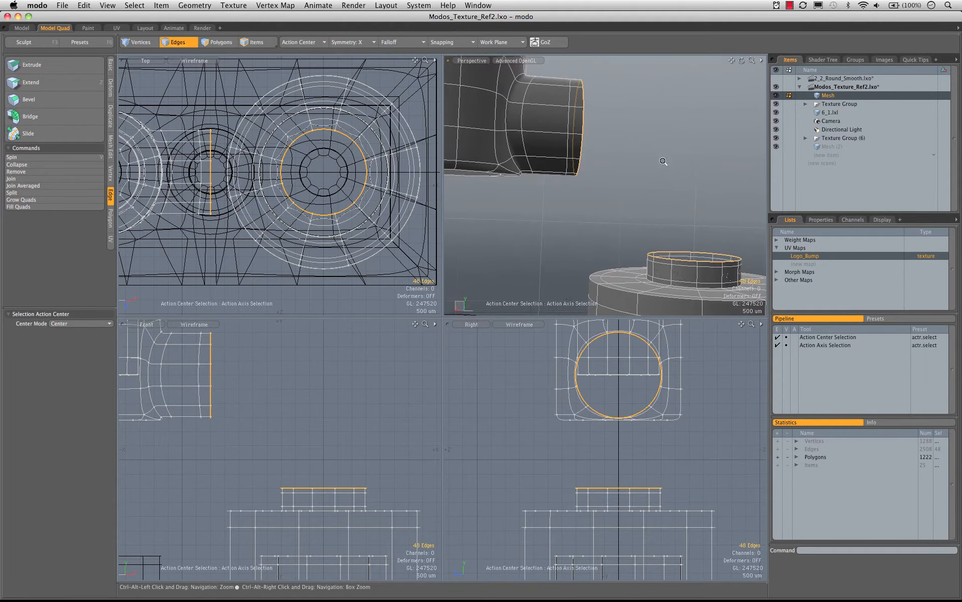
scroll(666, 161, down, 3)
click(30, 117)
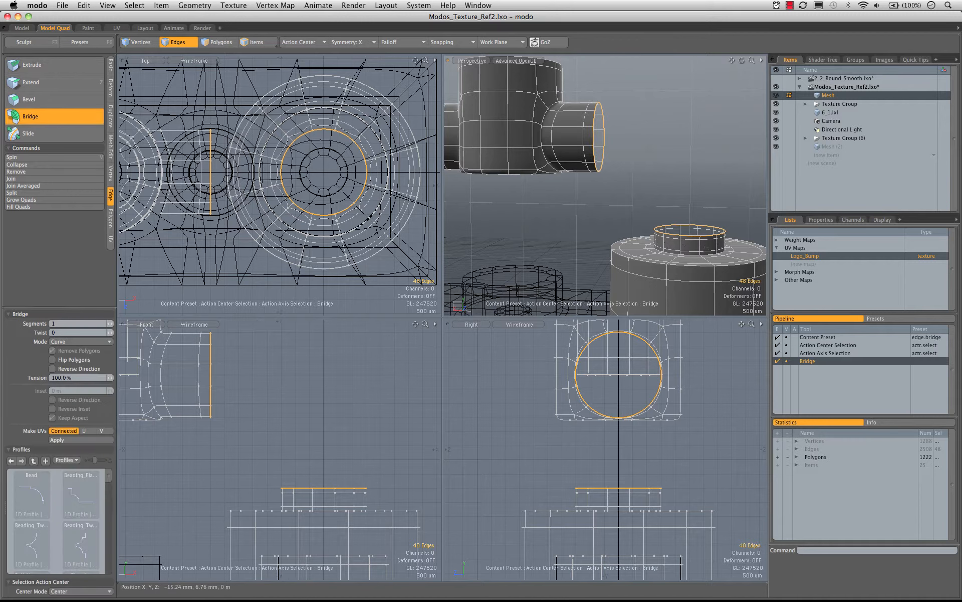
click(111, 323)
alt+drag(602, 166, 539, 172)
key(q)
- Move the middle edge loop of the bridged tube outward along its local Y axis by about 1.38 mm
double_click(657, 174)
key(w)
key(KP_0)
alt+drag(488, 219, 562, 291)
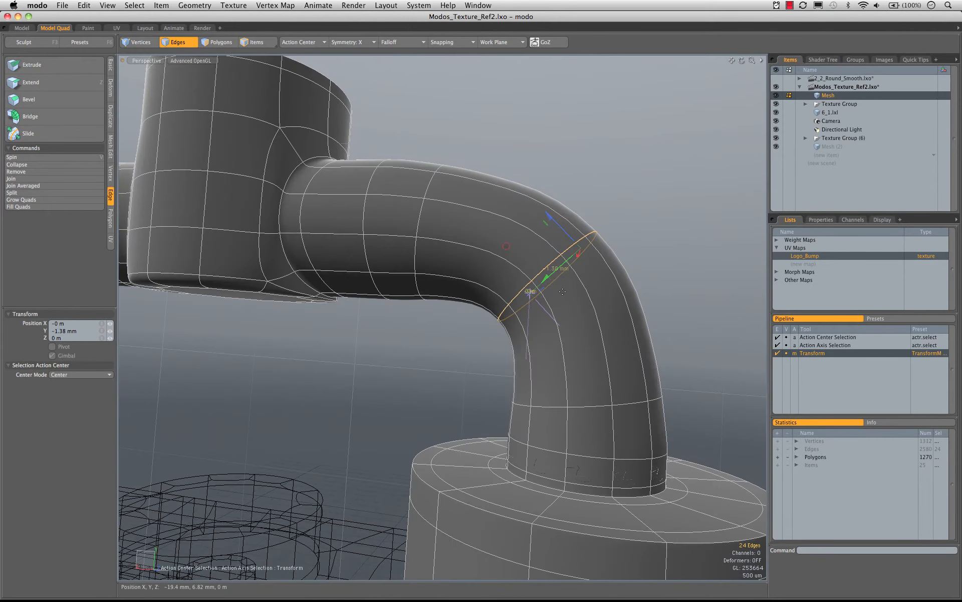
- Undo the middle loop's move and the bridge between the stub and the collar
key(super+z)
key(super+z)
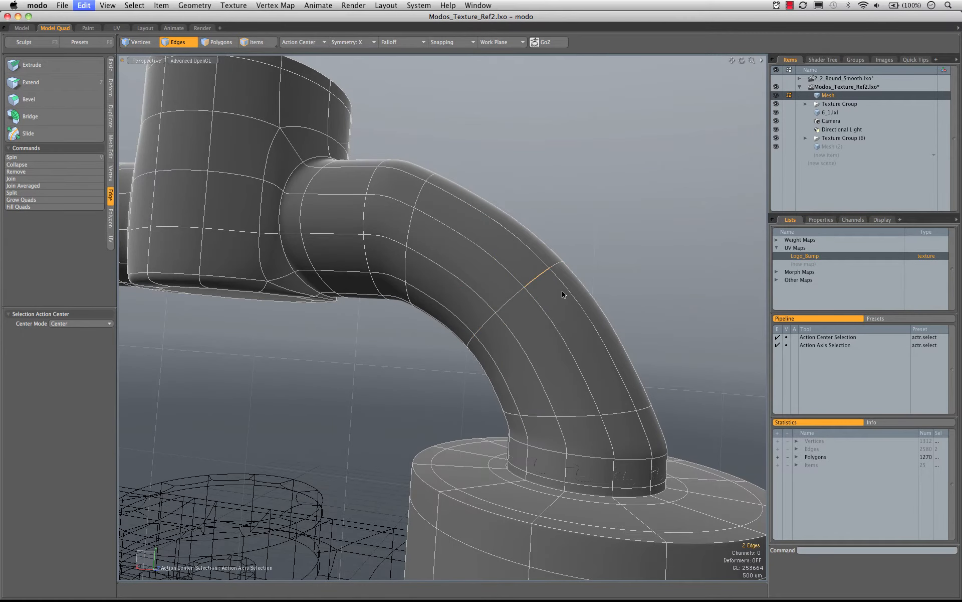
key(super+z)
key(super+z)
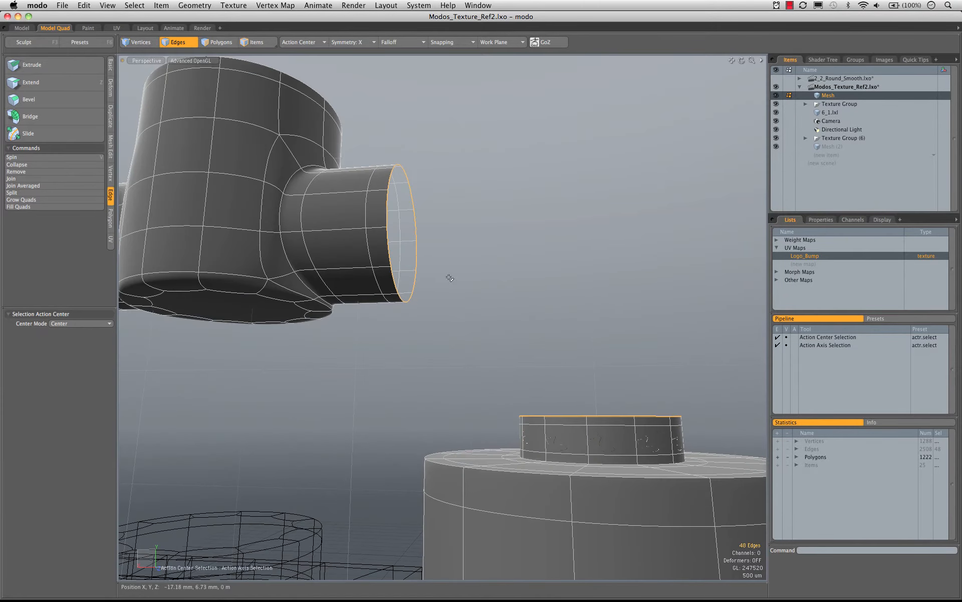
- Cap the stub's open rim with a polygon, and cut and paste it as a detached disc
alt+drag(450, 277, 411, 261)
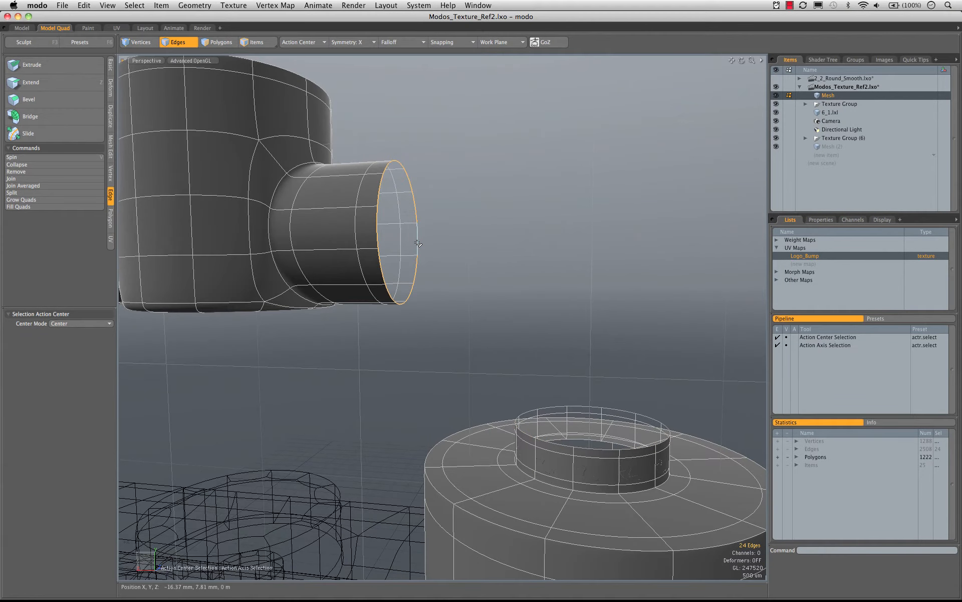
key(p)
key(3)
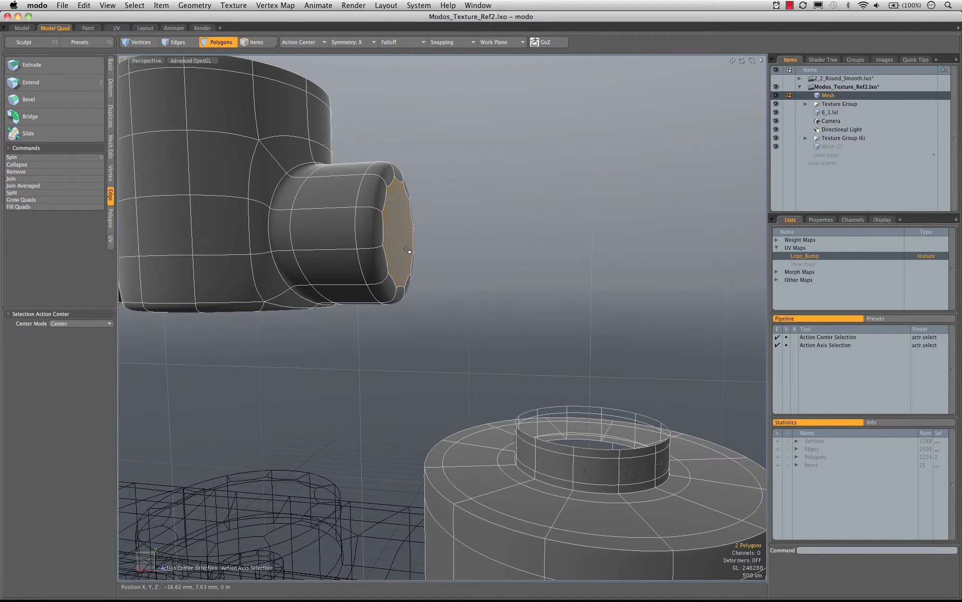
key(Delete)
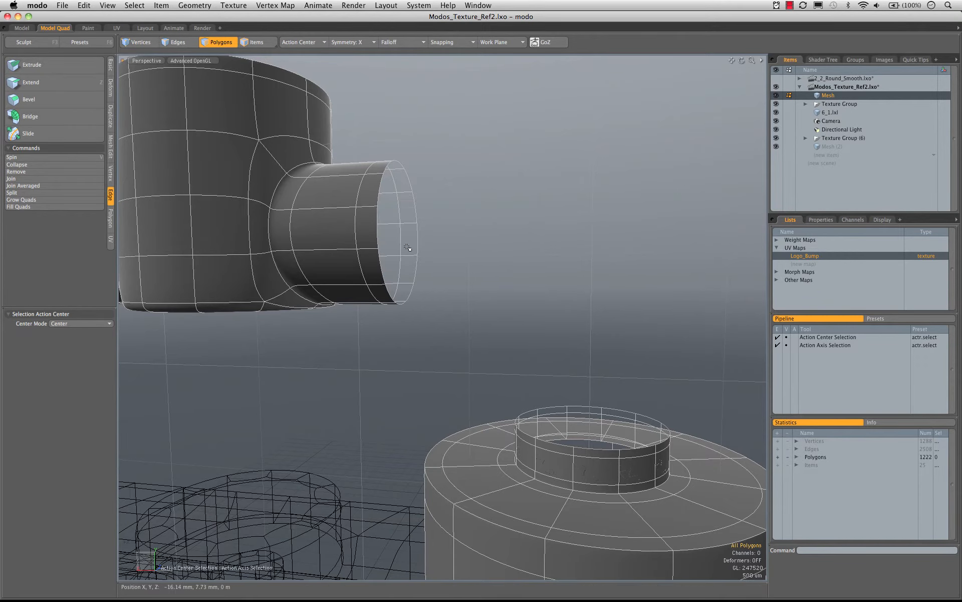
alt+drag(453, 257, 430, 319)
alt+drag(431, 319, 475, 311)
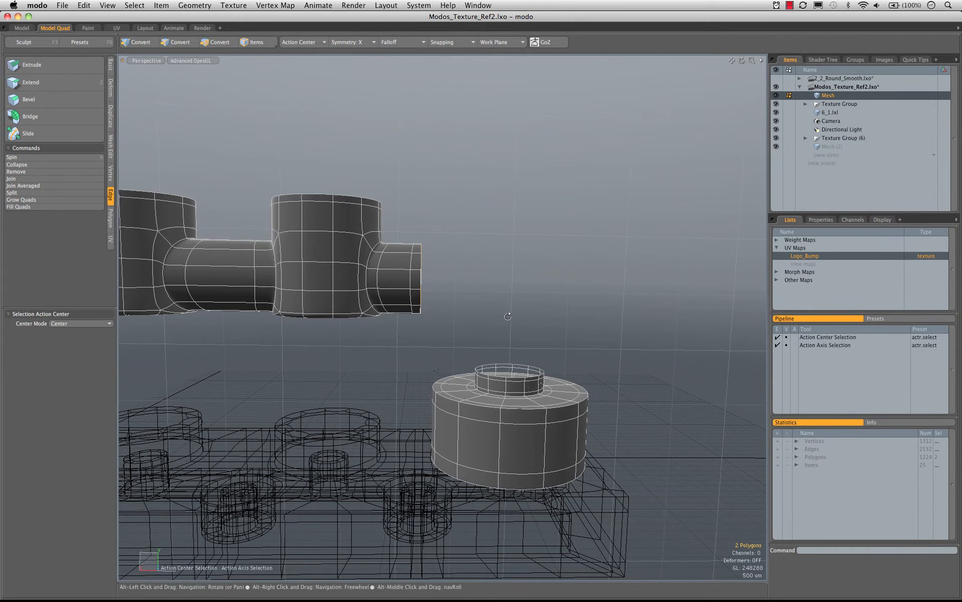
- Move the detached disc 4 mm straight out from the stub, above the end cap's collar
alt+drag(504, 302, 455, 302)
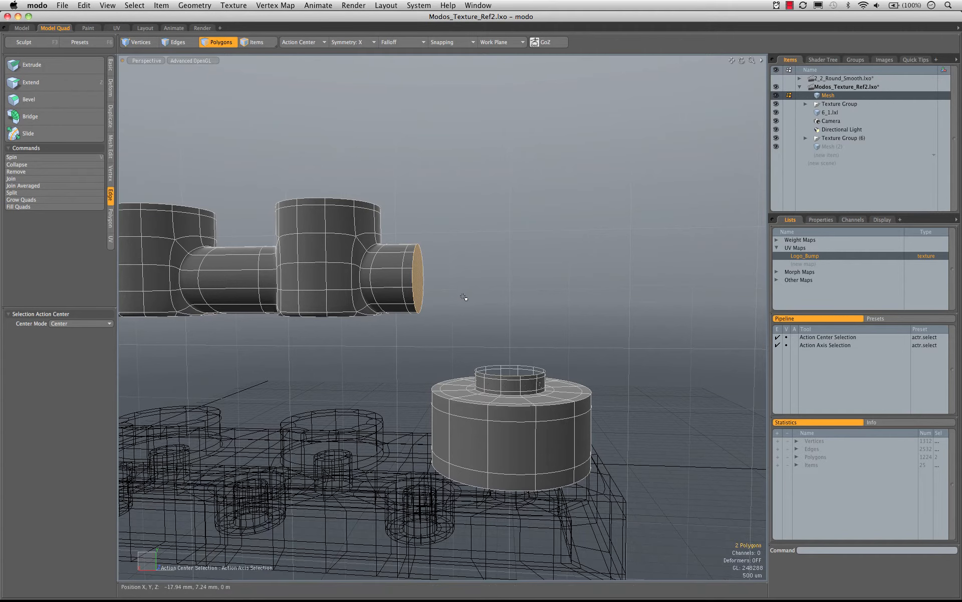
key(y)
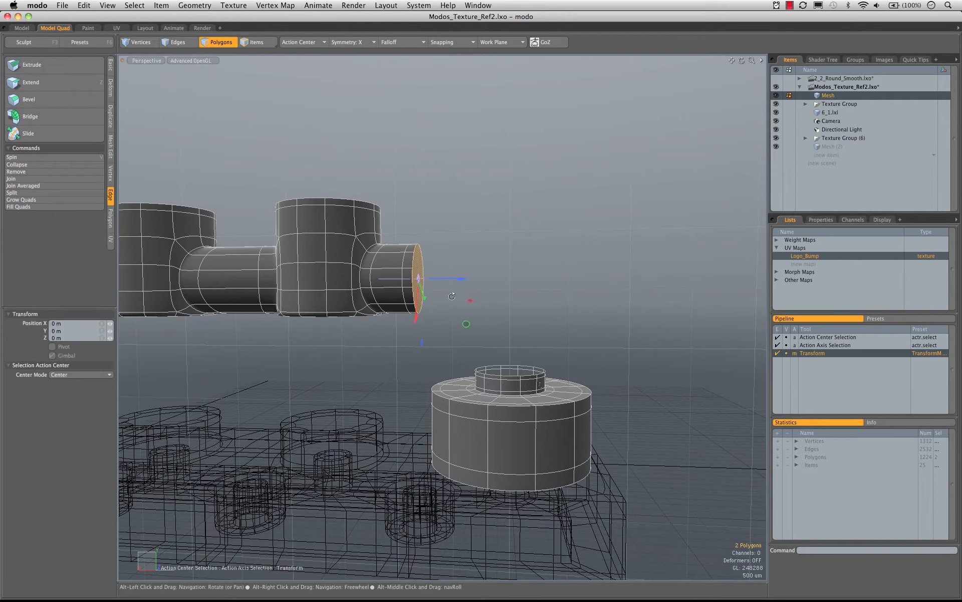
alt+drag(464, 298, 531, 279)
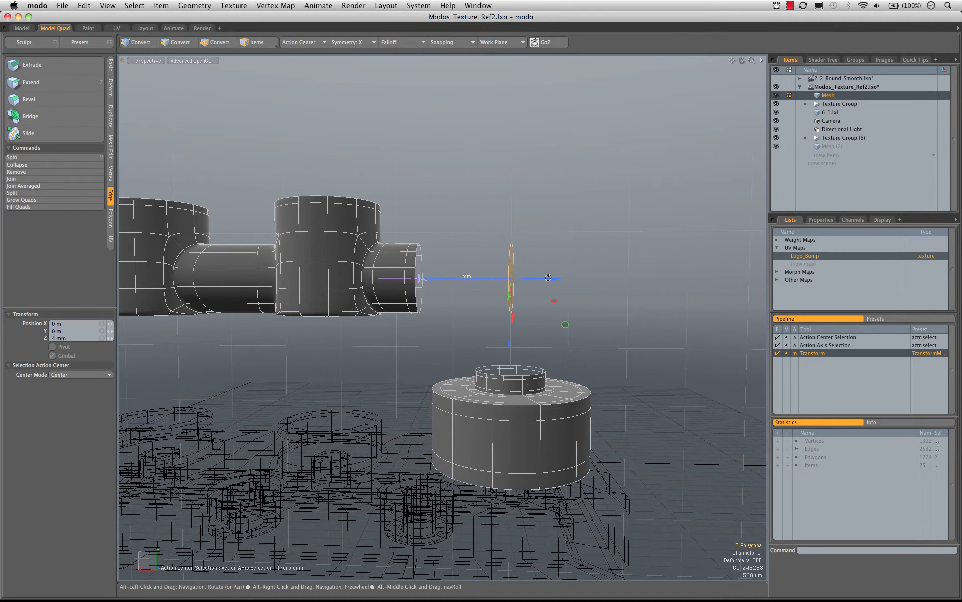
- Rotate the detached disc 45° about the Z axis with the automatic action center
alt+drag(553, 279, 468, 186)
key(e)
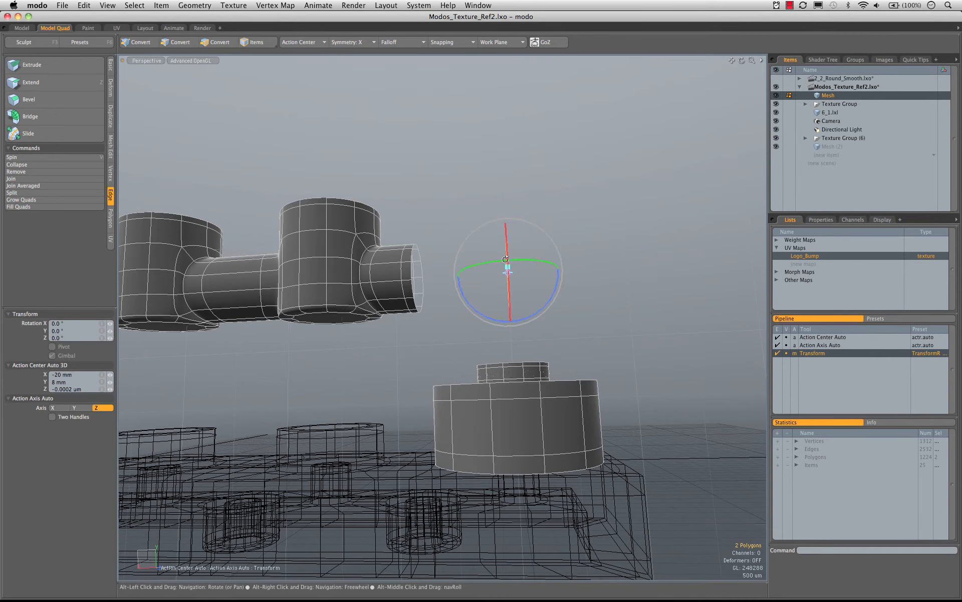
alt+drag(501, 151, 553, 252)
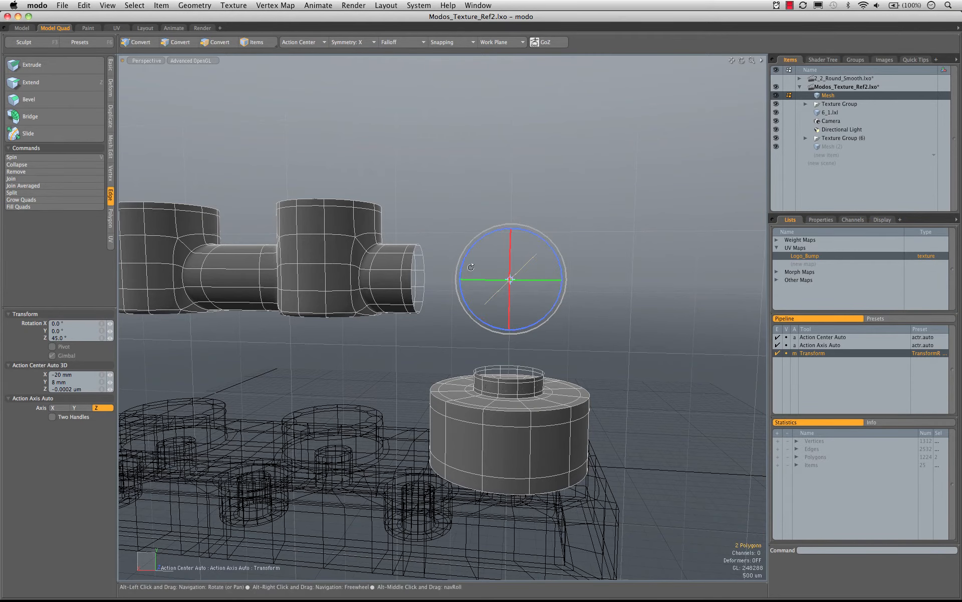
alt+drag(530, 321, 483, 304)
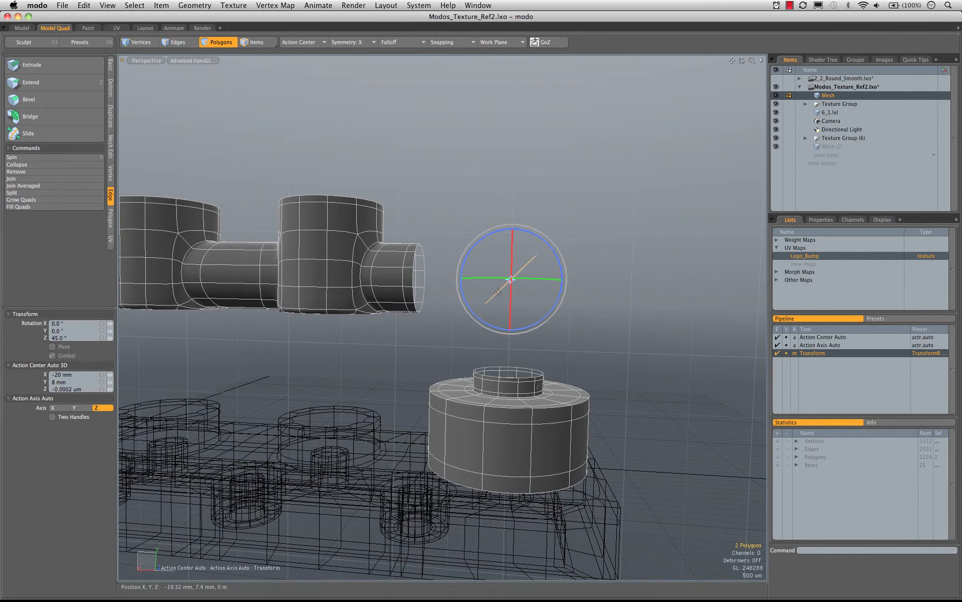
alt+drag(498, 292, 502, 303)
- Scale the tilted disc to about 137.5% in Y and 140.5% in X to match the stub and collar diameters
key(KP_0)
alt+drag(293, 390, 295, 450)
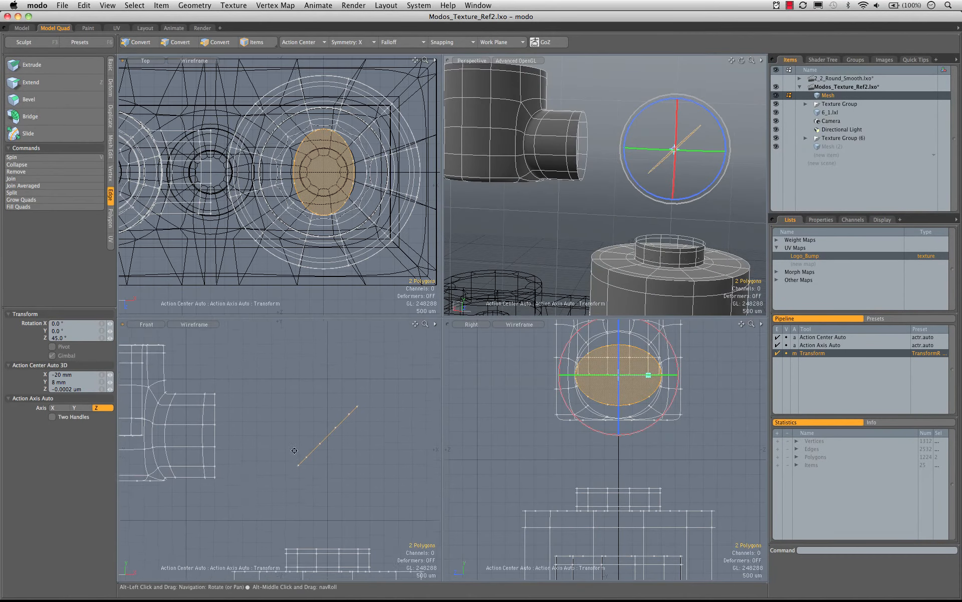
ctrl+alt+drag(366, 424, 333, 402)
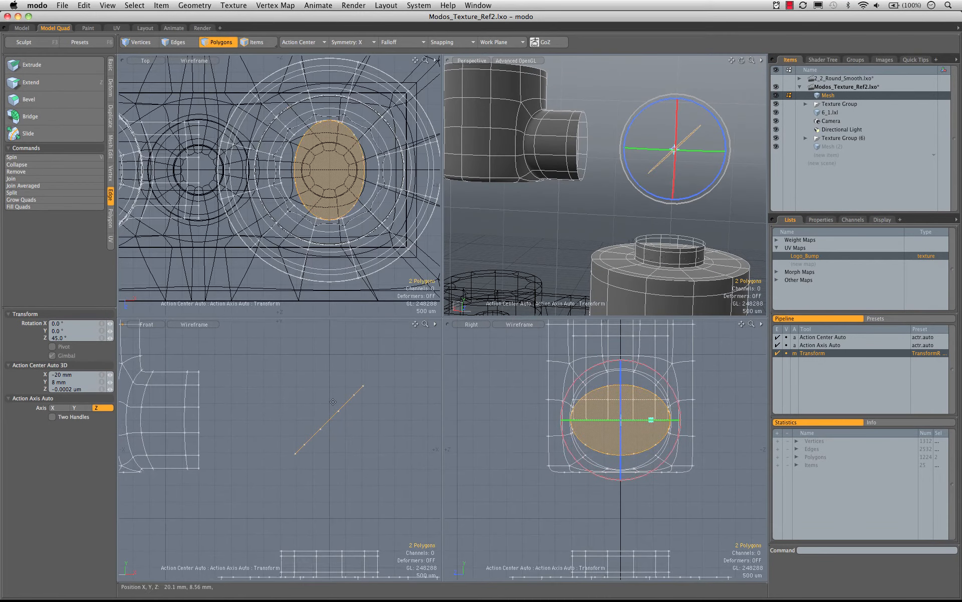
key(r)
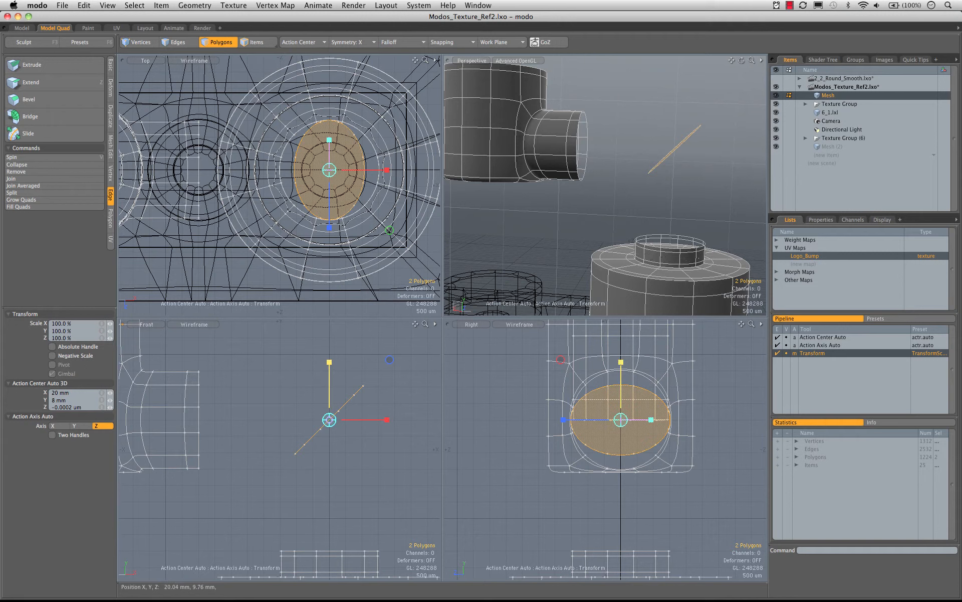
drag(621, 361, 620, 344)
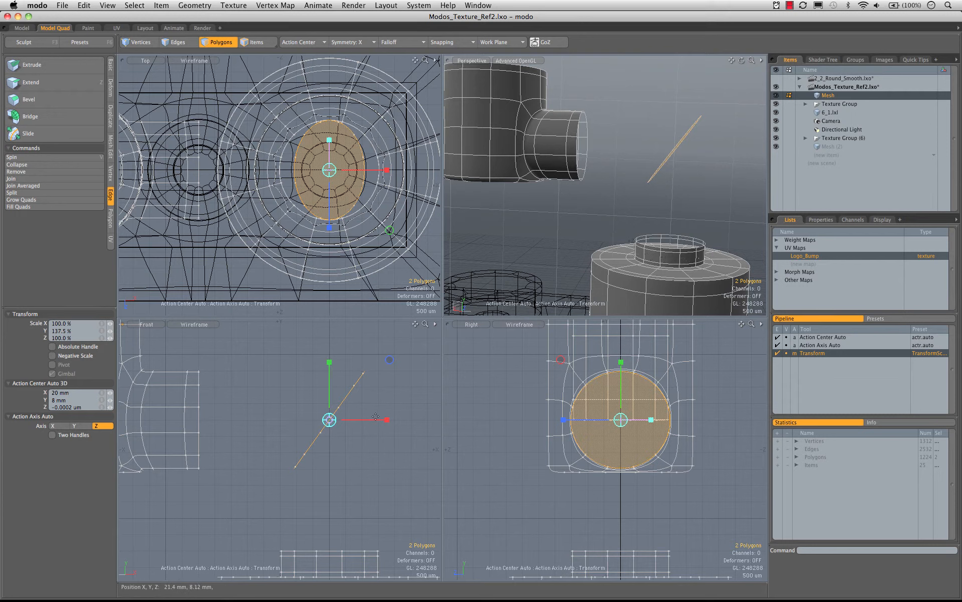
drag(388, 425, 411, 421)
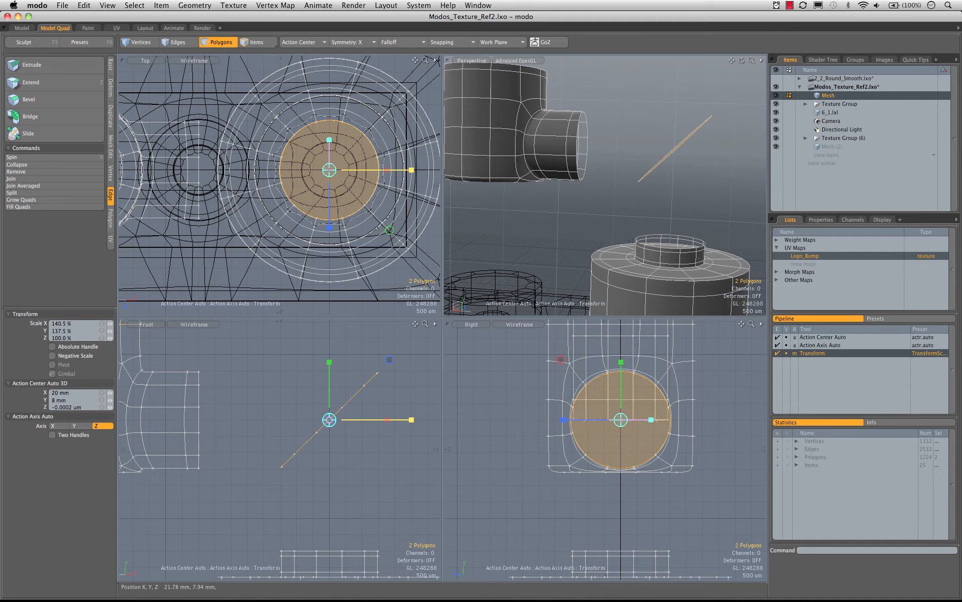
- Bridge the stub's rim edge loop to the tilted disc's rim in Curve mode with 1 segment
key(space)
alt+drag(637, 186, 605, 187)
key(2)
double_click(666, 203)
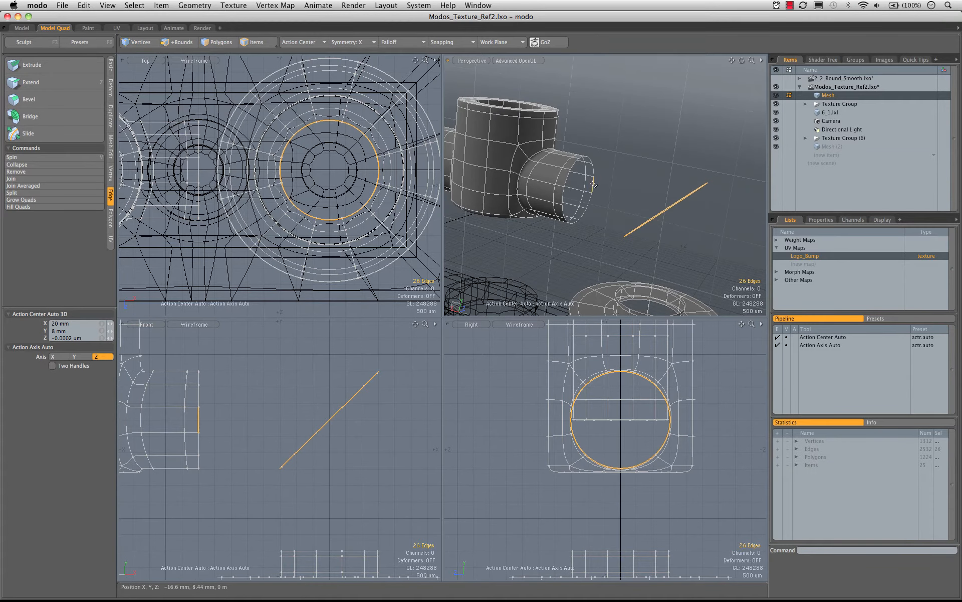
shift+double_click(595, 185)
click(30, 117)
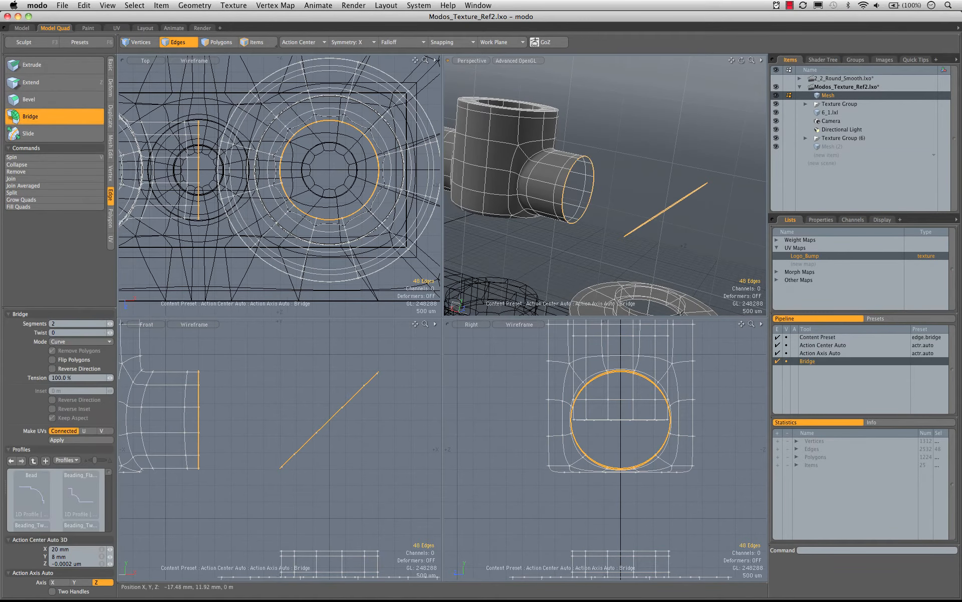
click(733, 118)
alt+drag(635, 115, 584, 95)
key(space)
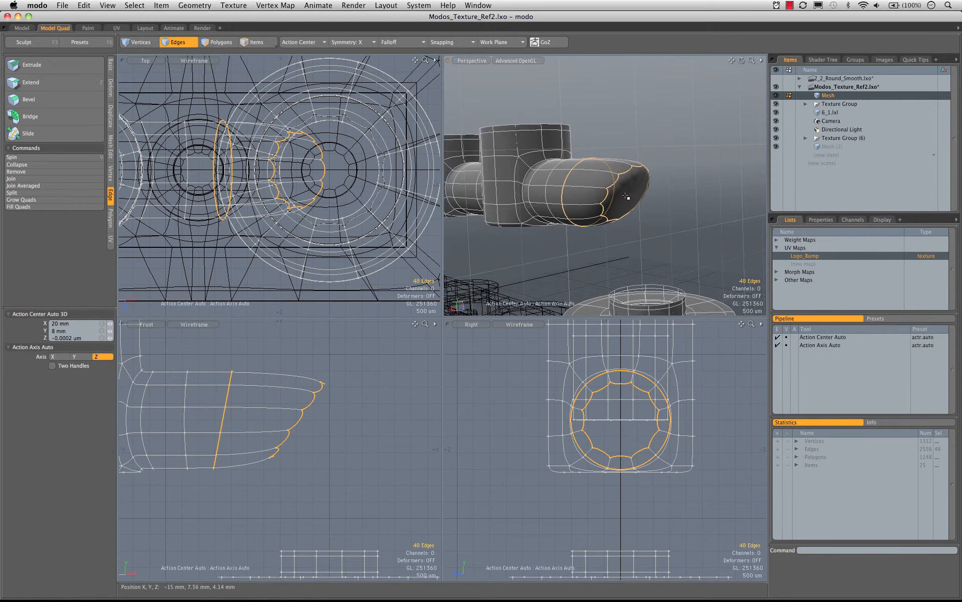
- Delete the disc polygon closing the slanted end of the tube
key(space)
click(627, 196)
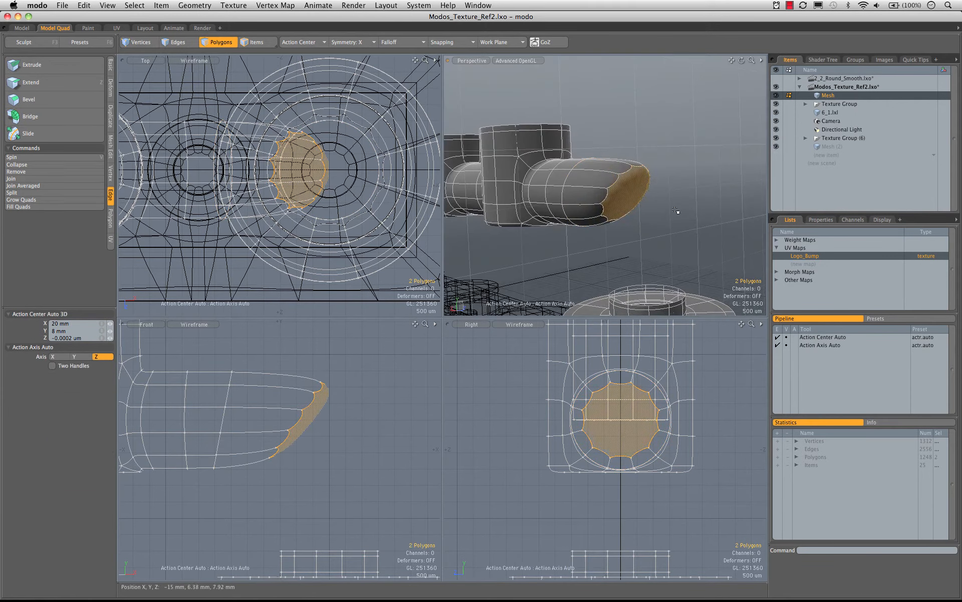
key(Delete)
key(1)
key(2)
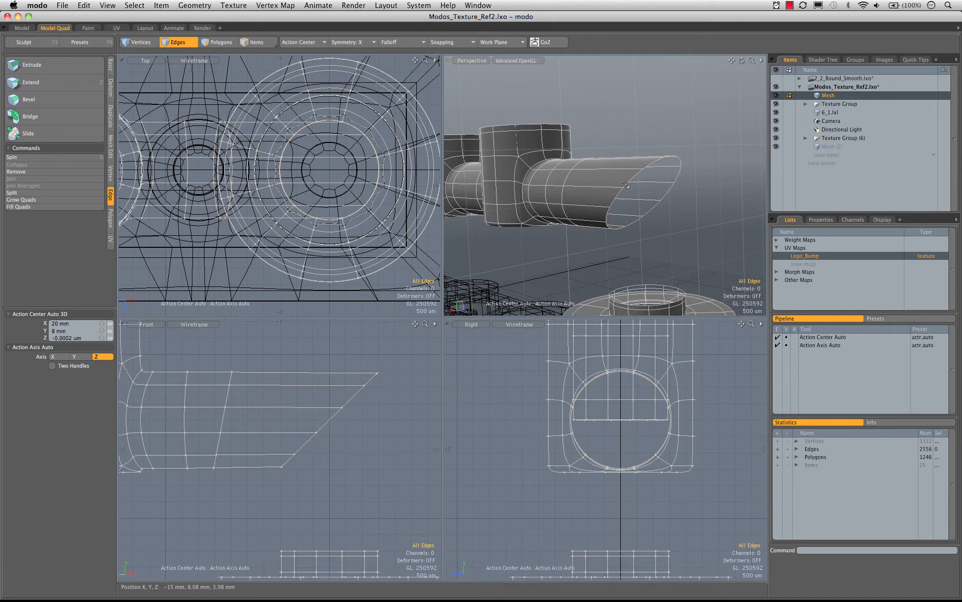
- Bridge the tube's slanted open rim to the end cap collar's rim in Curve mode with 1 segment
double_click(679, 177)
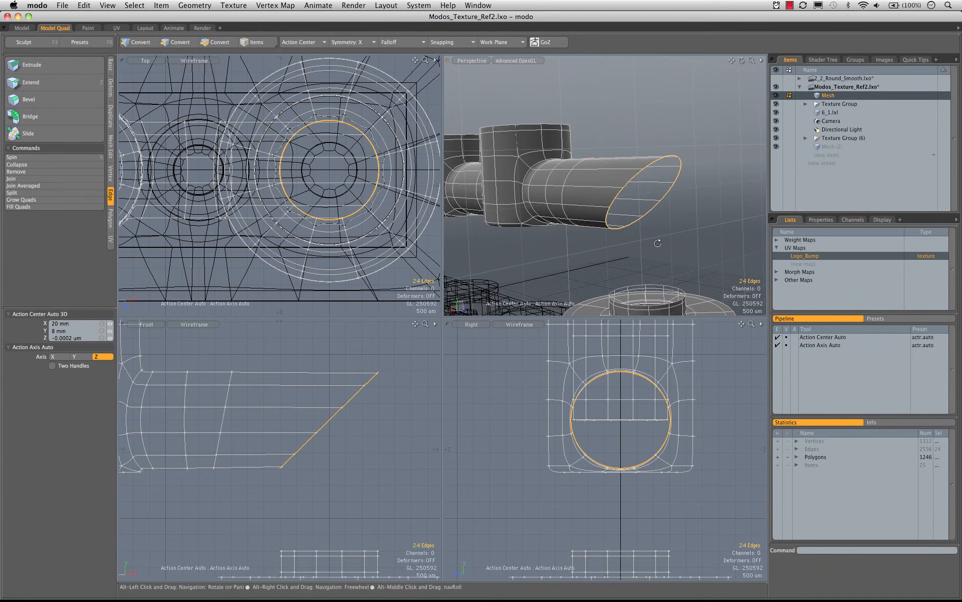
alt+drag(679, 177, 662, 218)
scroll(694, 213, up, 3)
click(38, 120)
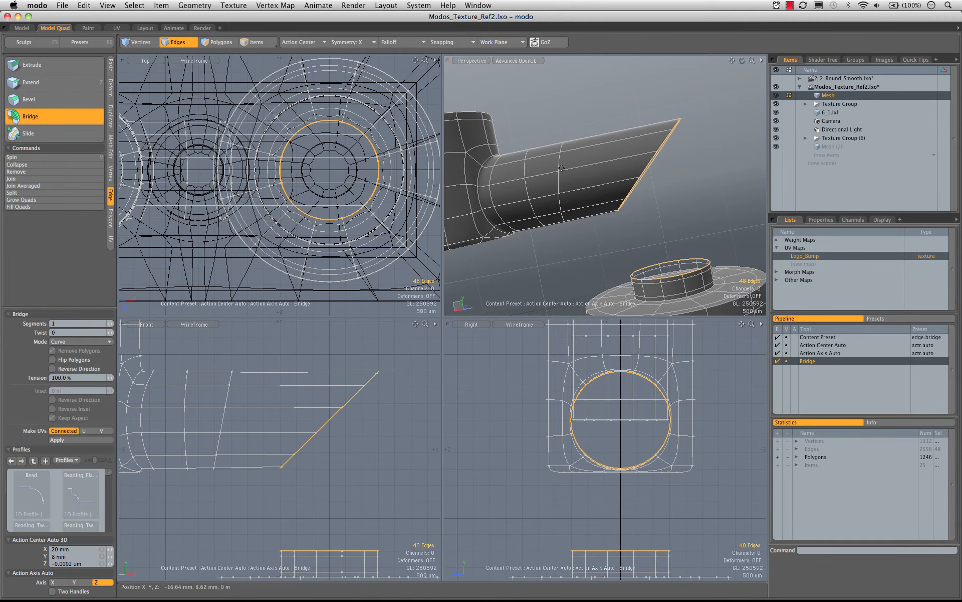
alt+drag(601, 165, 636, 184)
key(Escape)
- Try an edge bevel on the diagonal edge loop at the tube's bend, and undo it
double_click(652, 200)
key(b)
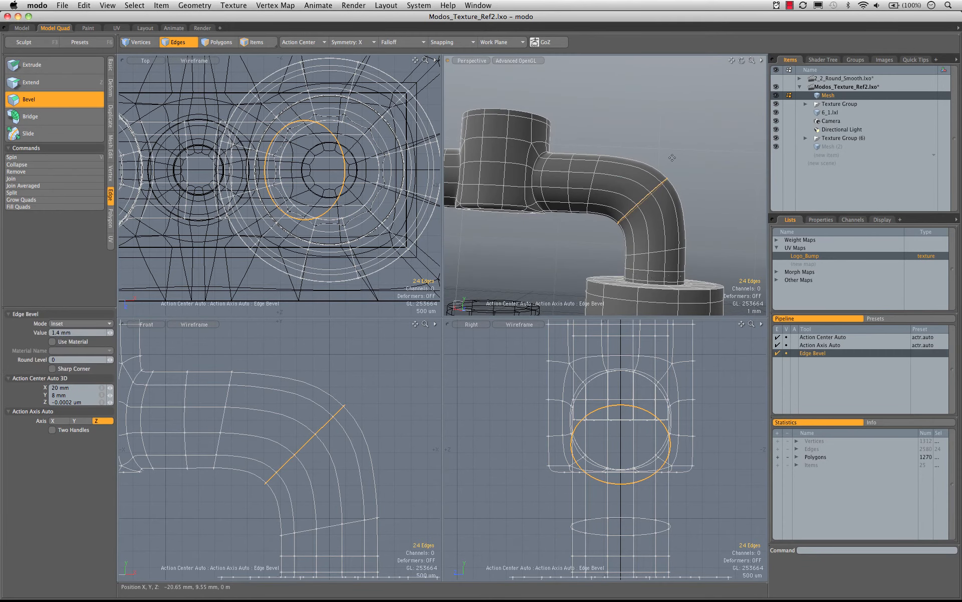
mouse_move(656, 177)
mouse_down()
mouse_move(640, 202)
mouse_move(674, 151)
mouse_move(653, 177)
mouse_up()
key(super+z)
- Scale the bend's diagonal edge loop to 82.5% in X, using the Selection action center
key(r)
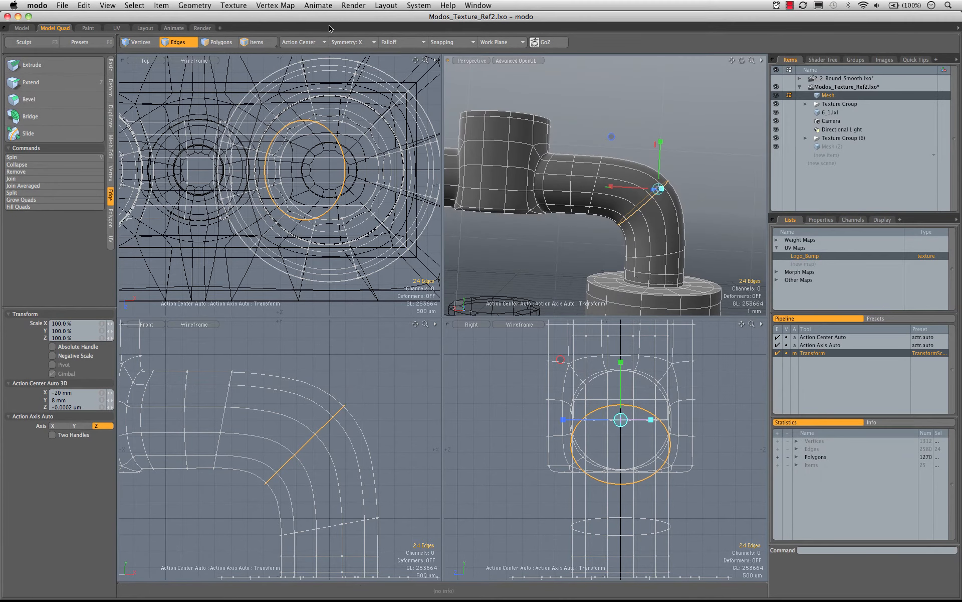
click(300, 44)
click(319, 42)
click(318, 47)
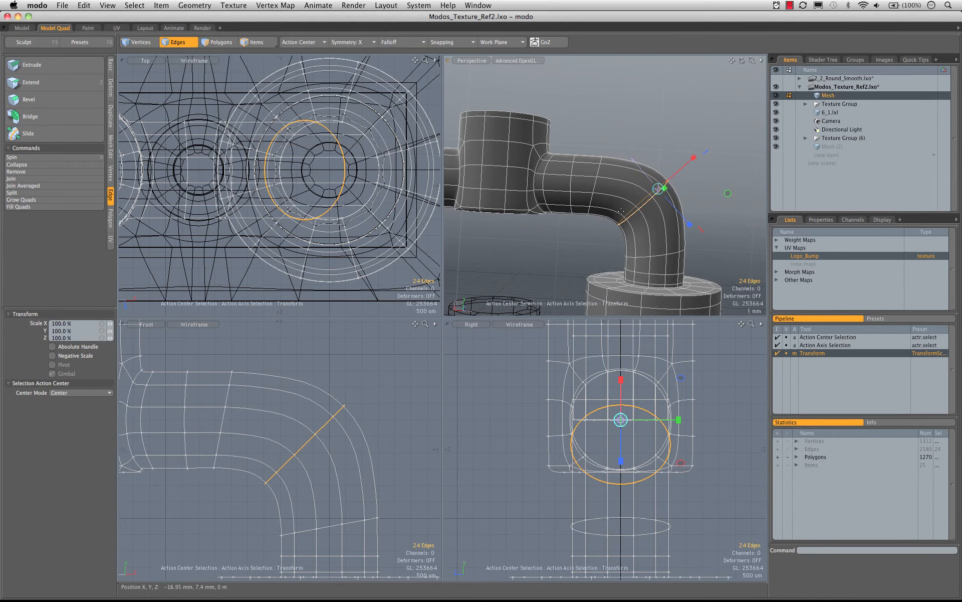
alt+drag(619, 216, 692, 178)
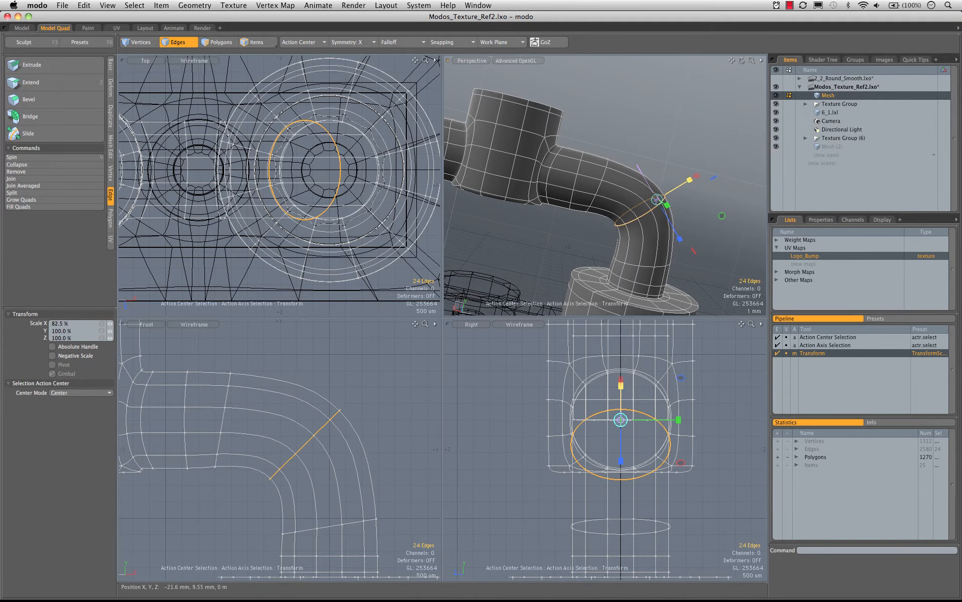
- Move the bend's diagonal edge loop along its own X axis toward the inside of the curve
alt+drag(656, 199, 689, 227)
key(w)
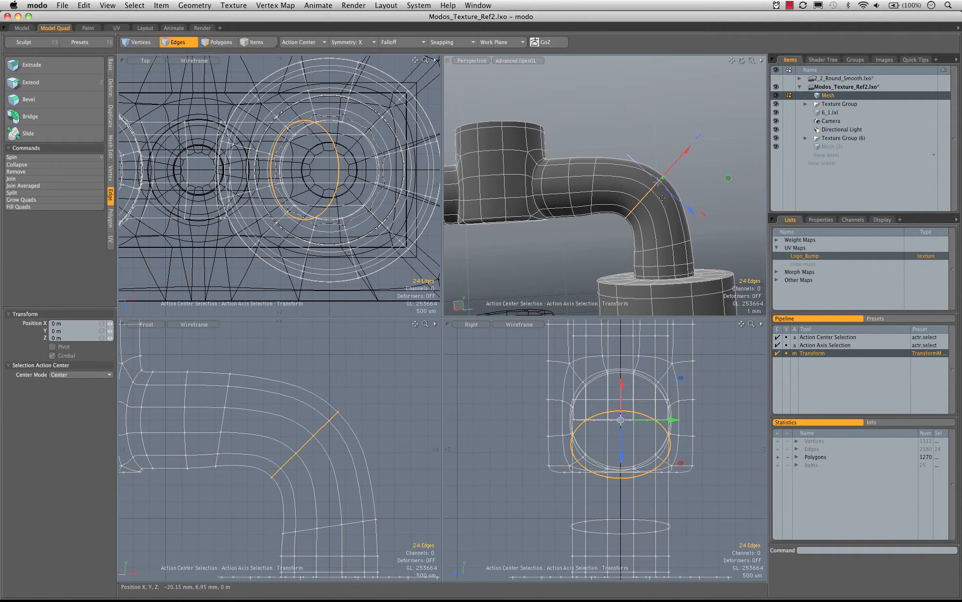
drag(688, 149, 669, 175)
key(super+z)
- Try removing the upper of the two edge loops above the end cap collar, and undo it
key(space)
key(space)
click(664, 257)
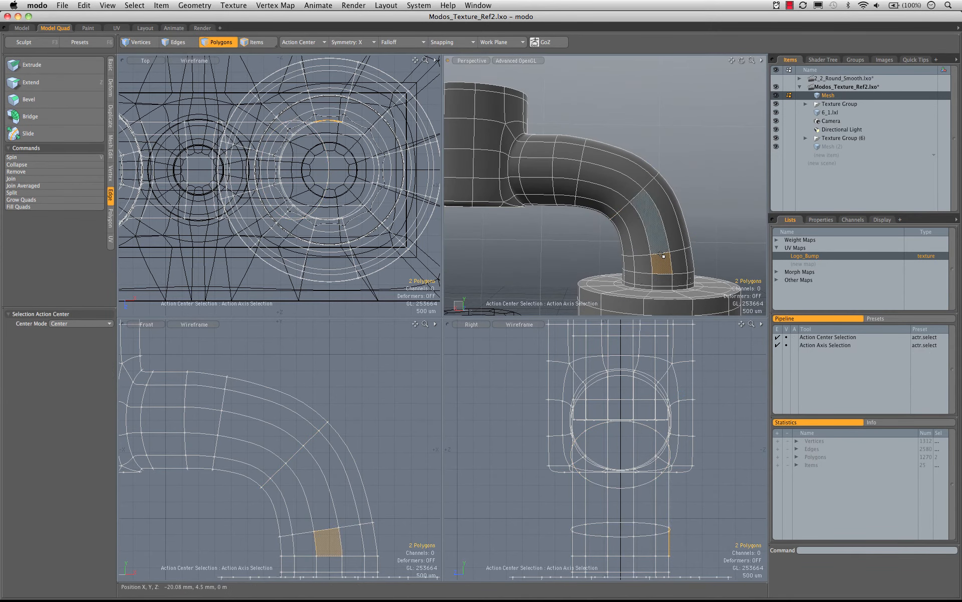
key(2)
double_click(663, 253)
key(BackSpace)
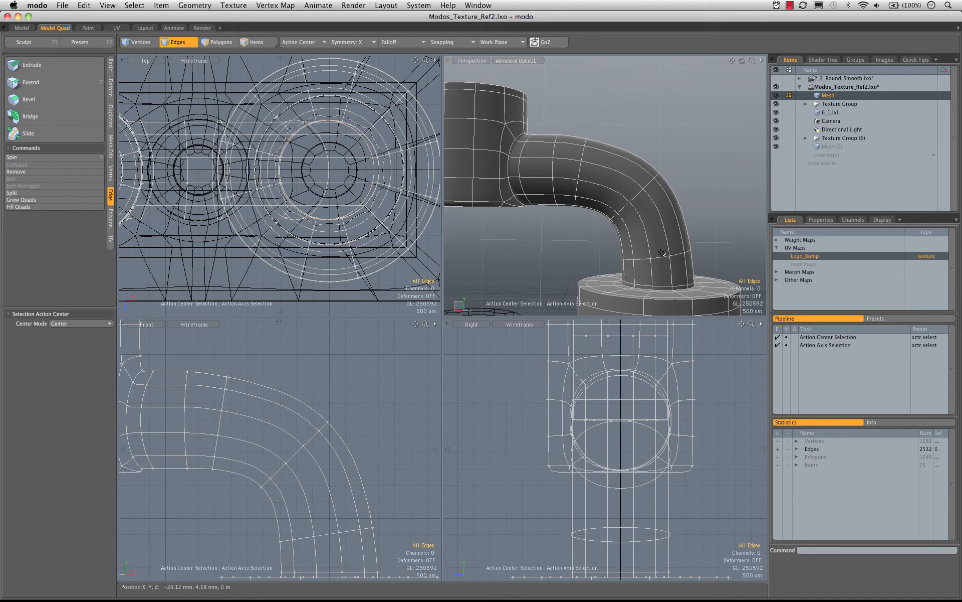
key(super+z)
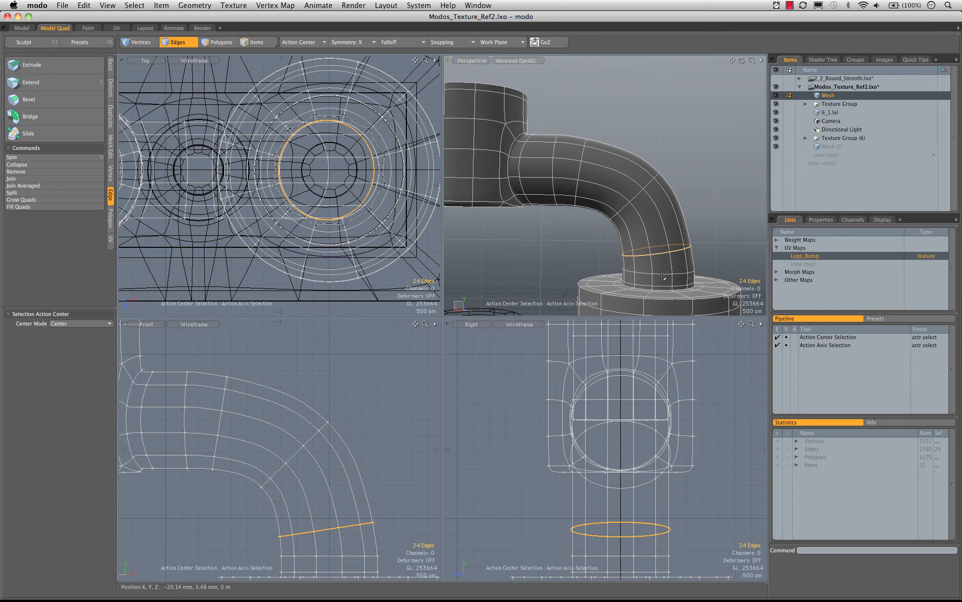
- Remove the tube's edge loop closest to the end cap collar and the vertical loop before the bend near the last cylinder
double_click(662, 275)
key(BackSpace)
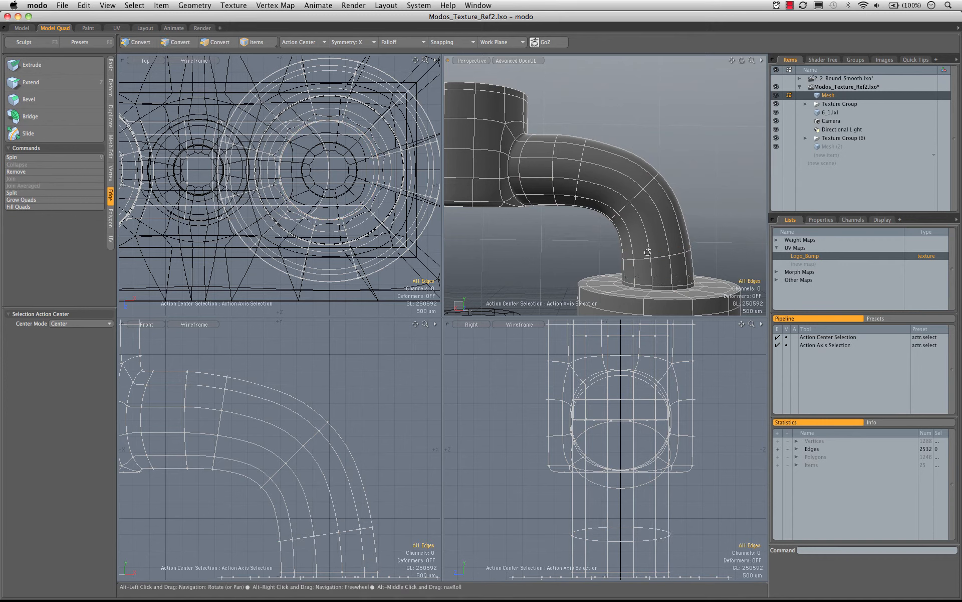
alt+drag(599, 196, 616, 205)
double_click(565, 173)
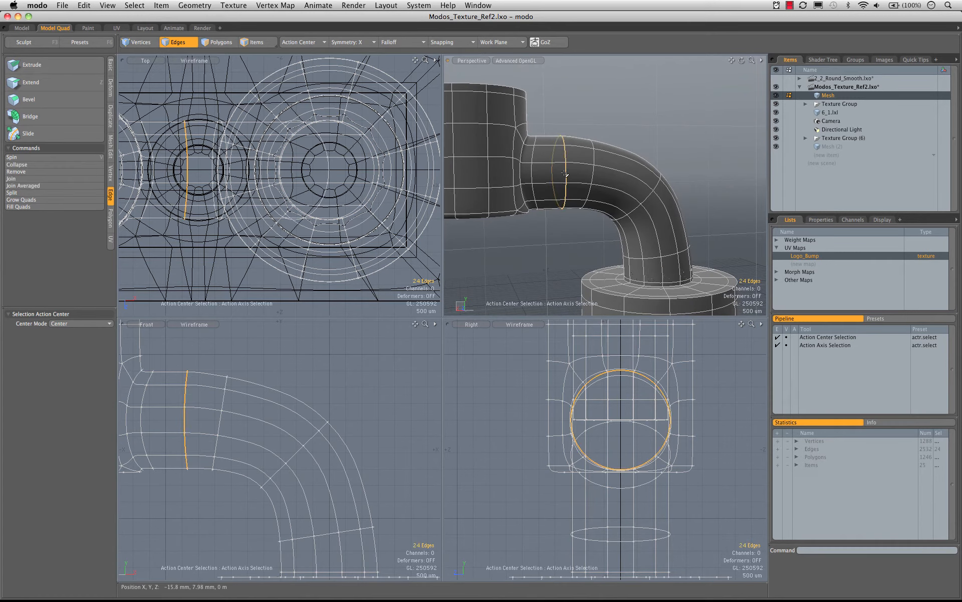
key(BackSpace)
alt+drag(565, 173, 707, 208)
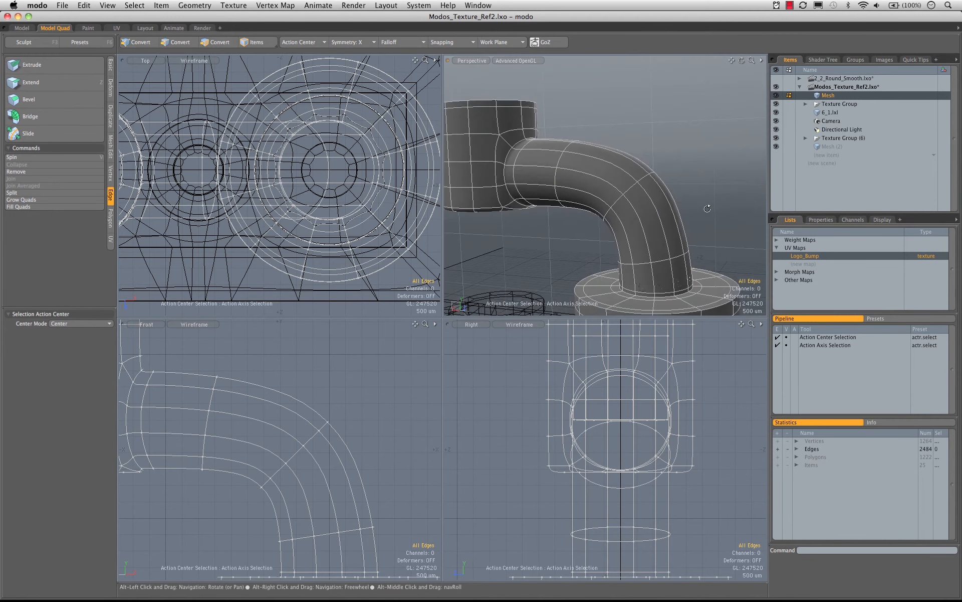
- Nudge the bend's diagonal edge loop slightly further toward the inside of the curve to even out the tube
double_click(631, 188)
alt+drag(630, 189, 678, 178)
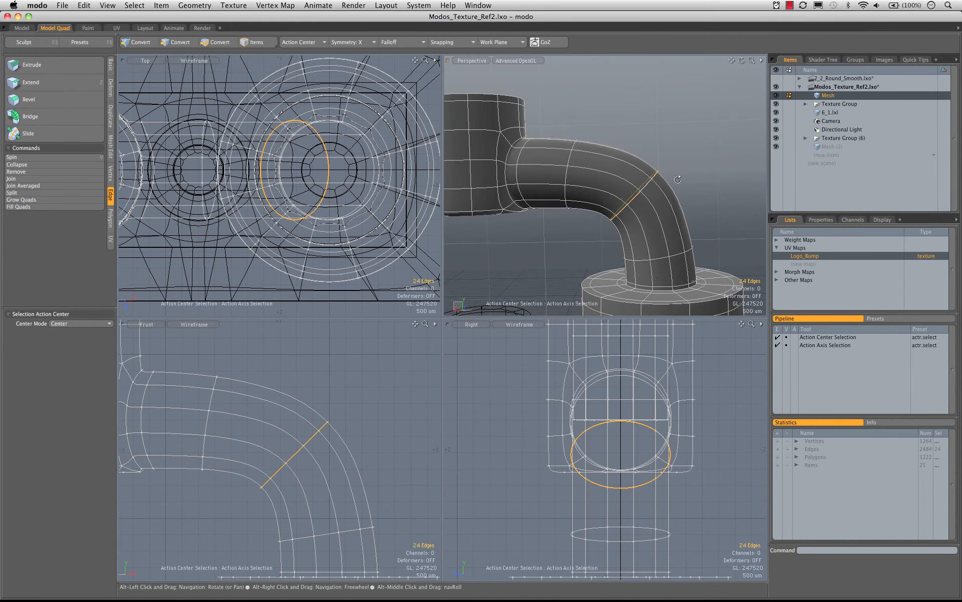
key(w)
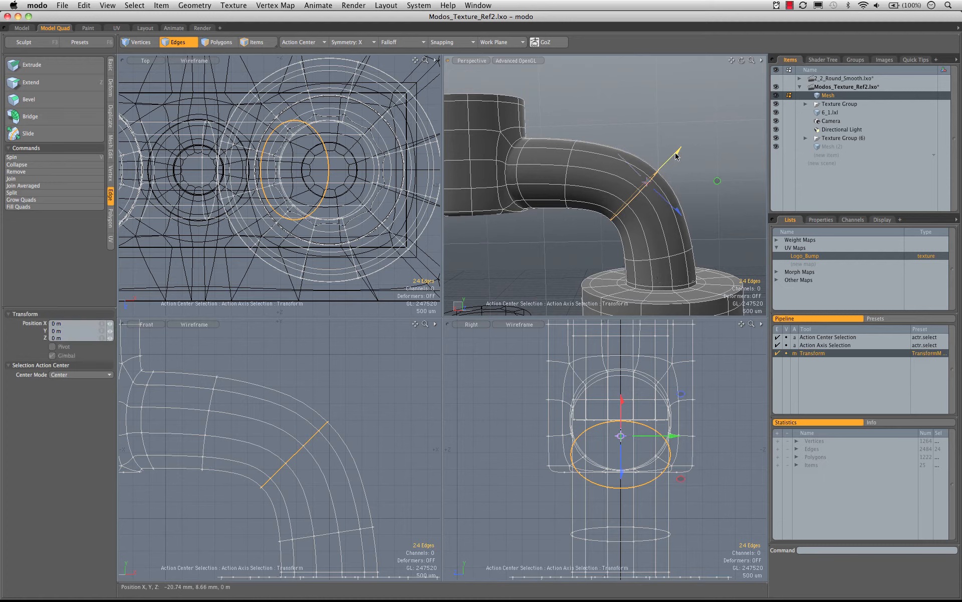
drag(678, 151, 649, 130)
key(space)
click(675, 168)
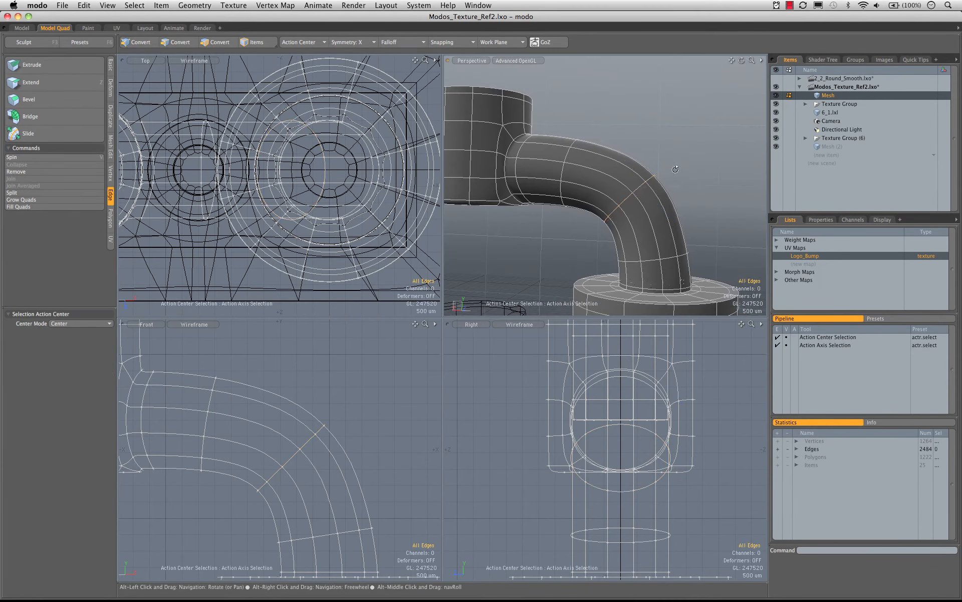
- Bevel the bottom faces of the four cylinders with a 100 um inset and no shift
alt+drag(675, 170, 644, 157)
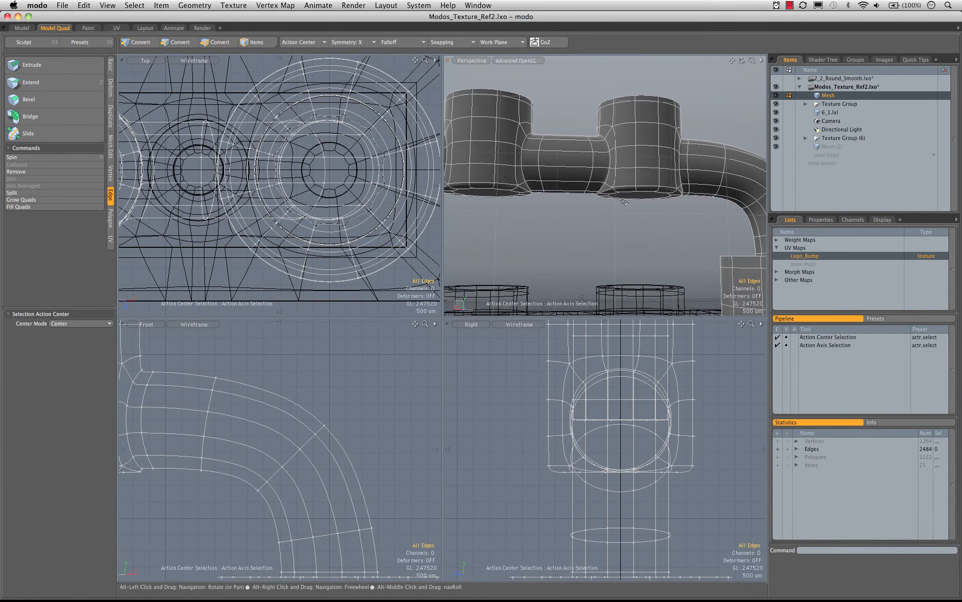
key(3)
click(634, 195)
alt+drag(633, 195, 657, 148)
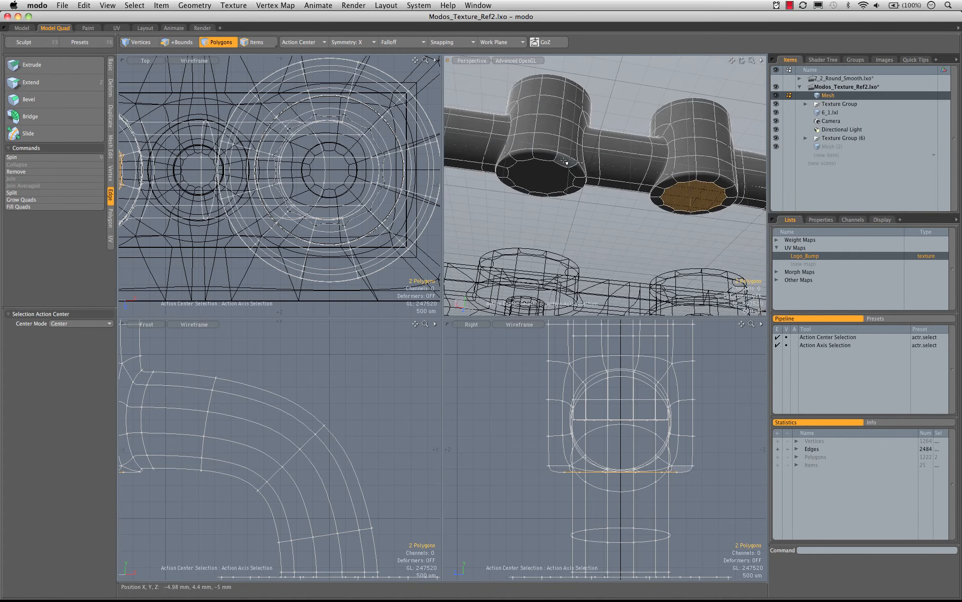
shift+click(544, 173)
mouse_move(602, 193)
alt+mouse_down()
mouse_move(644, 216)
mouse_move(620, 205)
mouse_move(592, 208)
alt+mouse_up()
key(b)
click(637, 217)
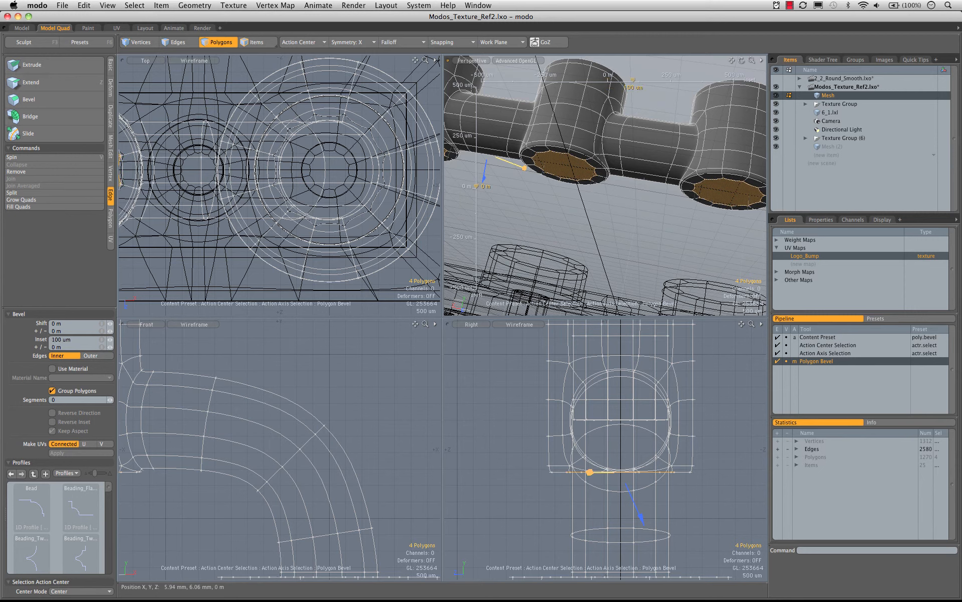
alt+drag(602, 251, 638, 188)
scroll(638, 254, up, 3)
key(q)
click(642, 247)
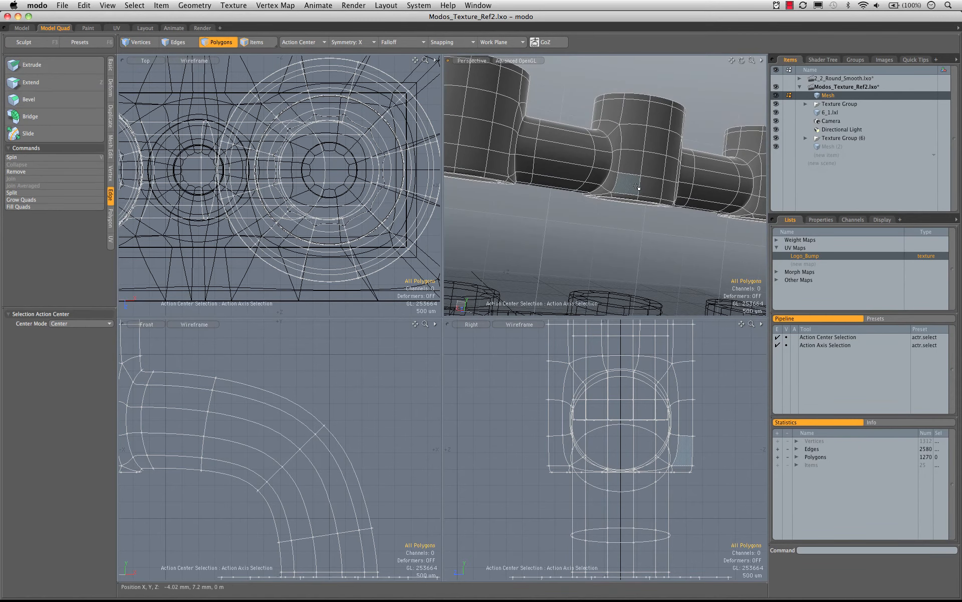
- Try a Symmetry mode Loop Slice with count 2 and position 0.5% along the cylinders' lower polygon band, and undo it
key(alt+c)
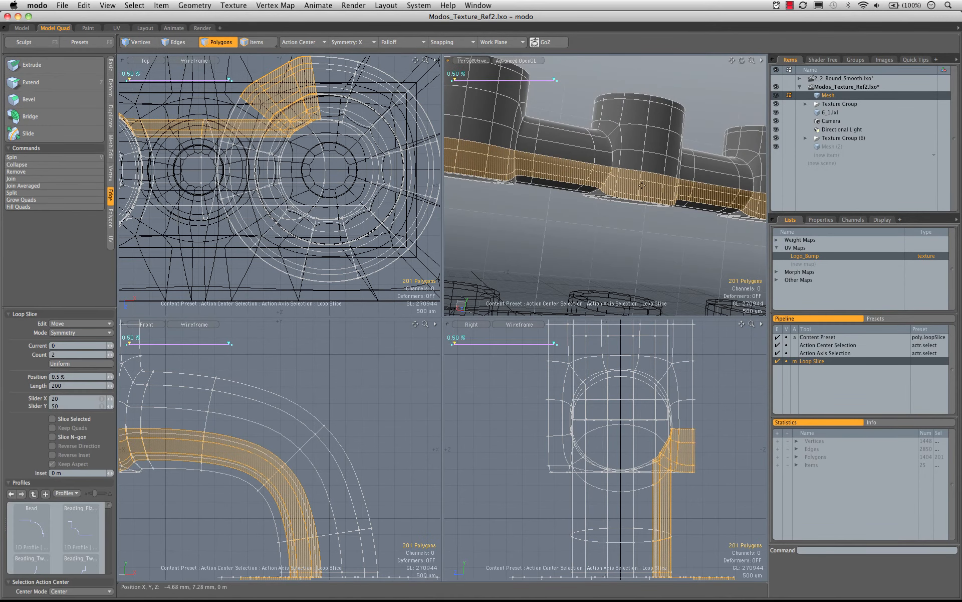
key(super+z)
key(super+z)
key(super+z)
- Move the bend's diagonal edge loop 450 um along its X axis toward the inside of the curve
ctrl+alt+drag(636, 138, 626, 186)
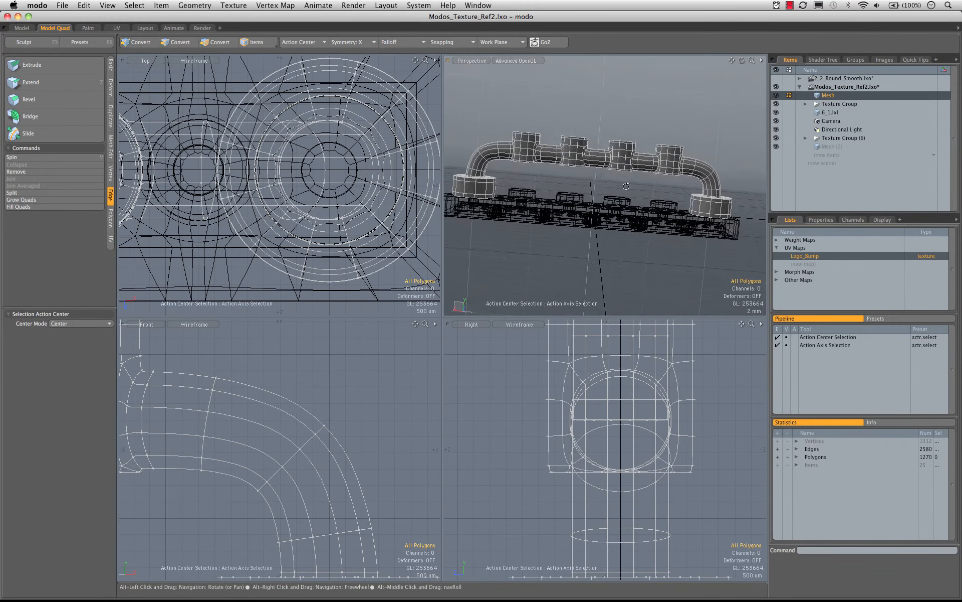
alt+drag(565, 190, 576, 190)
ctrl+alt+drag(577, 190, 720, 194)
key(space)
key(space)
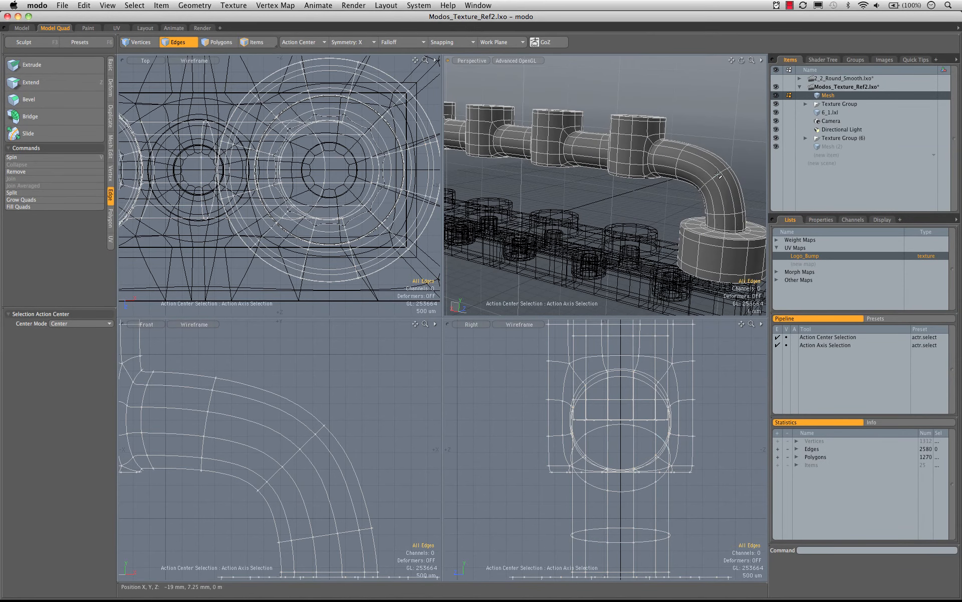
double_click(702, 191)
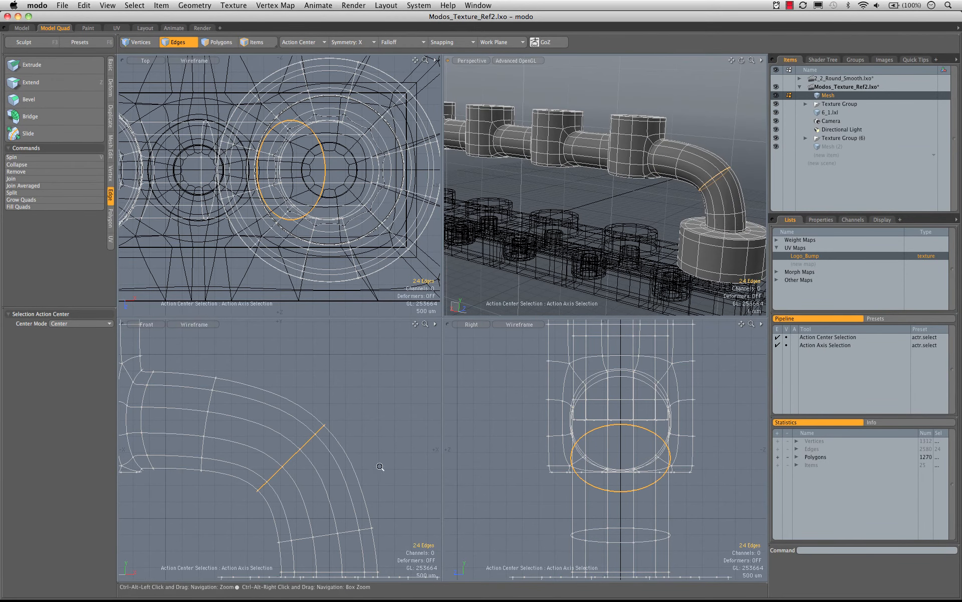
ctrl+alt+drag(380, 468, 343, 424)
key(w)
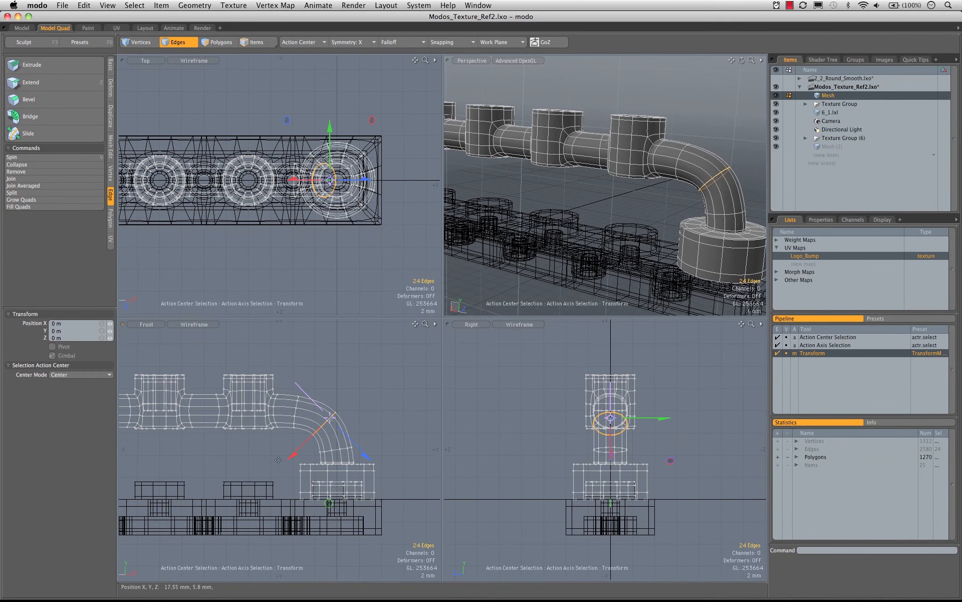
drag(294, 456, 287, 460)
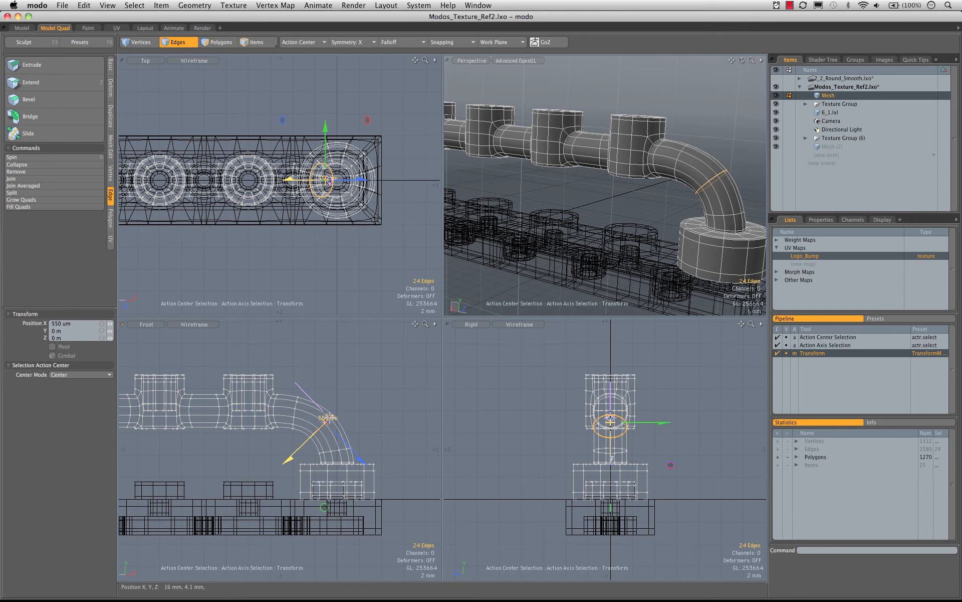
drag(287, 460, 285, 460)
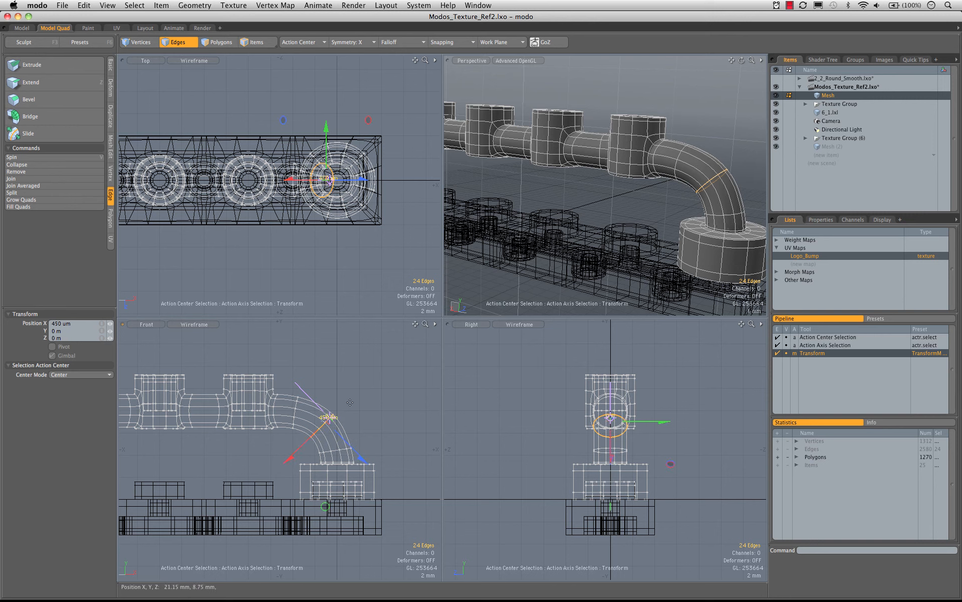
key(space)
click(392, 385)
- Switch to item selection and select the finished mesh of four cylinders with bent end tubes
ctrl+alt+drag(689, 208, 652, 206)
alt+drag(652, 207, 593, 266)
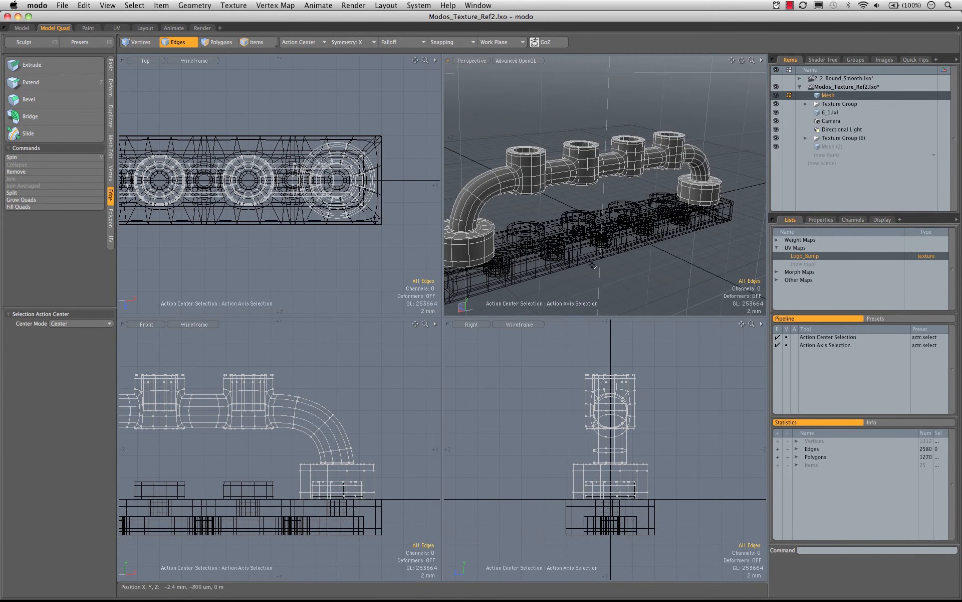
scroll(593, 266, up, 4)
key(5)
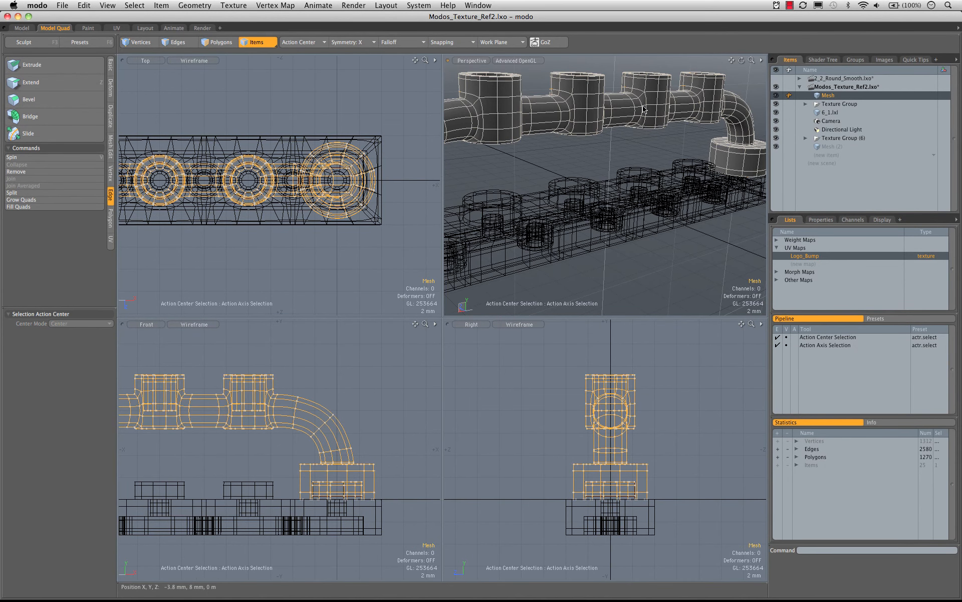
key(2)
key(5)
scroll(648, 108, down, 4)
alt+drag(647, 107, 646, 173)
click(650, 245)
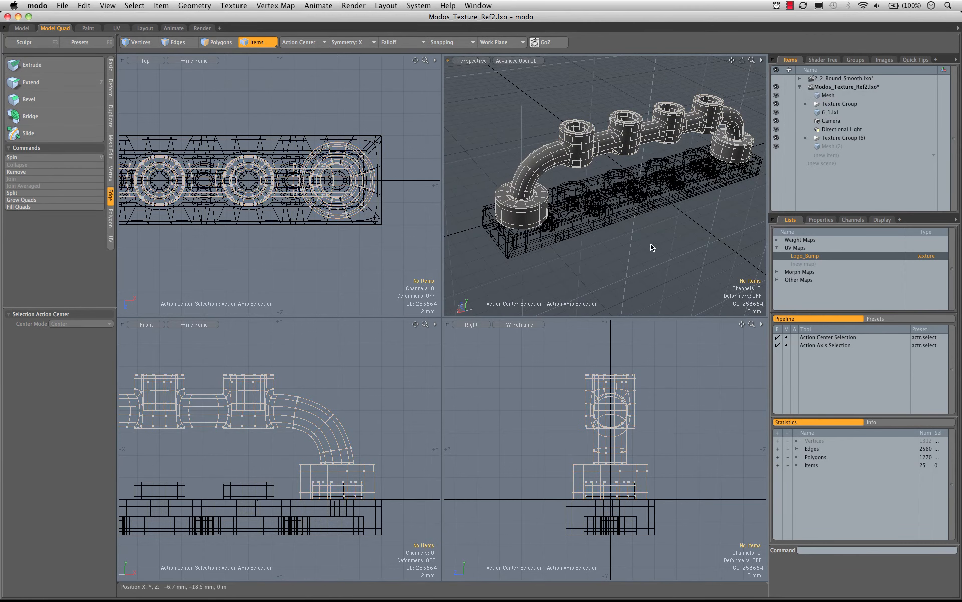
click(596, 146)
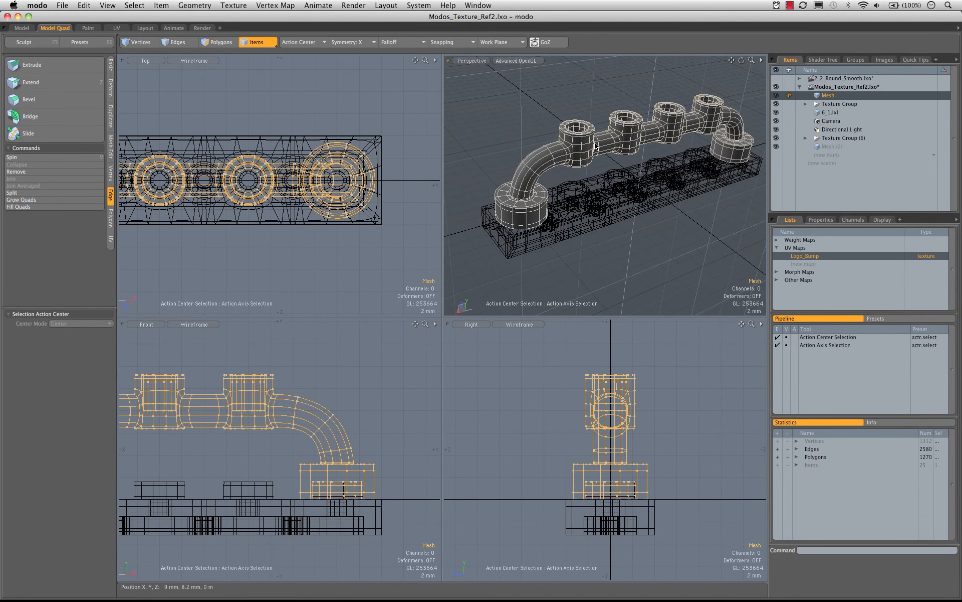
- Save the selected mesh as a mesh preset named Skiff in the Modos folder
click(64, 7)
click(104, 270)
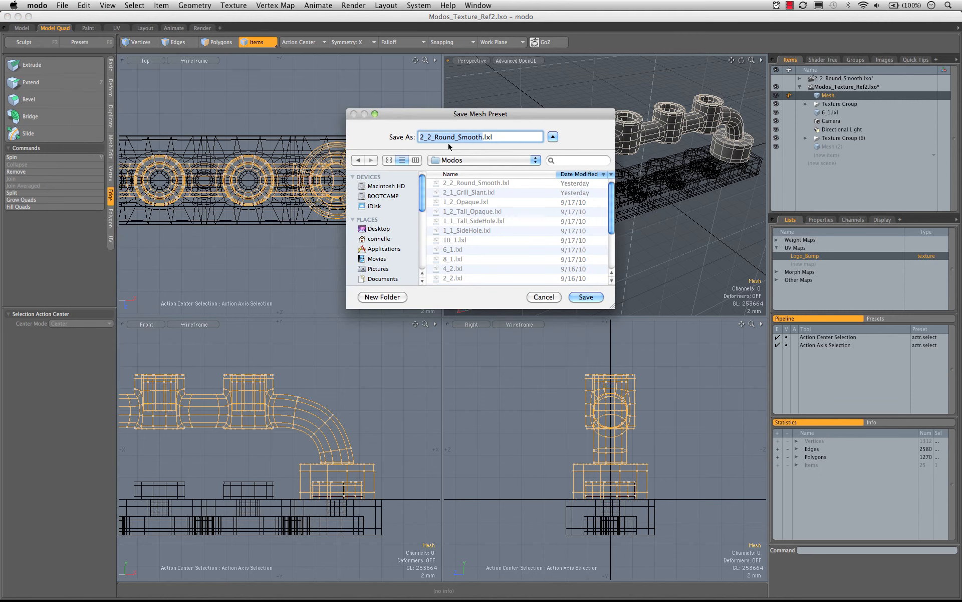
text(Skiff)
key(Return)
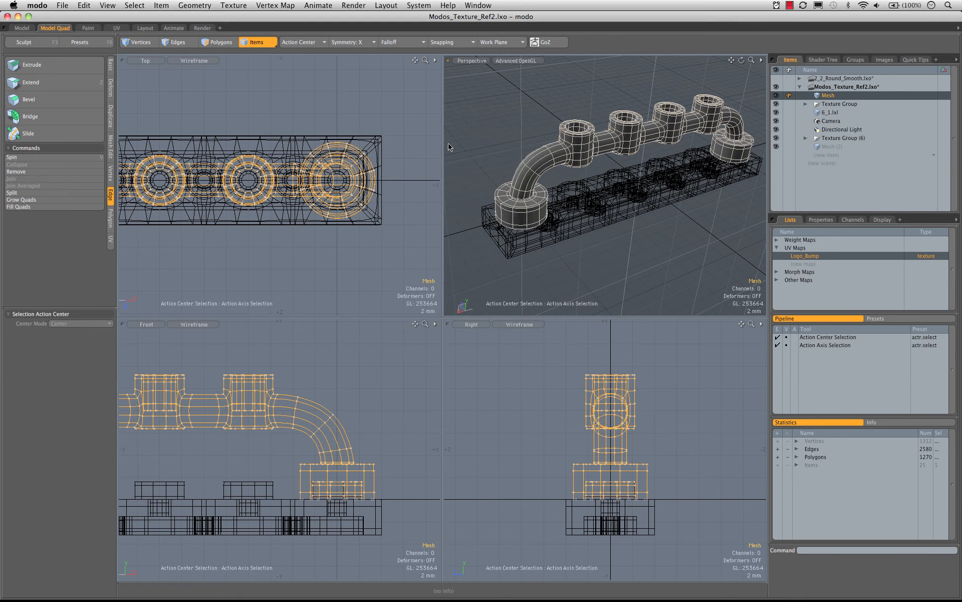
- Switch to the Layout workspace and check the Skiff preset among the Modos meshes
click(145, 28)
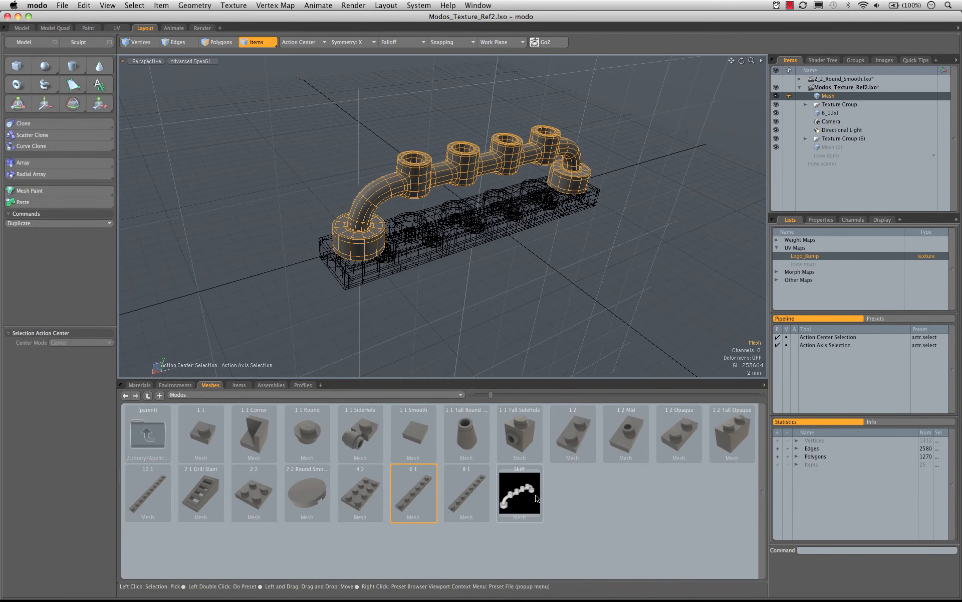
alt+drag(496, 256, 523, 186)
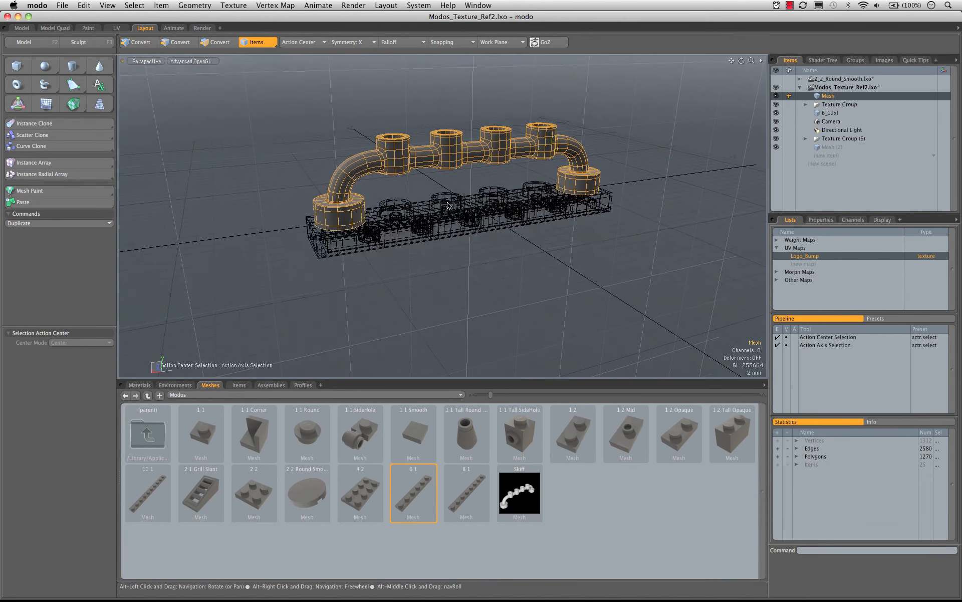
key(ctrl)
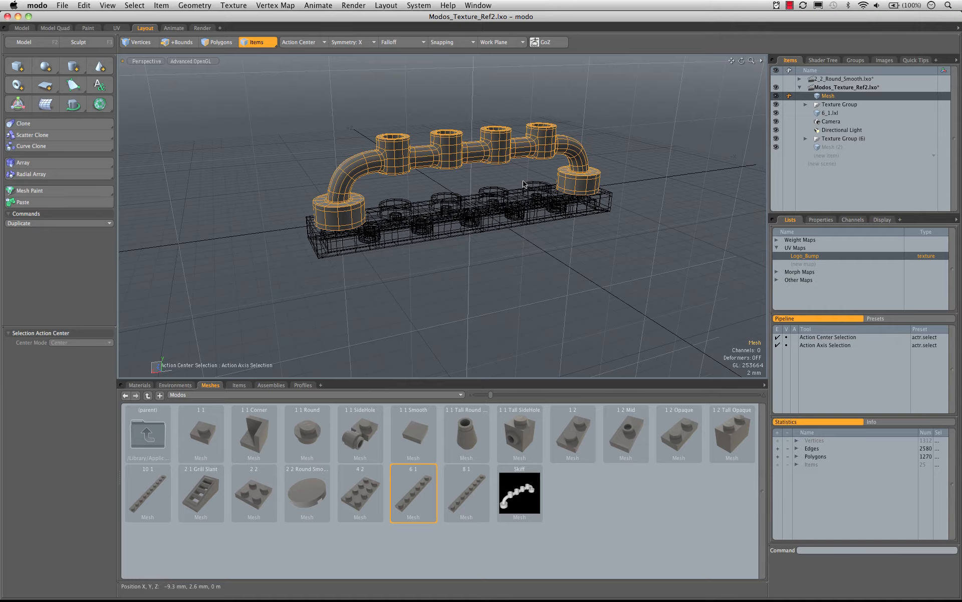